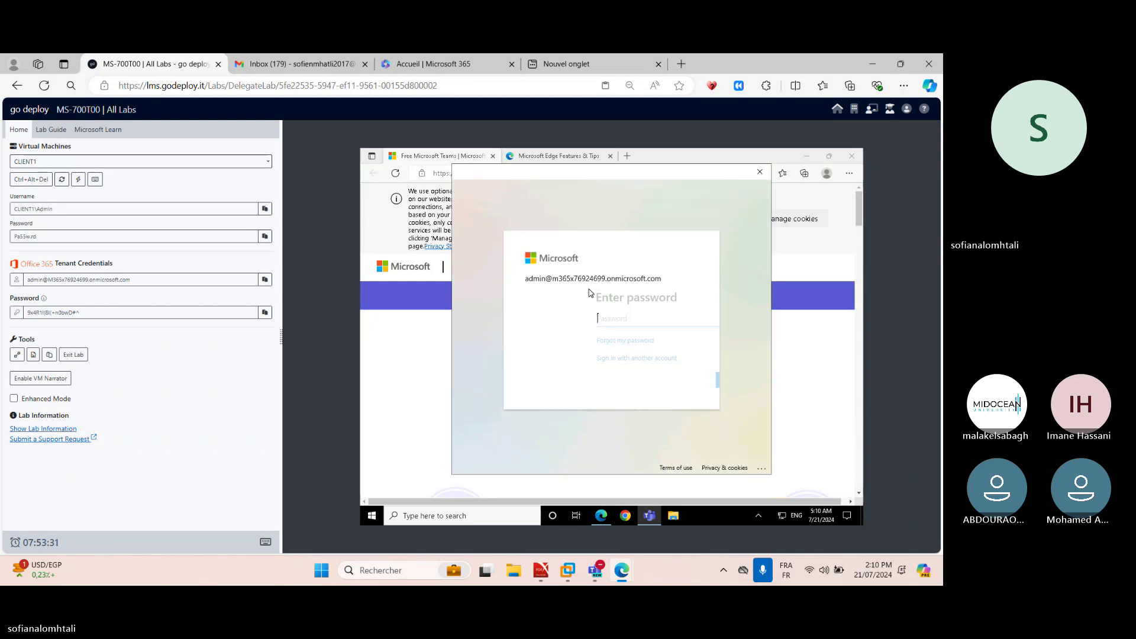
Step: Sign the VM in with the tenant admin password, stay signed in, and reconnect in Enhanced Mode
click(265, 312)
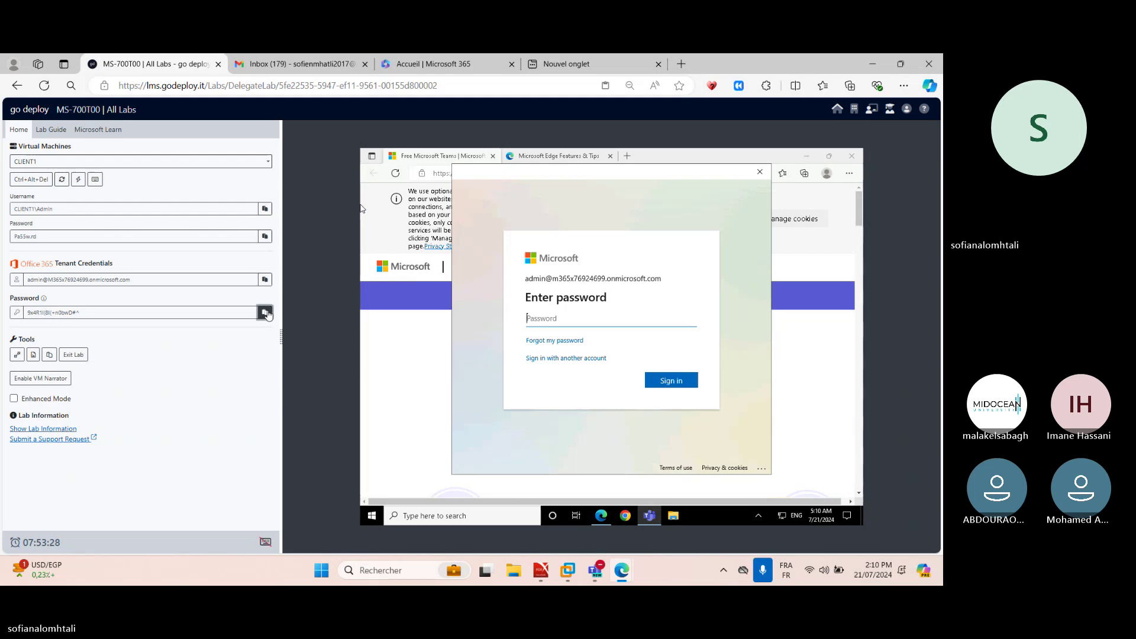
click(664, 387)
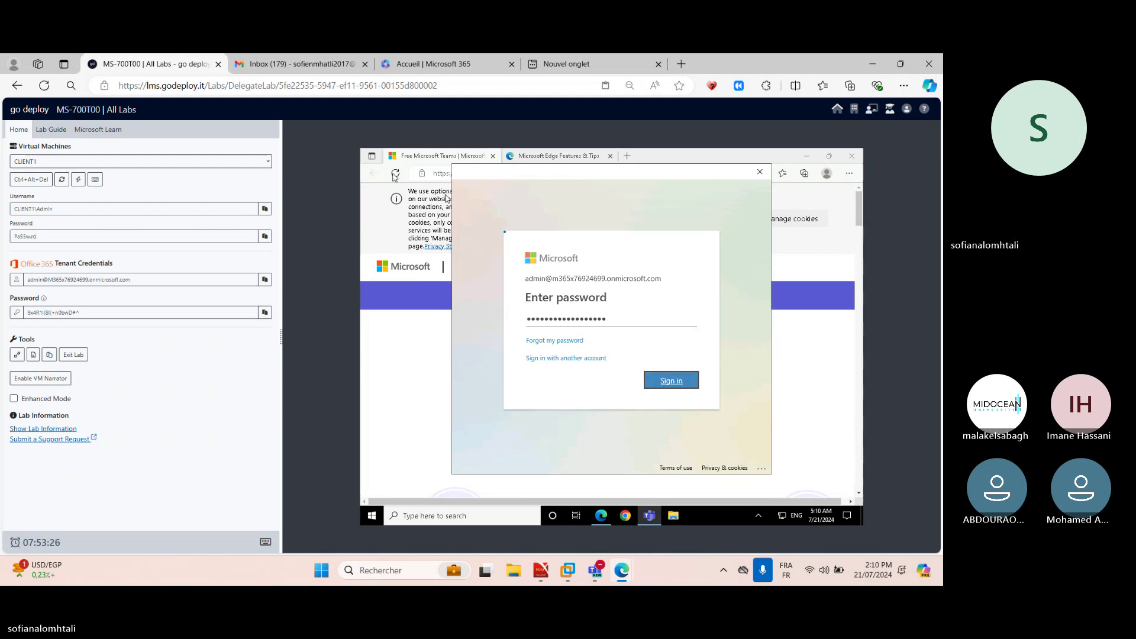
click(67, 130)
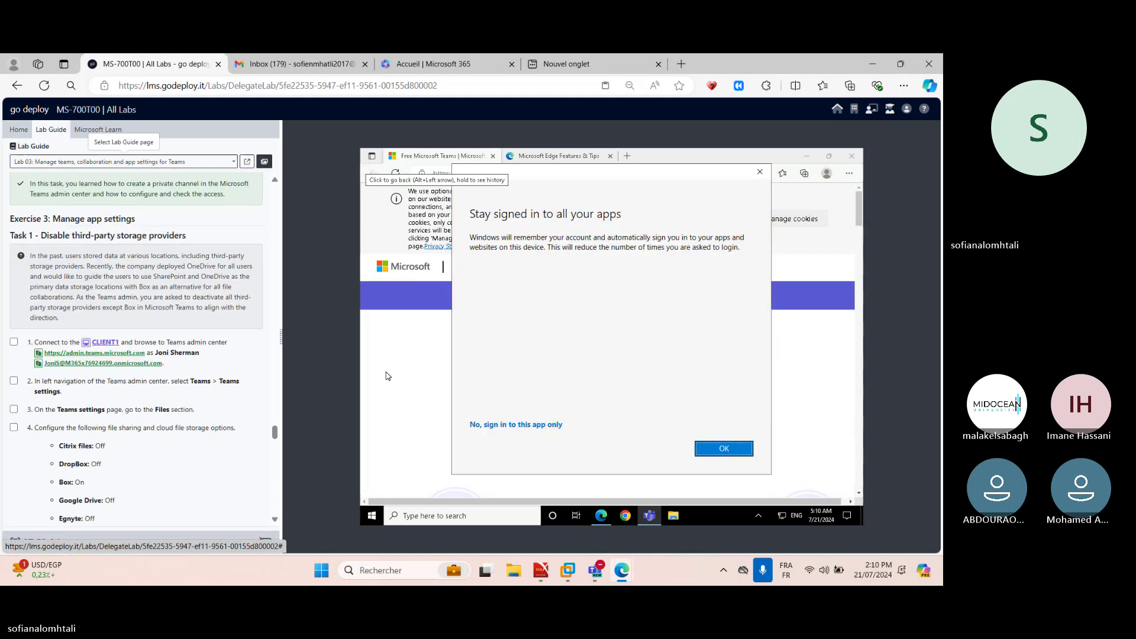
click(724, 449)
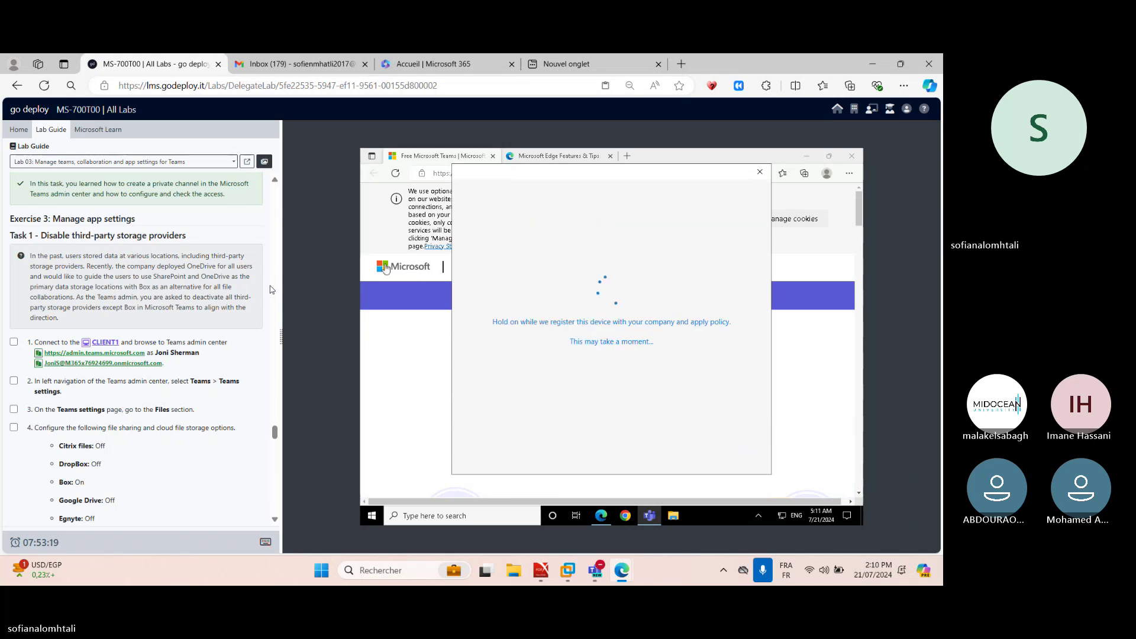
click(18, 131)
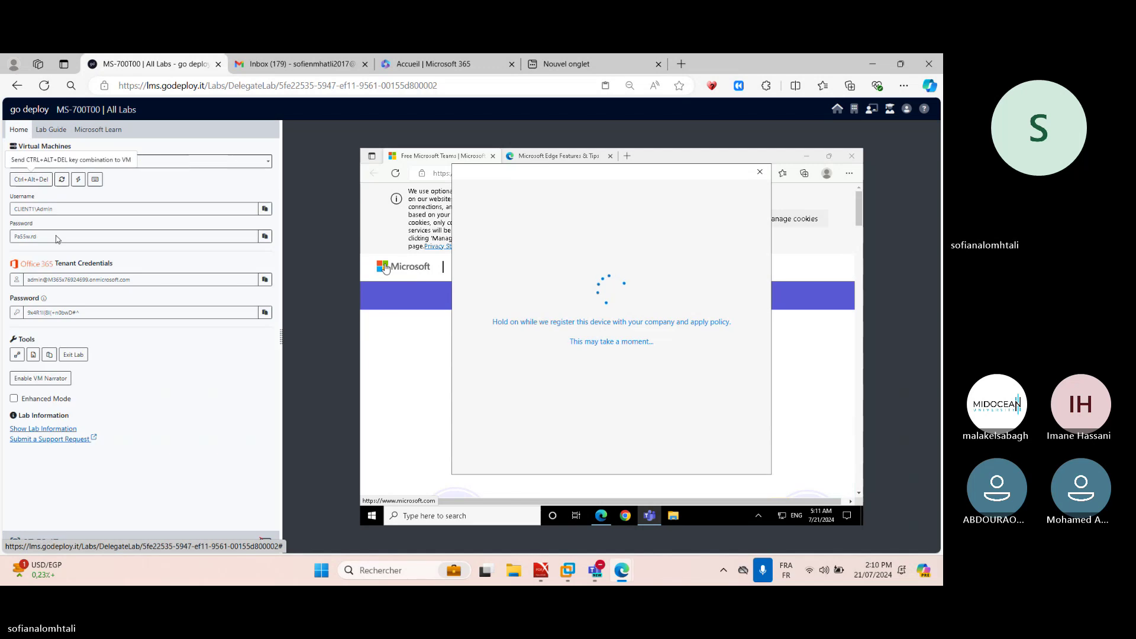
click(14, 399)
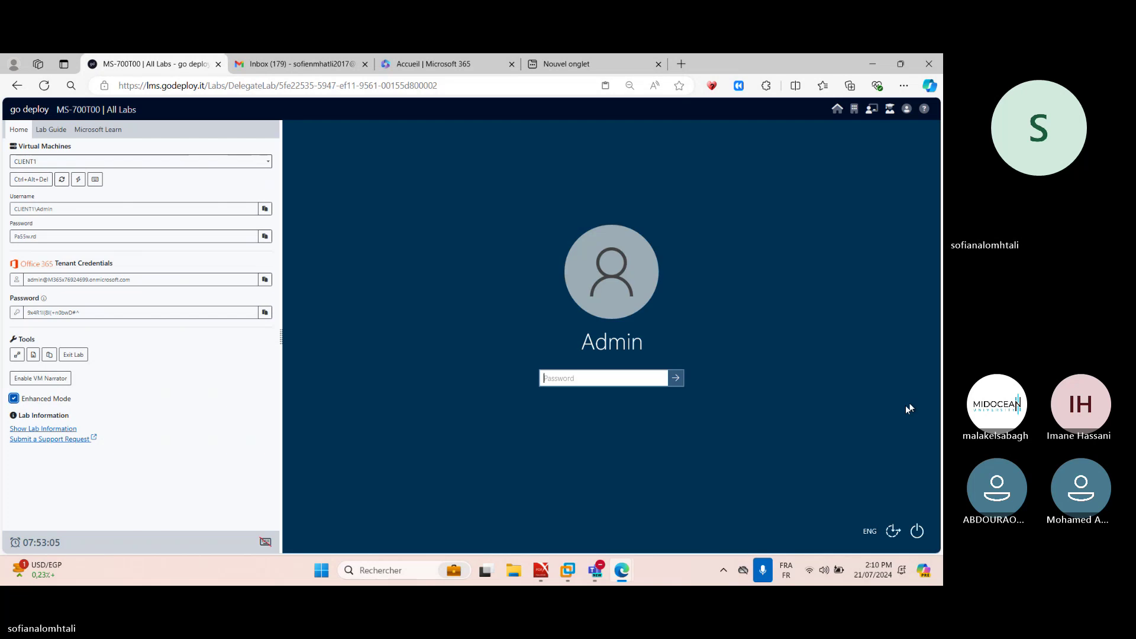
Step: Log into the VM's Admin session, replacing a wrong password entry, and reopen the Lab Guide
click(265, 312)
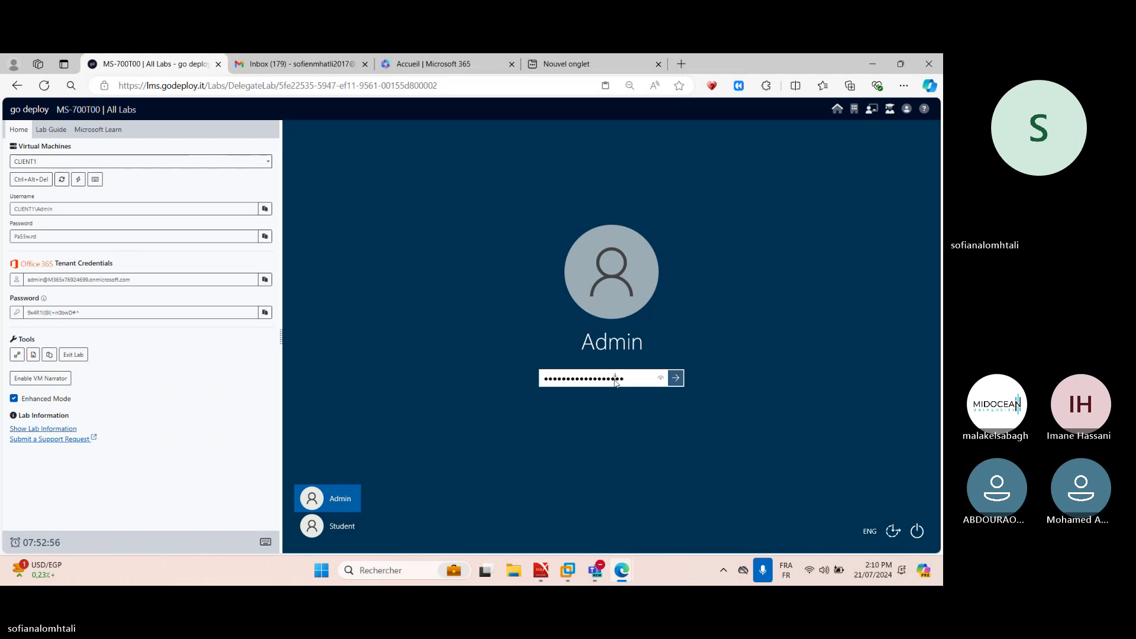
key(ctrl+a)
key(BackSpace)
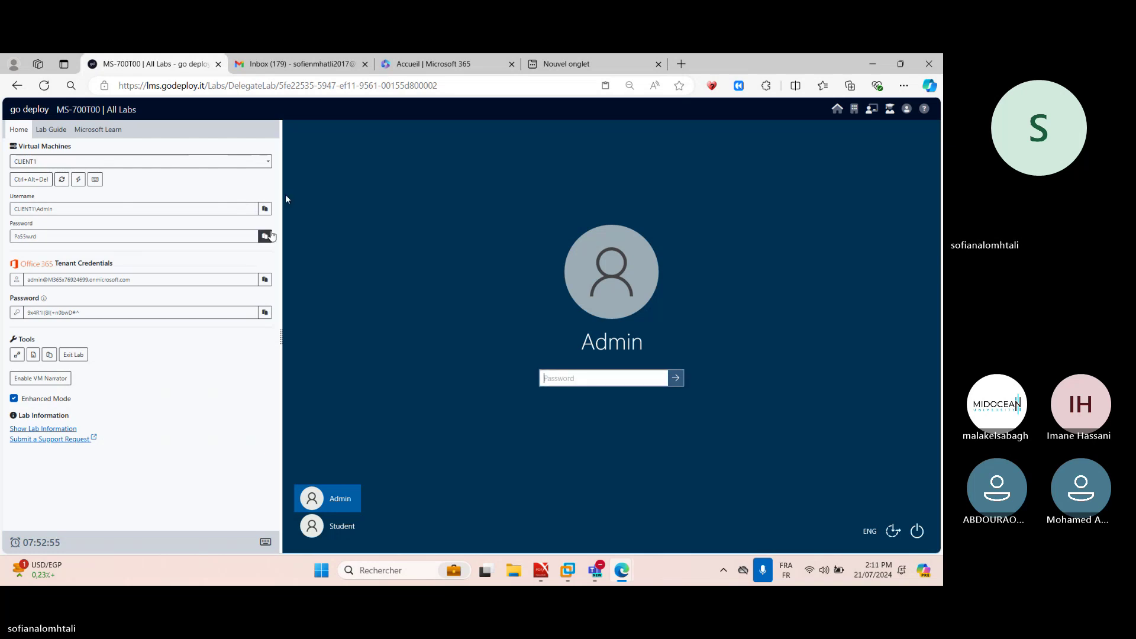
click(265, 236)
click(680, 374)
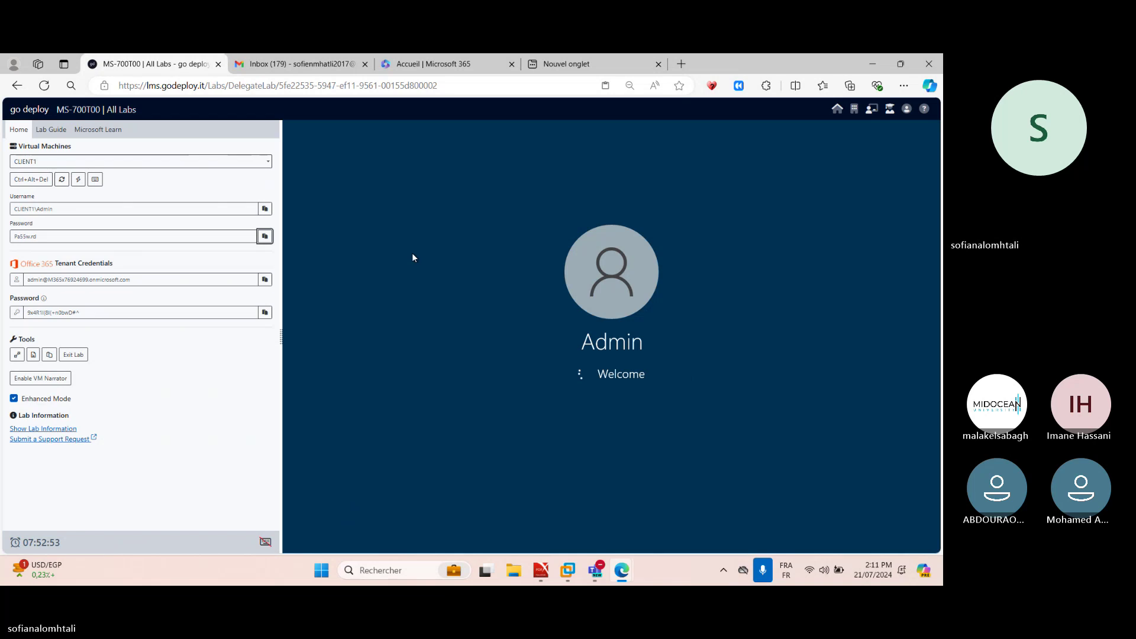
click(51, 129)
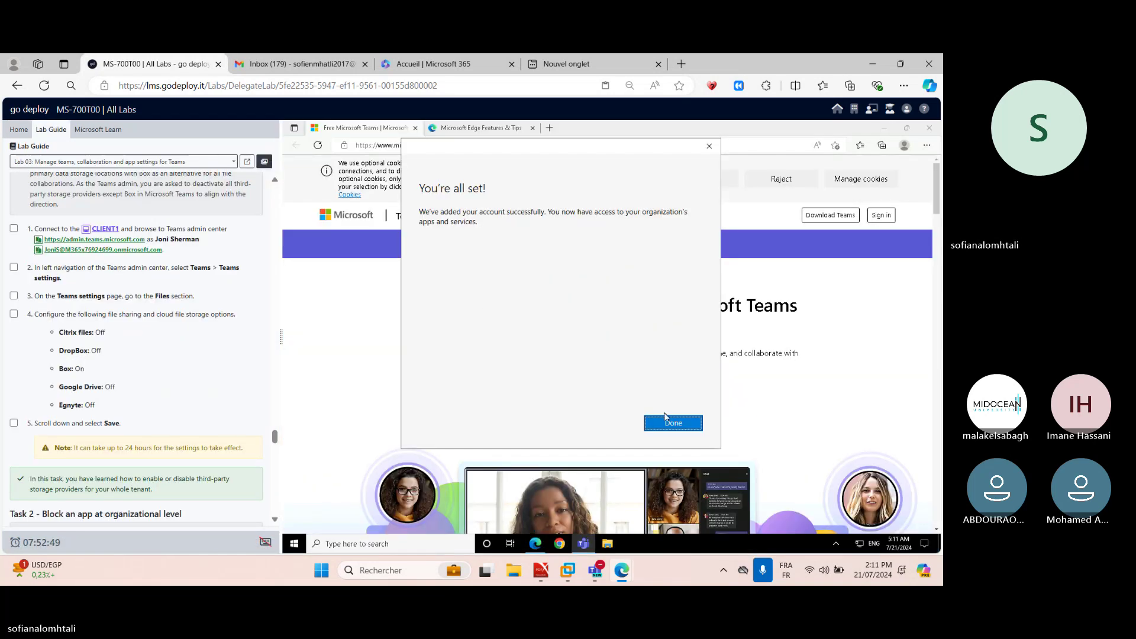
Step: Confirm the account was added, minimize Edge, and minimize the Teams meeting window while Teams loads
click(668, 424)
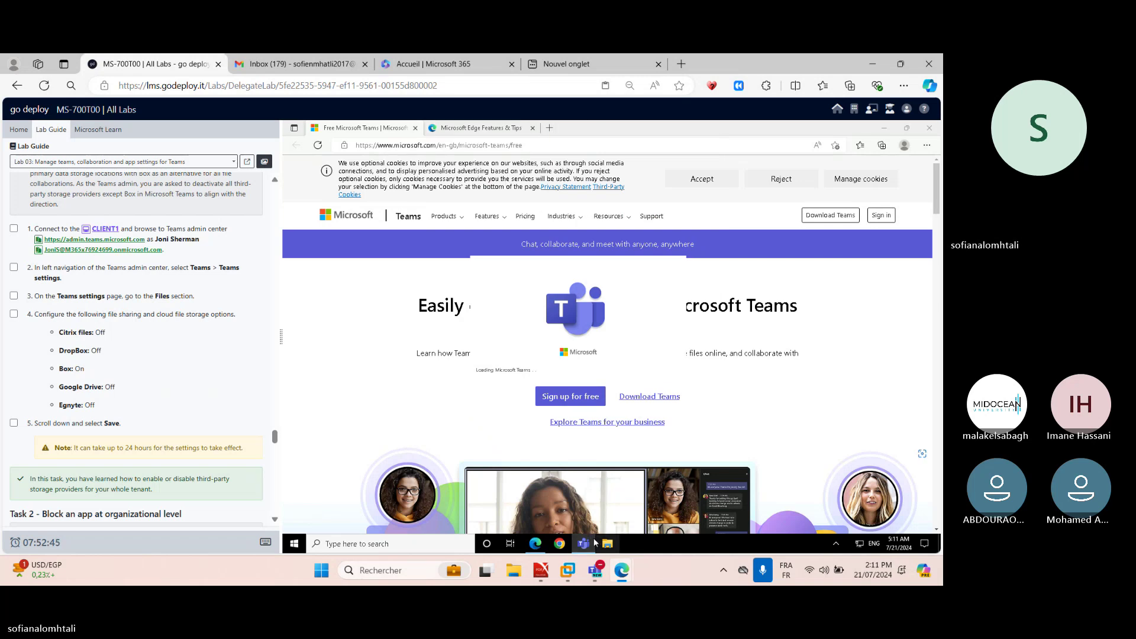
click(602, 475)
click(885, 129)
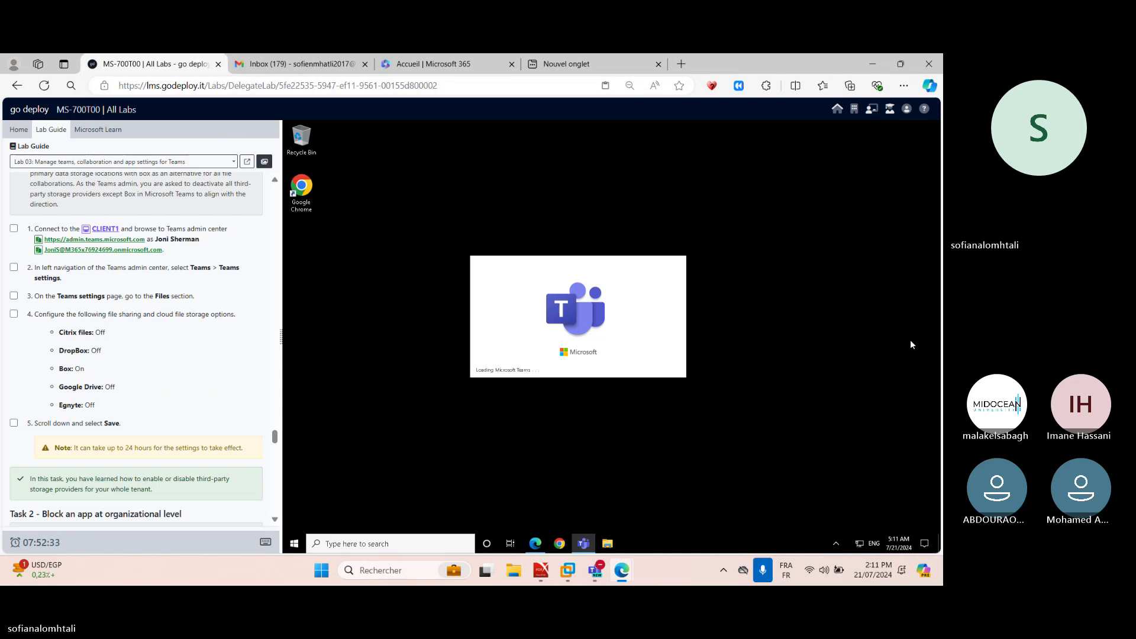
mouse_move(594, 570)
click(532, 485)
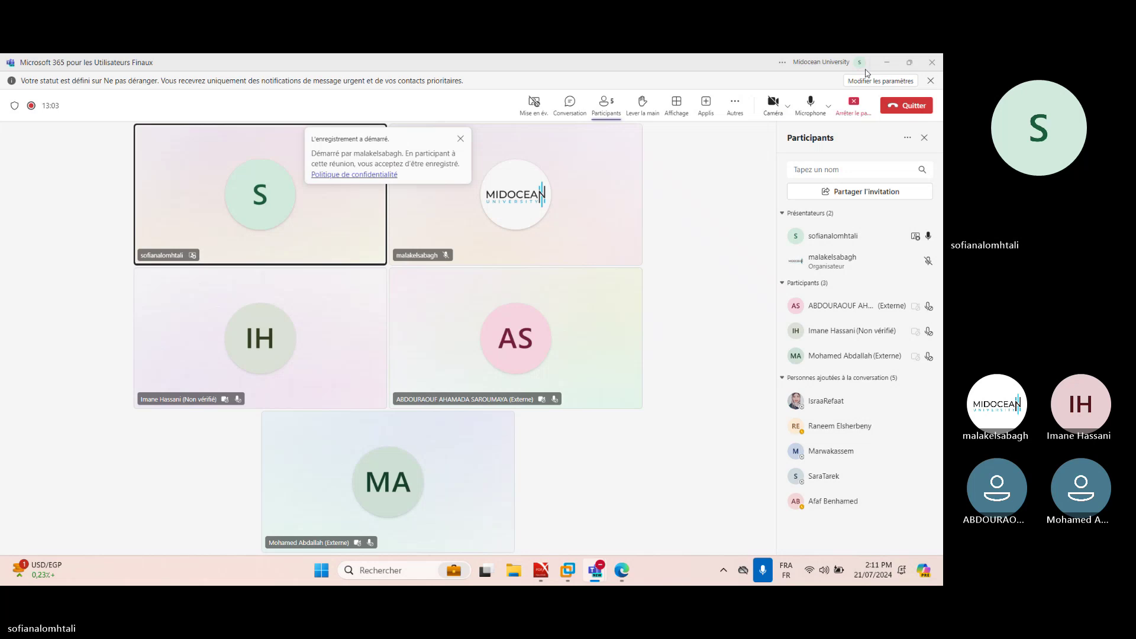
click(887, 61)
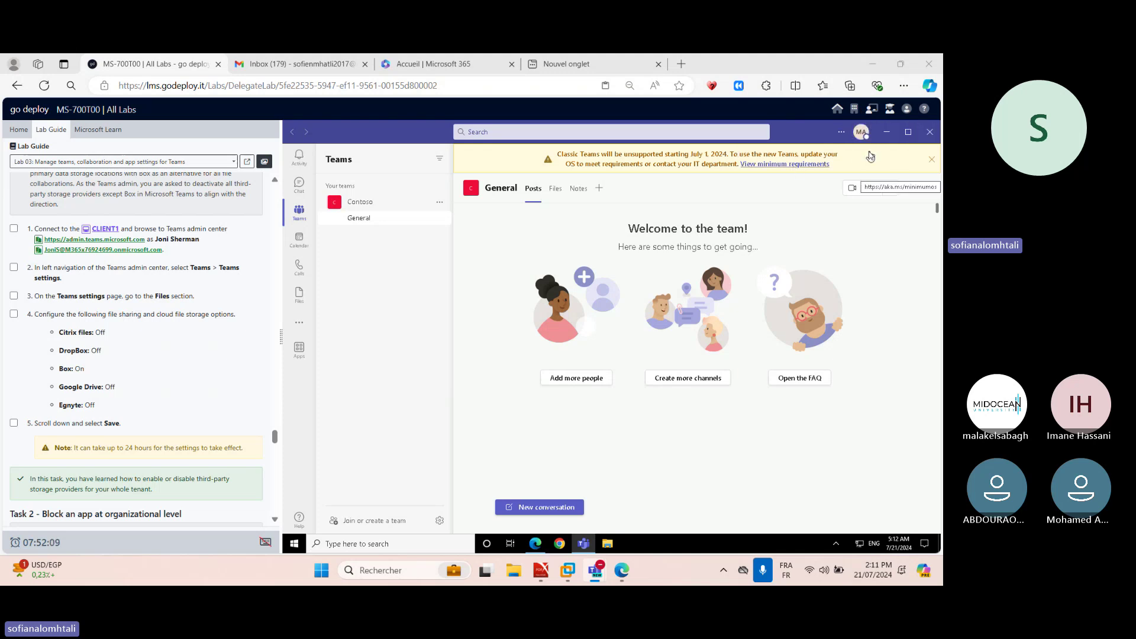
Step: In the VM's Edge, search 'onedrive', open the Microsoft OneDrive result and copy its URL
click(885, 132)
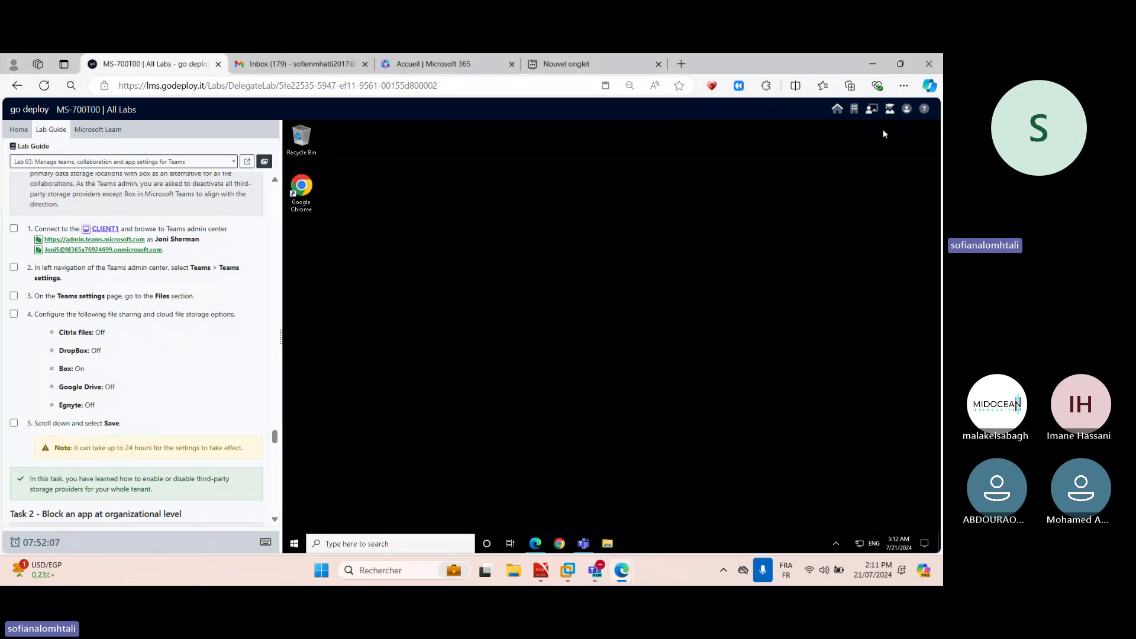
click(537, 542)
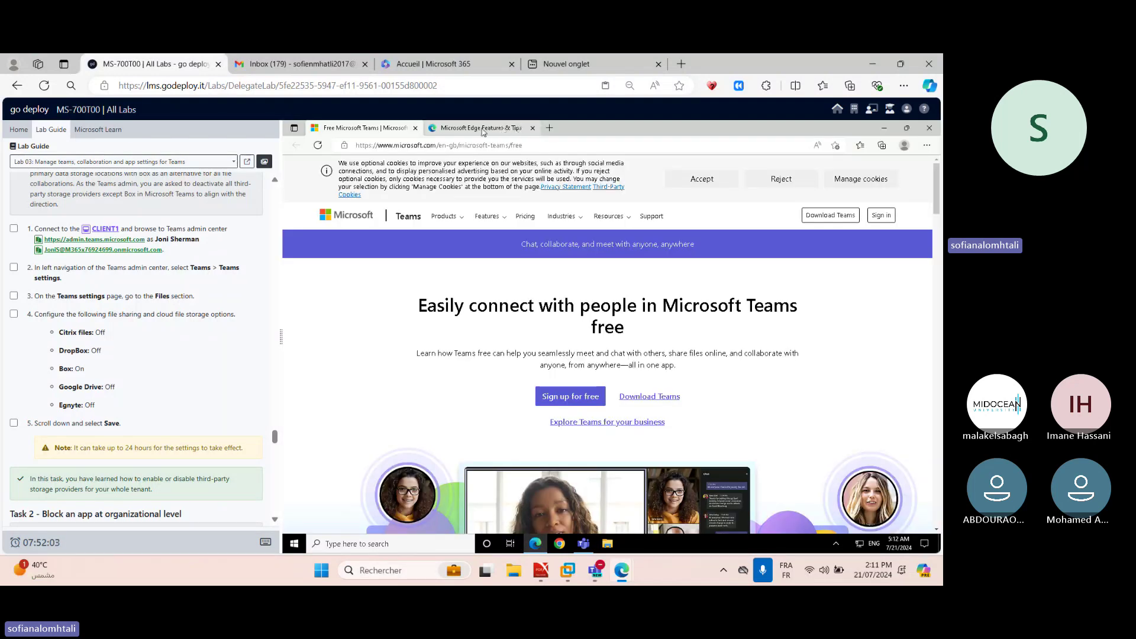
click(482, 129)
click(474, 151)
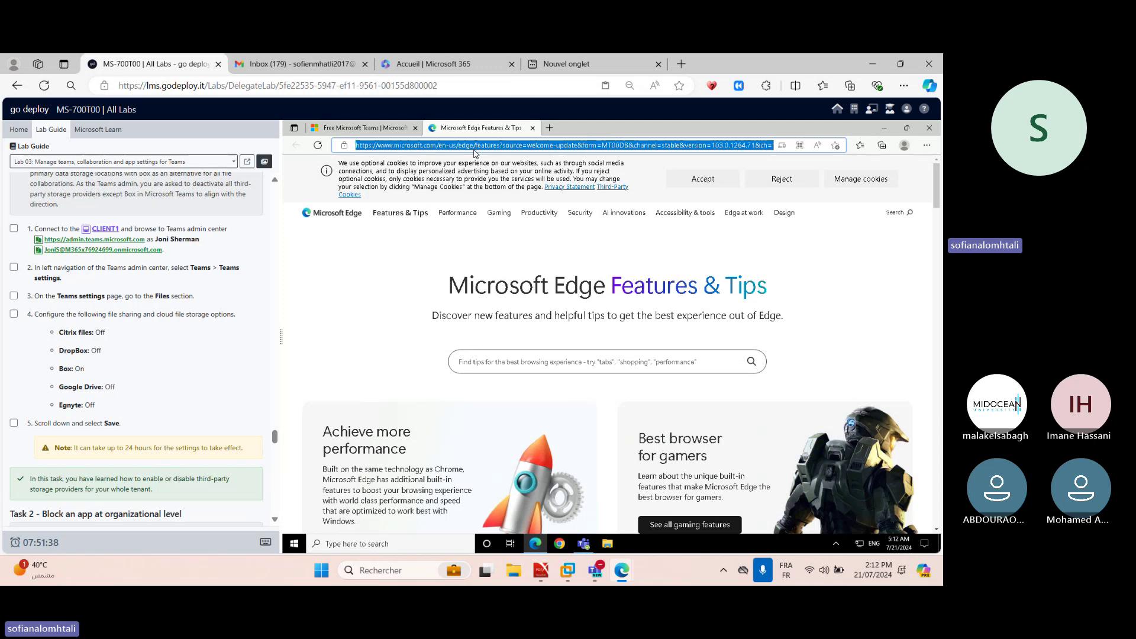
text(one)
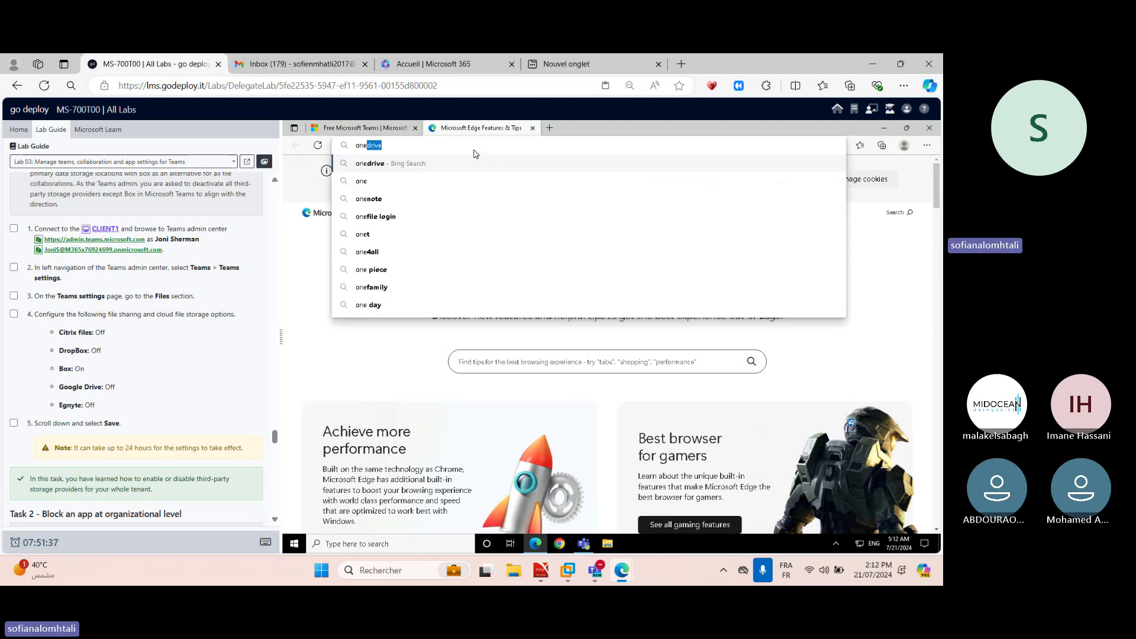
key(Return)
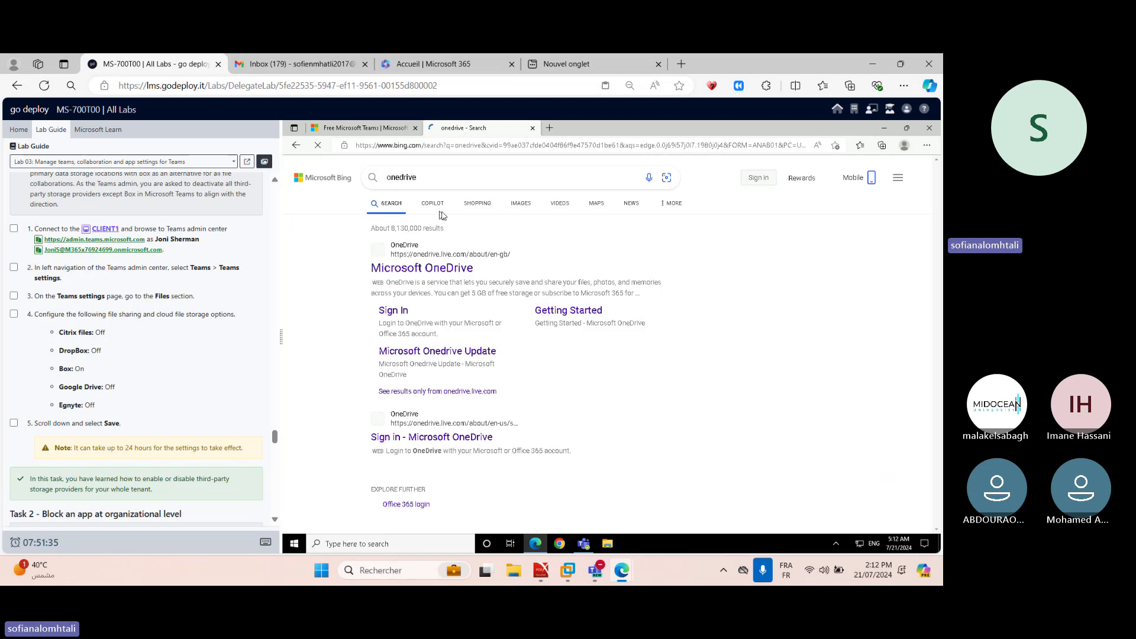
click(435, 269)
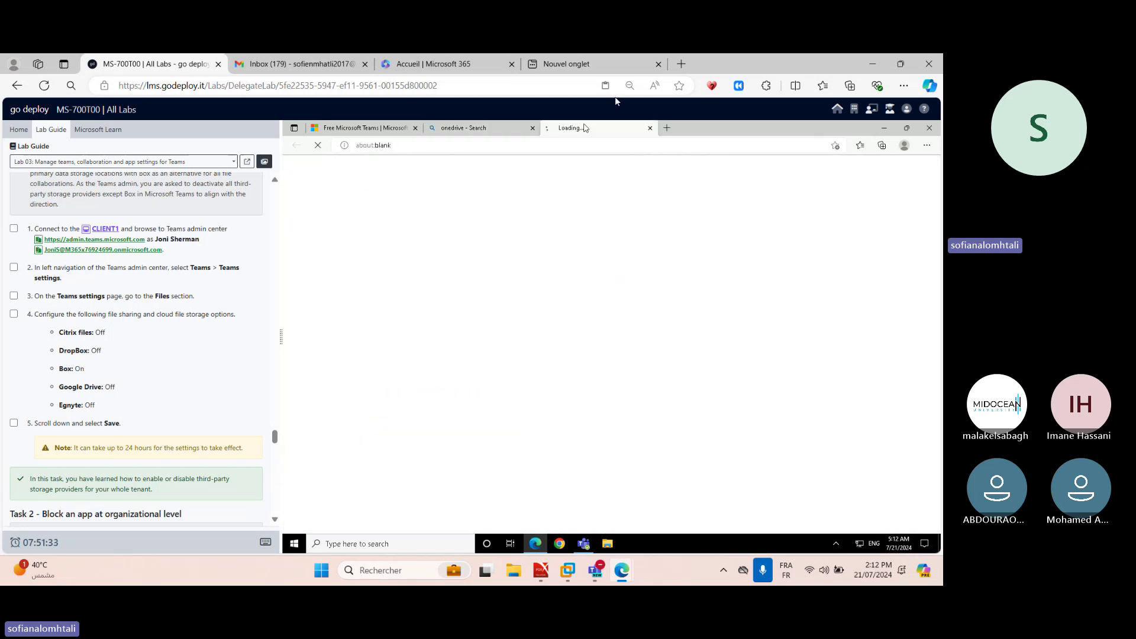
click(472, 145)
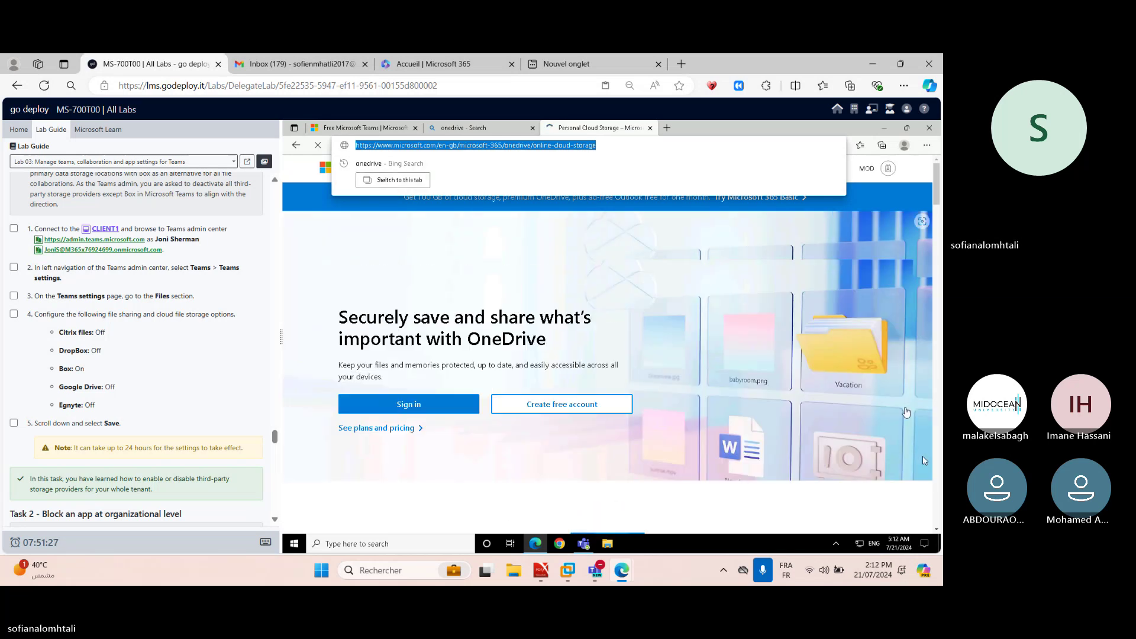
key(alt+Tab)
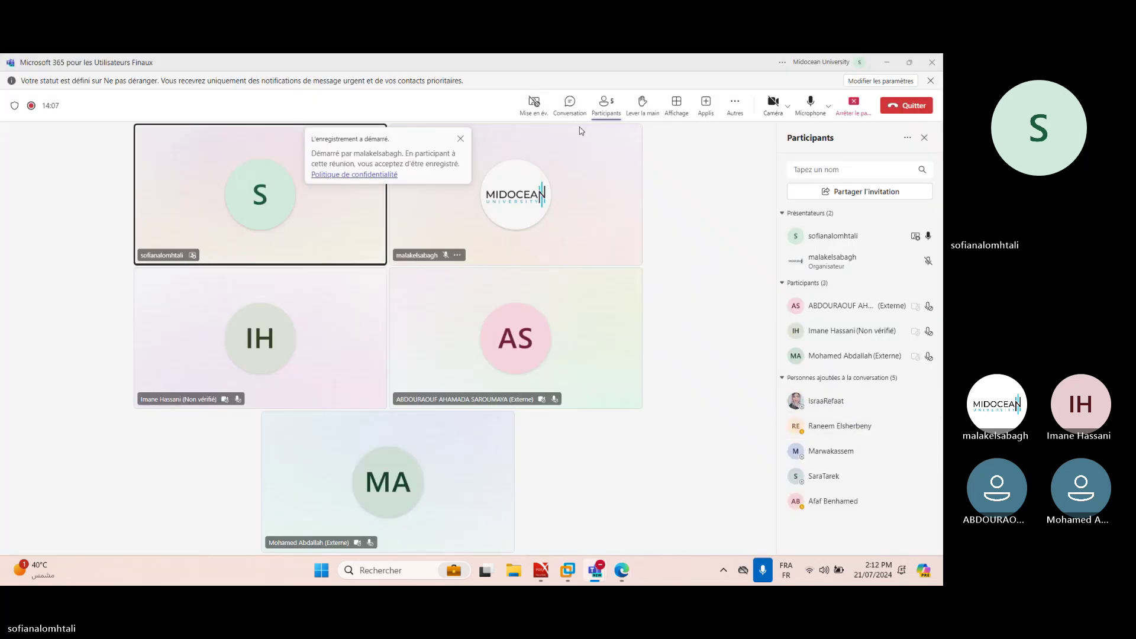
Step: Paste the copied OneDrive URL into the Teams meeting chat, send it, and minimize Teams
click(570, 106)
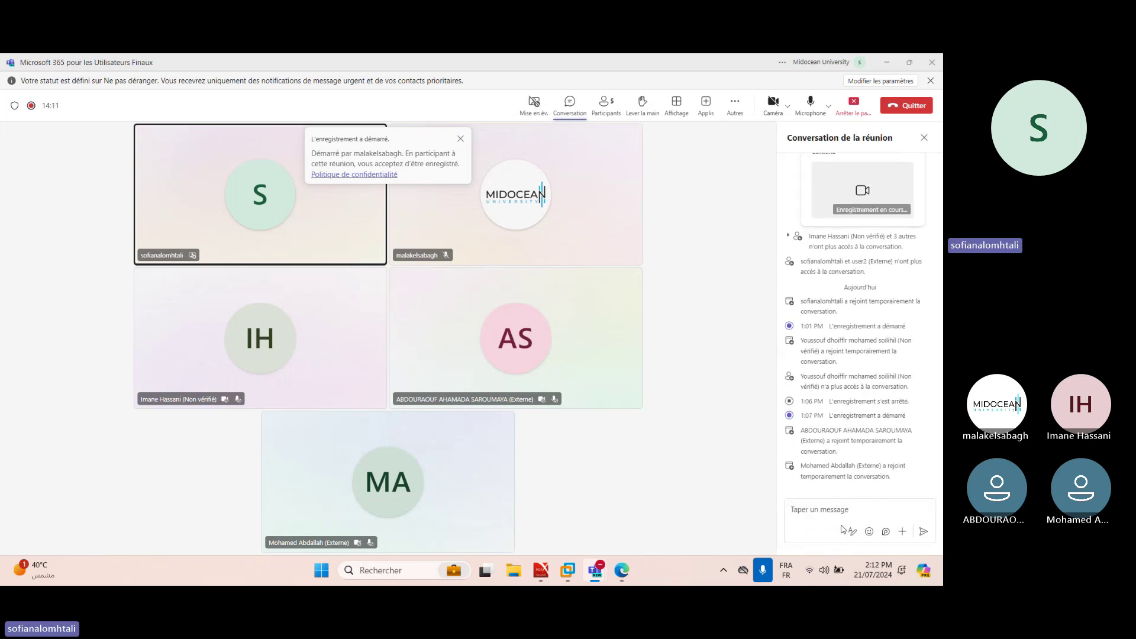
click(843, 526)
key(ctrl+v)
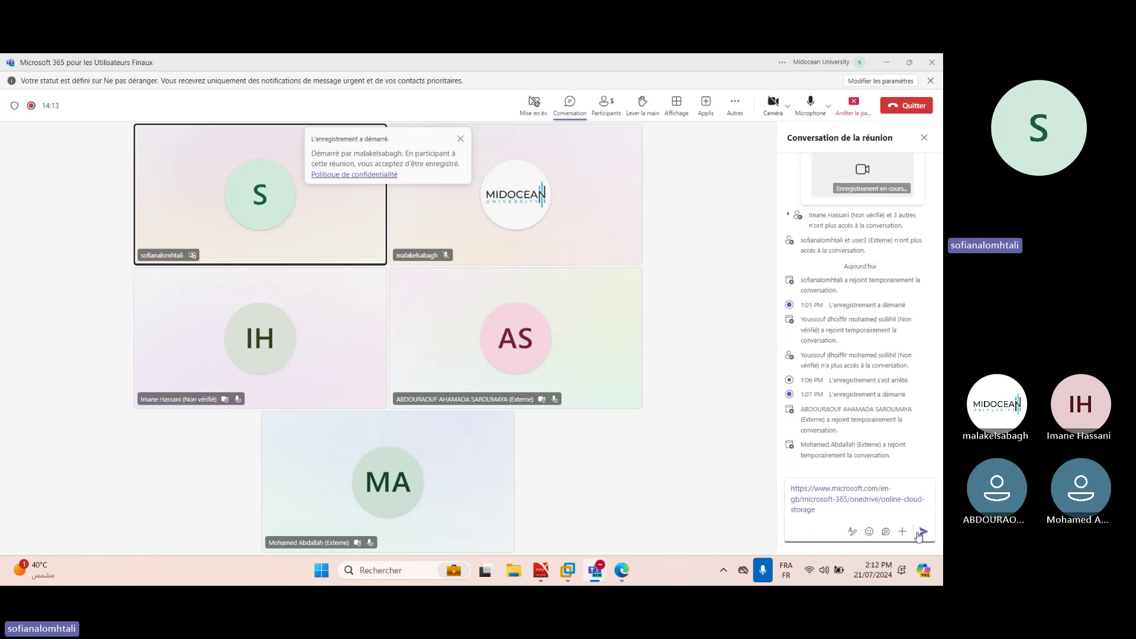
click(923, 531)
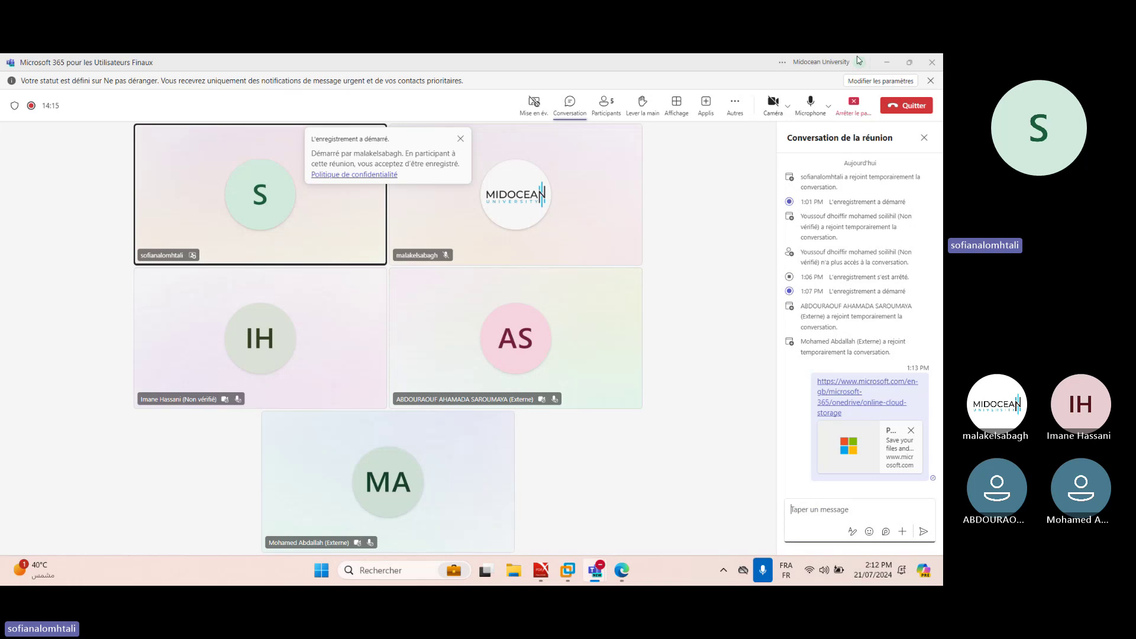
click(886, 61)
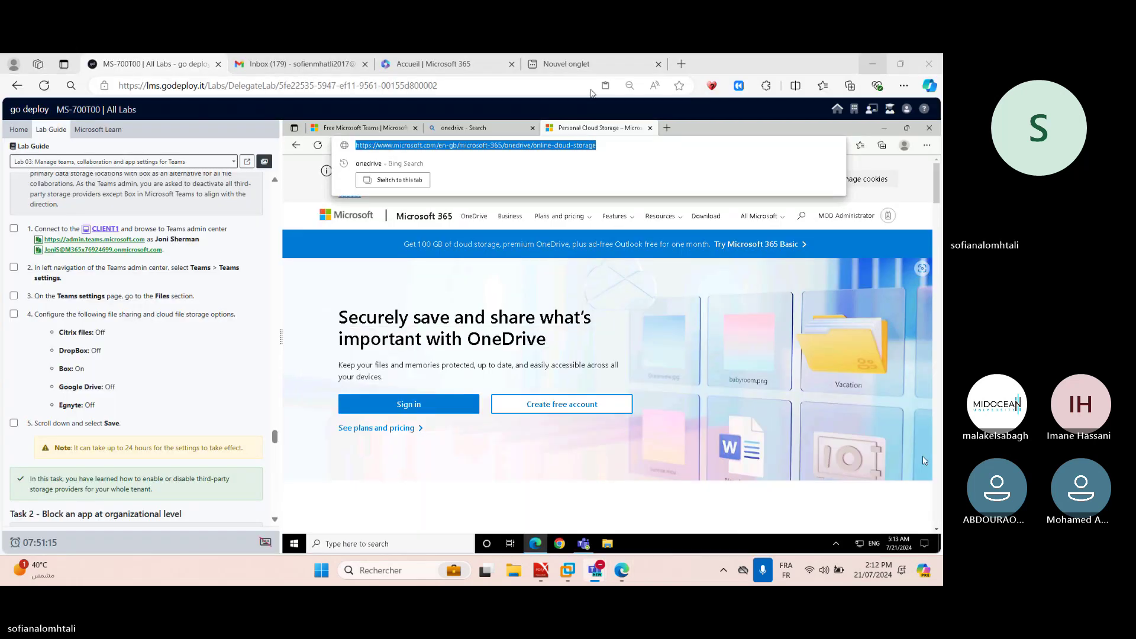
Step: Start OneDrive sign-in with the tenant admin username from the lab credentials and continue to the password
click(460, 409)
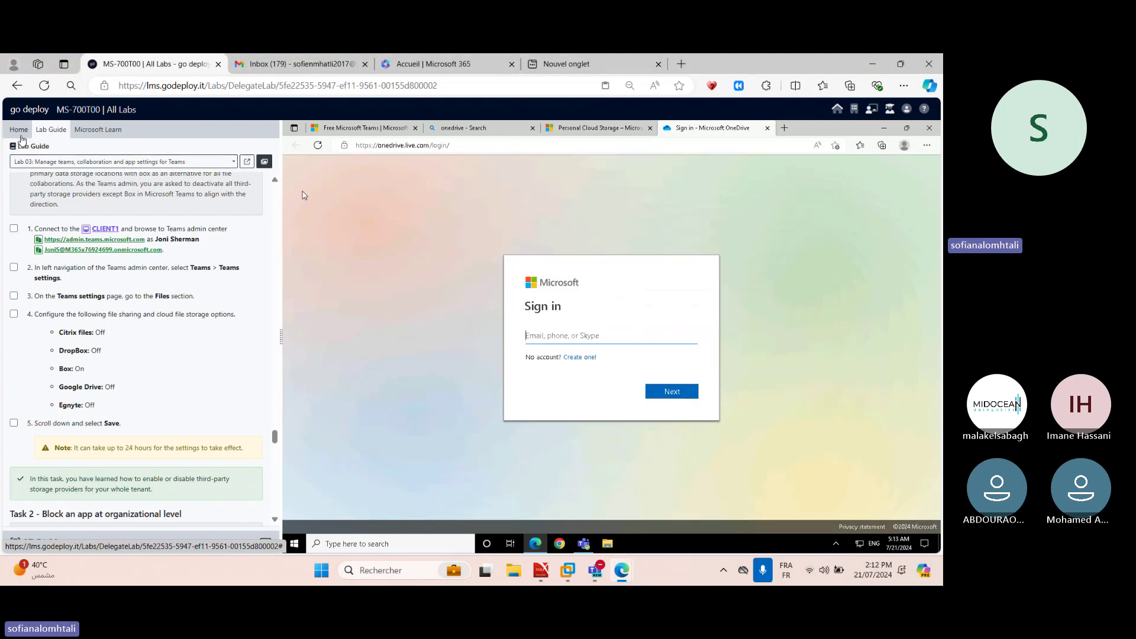
click(106, 229)
click(264, 279)
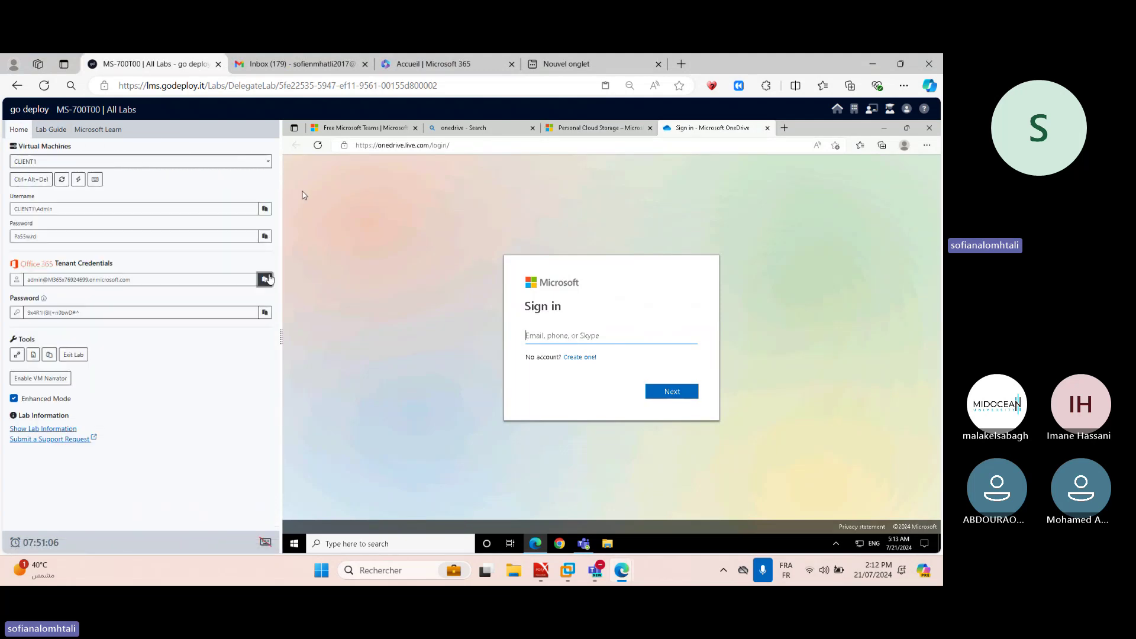
click(675, 391)
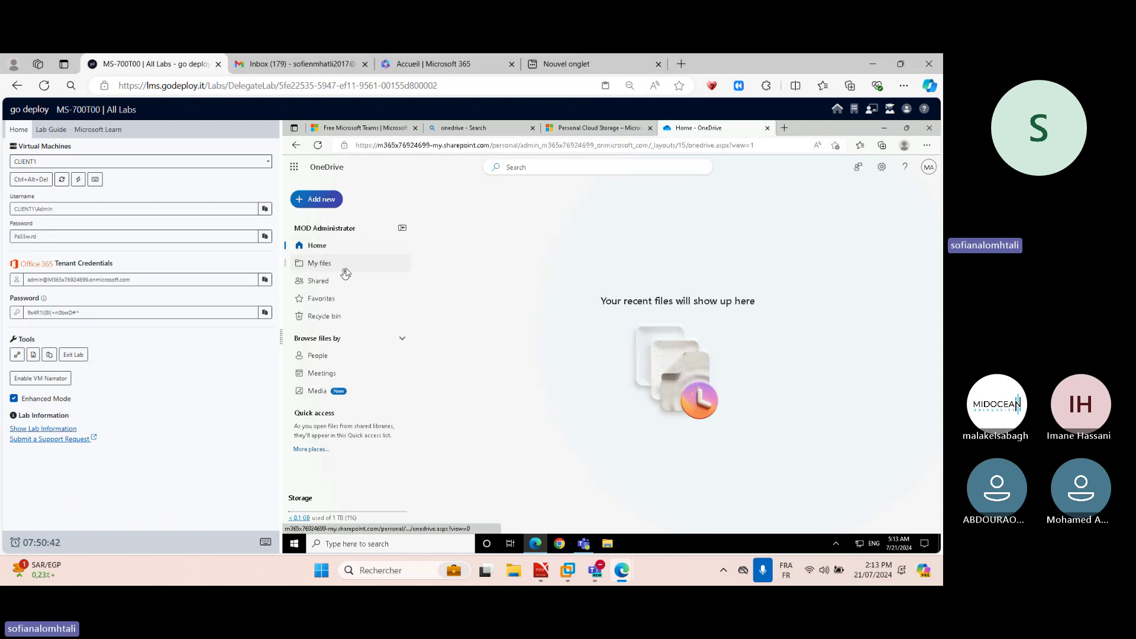
Step: In My files, create a new folder named 'dossier 1'
click(325, 270)
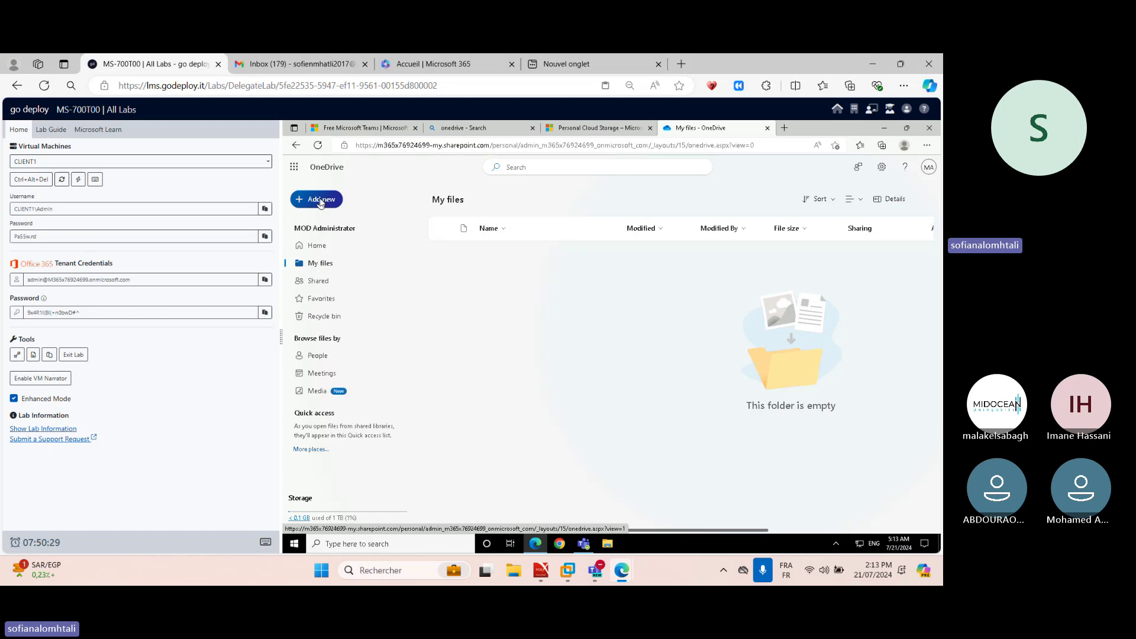
click(321, 200)
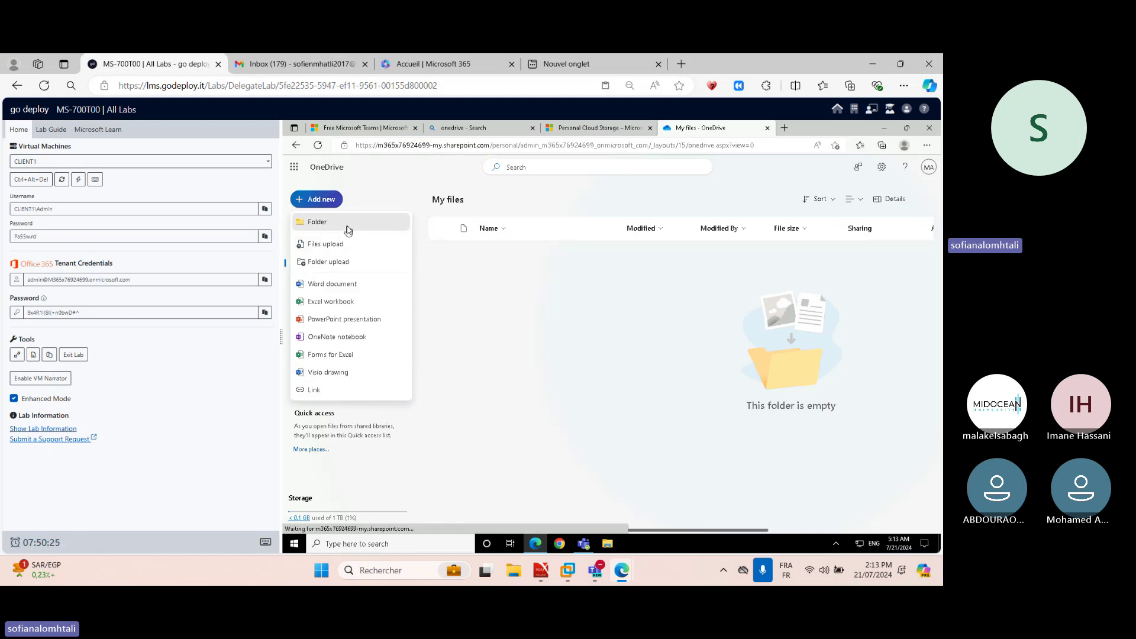
click(345, 224)
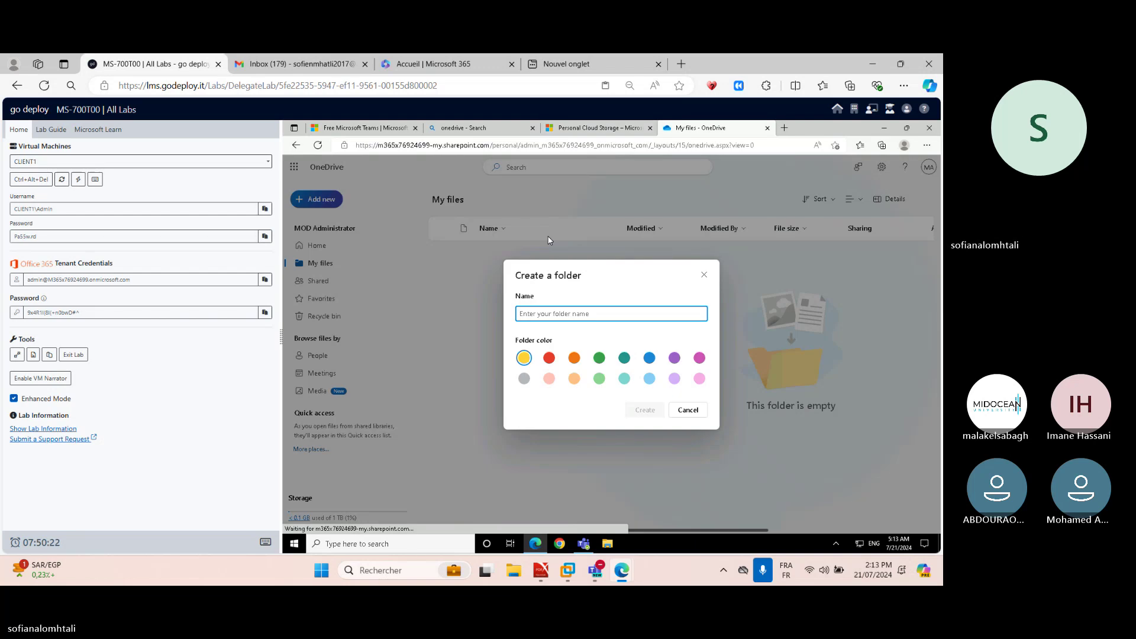
text(s)
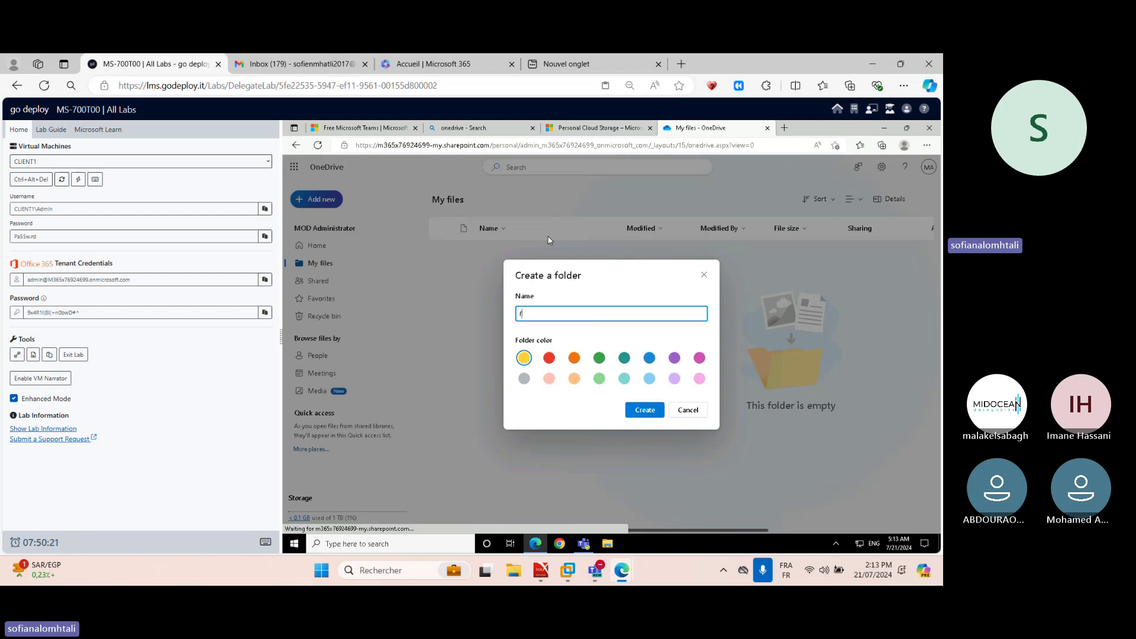
key(BackSpace)
text(s)
text(o)
key(BackSpace)
key(BackSpace)
text(d)
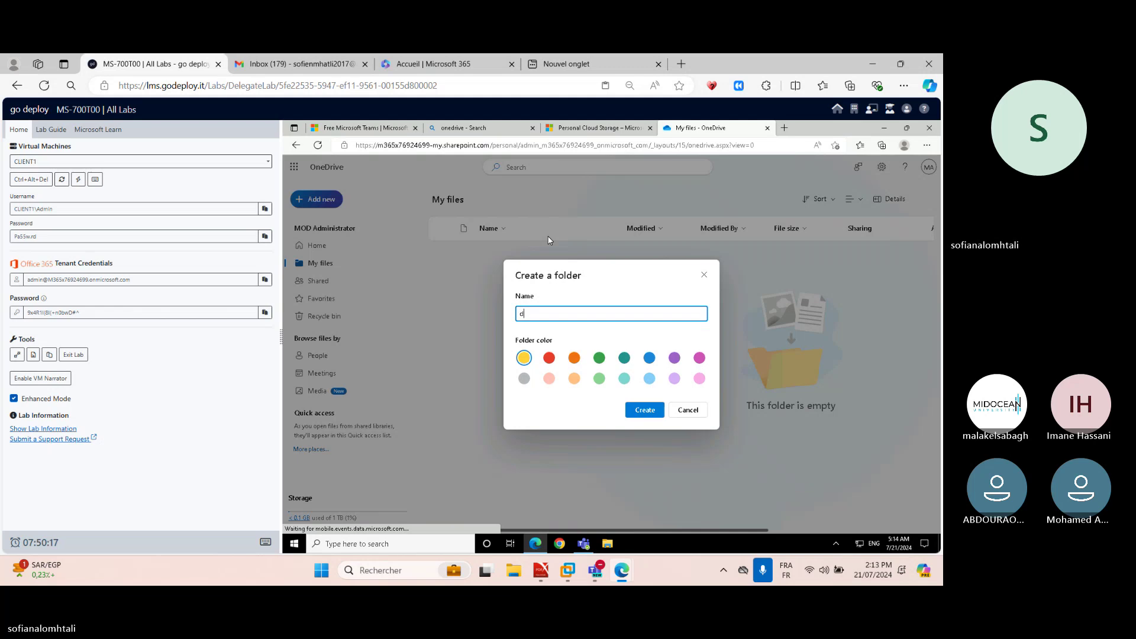
text(ossier)
text(1)
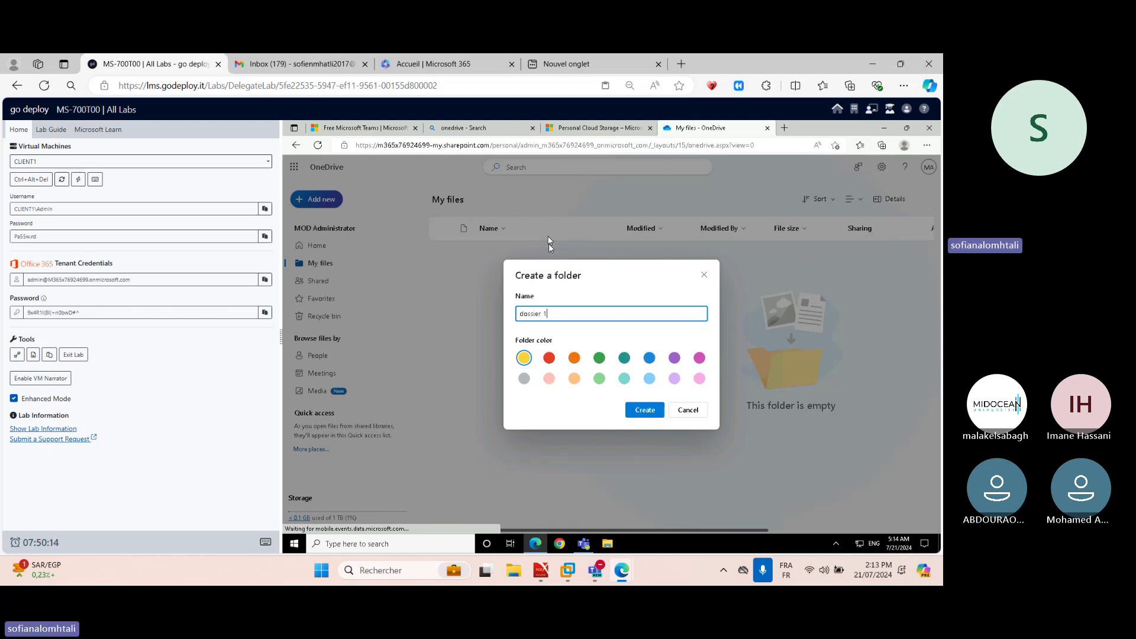
click(646, 412)
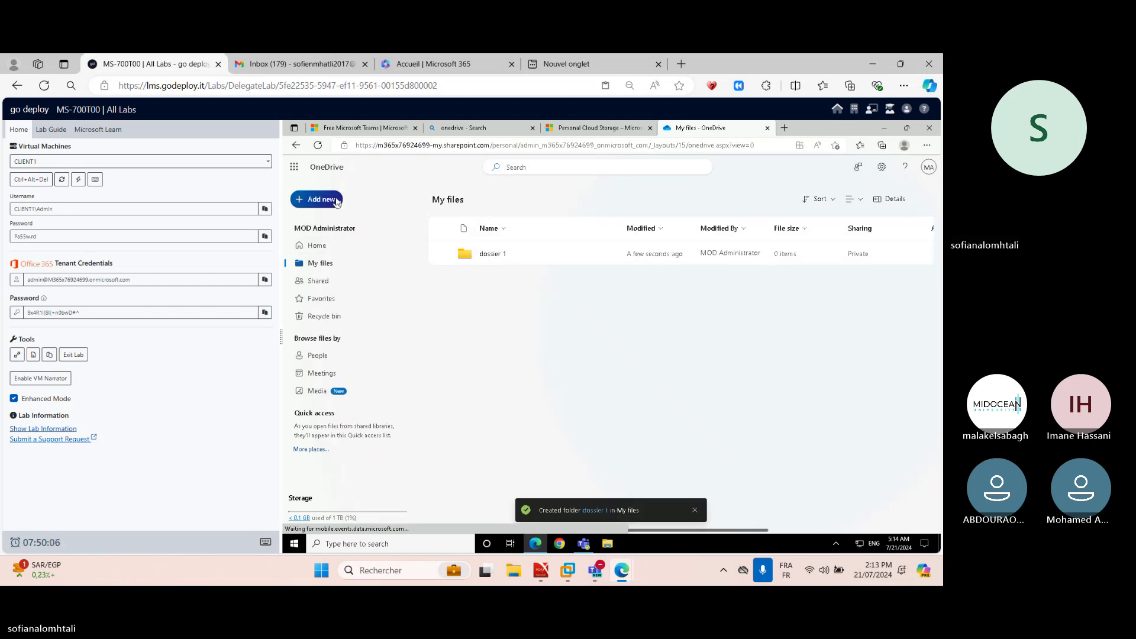
Step: Create a second folder, coloured red, named 'dossier 2'
click(341, 199)
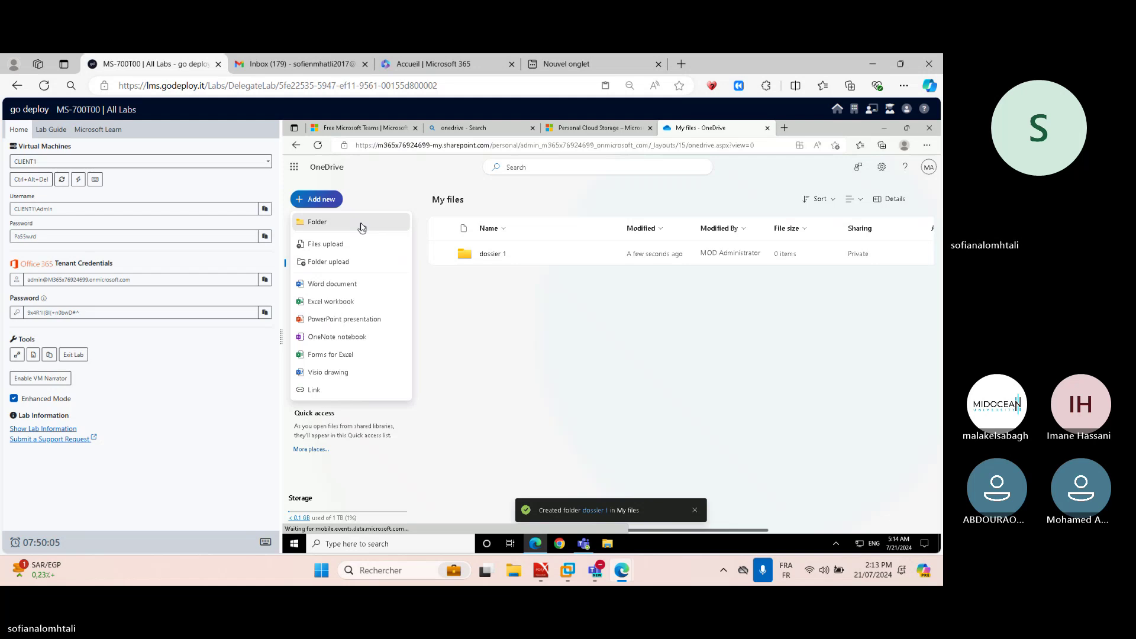
click(361, 222)
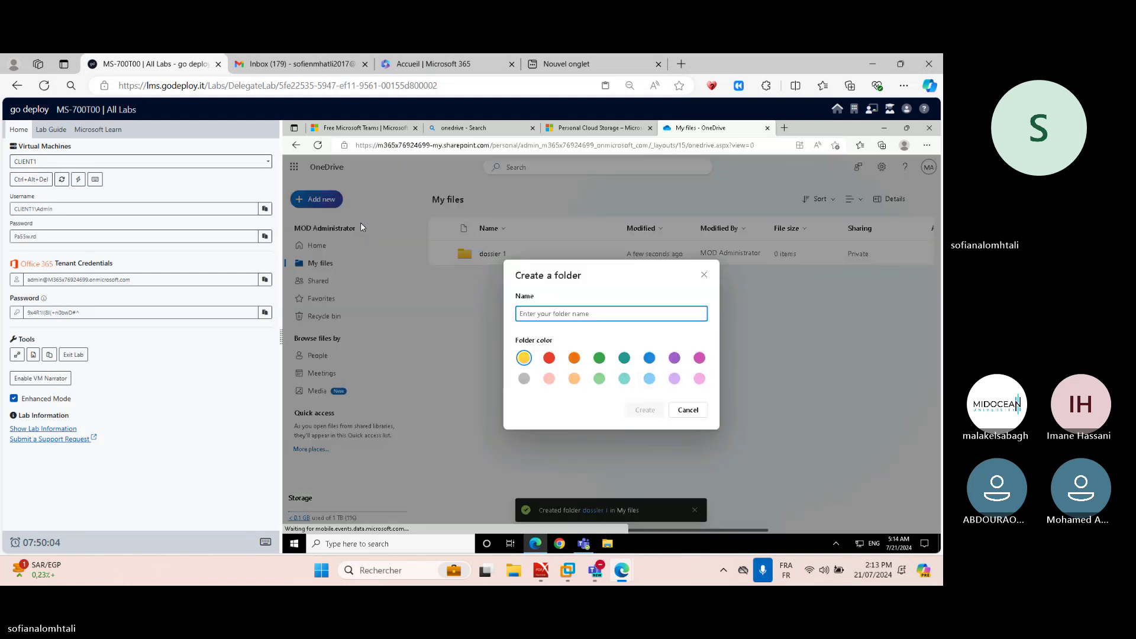
click(549, 357)
click(580, 315)
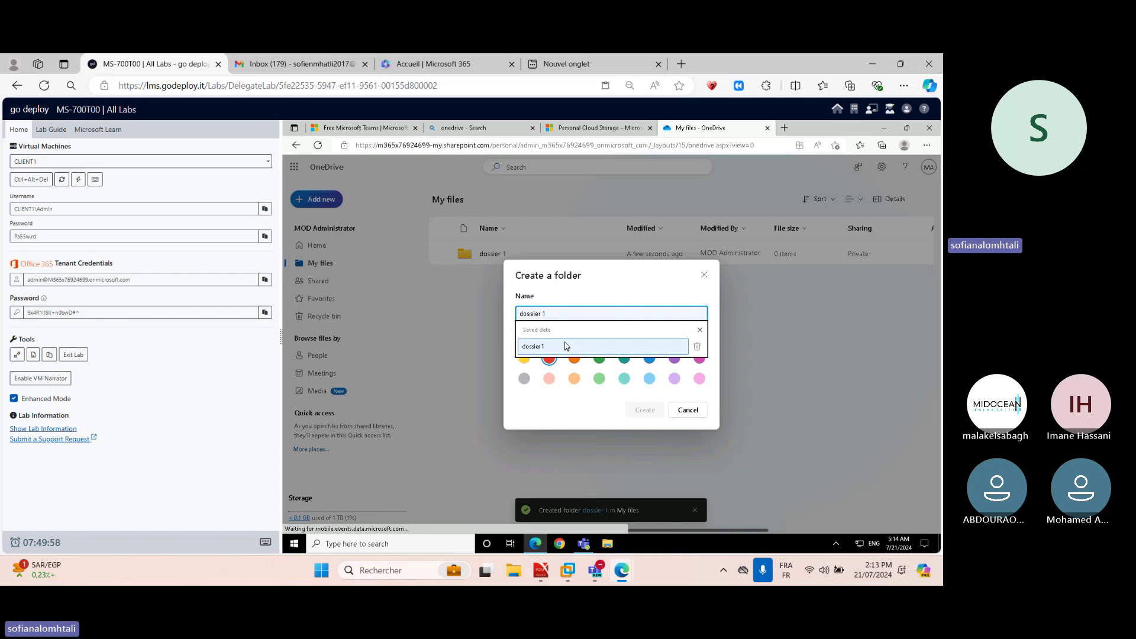
click(569, 346)
key(BackSpace)
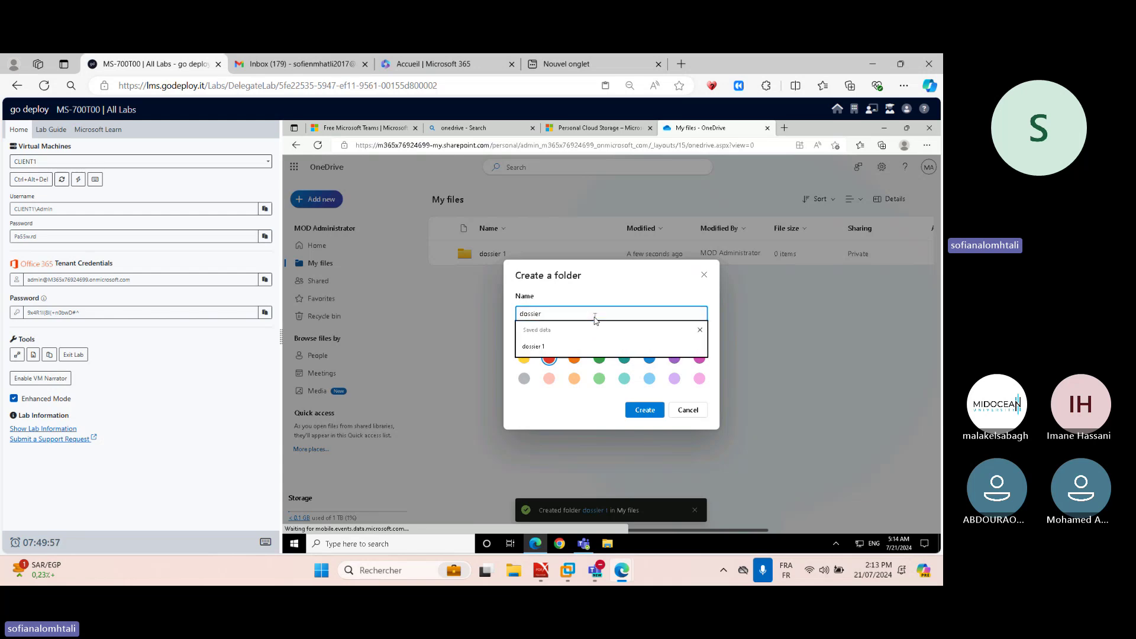
text(2)
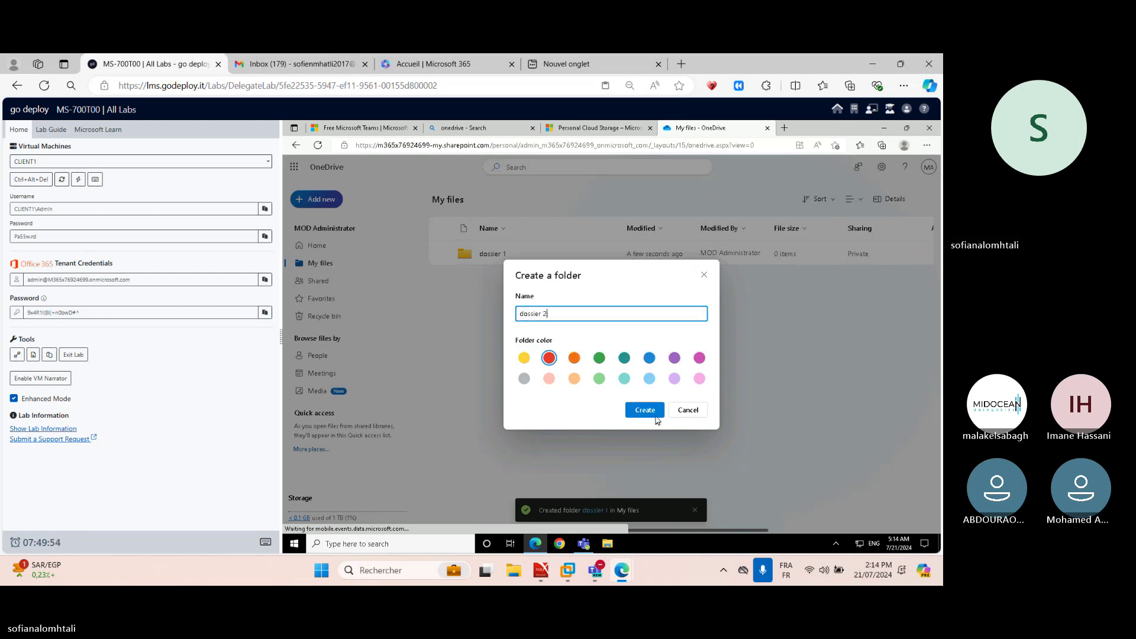
click(655, 413)
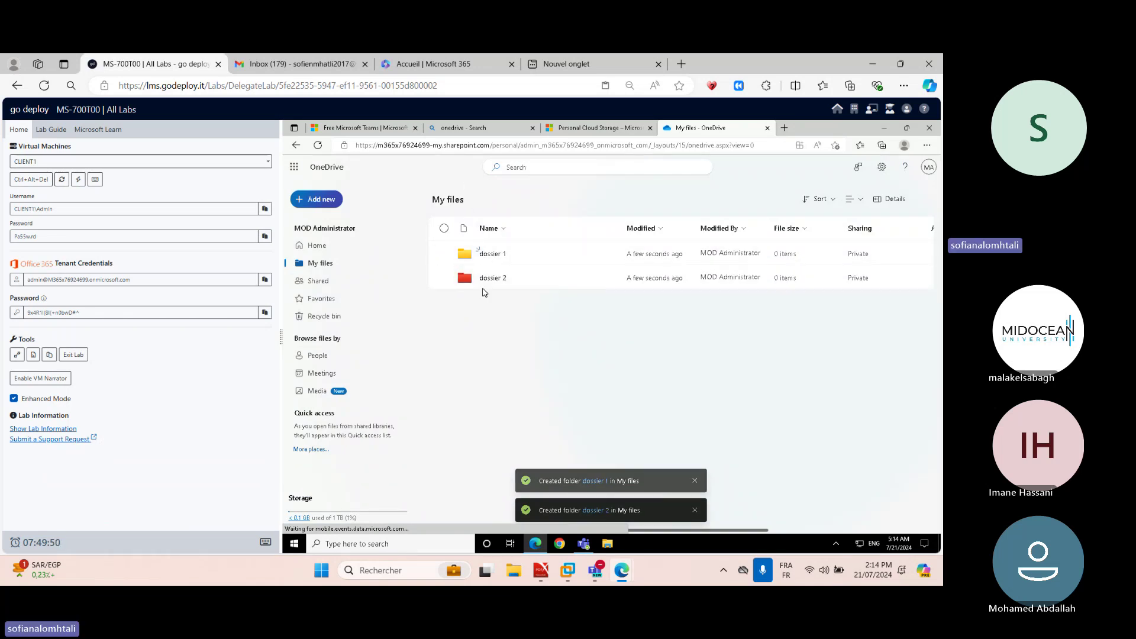
Step: Inside dossier 1, create a new Word document, type 'CV', dismiss the privacy notice and leave it
click(489, 259)
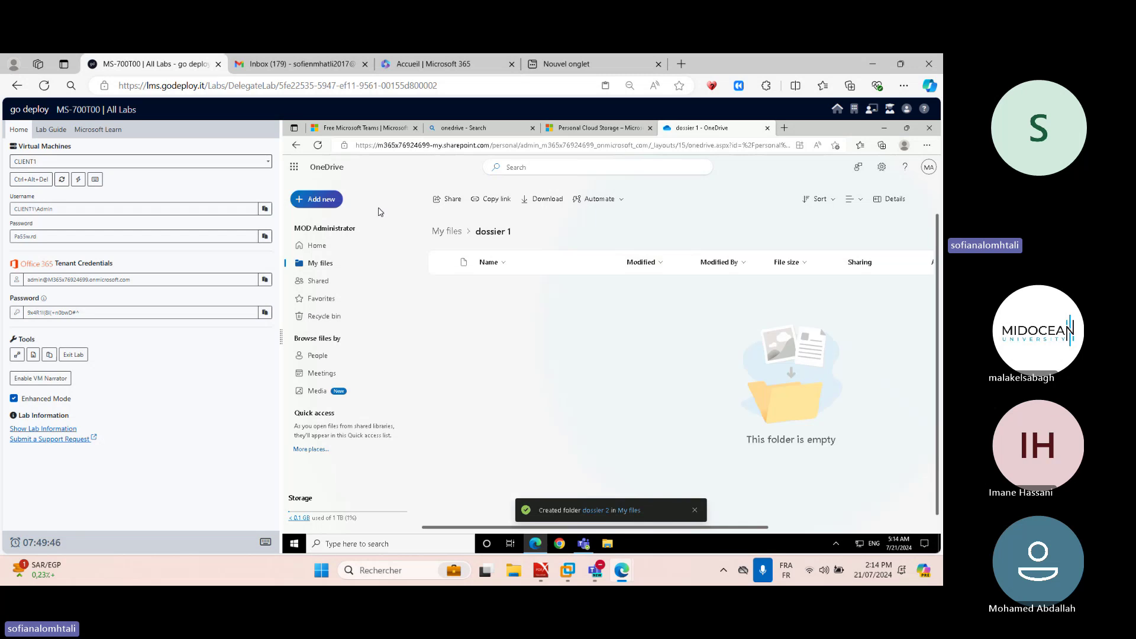
click(325, 202)
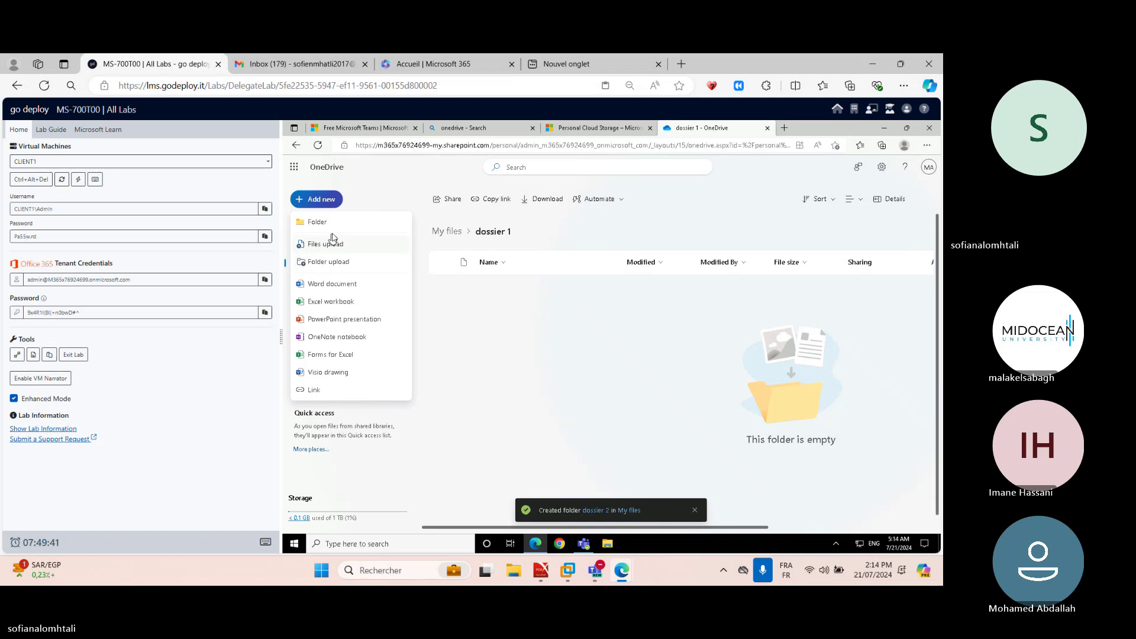
click(349, 287)
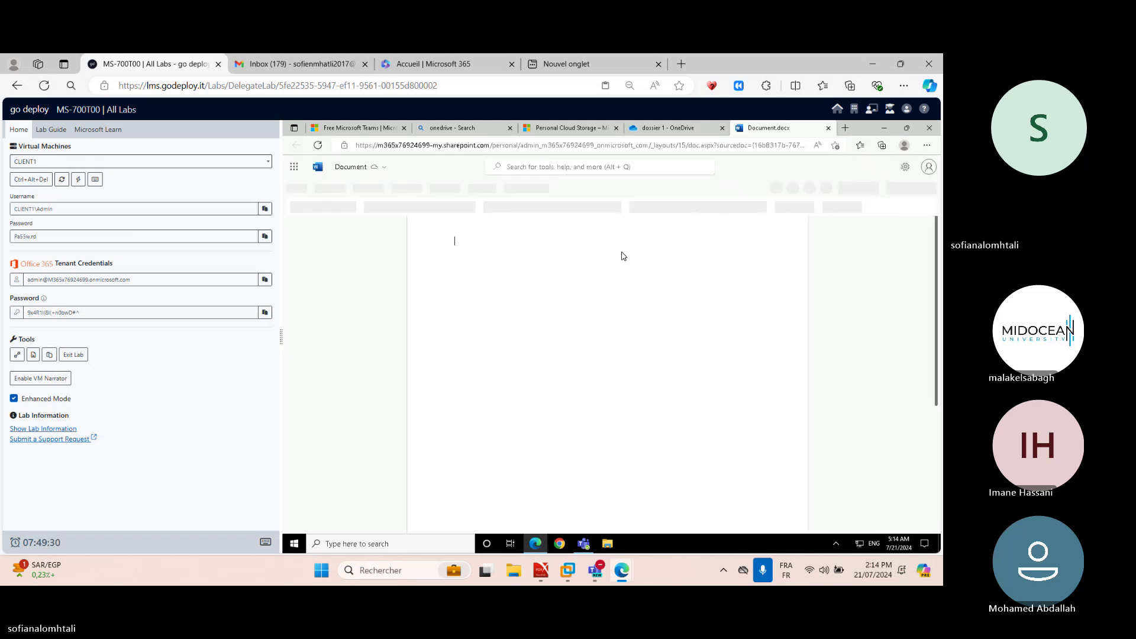
text(CV)
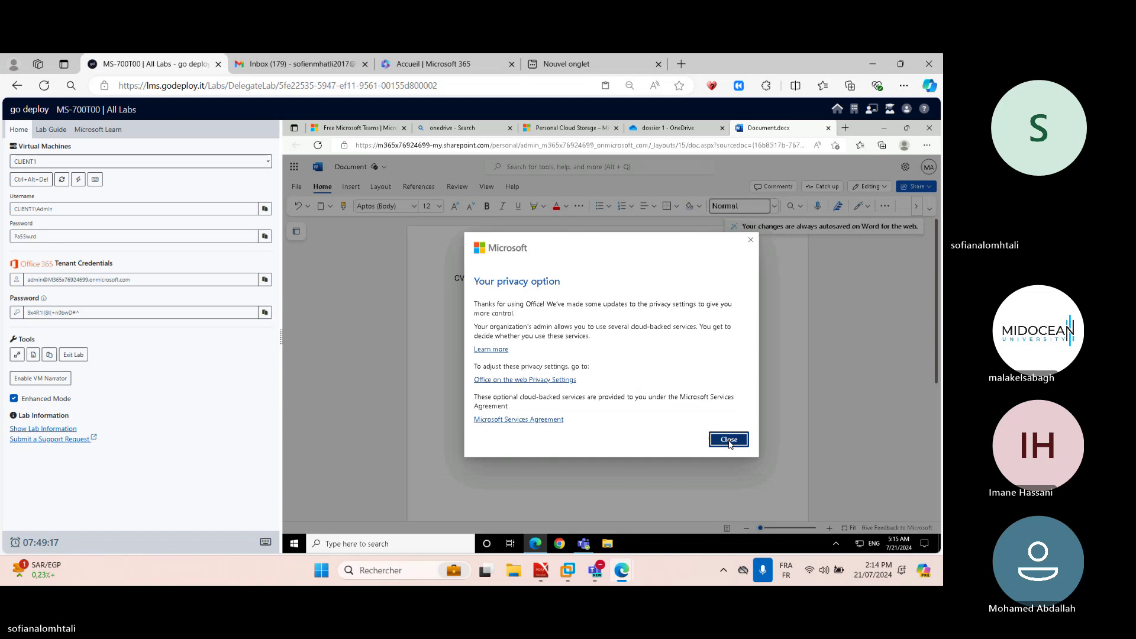
key(Return)
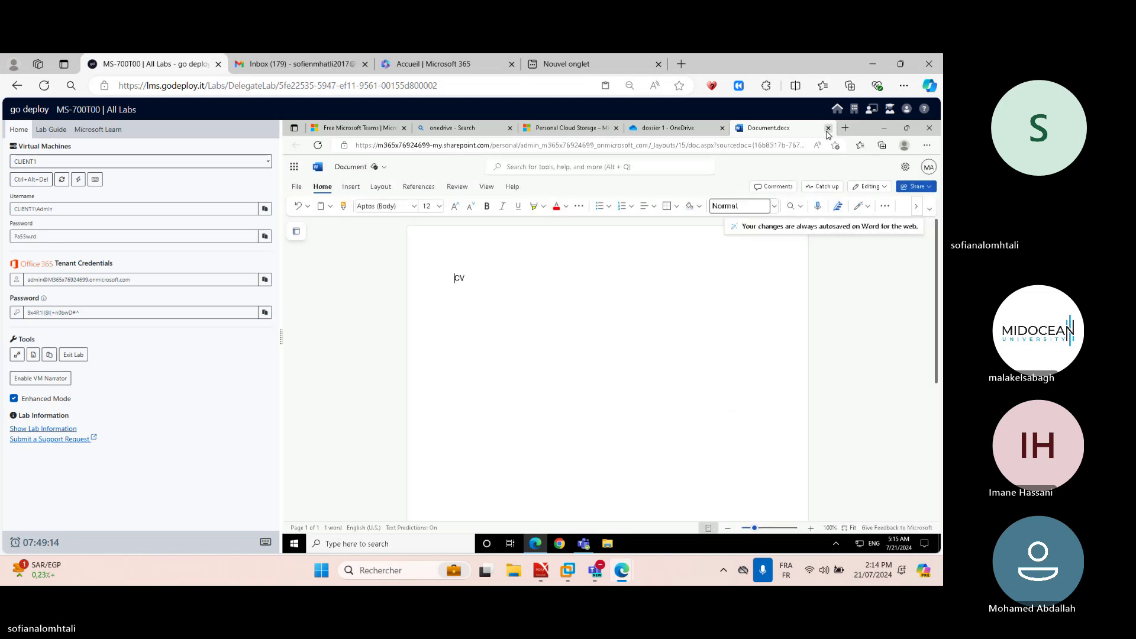
click(827, 132)
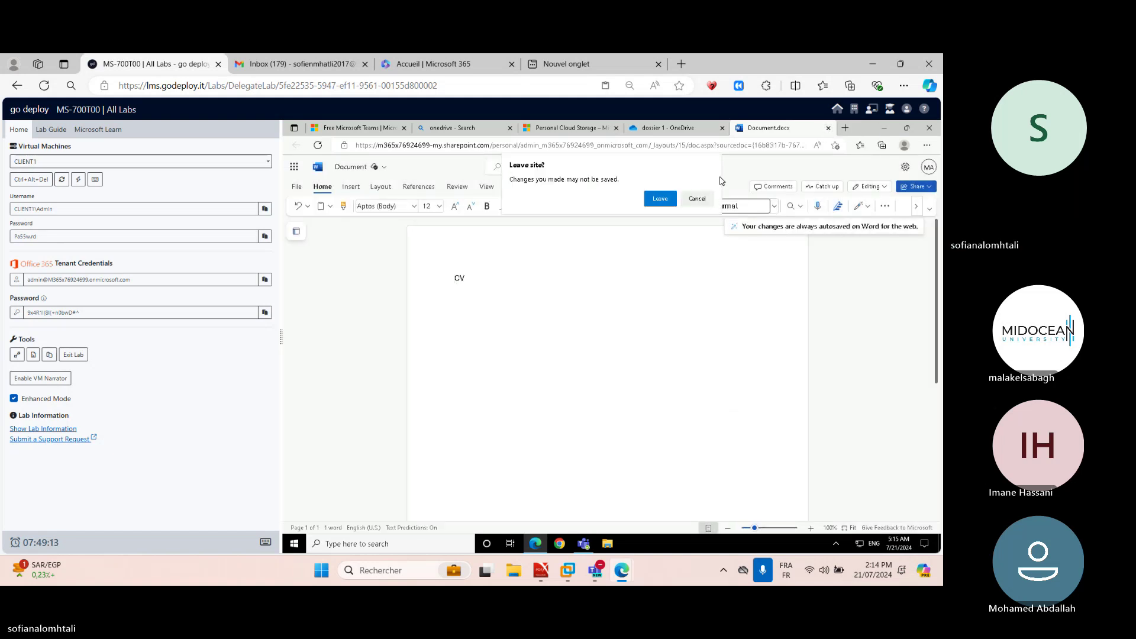
click(660, 201)
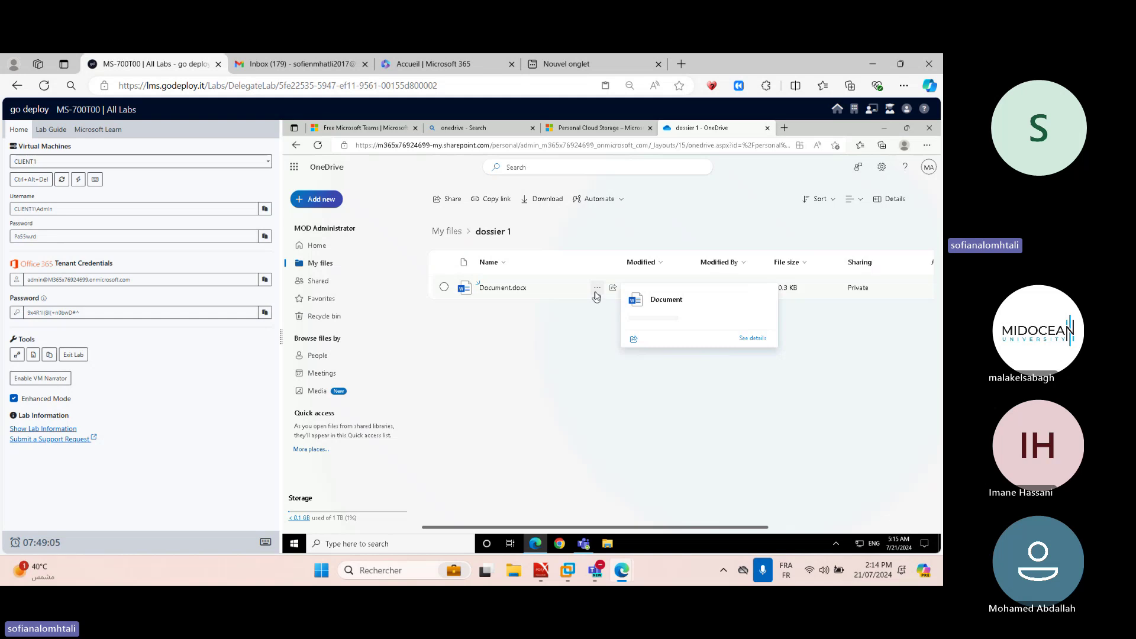
Step: Use the file's Rename action to replace the name 'Document' with 'CV'
click(596, 293)
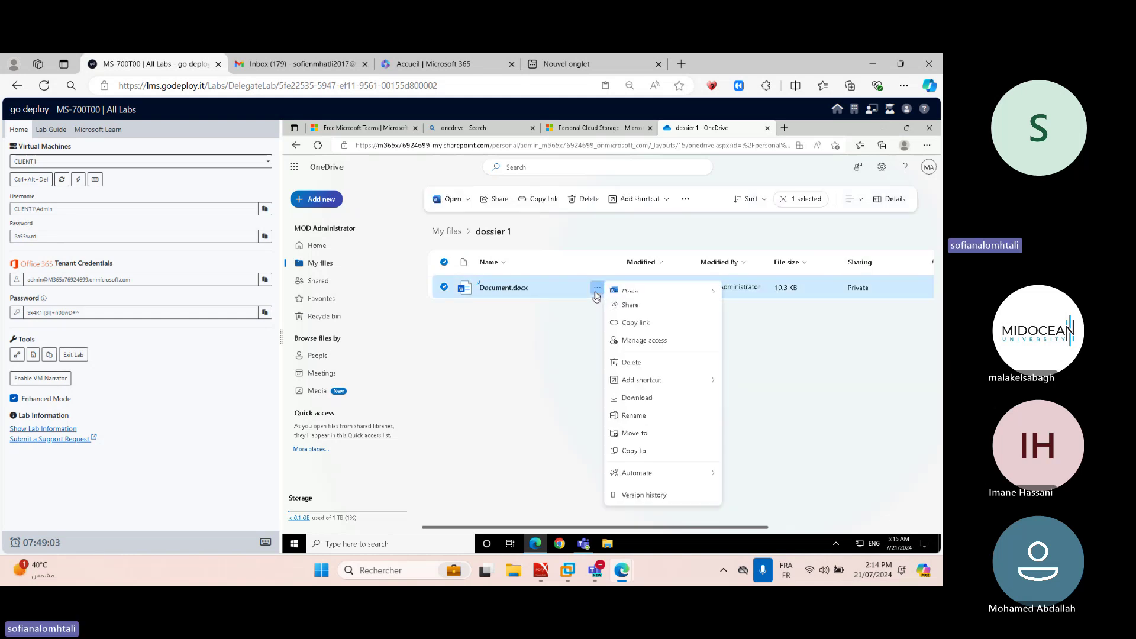
click(646, 422)
click(527, 335)
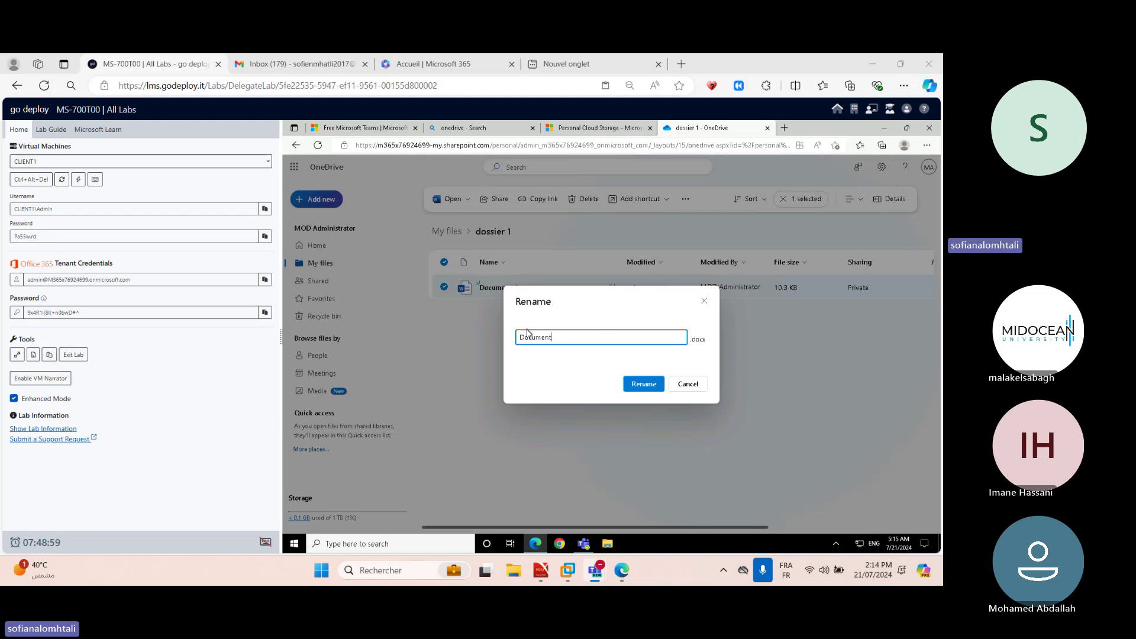
double_click(527, 335)
text(CV)
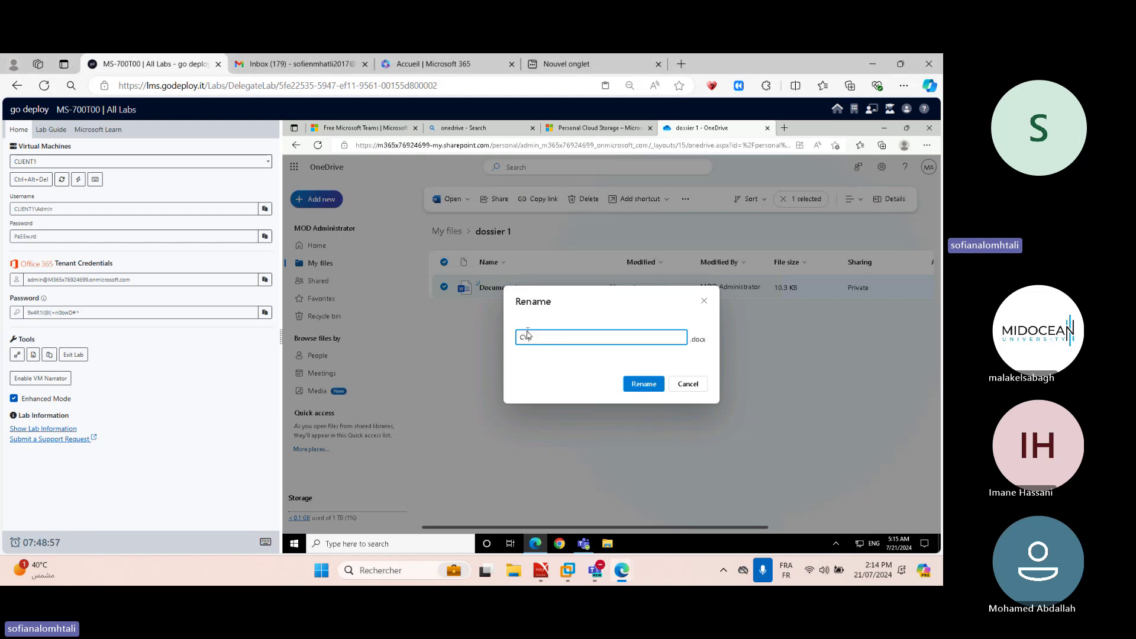
click(644, 386)
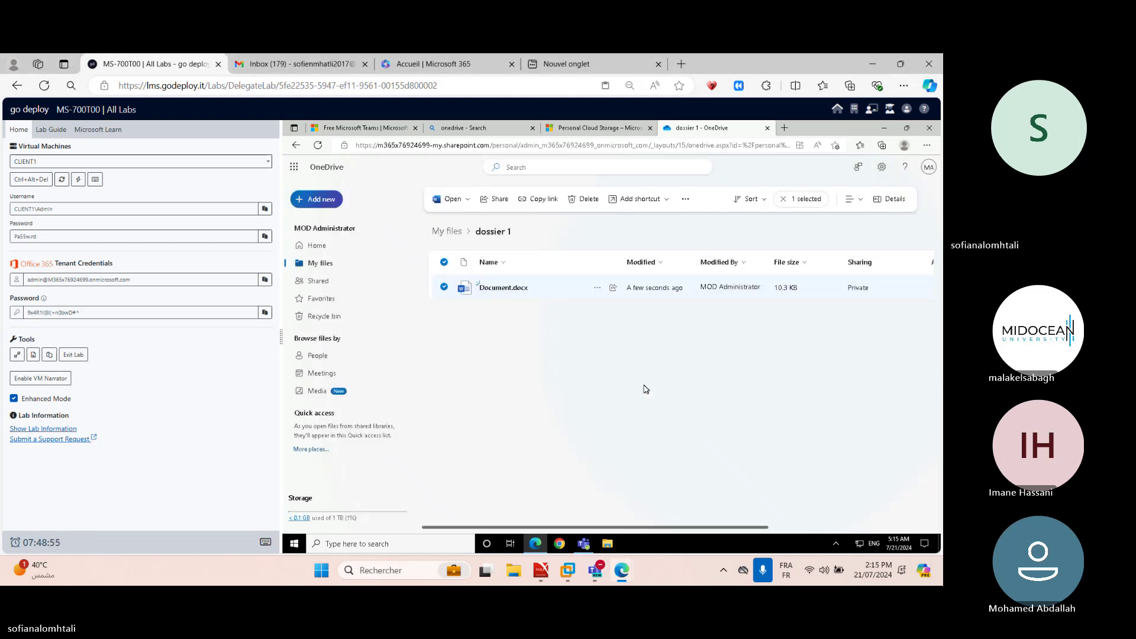
Step: Upload the Pictures folder (3 files) into dossier 1 and open it
click(317, 199)
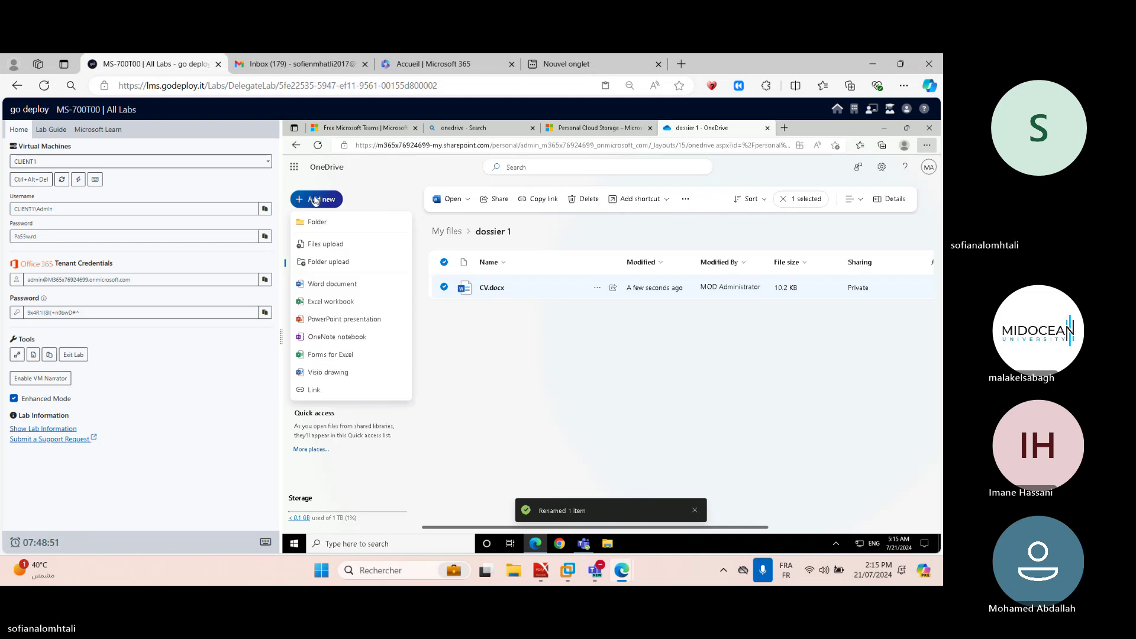
click(348, 258)
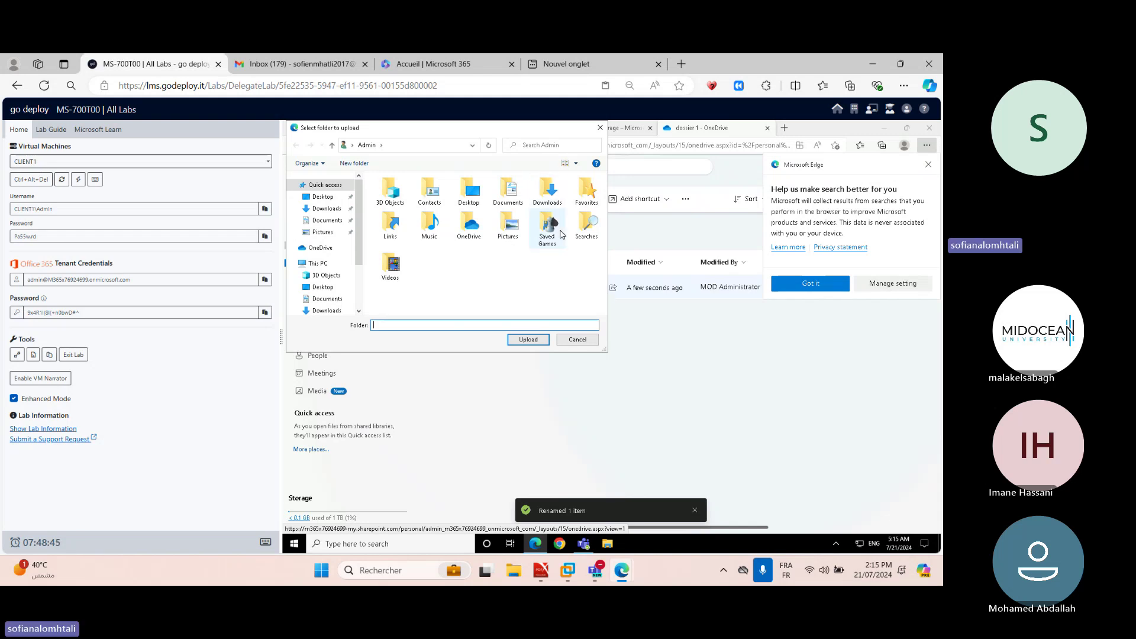
click(512, 237)
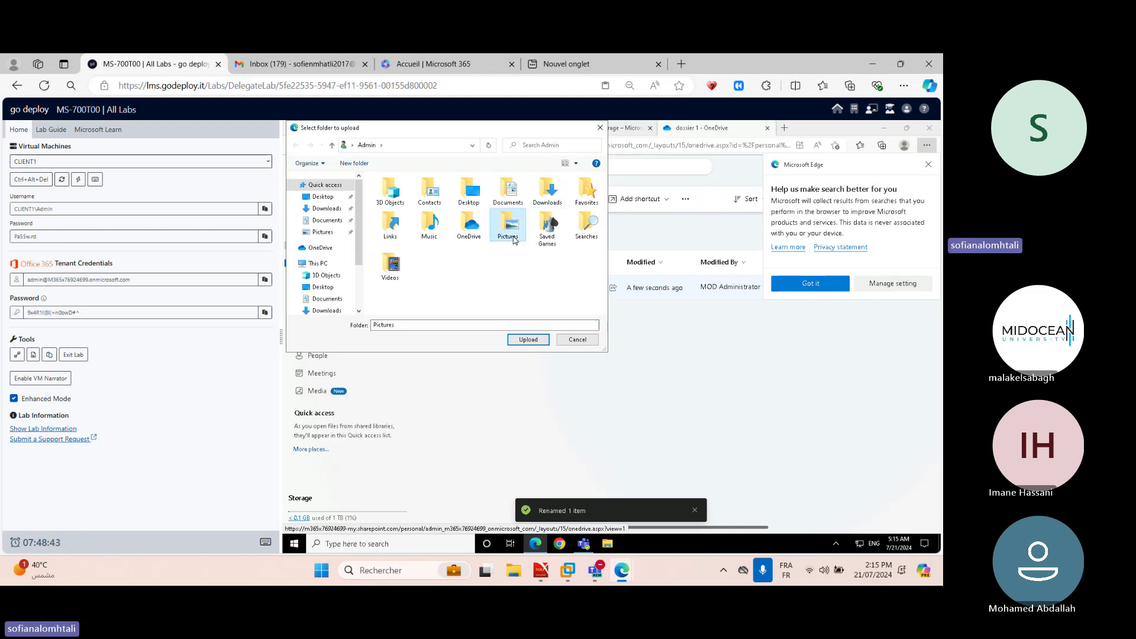
click(529, 339)
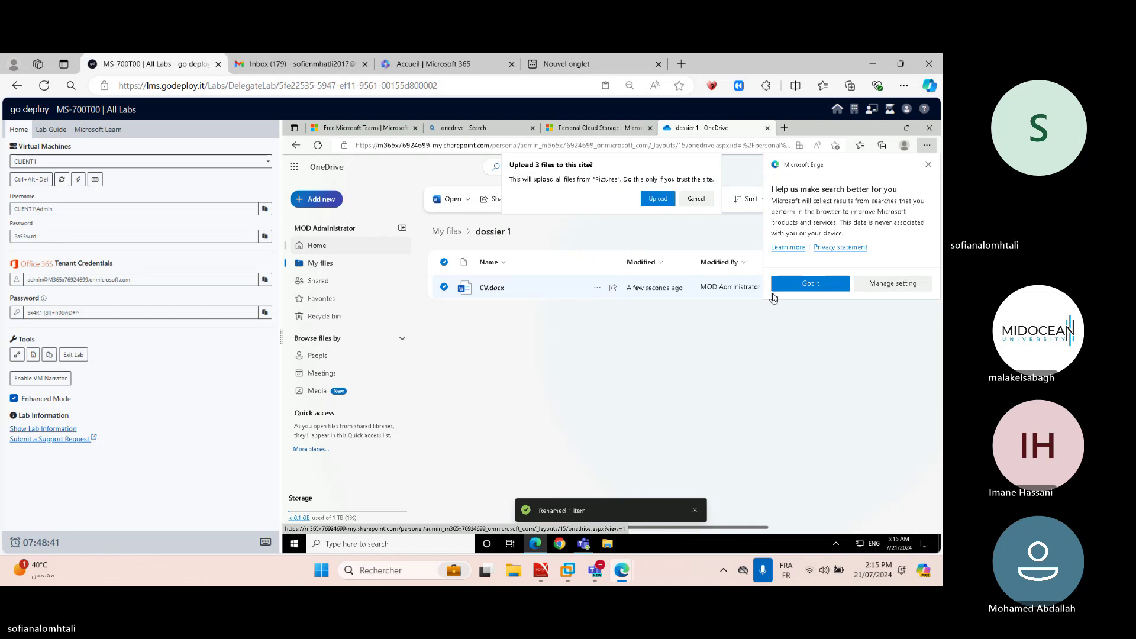
click(829, 286)
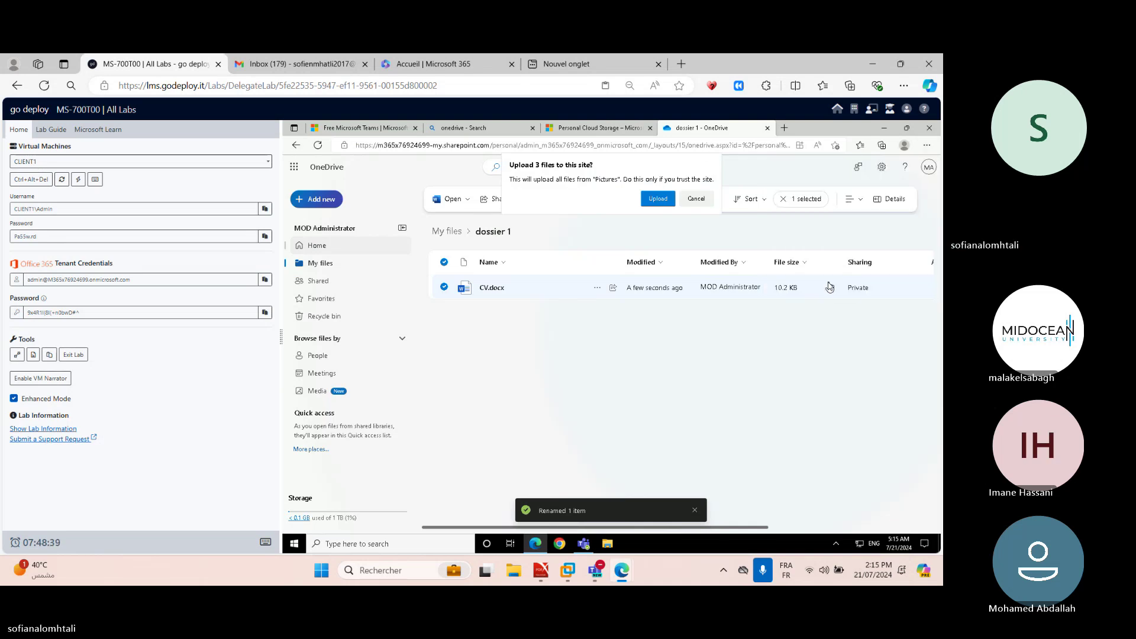
click(657, 199)
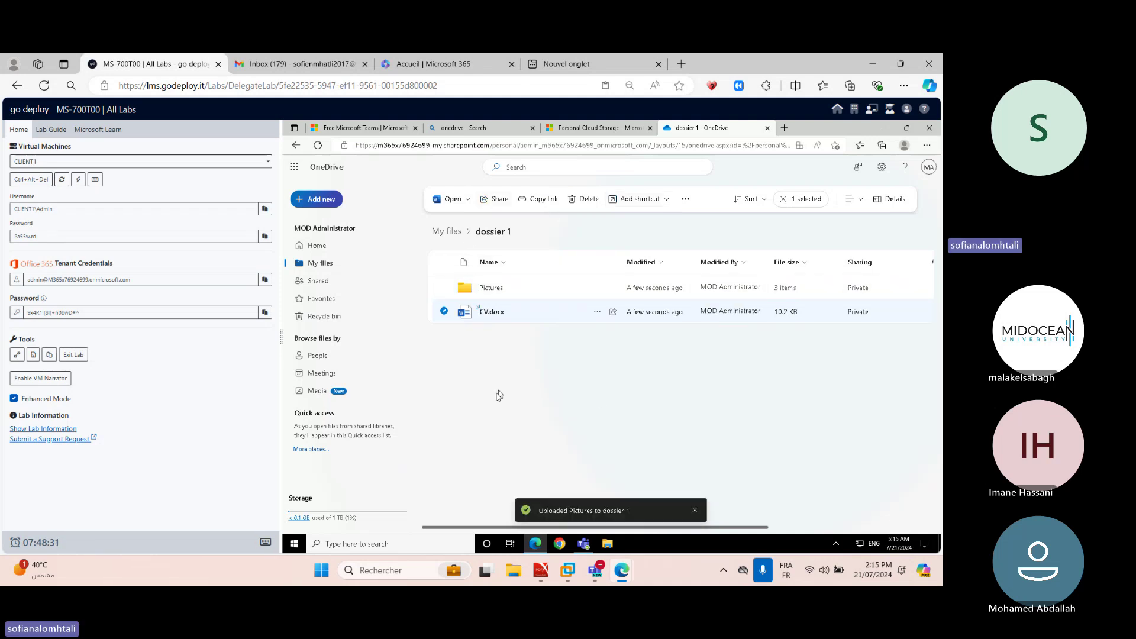
click(490, 288)
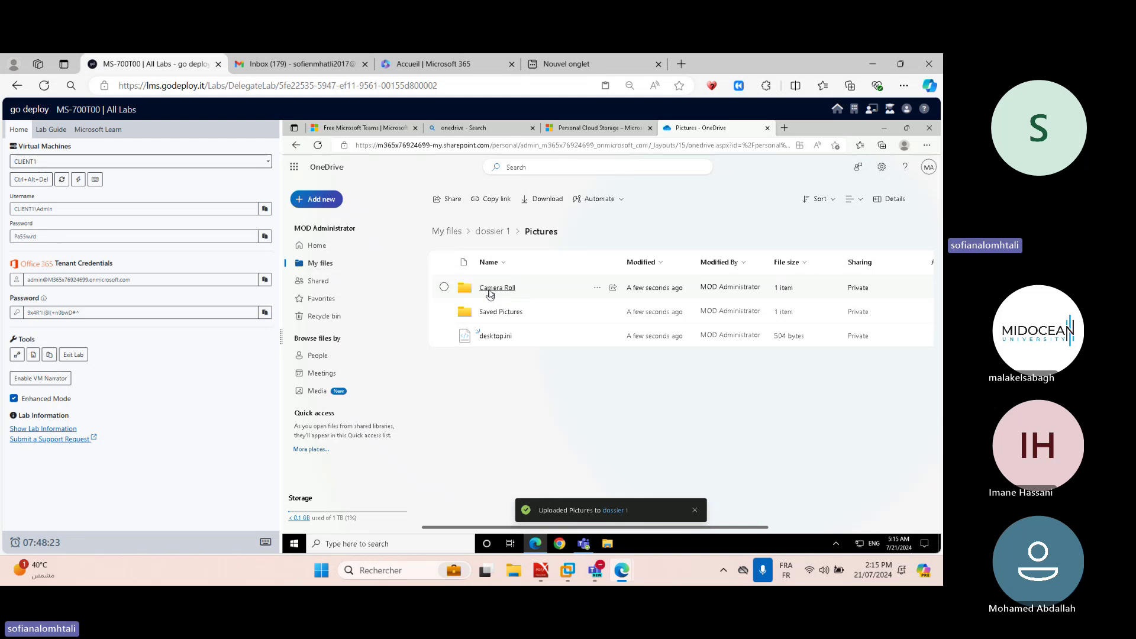
Step: Remove desktop.ini from Camera Roll and navigate back up to the Pictures folder
click(490, 292)
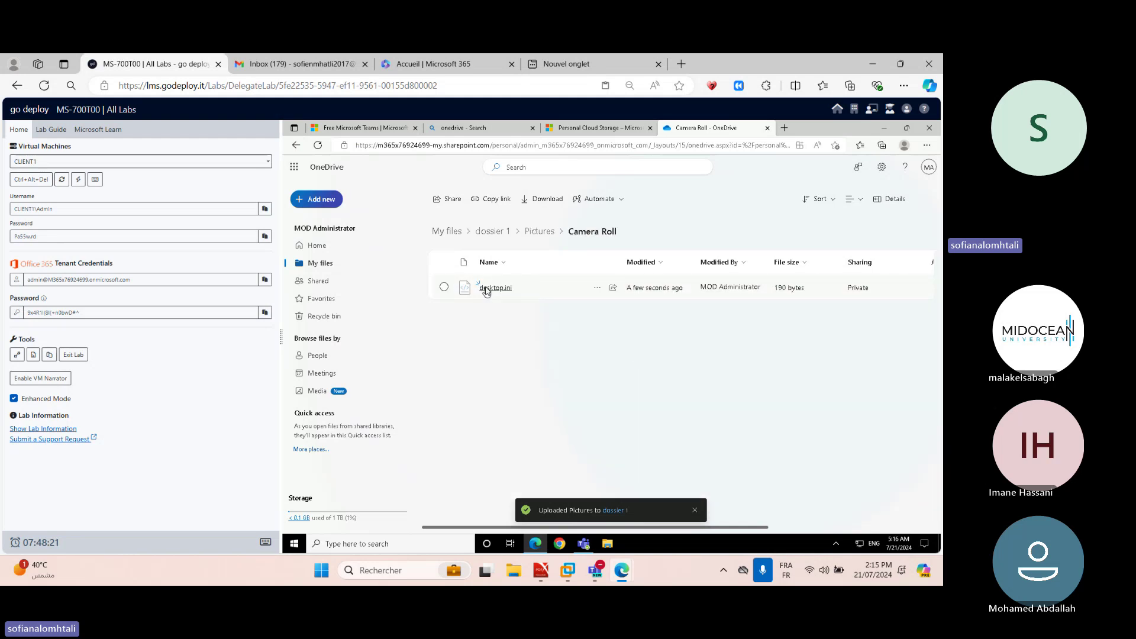
click(487, 289)
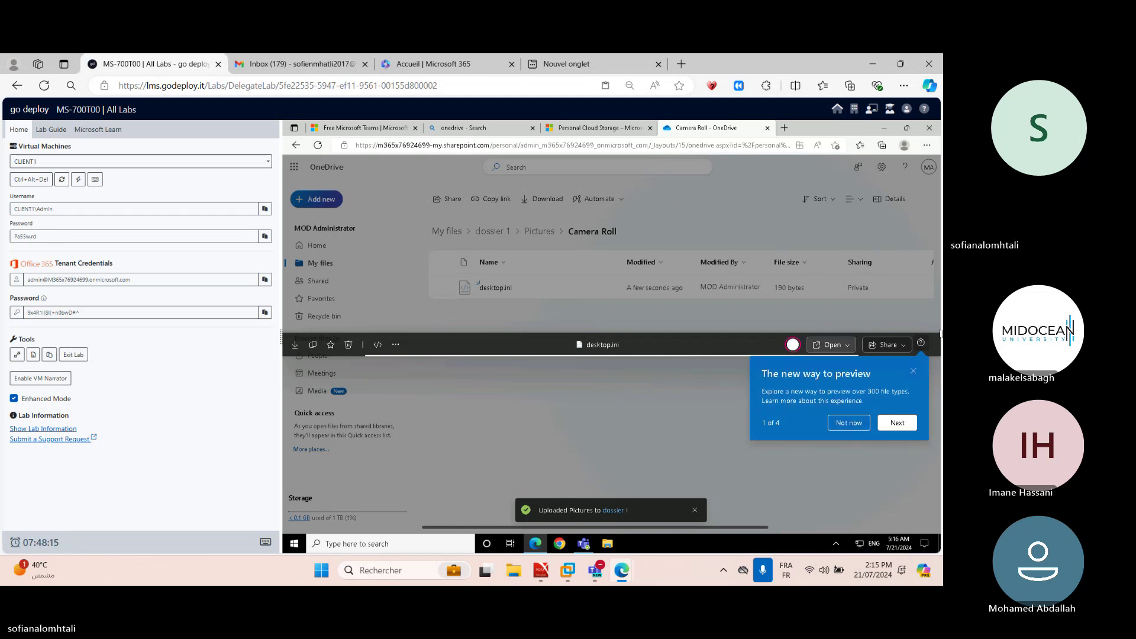
click(914, 370)
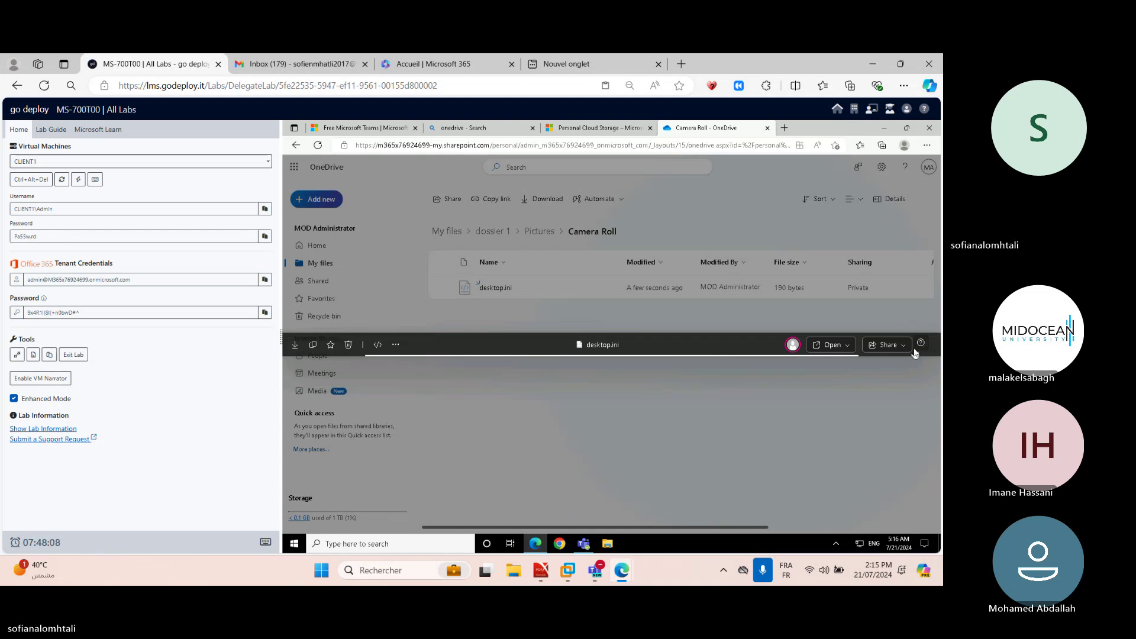
click(348, 347)
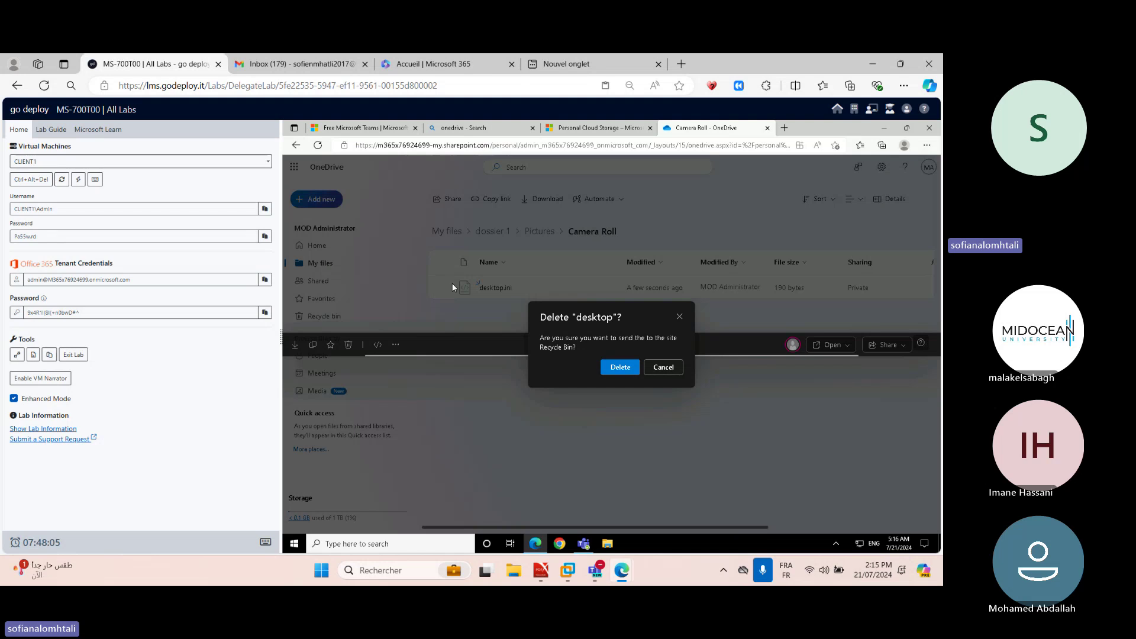
click(621, 368)
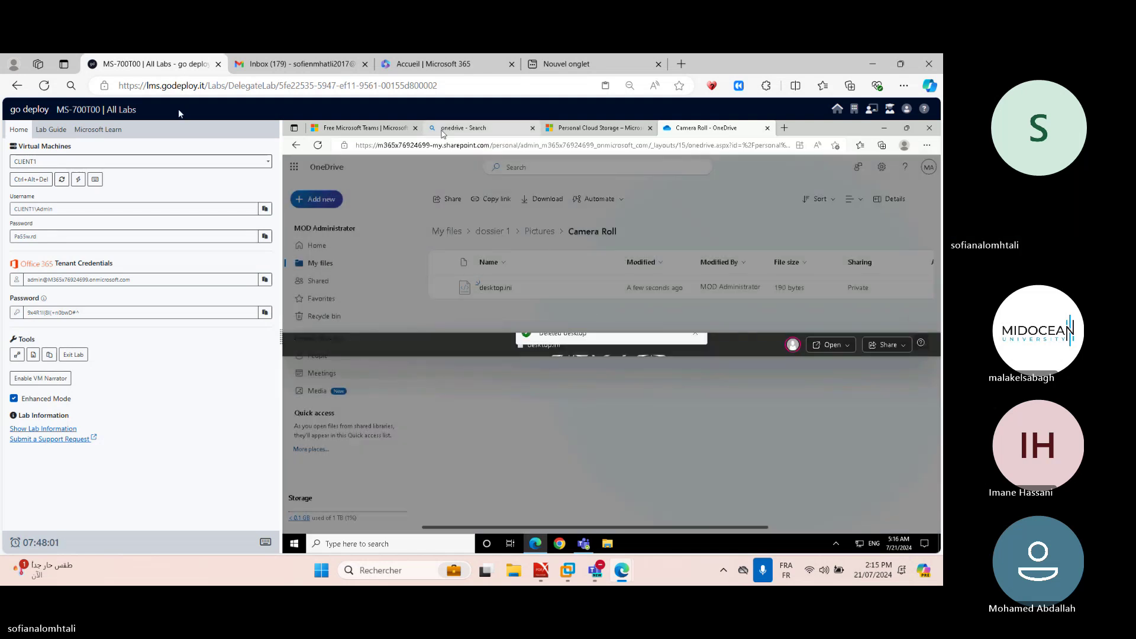
click(294, 145)
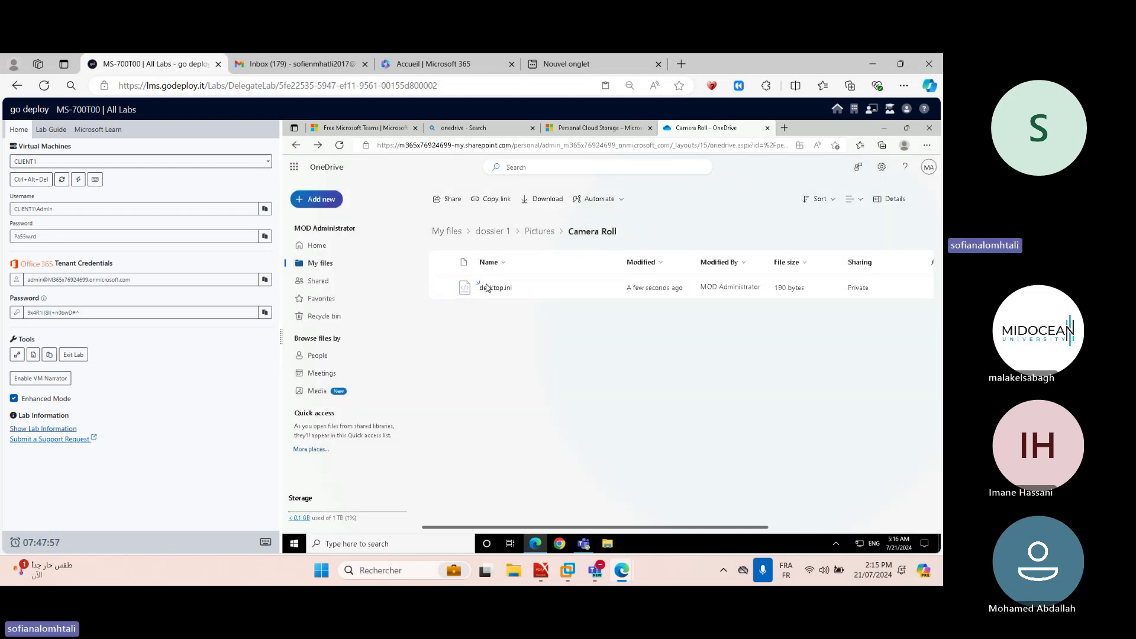
click(525, 231)
Step: Go back up to dossier 1, which lists Pictures and CV.docx marked Partagé
click(493, 236)
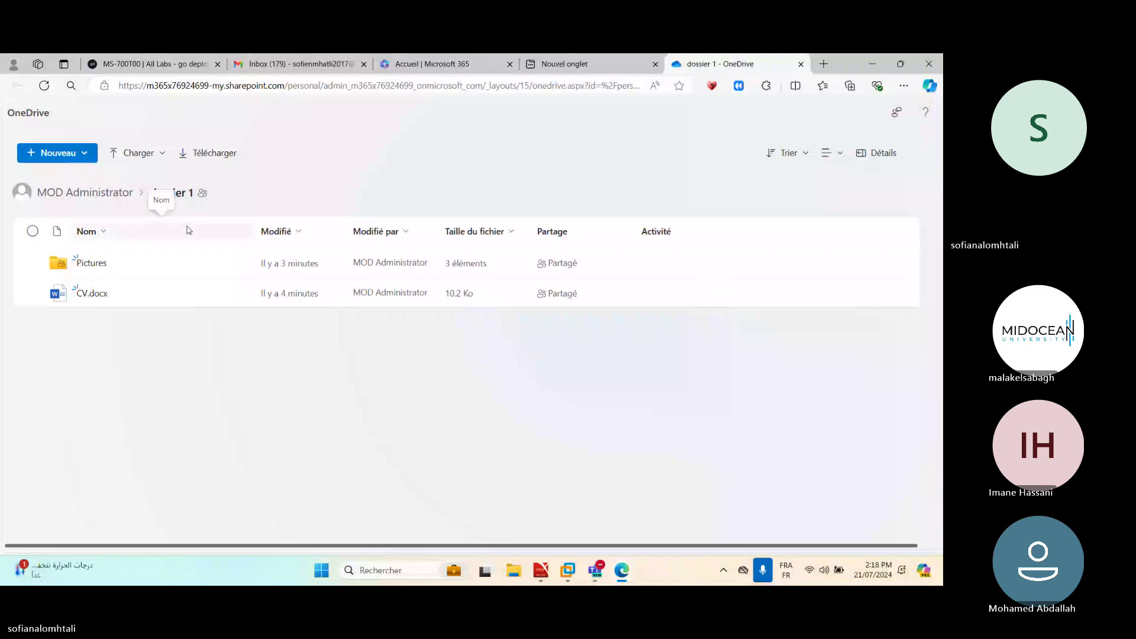
Step: Open CV.docx in Word for the web, then switch to the Teams meeting window
click(102, 299)
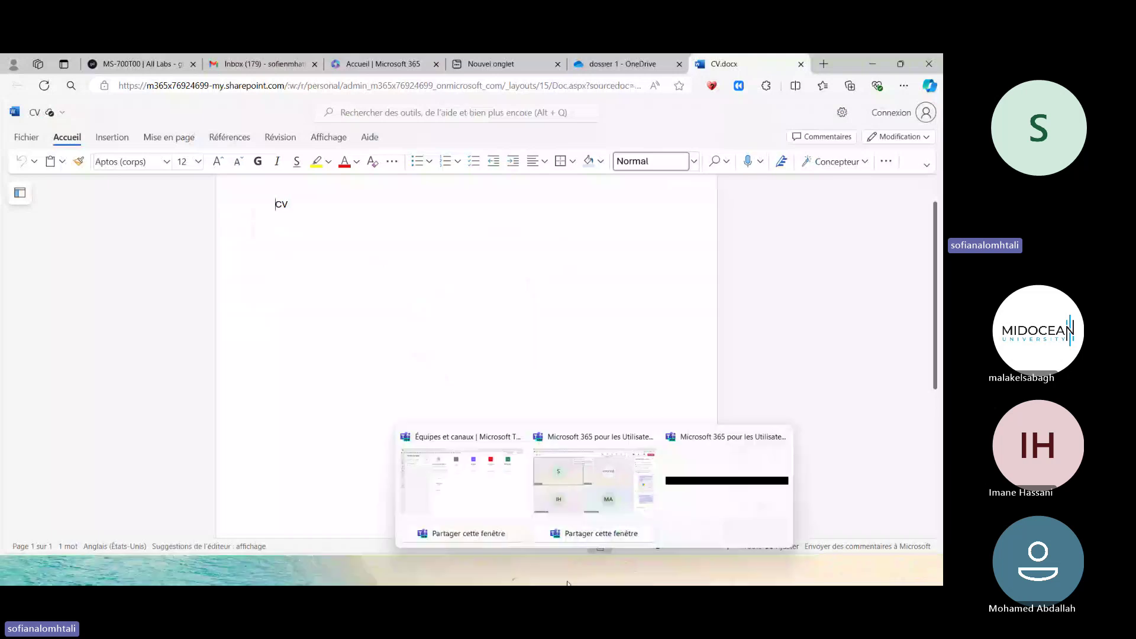
mouse_move(594, 570)
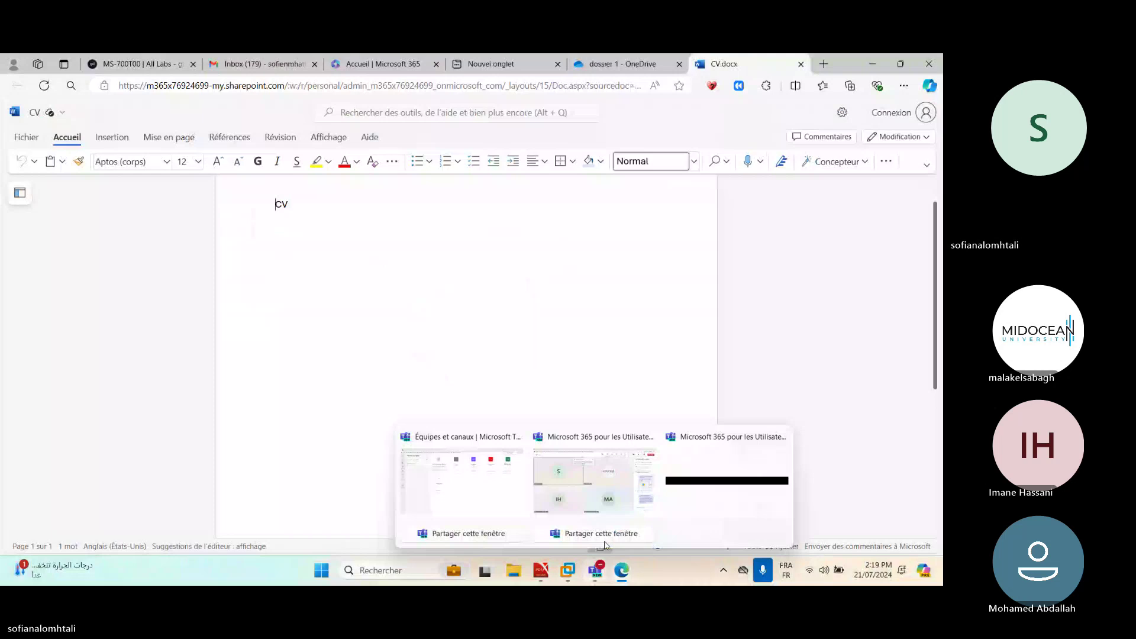
click(604, 543)
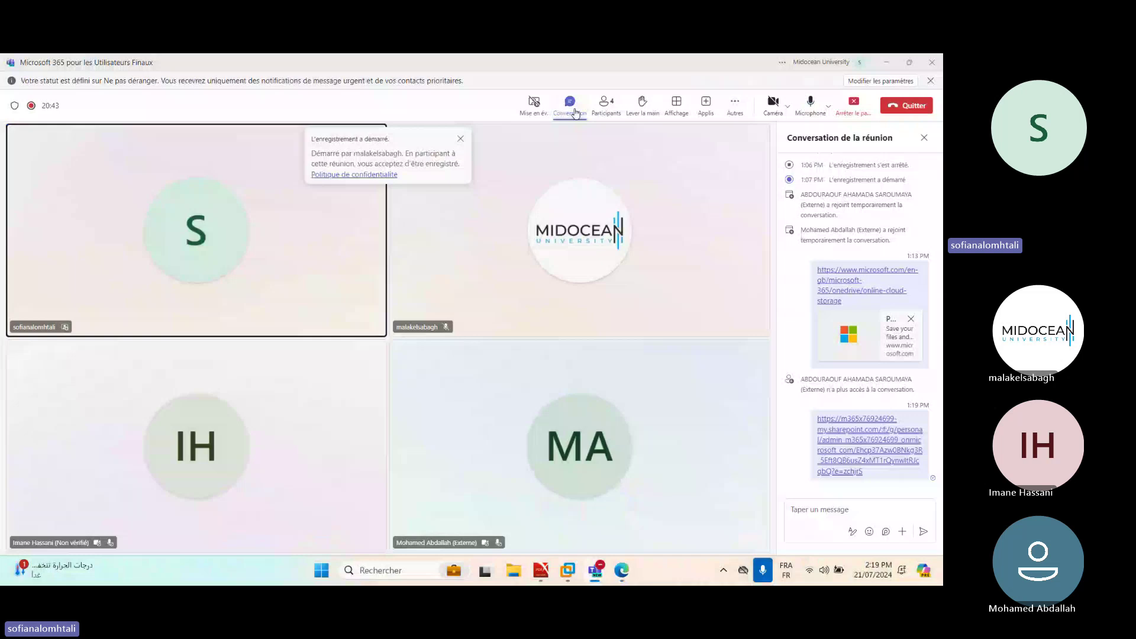
Step: Check the participant list, then select the attendee's can't-connect message in the meeting chat
click(606, 105)
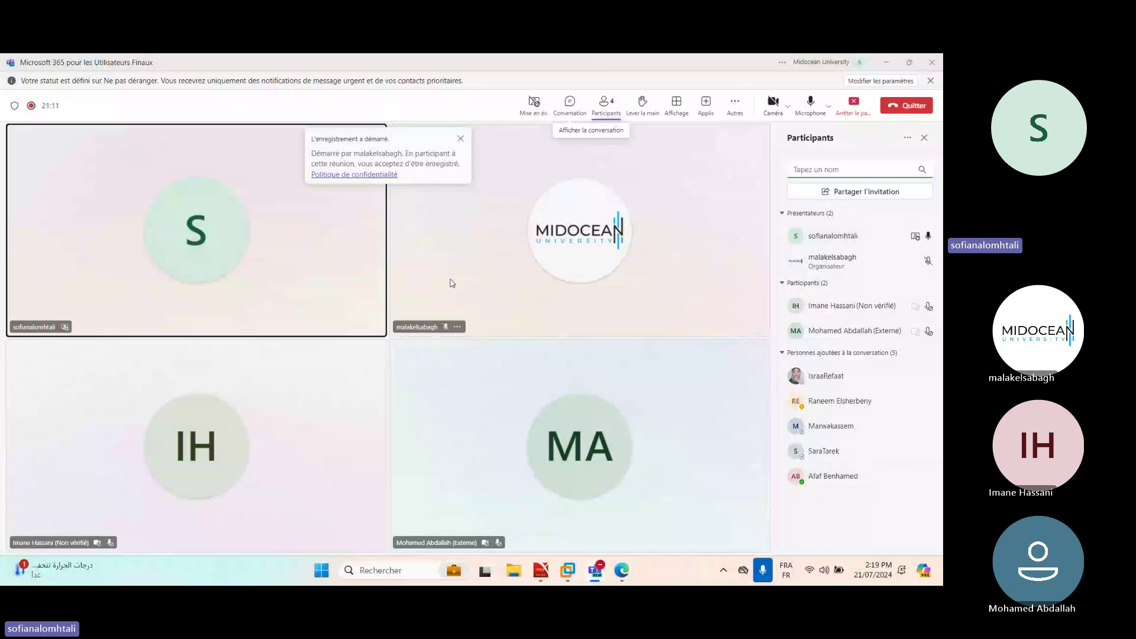
click(570, 105)
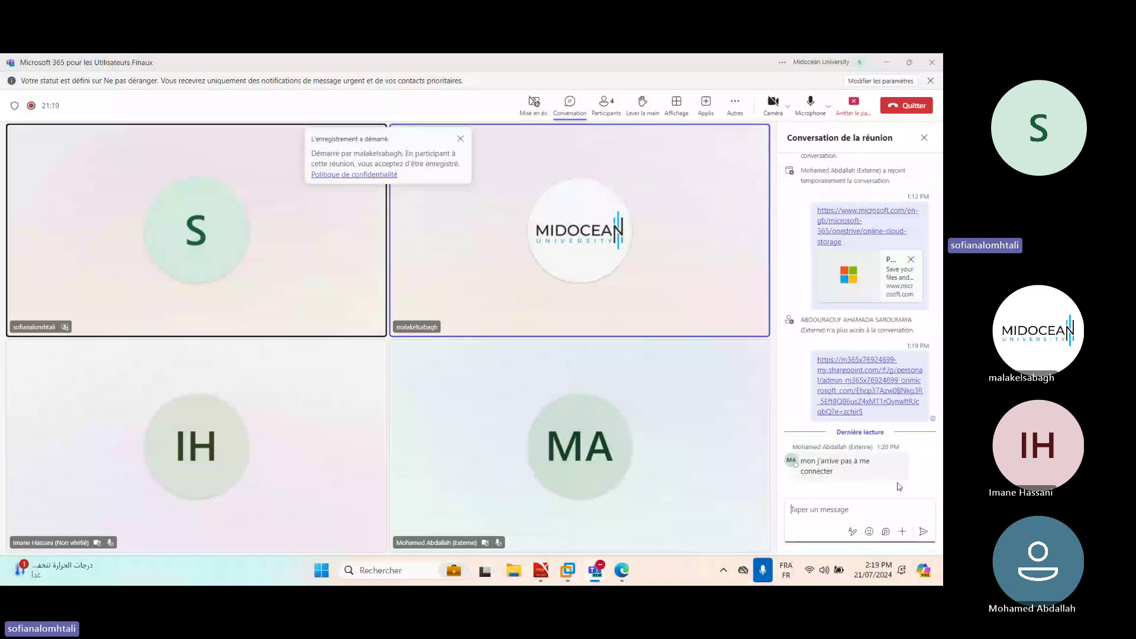
triple_click(847, 476)
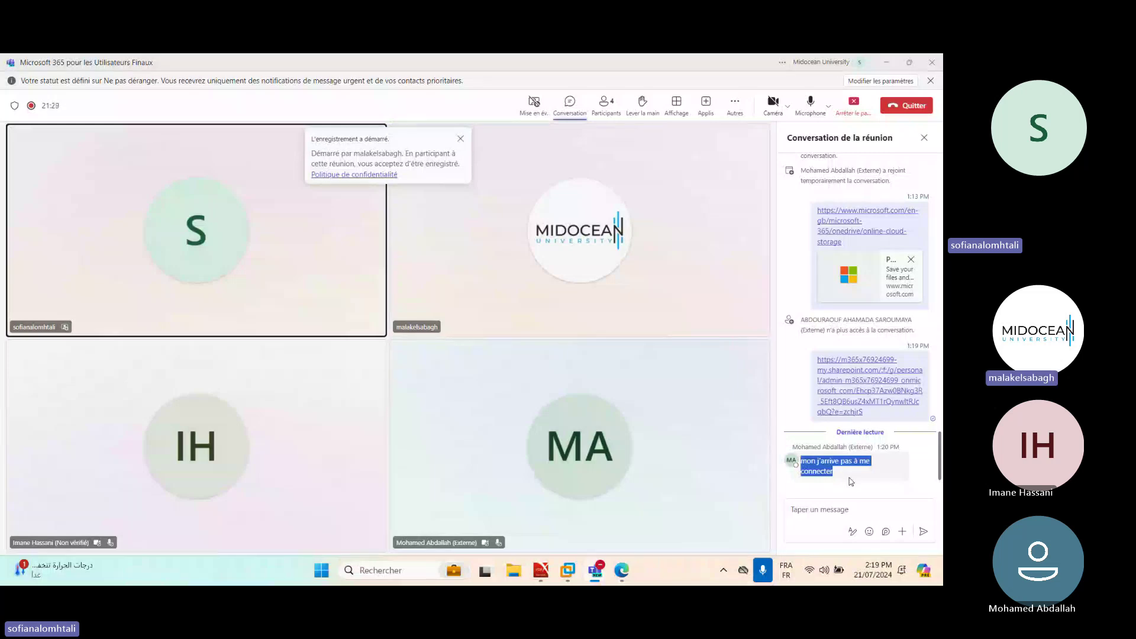
Step: Minimize the Teams meeting and the VM's Teams window to reveal the VM desktop
click(617, 571)
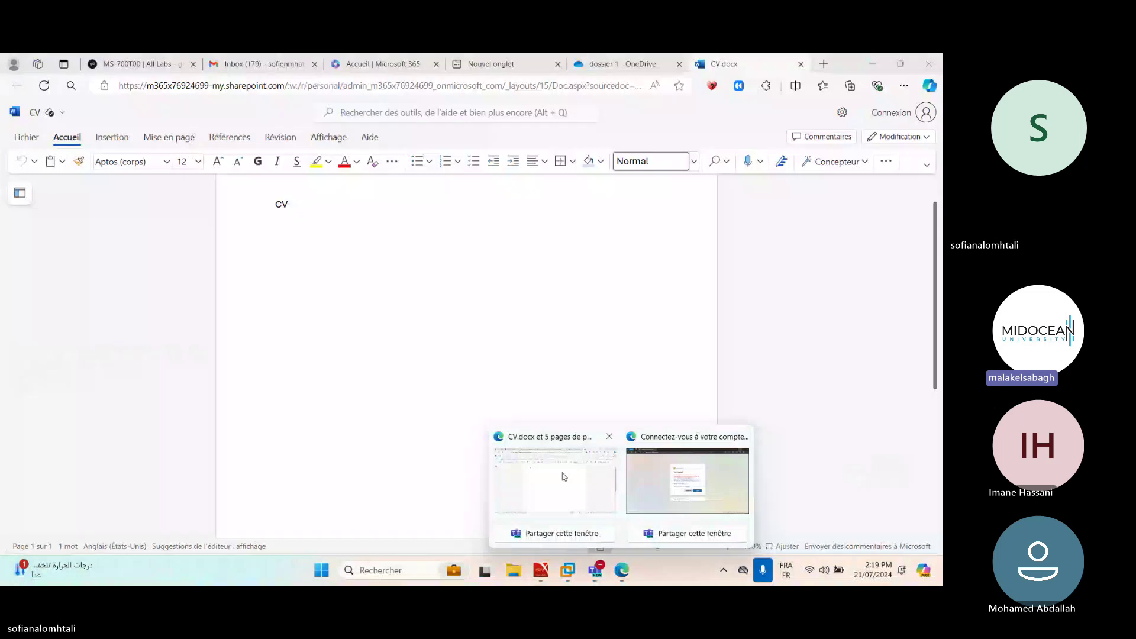
click(555, 480)
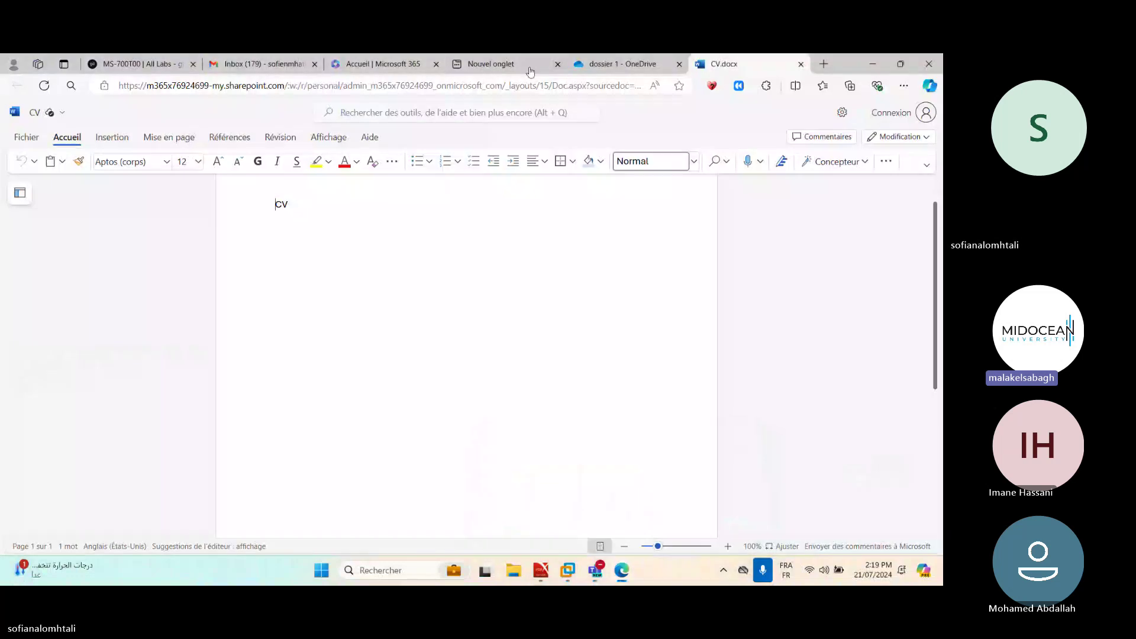
click(142, 64)
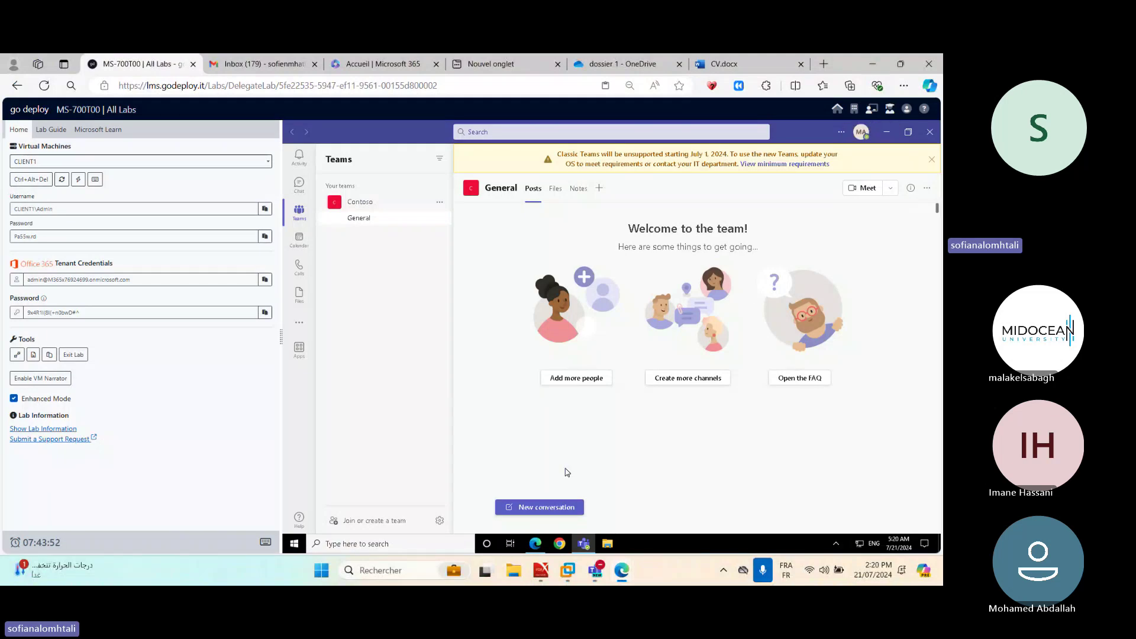
mouse_move(595, 568)
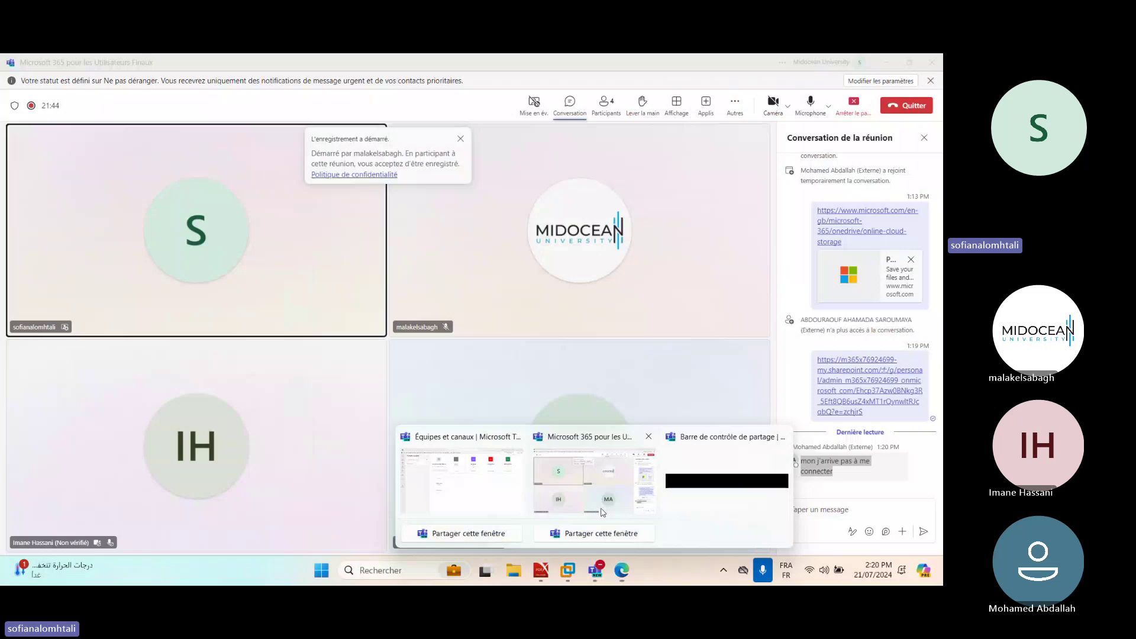
click(602, 512)
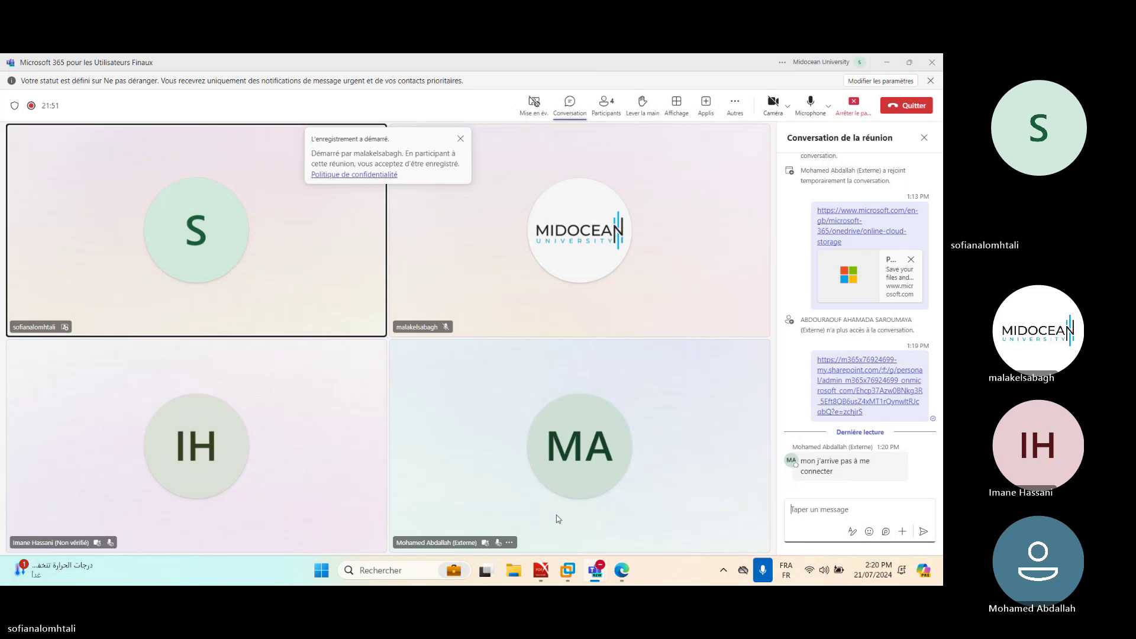
click(885, 63)
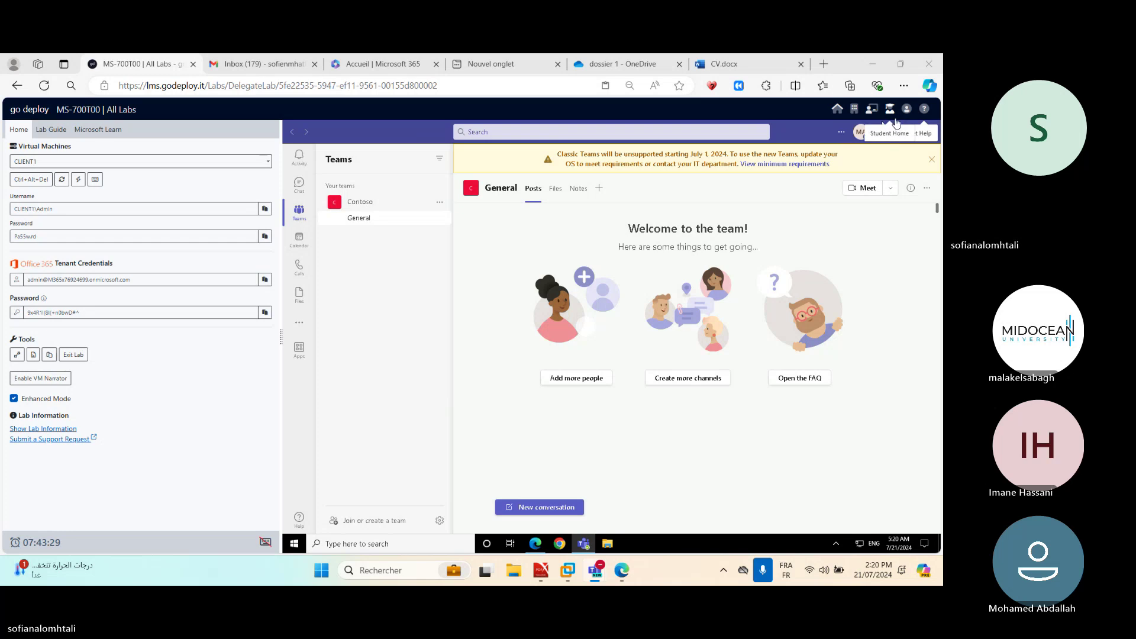
click(902, 142)
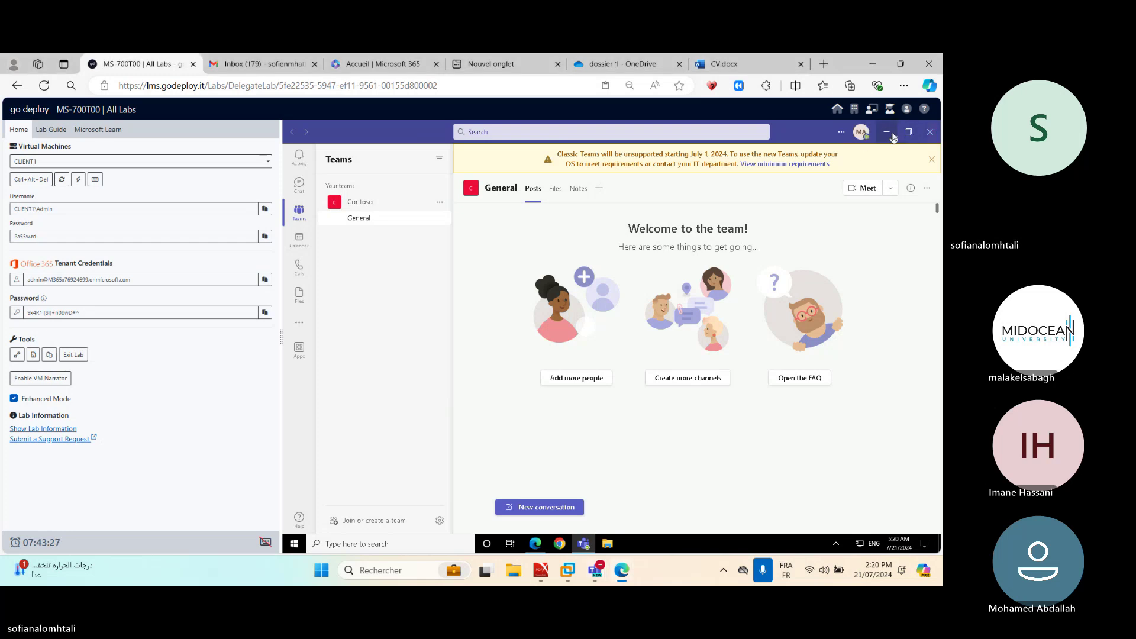
click(890, 132)
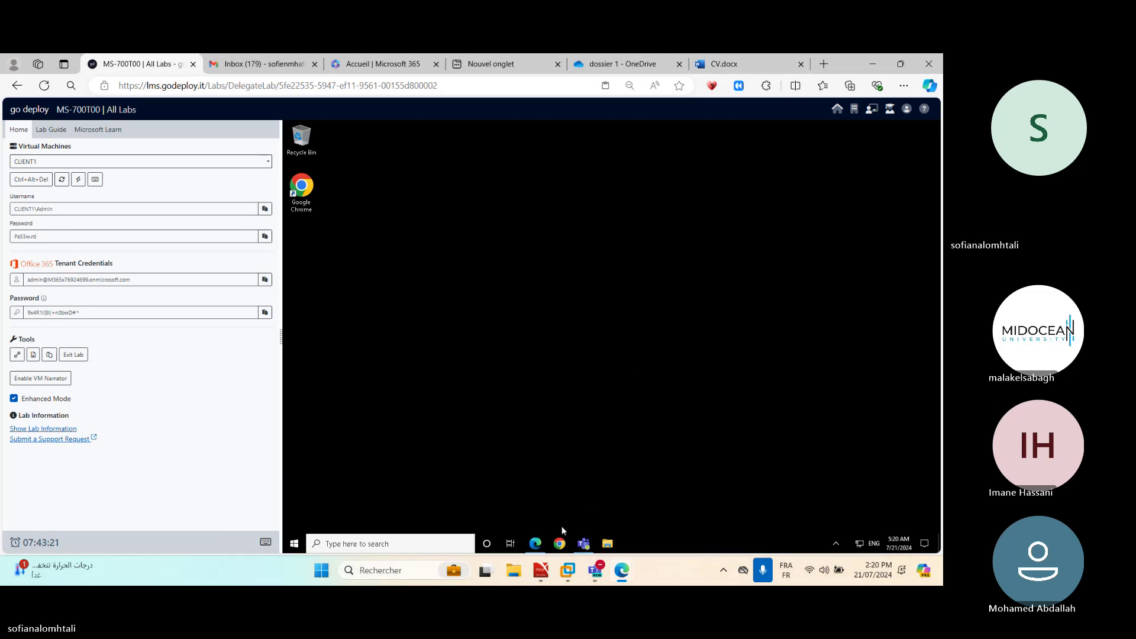
Step: Restore Edge in the VM and search the web for 'ENTREID' in a new tab
click(536, 497)
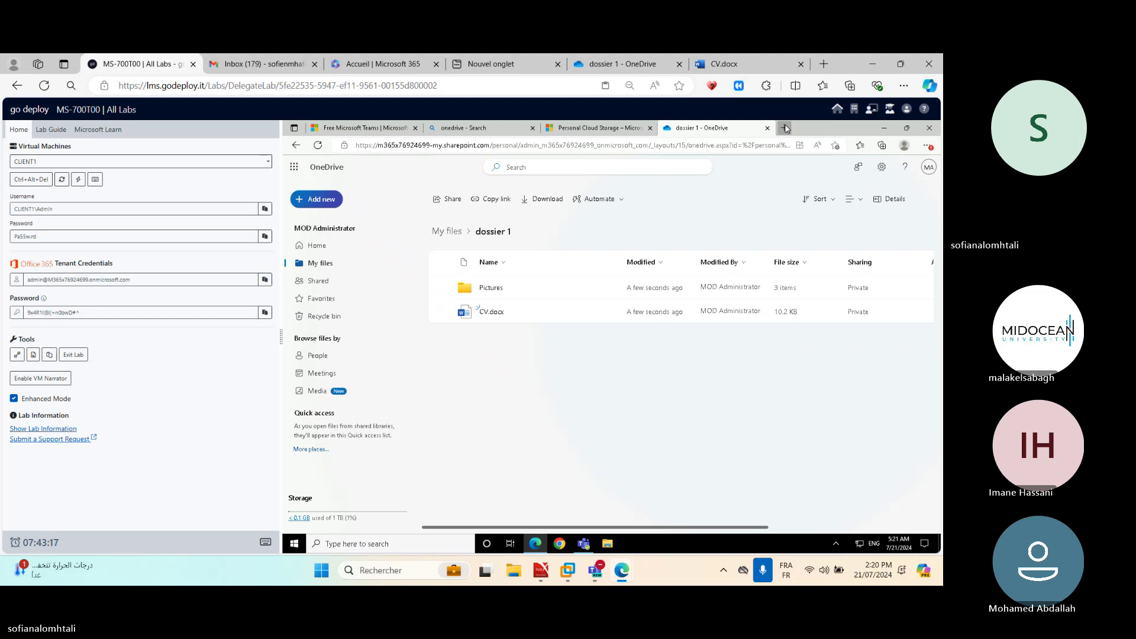
click(785, 129)
text(ENTR)
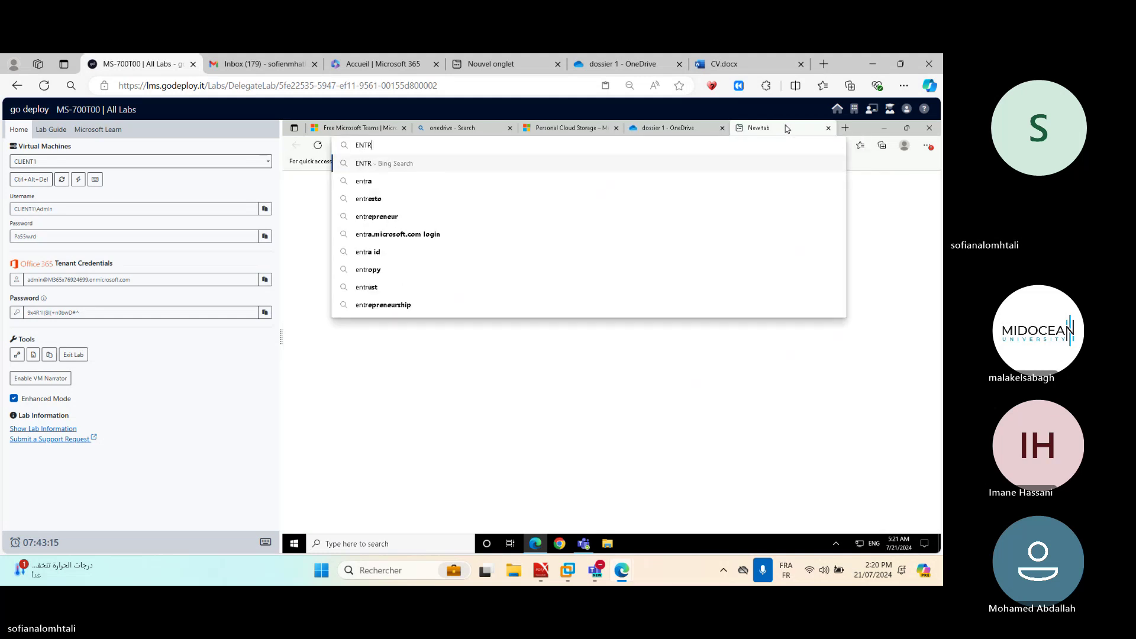
text(EI)
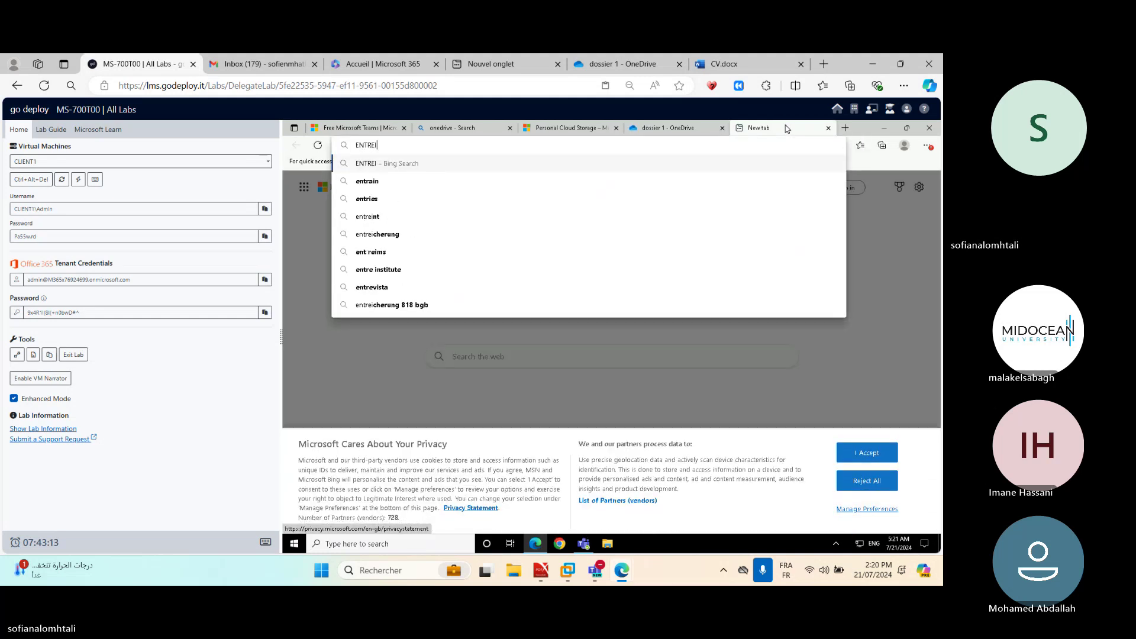
text(D)
key(Return)
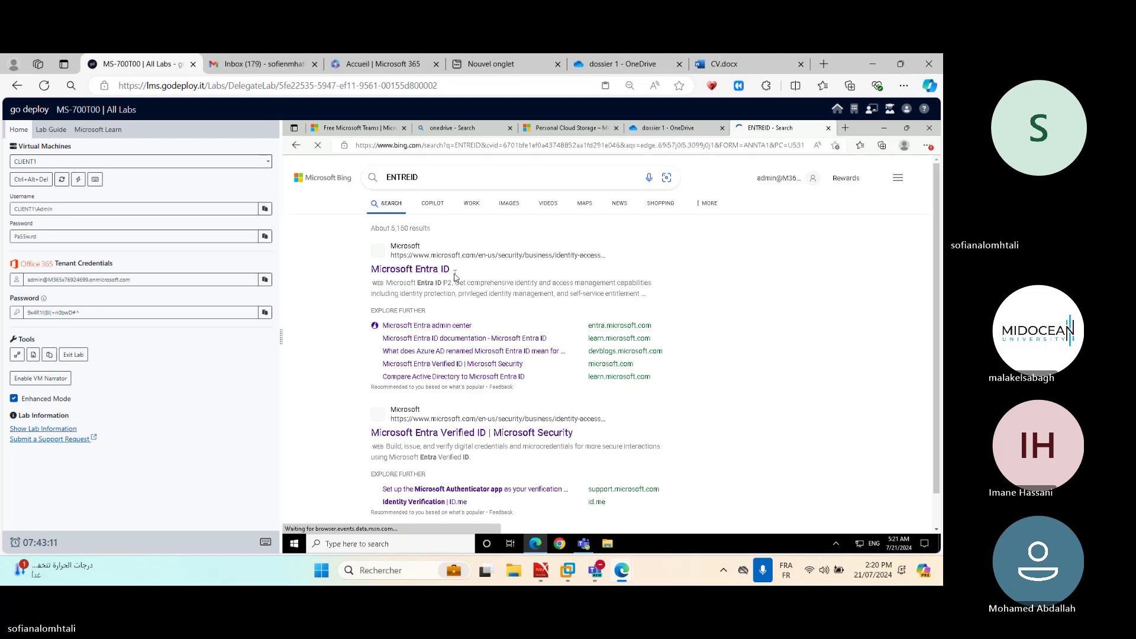
Step: Open the Microsoft Entra ID result, close the cookie dialog, and go to Start free trial
click(411, 272)
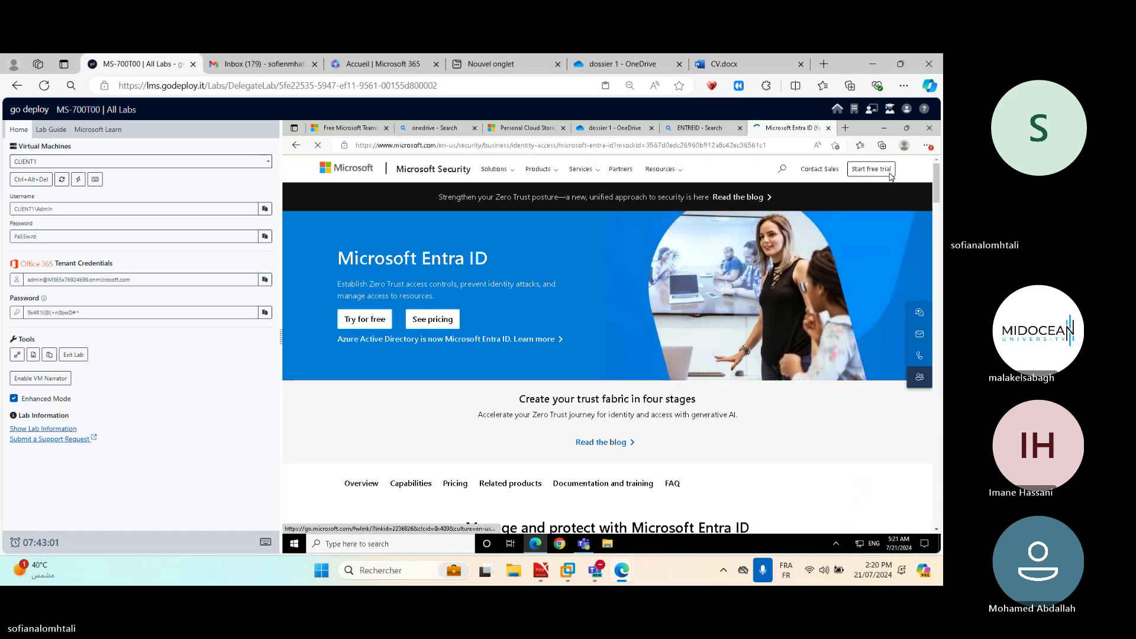
click(861, 179)
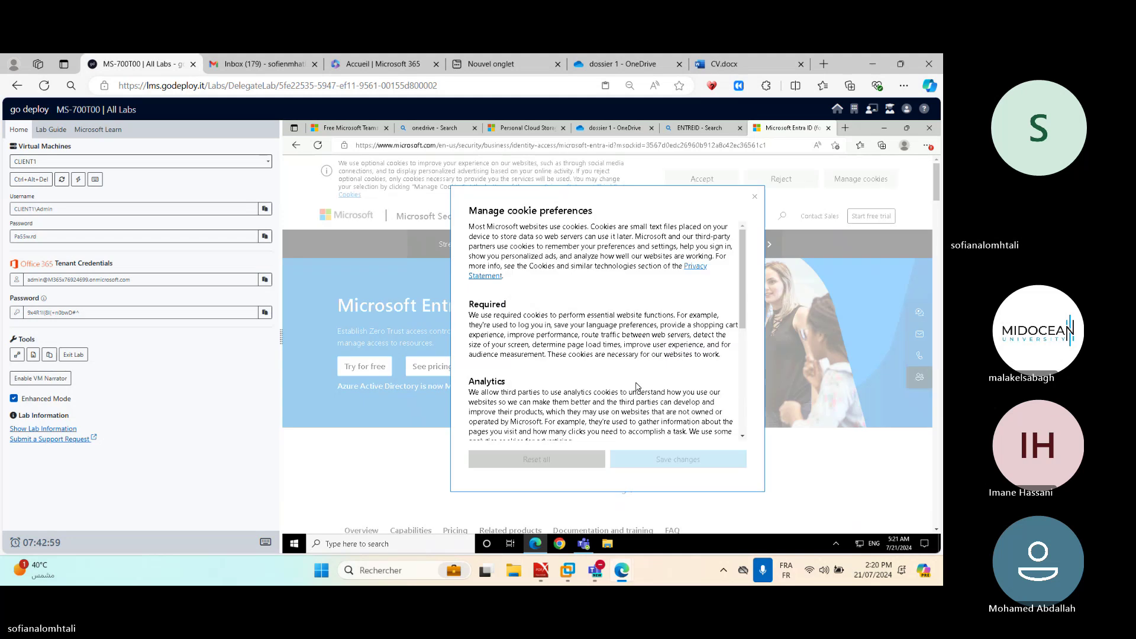
click(756, 200)
click(860, 217)
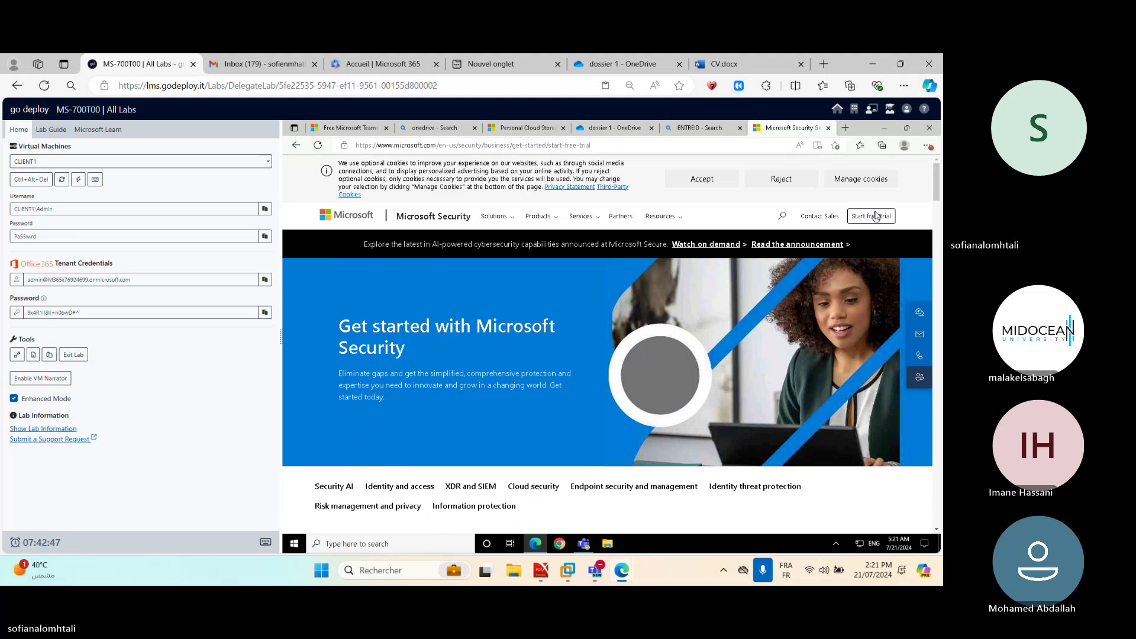
Step: Search Bing for Microsoft Entra, refining the query to 'entra.microsoft.com login'
click(875, 216)
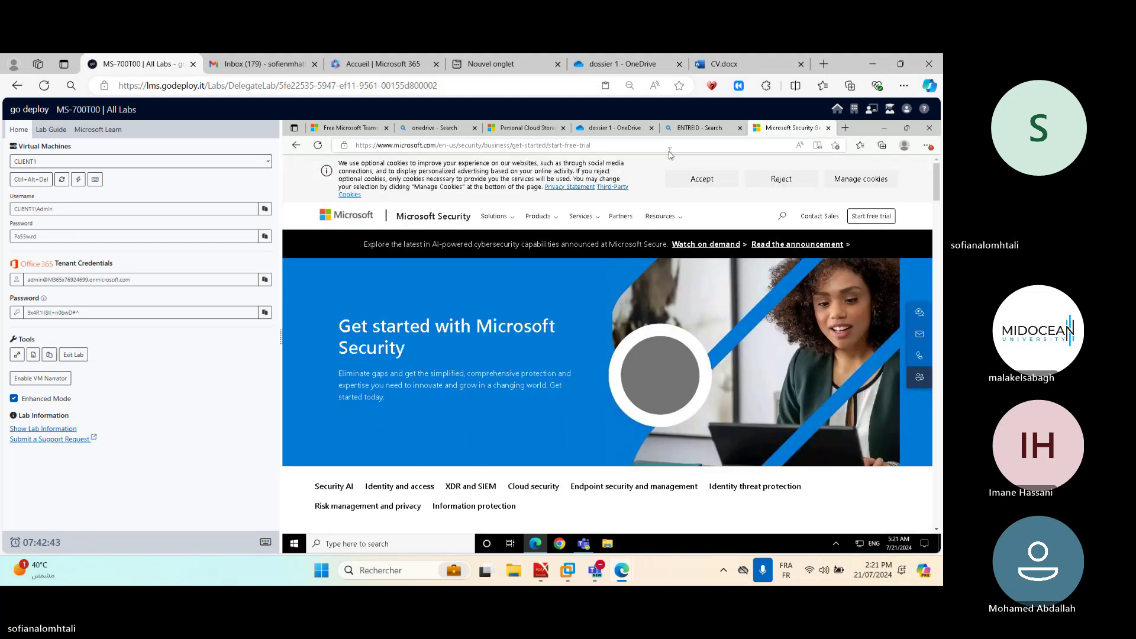
click(670, 149)
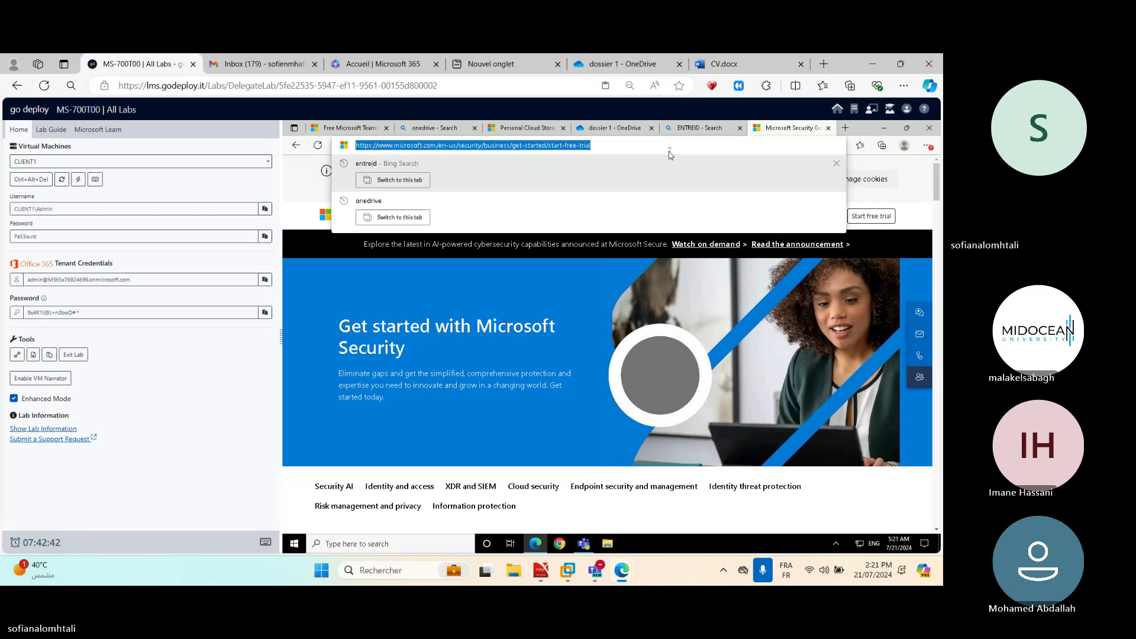
text(MICROSOFT)
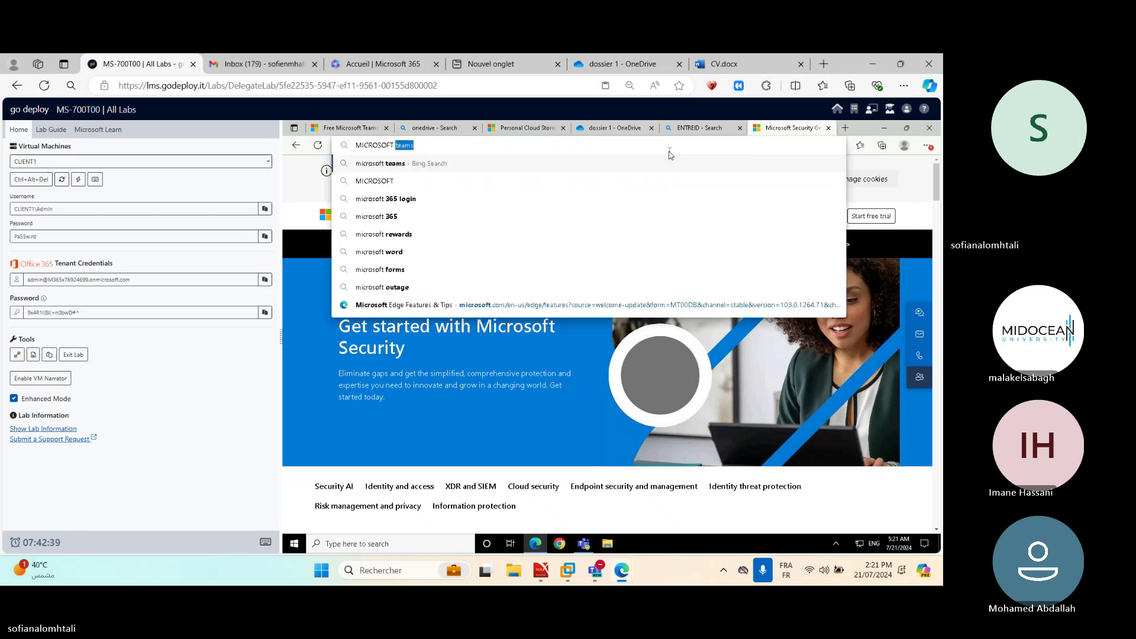
text( ENTRE)
key(Return)
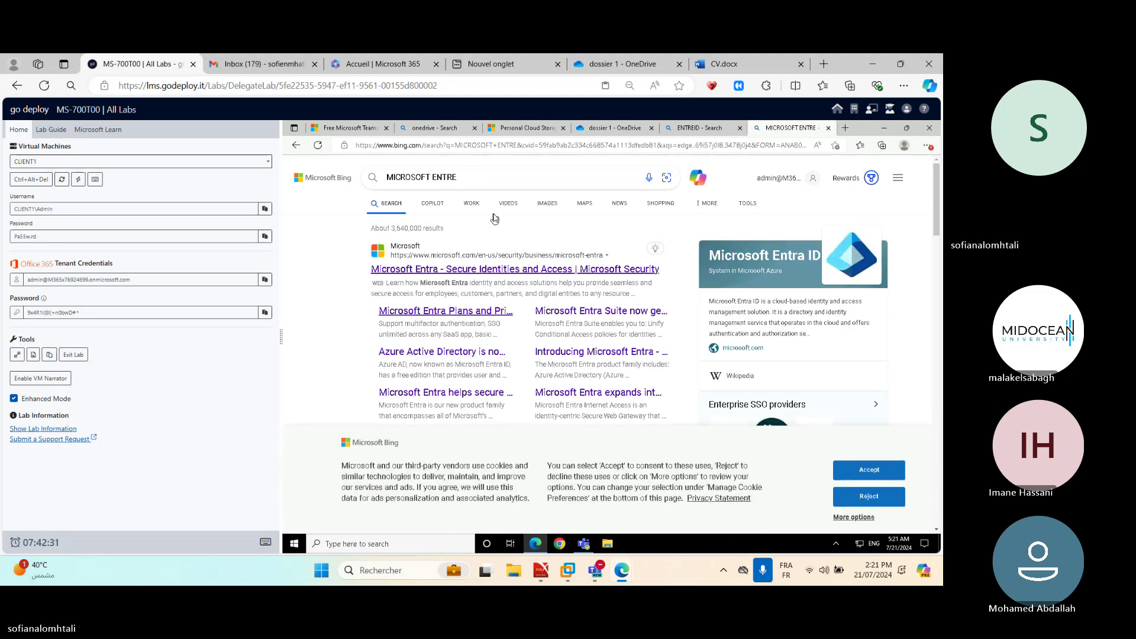
click(478, 187)
key(BackSpace)
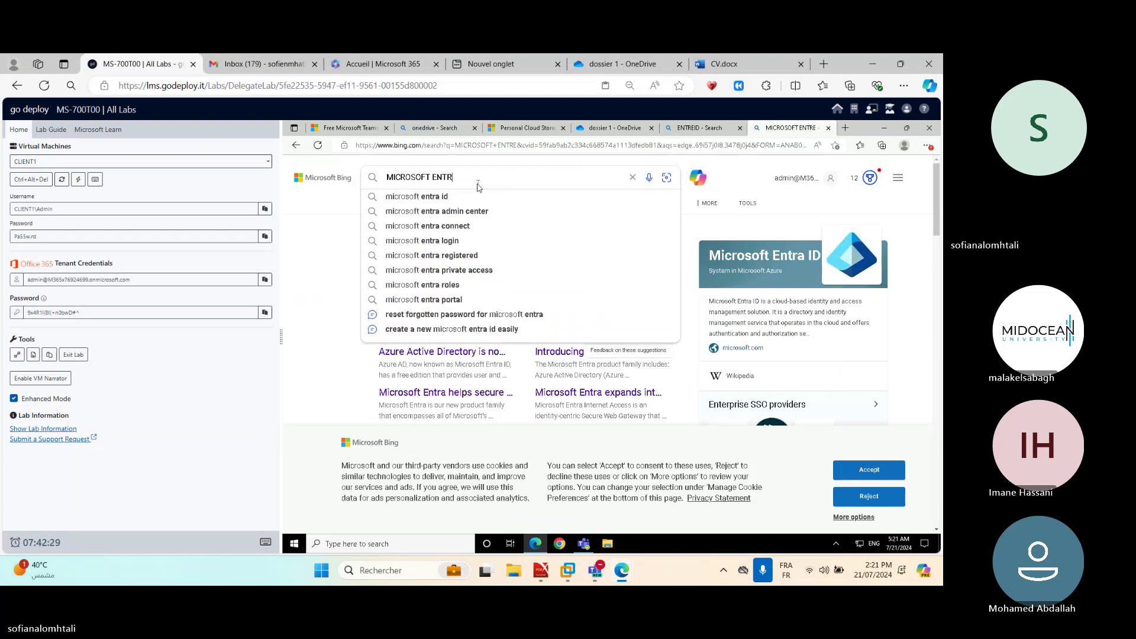
click(451, 148)
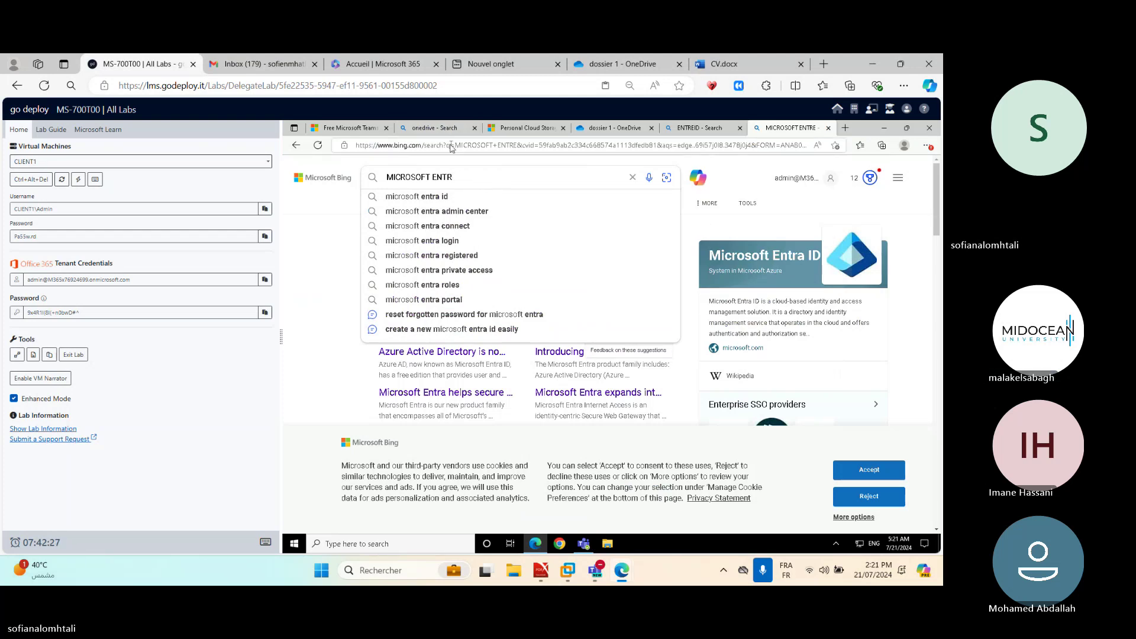
text(EBT)
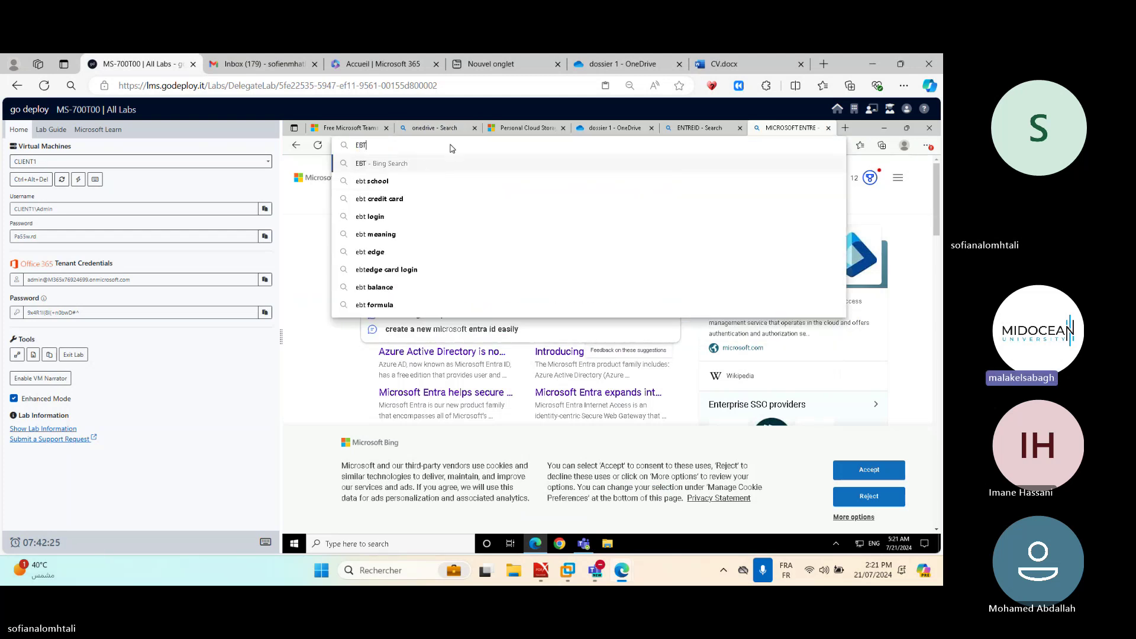
key(BackSpace)
key(BackSpace)
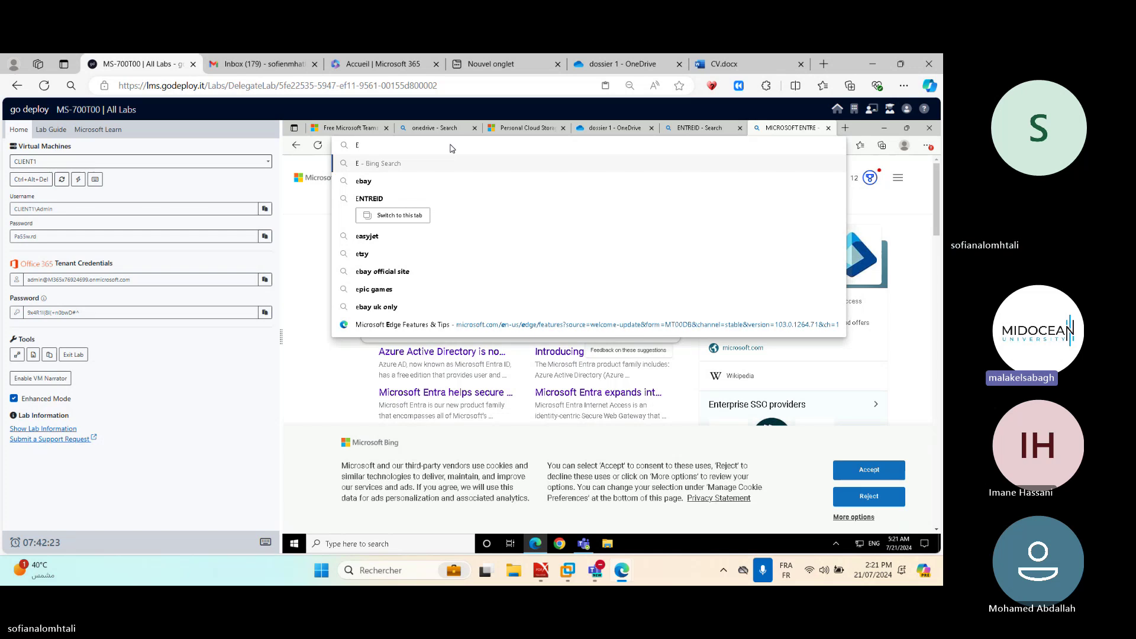
text(NTRA)
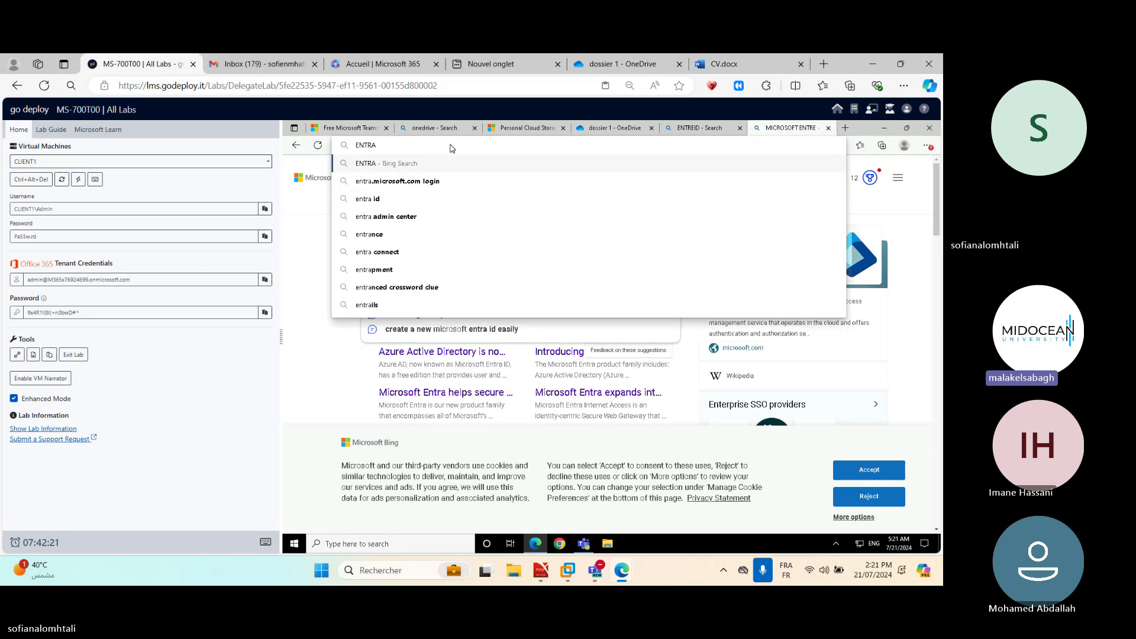
click(467, 184)
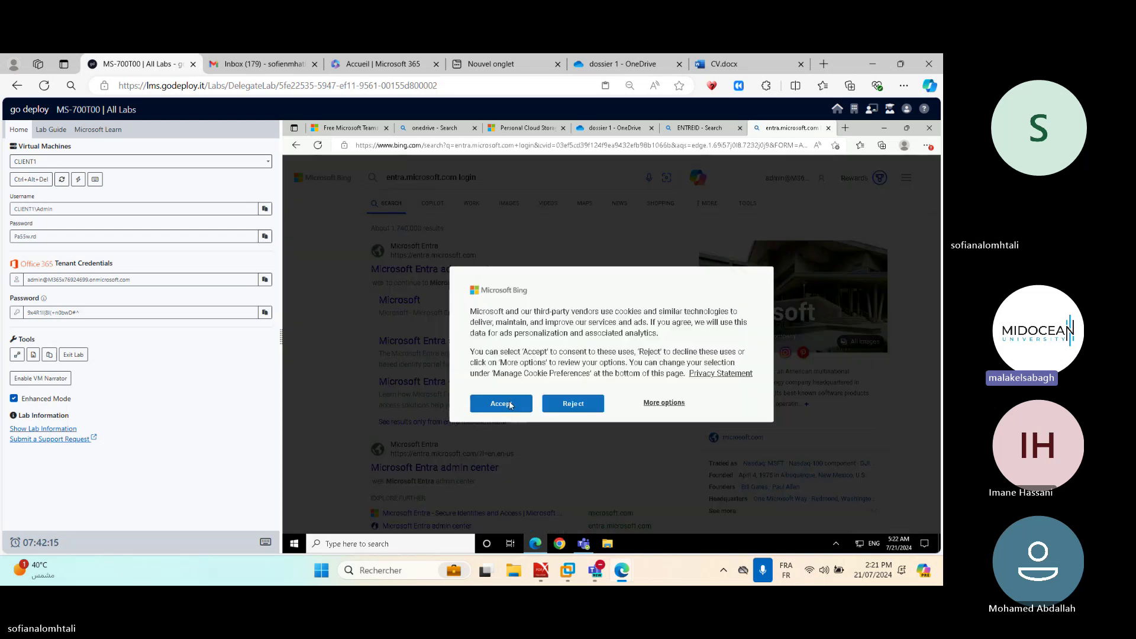
Step: Accept Bing cookies, open the Microsoft Entra admin center, and close the ENTREID search tab
click(500, 403)
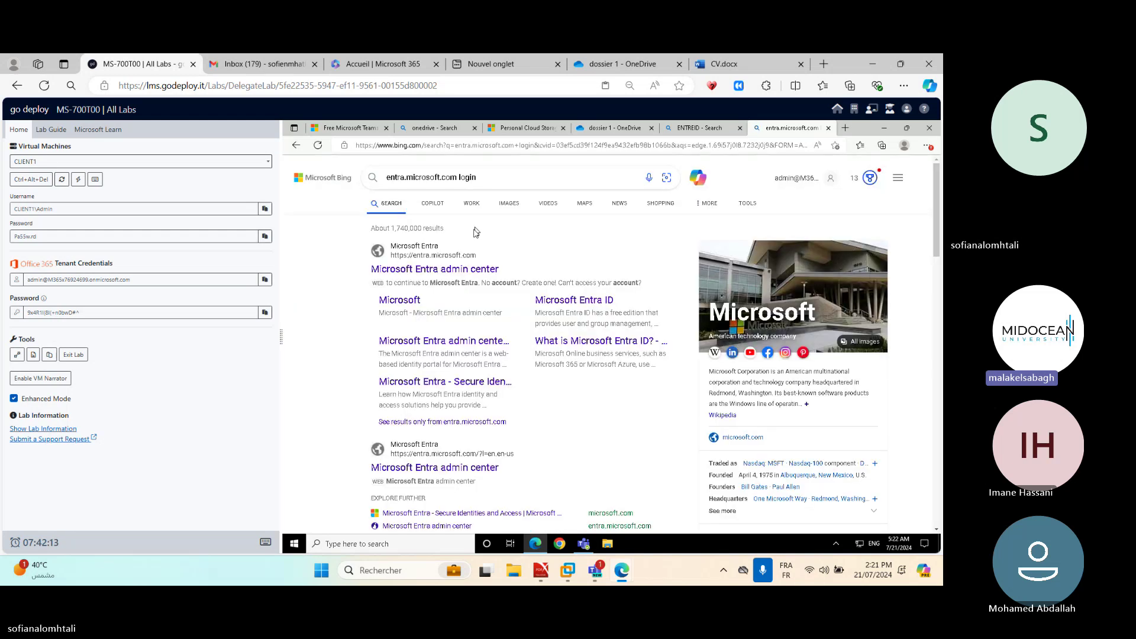
click(448, 271)
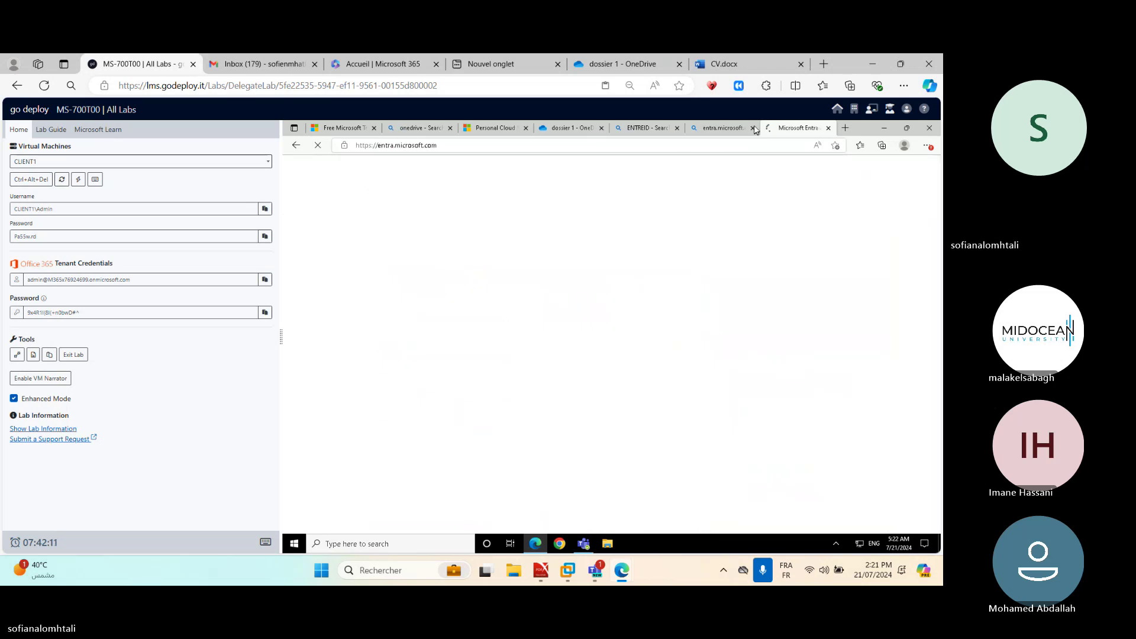
click(677, 128)
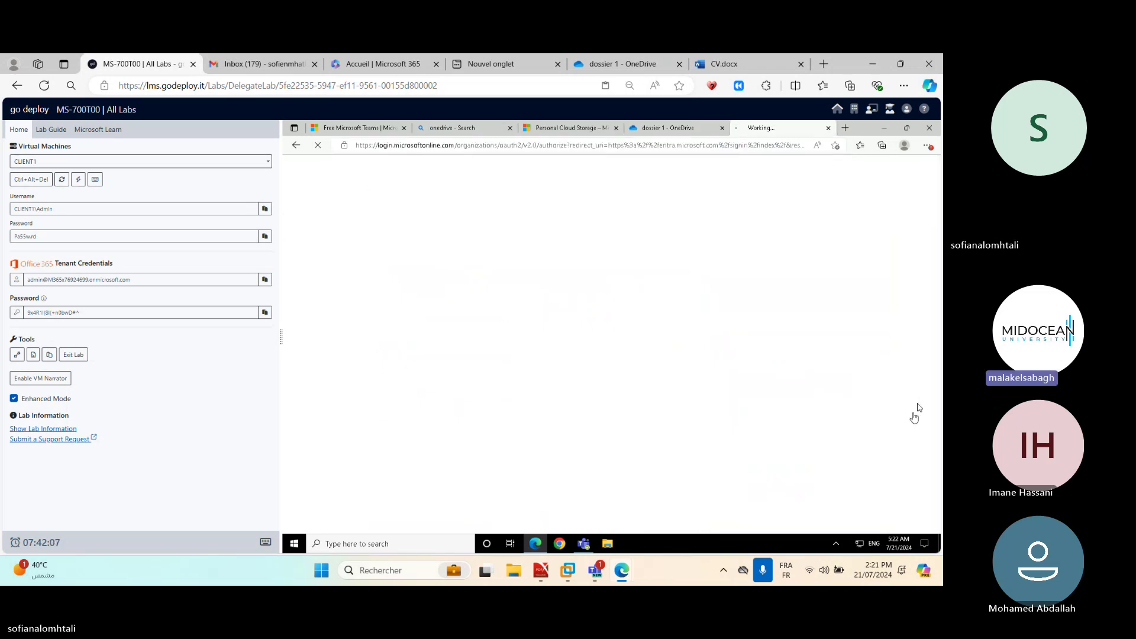
key(alt+Tab)
Step: View the attendee's Contoso username-incorrect screenshot full size, then minimize the Teams meeting
click(844, 388)
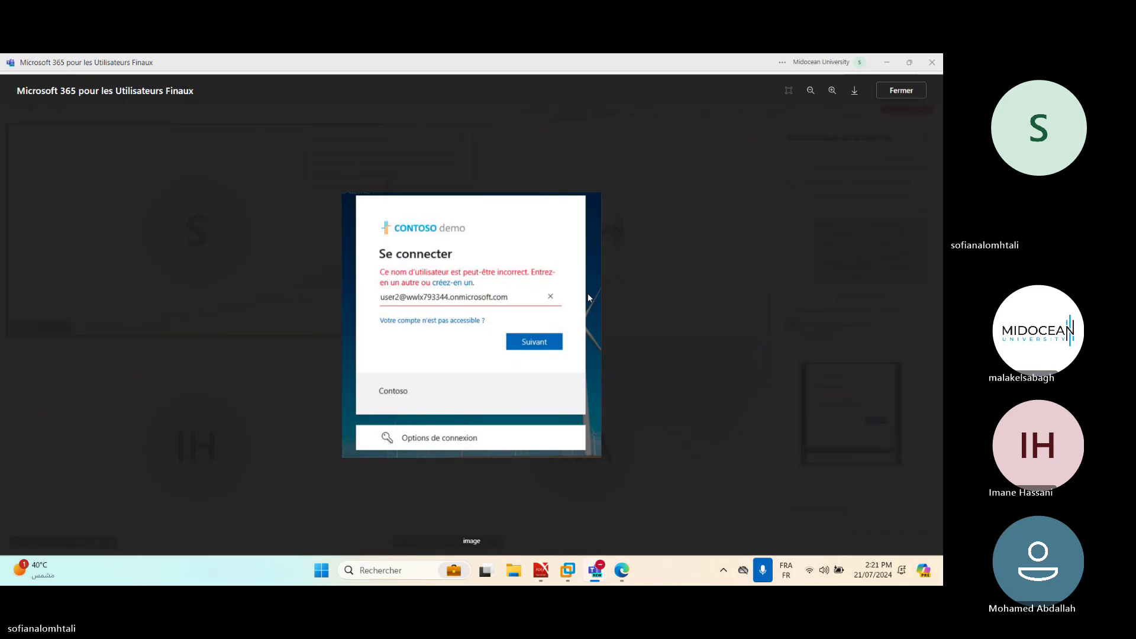
scroll(441, 284, down, 3)
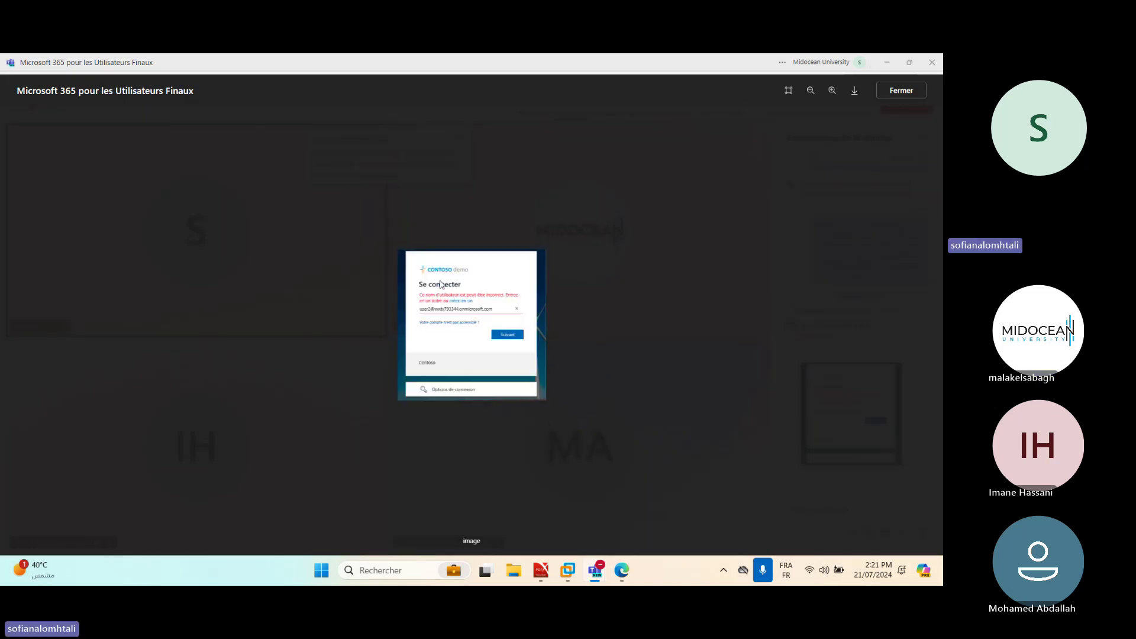
click(821, 140)
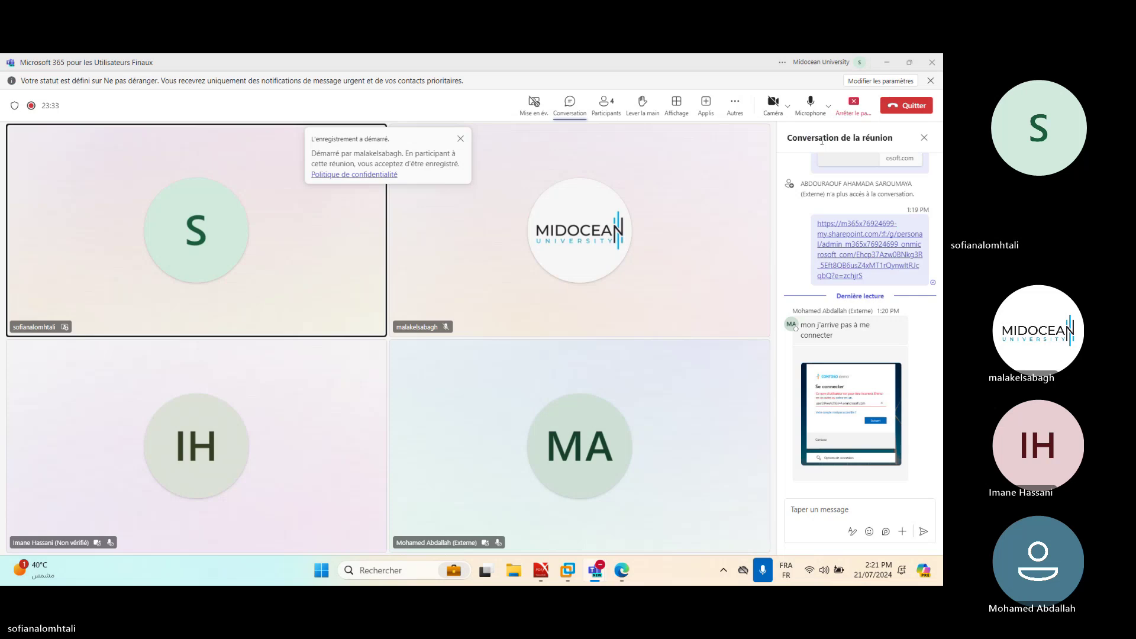
click(889, 62)
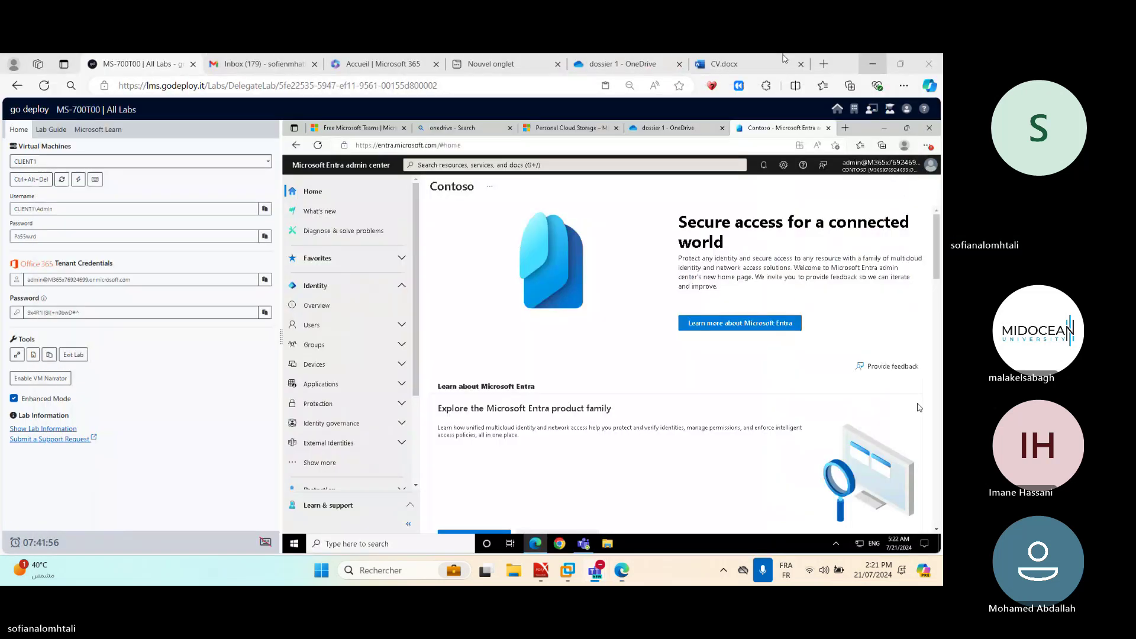
Step: Open the first user's profile from Identity > Users > All users, then start a new tab
click(408, 325)
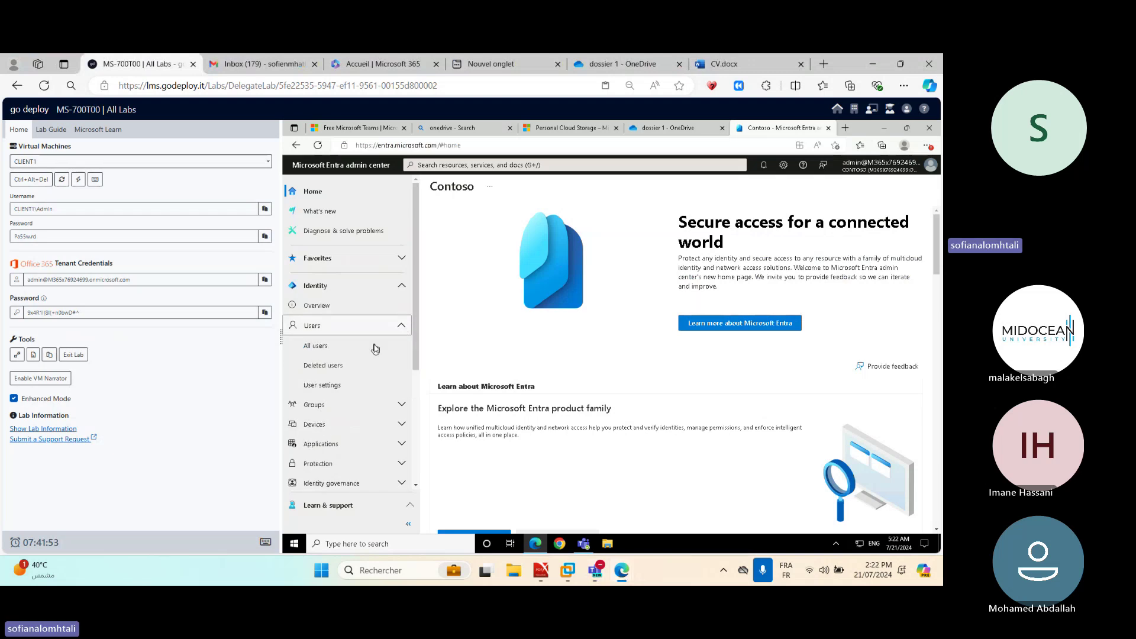
click(367, 351)
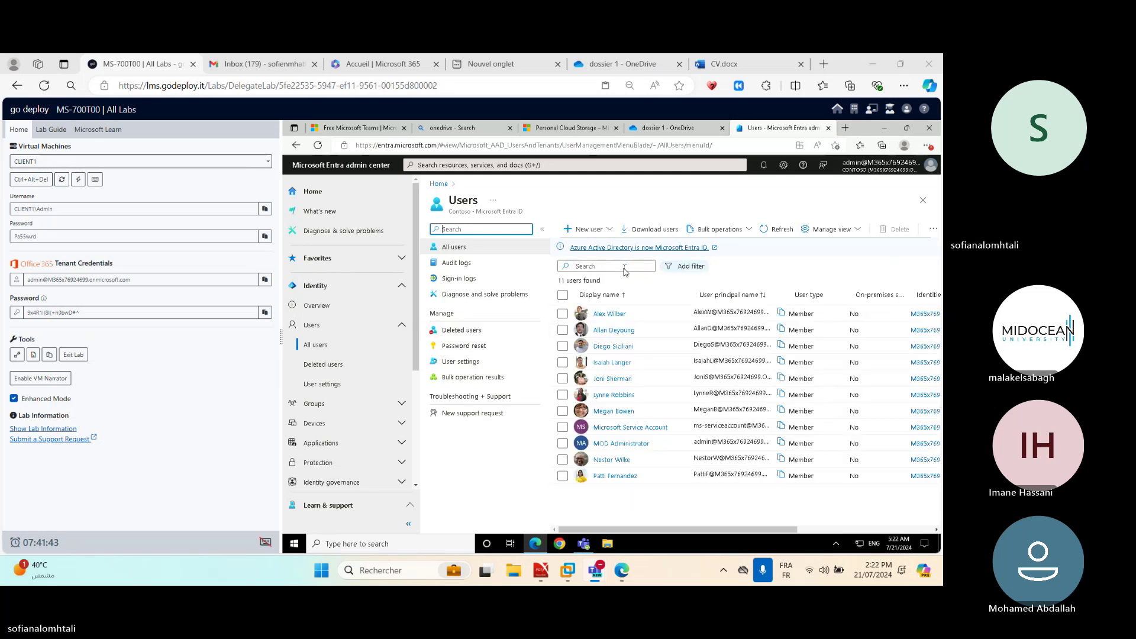
click(614, 322)
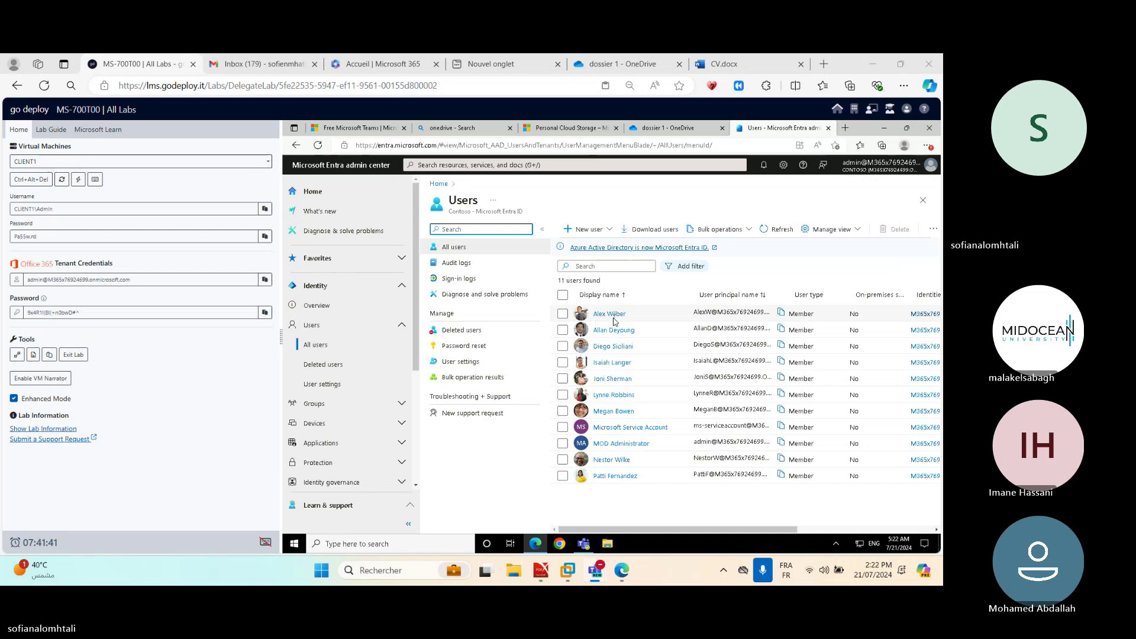
click(612, 315)
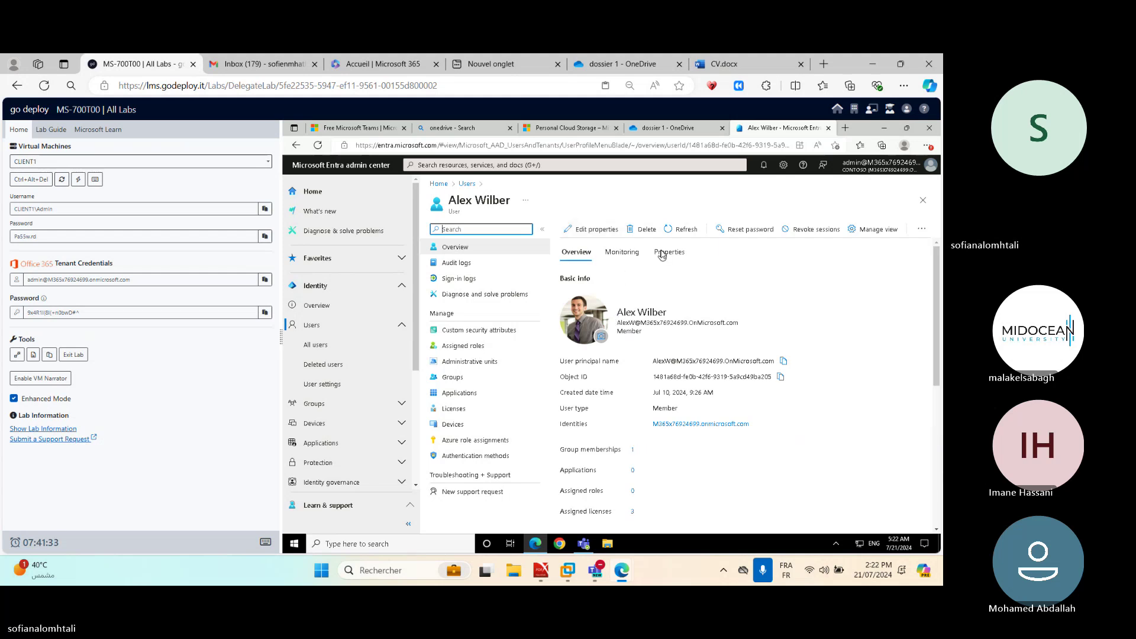
click(846, 130)
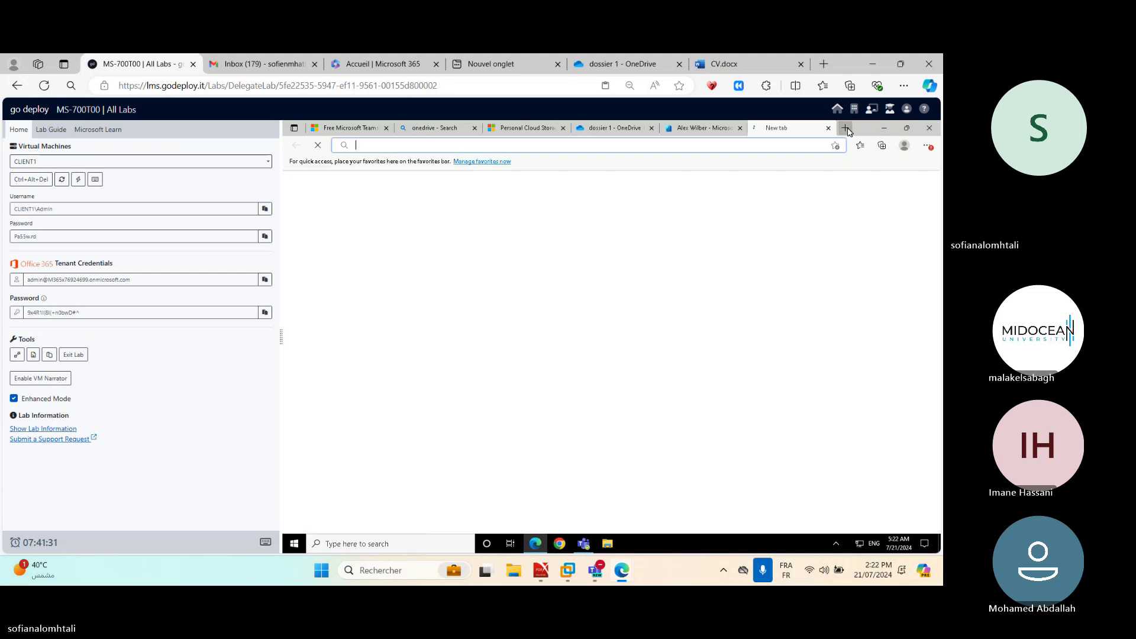
Step: Search 'Office 365', open the 'Login | Microsoft 365' result and sign in
text(O)
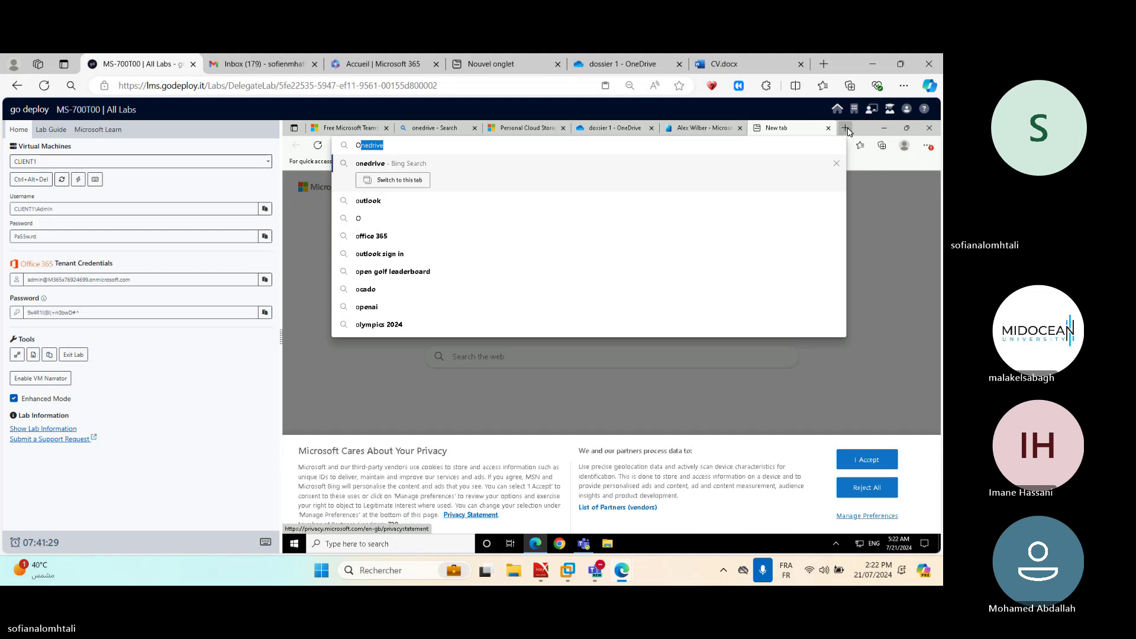
text(ffice 365)
key(Return)
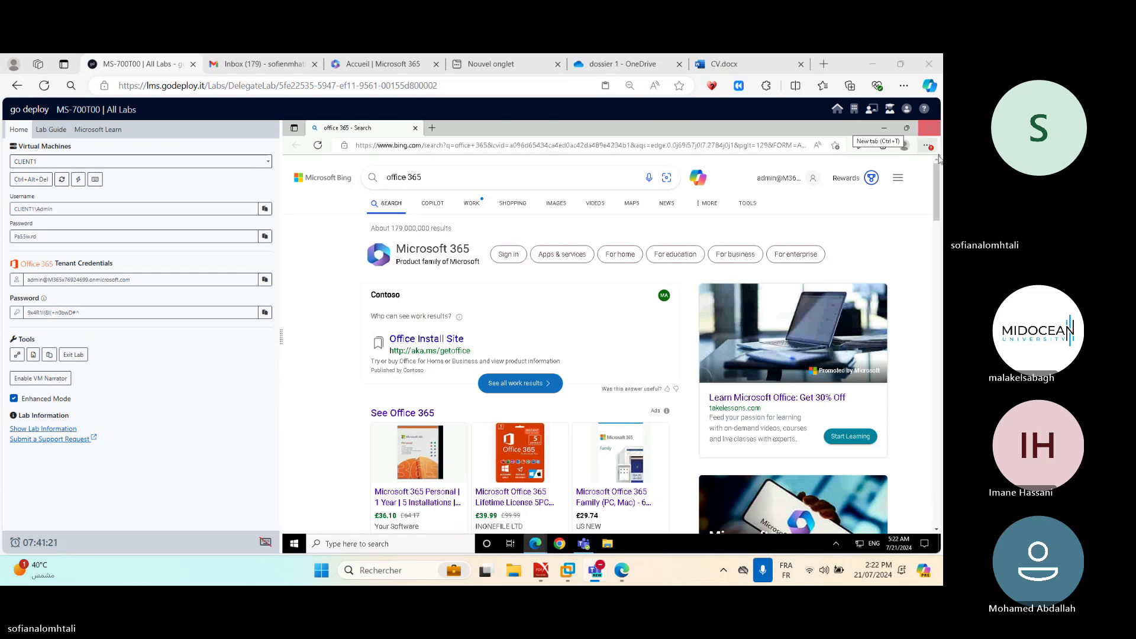
scroll(805, 224, down, 5)
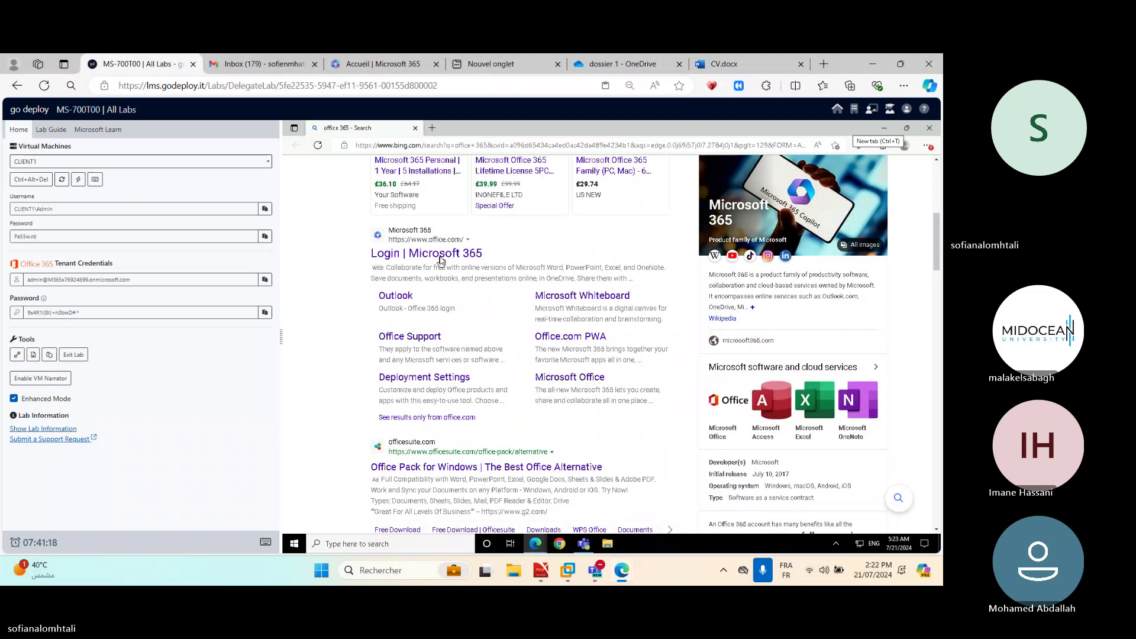
click(440, 258)
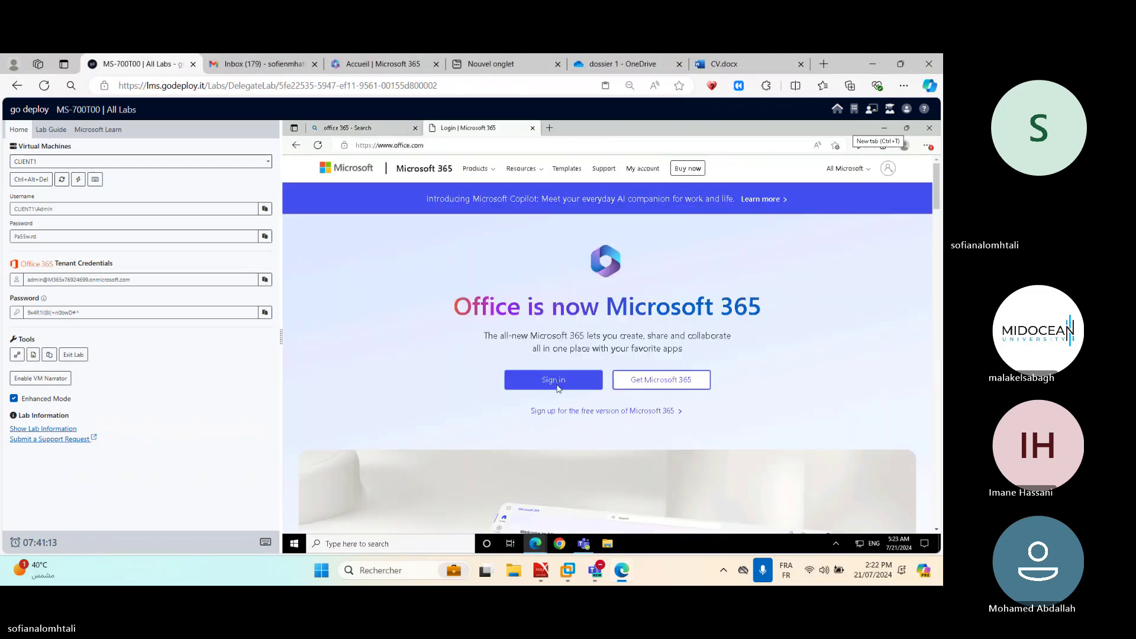
click(551, 433)
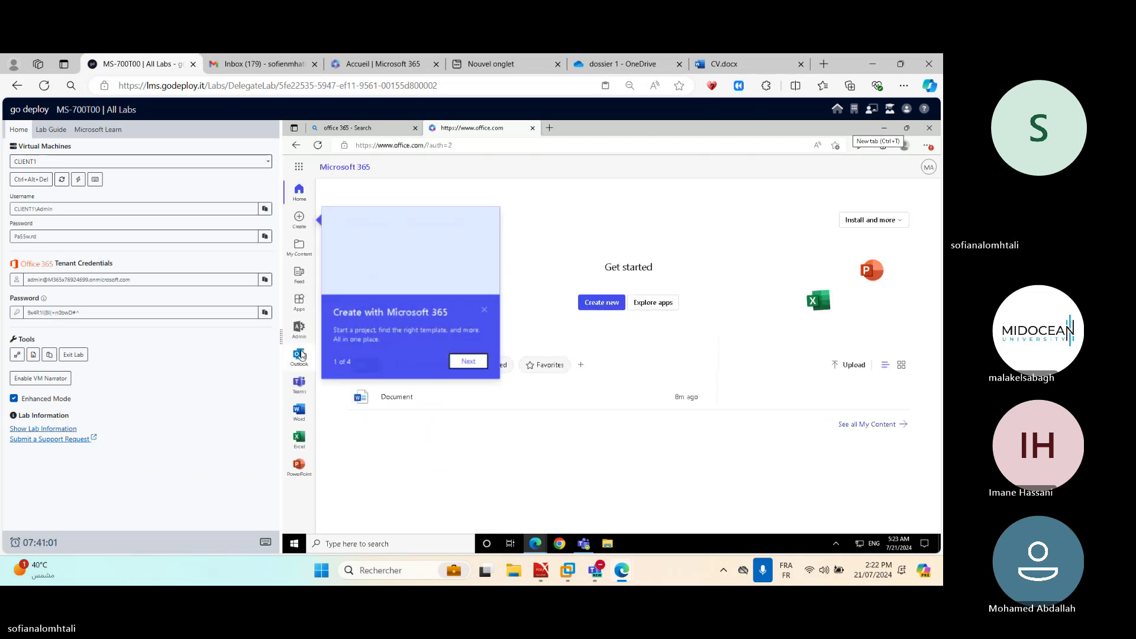
Step: Close the Microsoft 365 welcome tour and Create tip, then launch the Admin app
click(299, 354)
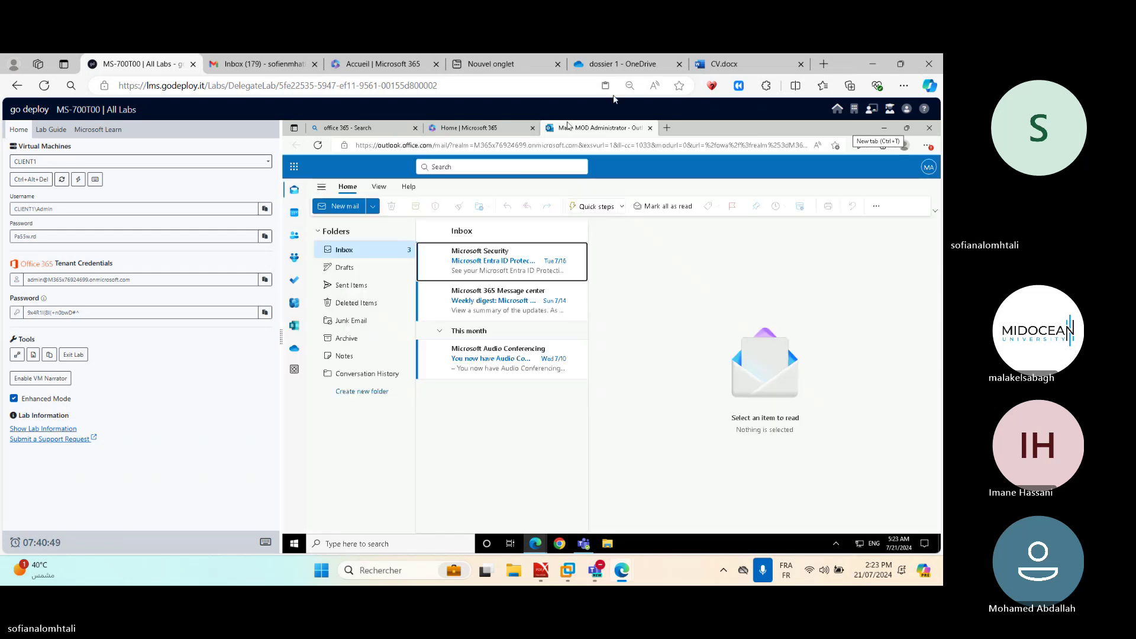
click(485, 126)
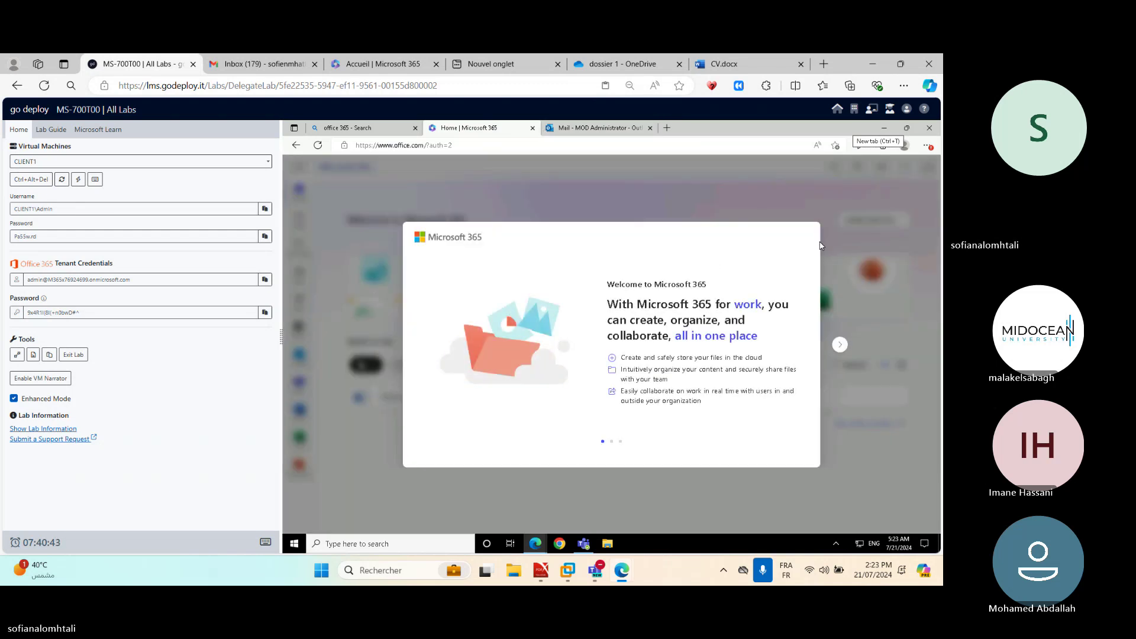
double_click(840, 346)
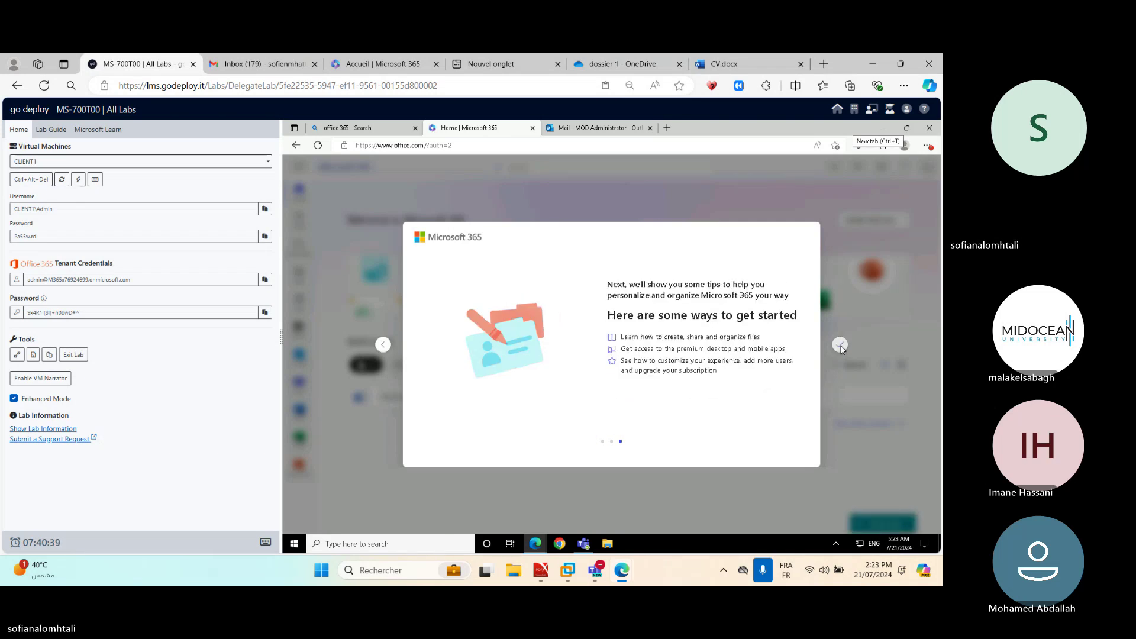
click(840, 345)
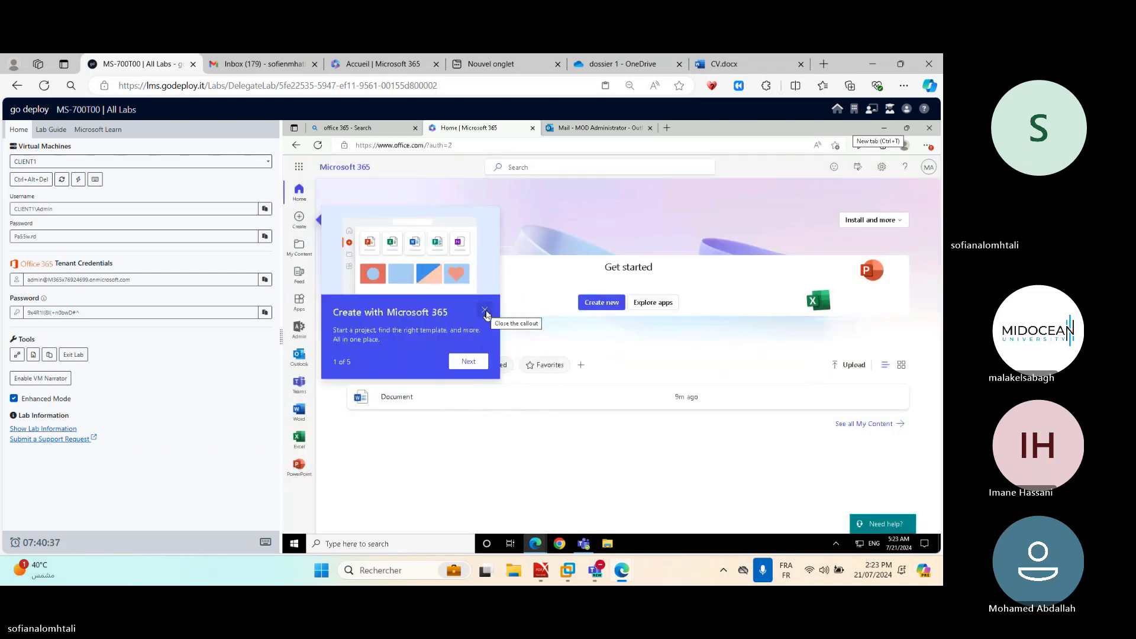
click(485, 311)
click(299, 329)
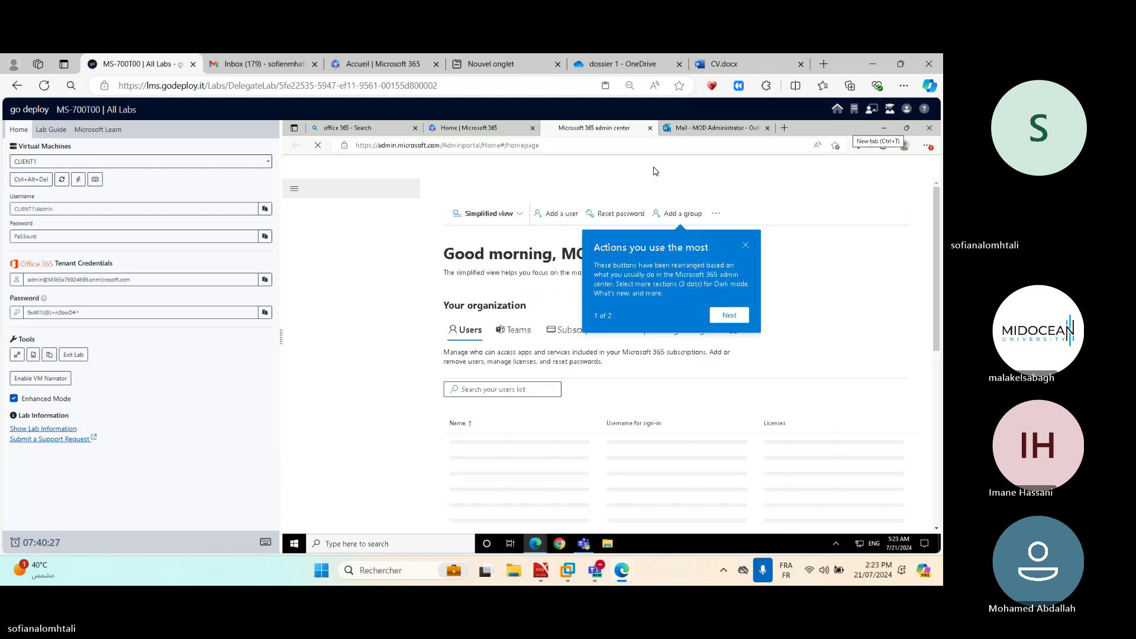
Step: Dismiss the admin center tour and open the Active users list under Users
click(723, 316)
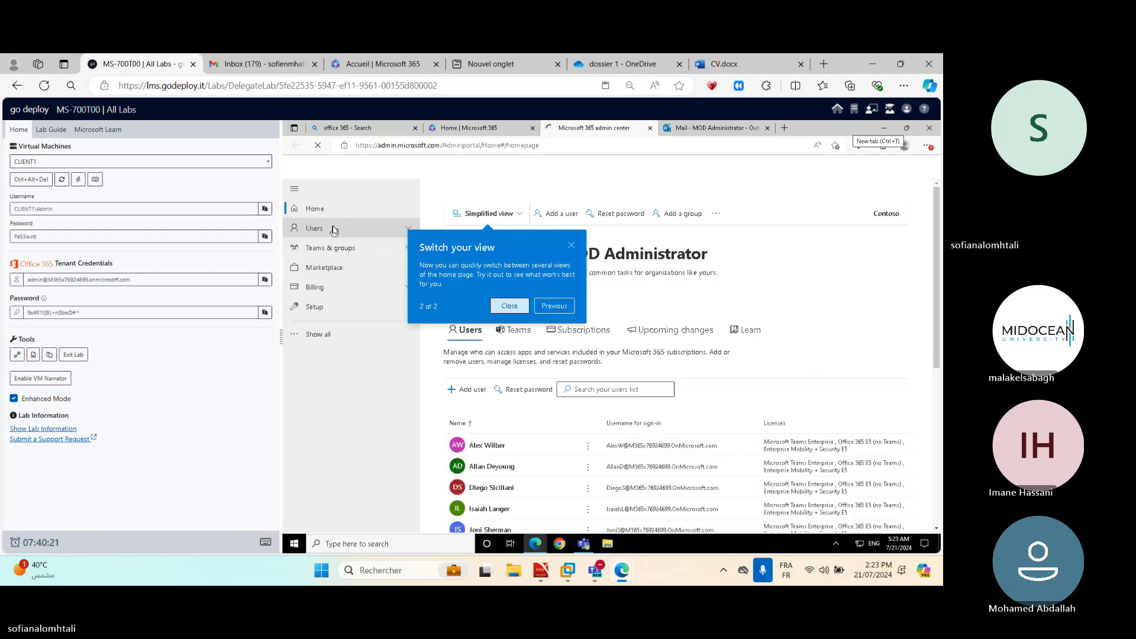
click(509, 305)
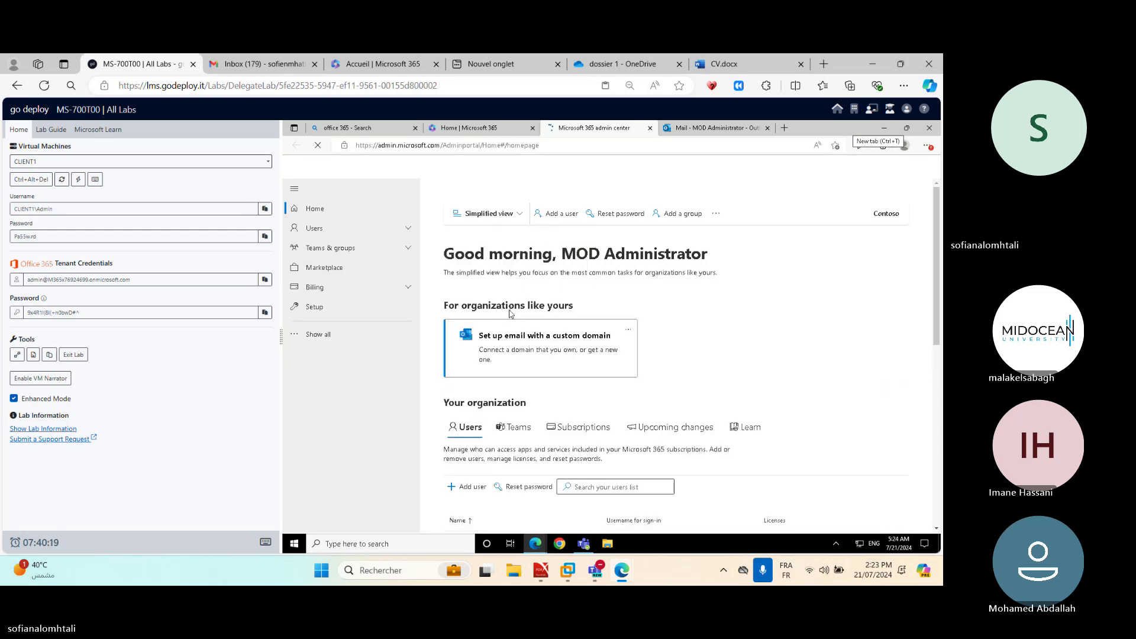
click(387, 235)
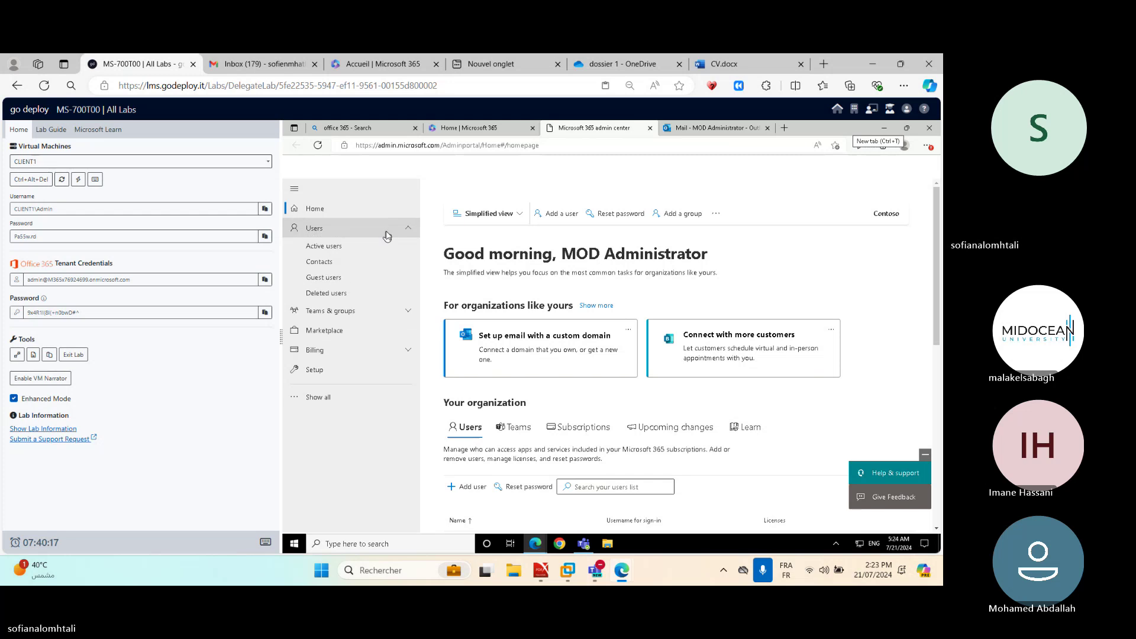
click(355, 251)
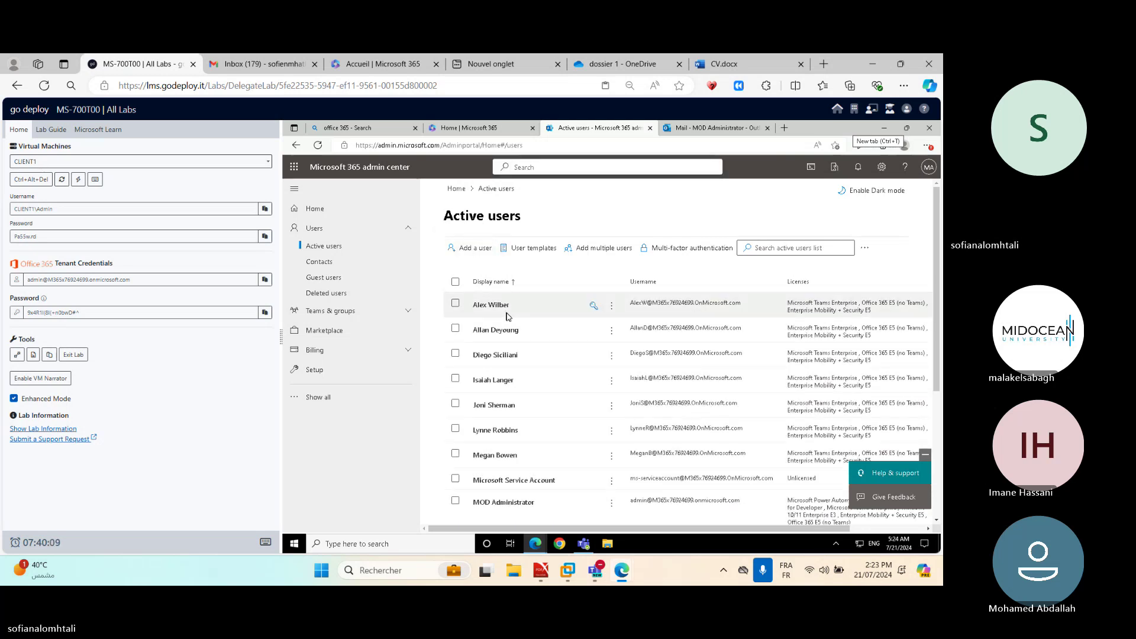
Step: Reset the user's password to an auto-generated one with no forced change at sign-in
click(594, 307)
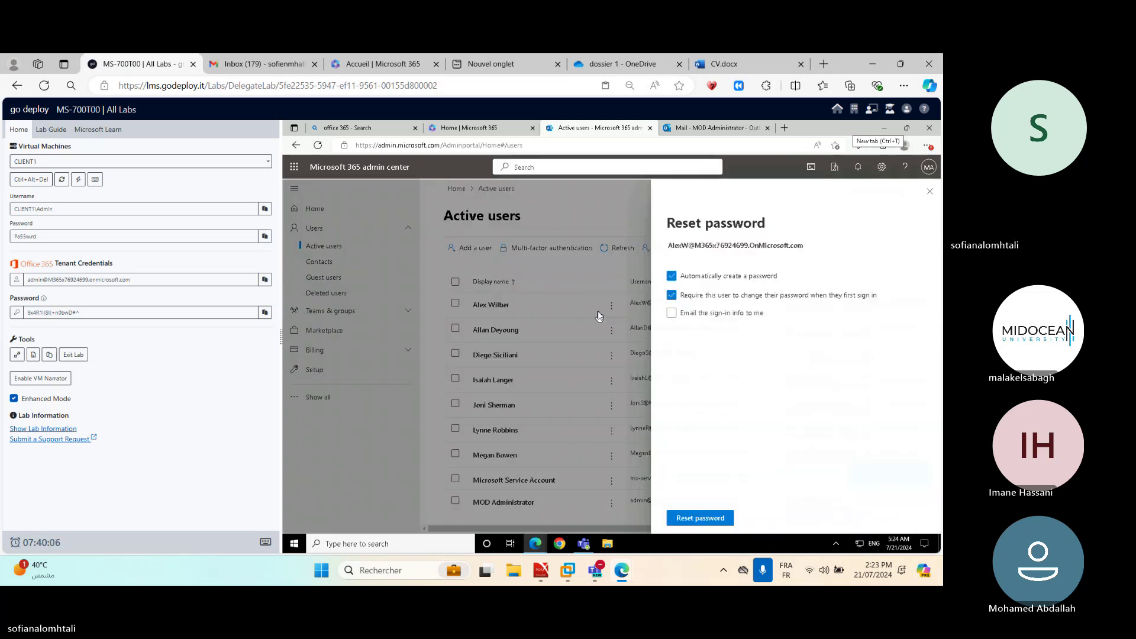
click(724, 300)
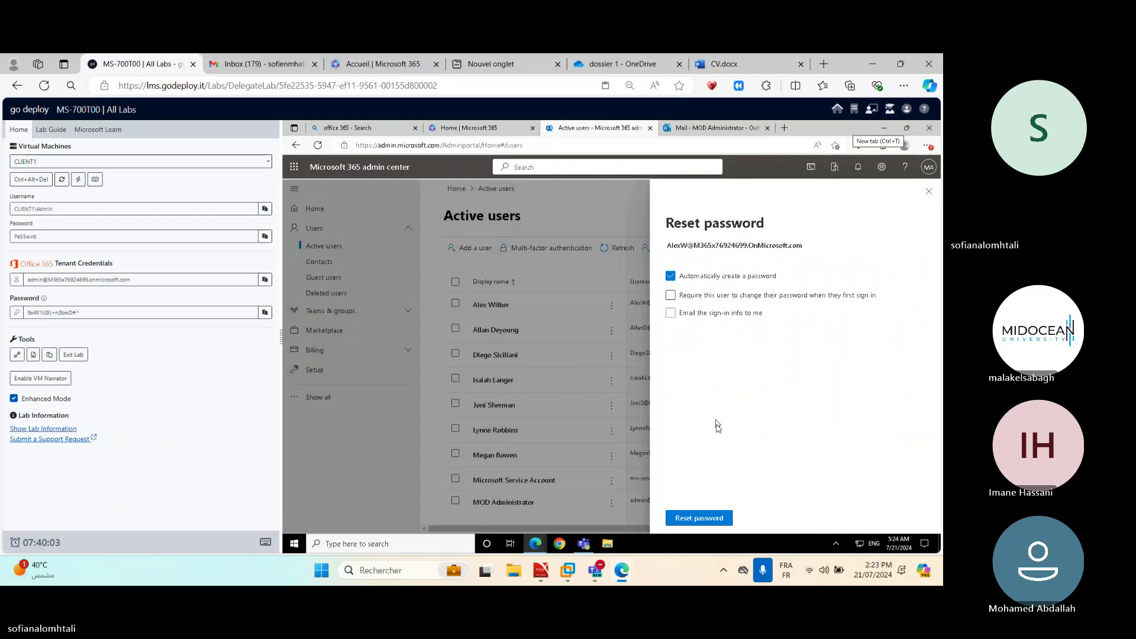
click(707, 523)
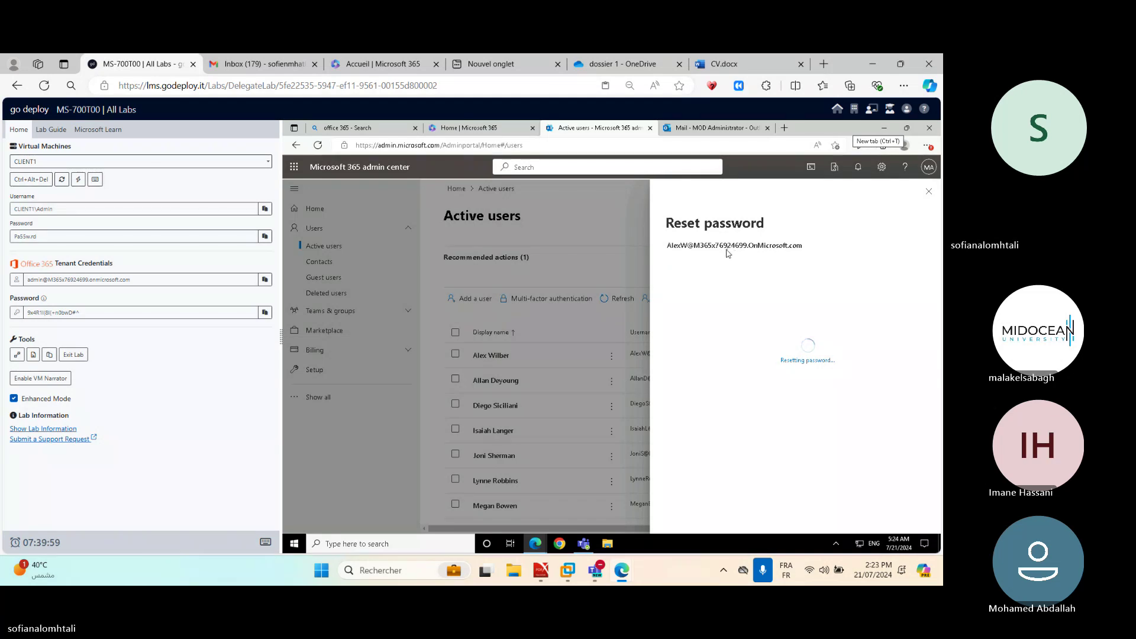
Step: Copy the user's full username from the reset panel
triple_click(727, 250)
right_click(732, 250)
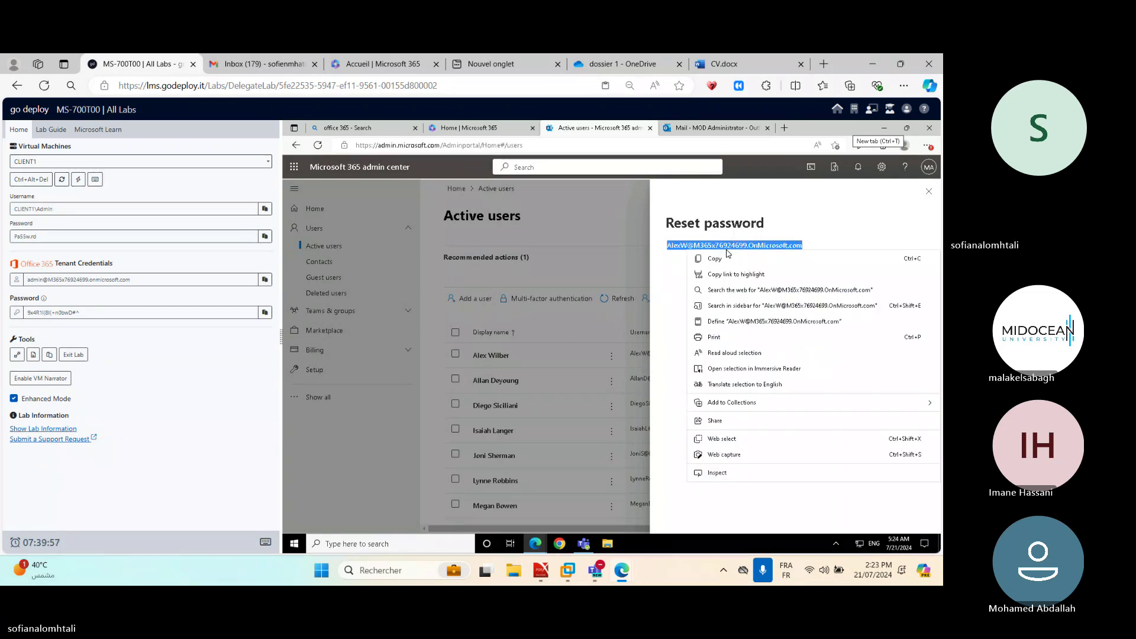
click(737, 259)
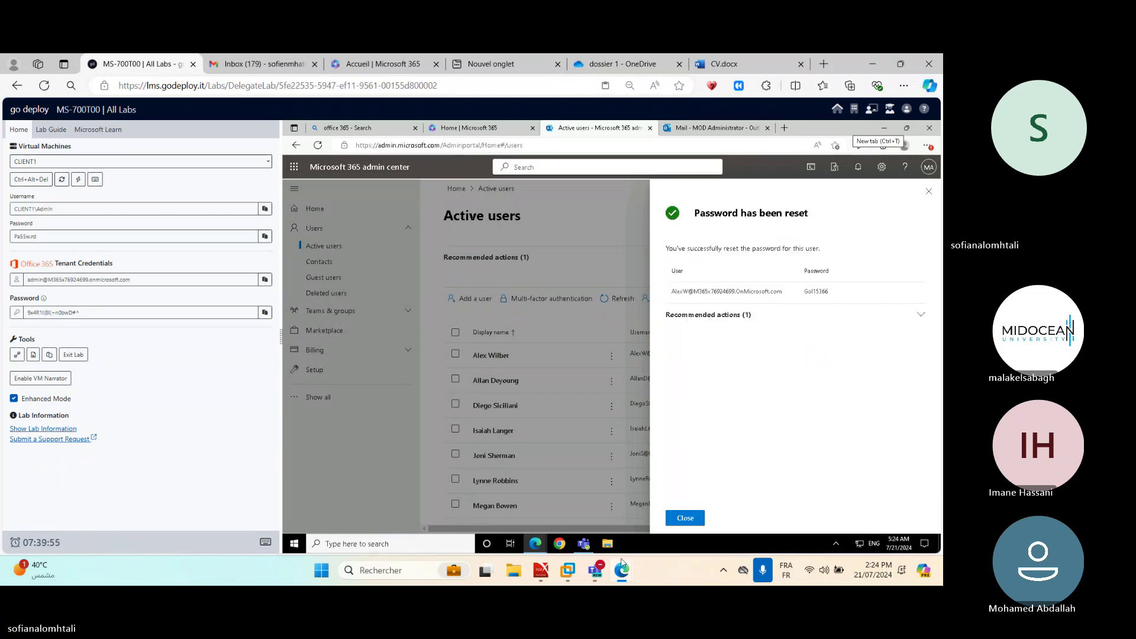
Step: Paste the copied username into the Teams meeting chat box
mouse_move(603, 576)
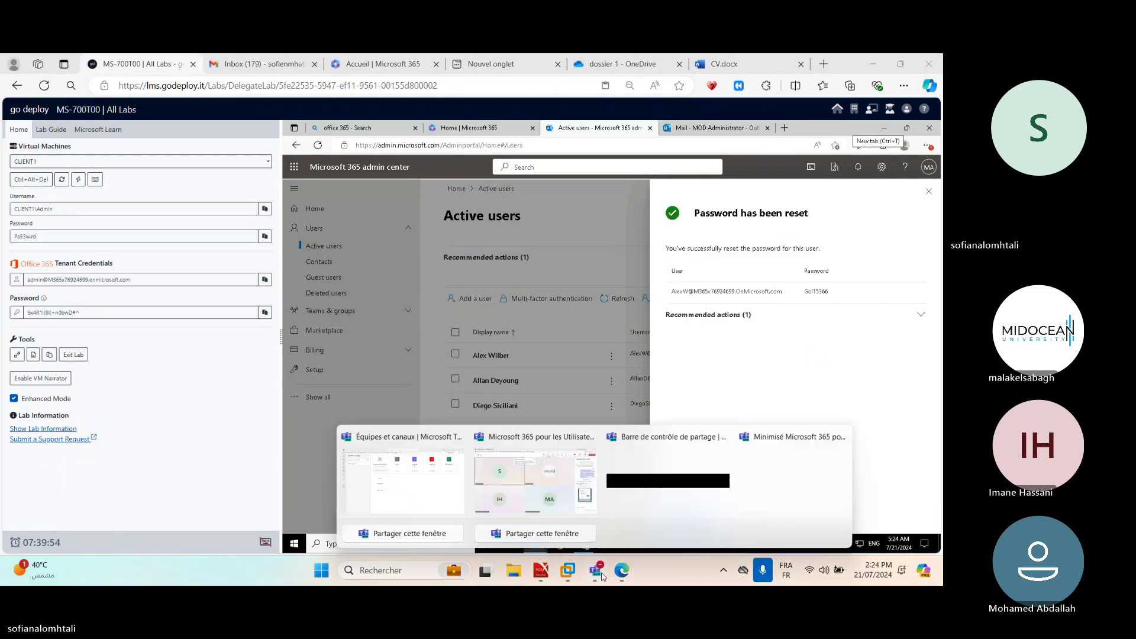
click(540, 493)
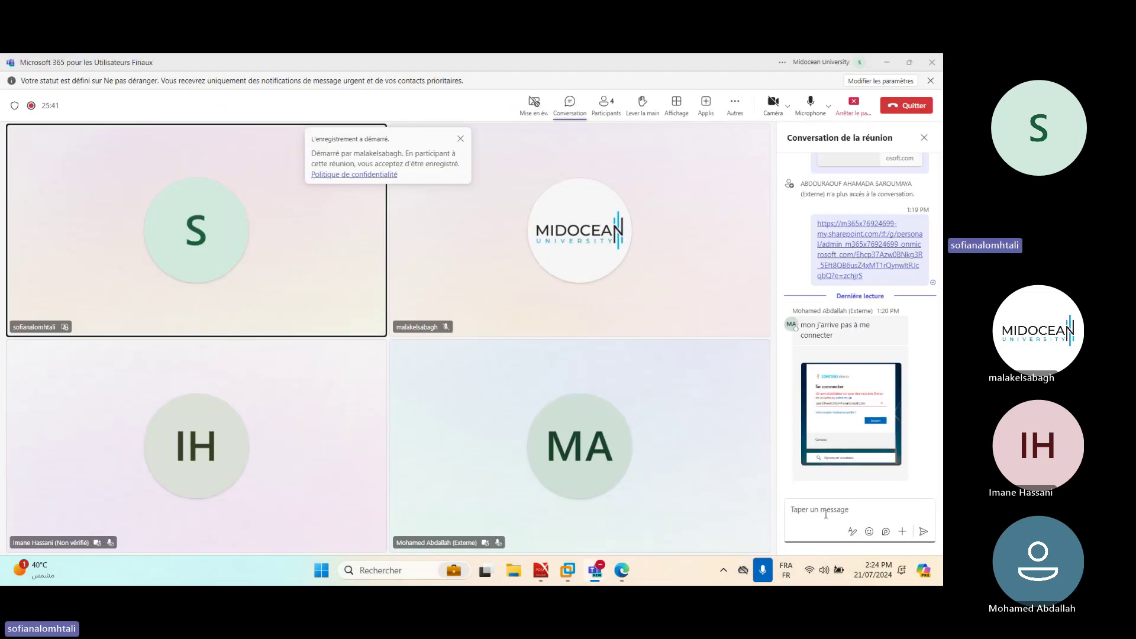
click(825, 514)
key(ctrl+v)
Step: Copy the newly generated password from the lab browser and send it in the meeting chat
mouse_move(596, 561)
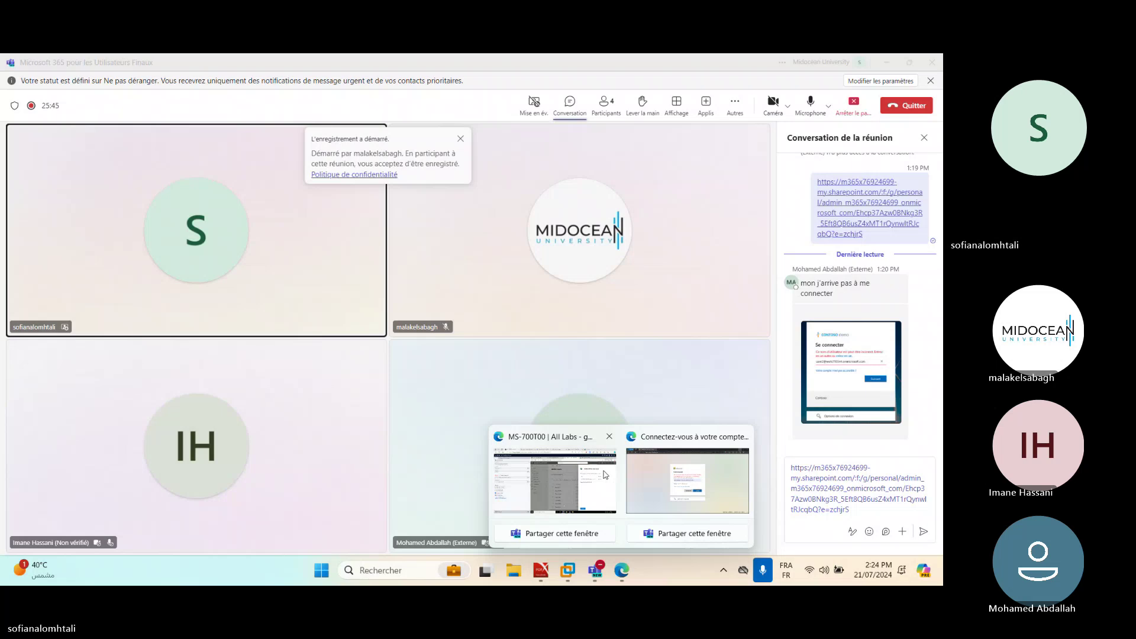
click(605, 474)
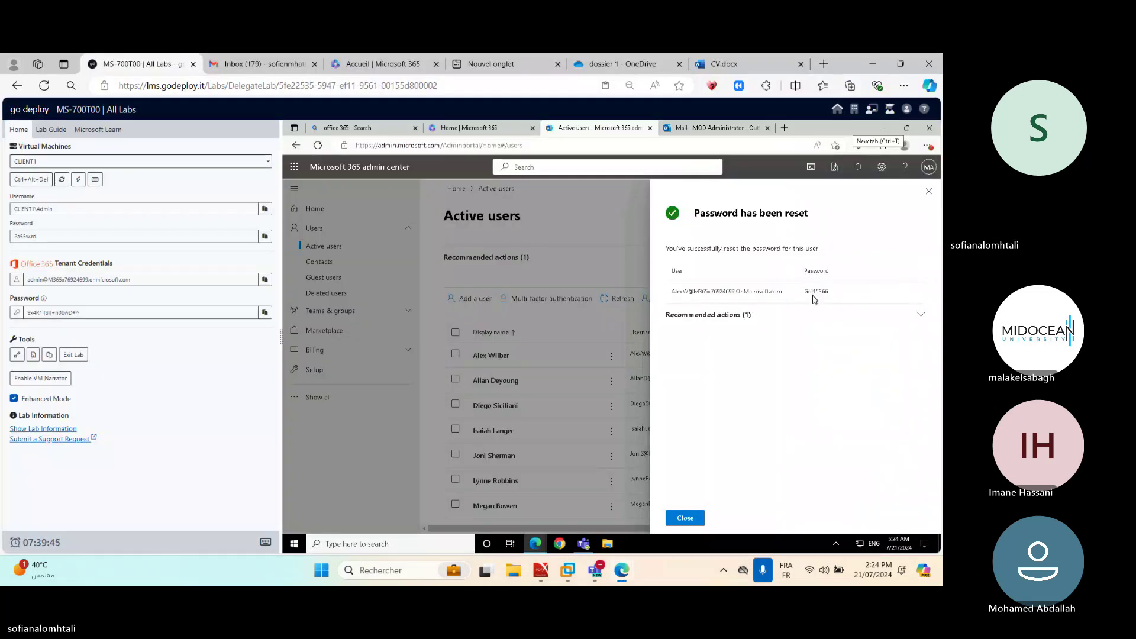
double_click(820, 294)
right_click(820, 296)
click(818, 302)
mouse_move(618, 575)
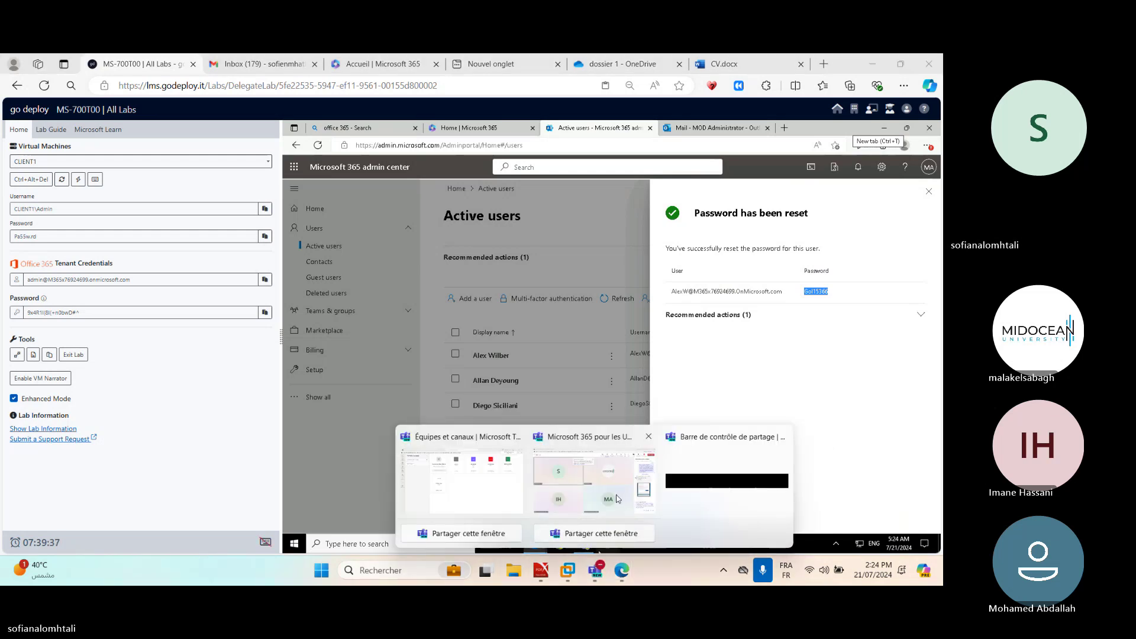
click(617, 498)
click(875, 508)
key(ctrl+v)
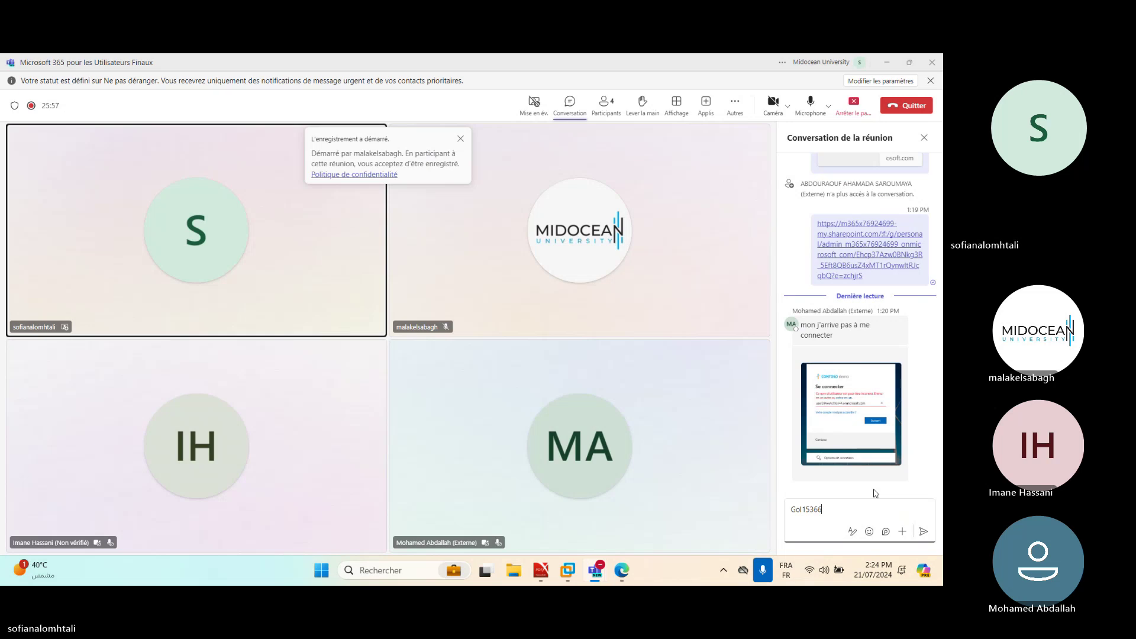
key(Return)
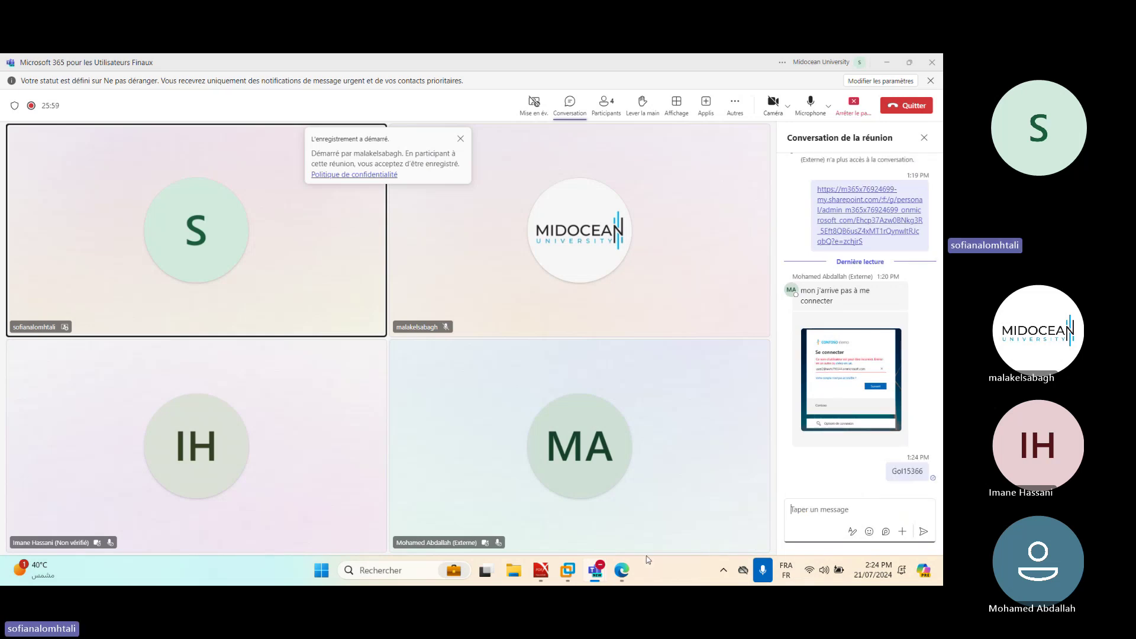
Step: Return to the lab browser and copy the user's username from the reset panel
mouse_move(625, 565)
click(714, 480)
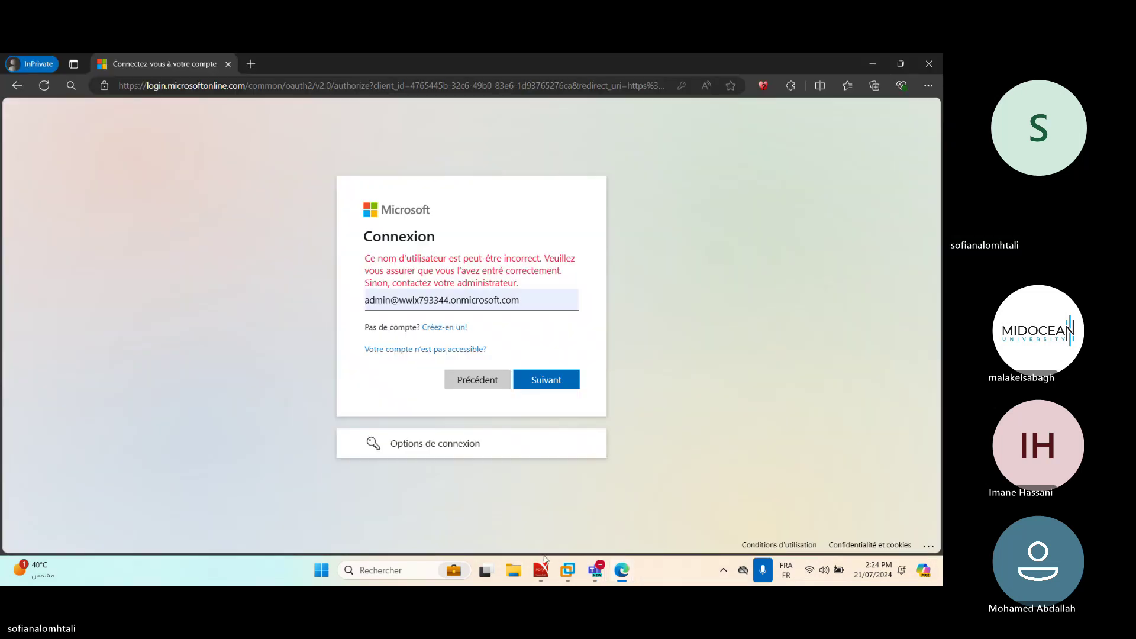
click(615, 492)
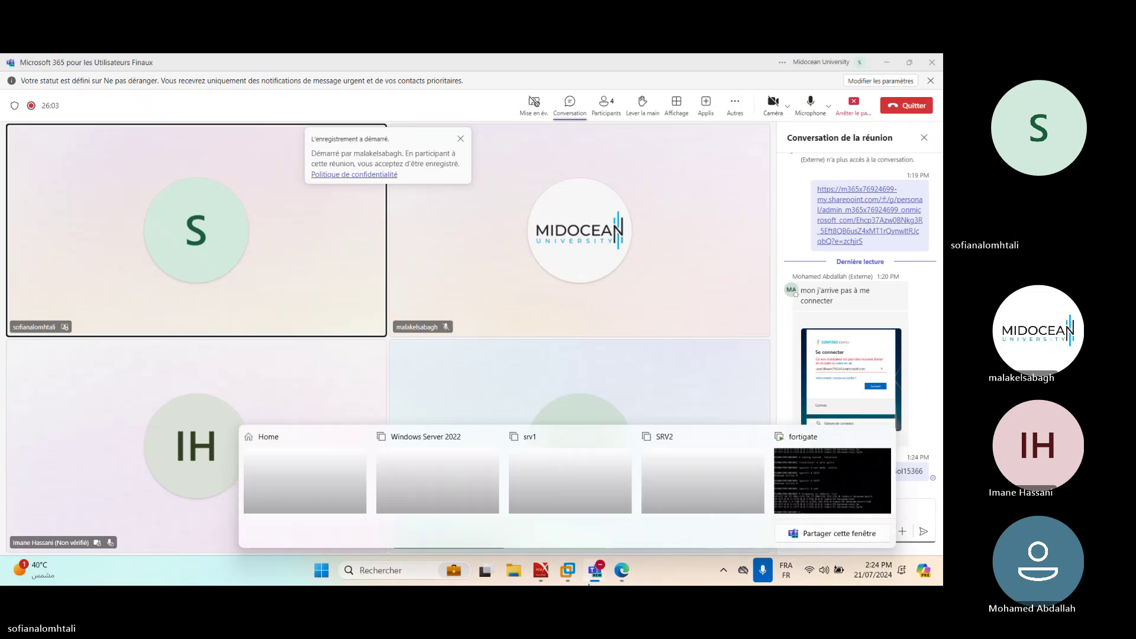
mouse_move(597, 568)
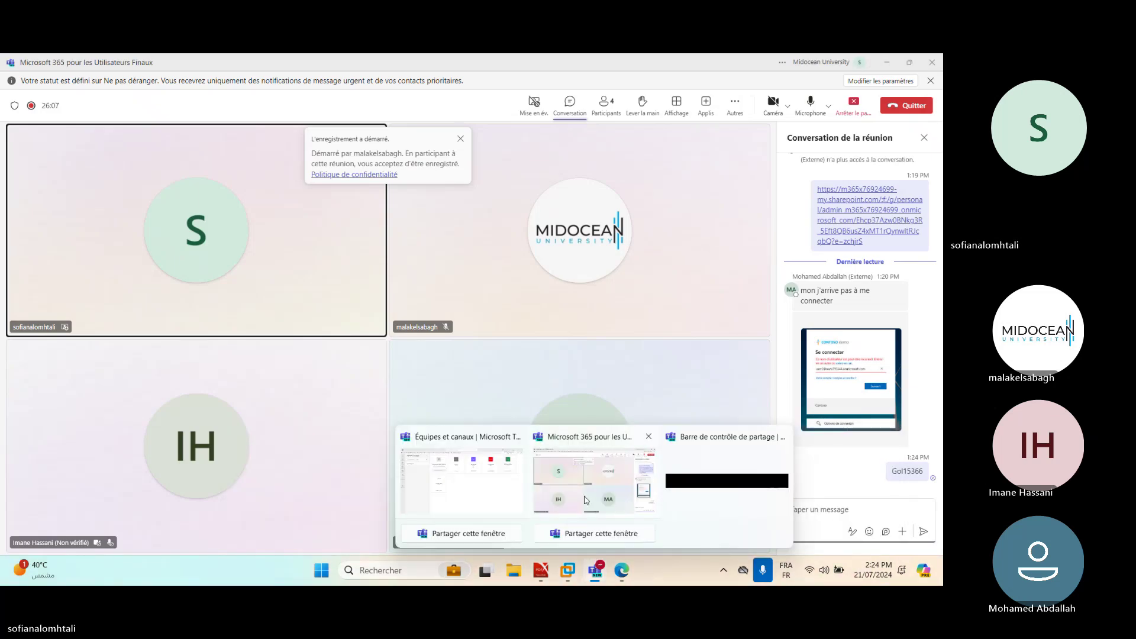
click(622, 571)
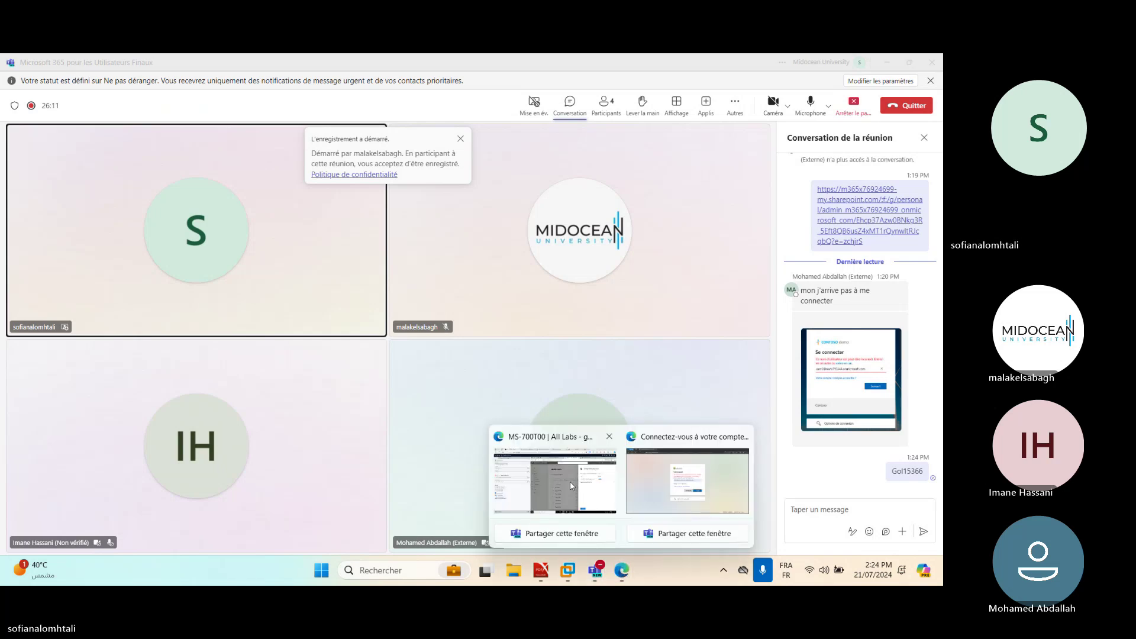
click(570, 481)
triple_click(733, 292)
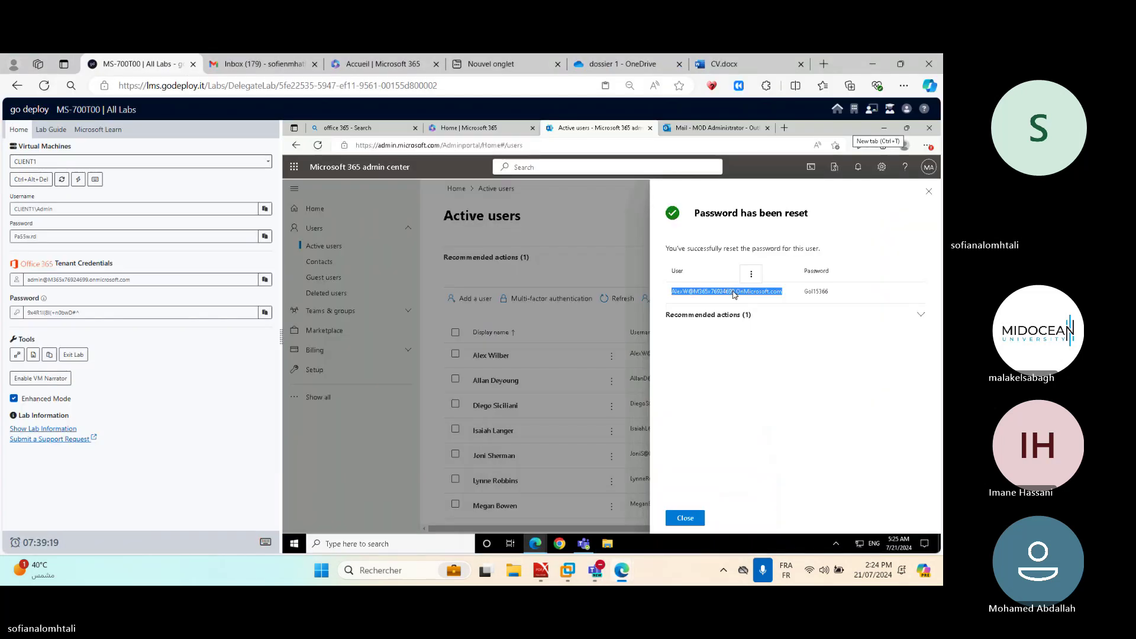
right_click(734, 294)
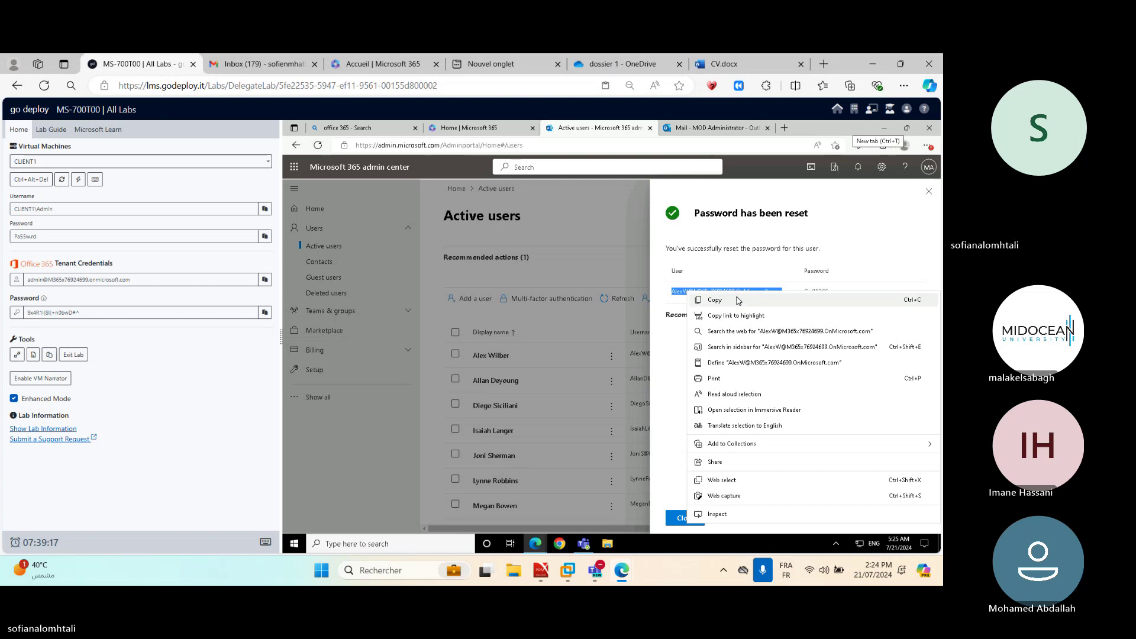
click(714, 300)
Step: Send the username as a message in the Teams meeting chat
mouse_move(621, 570)
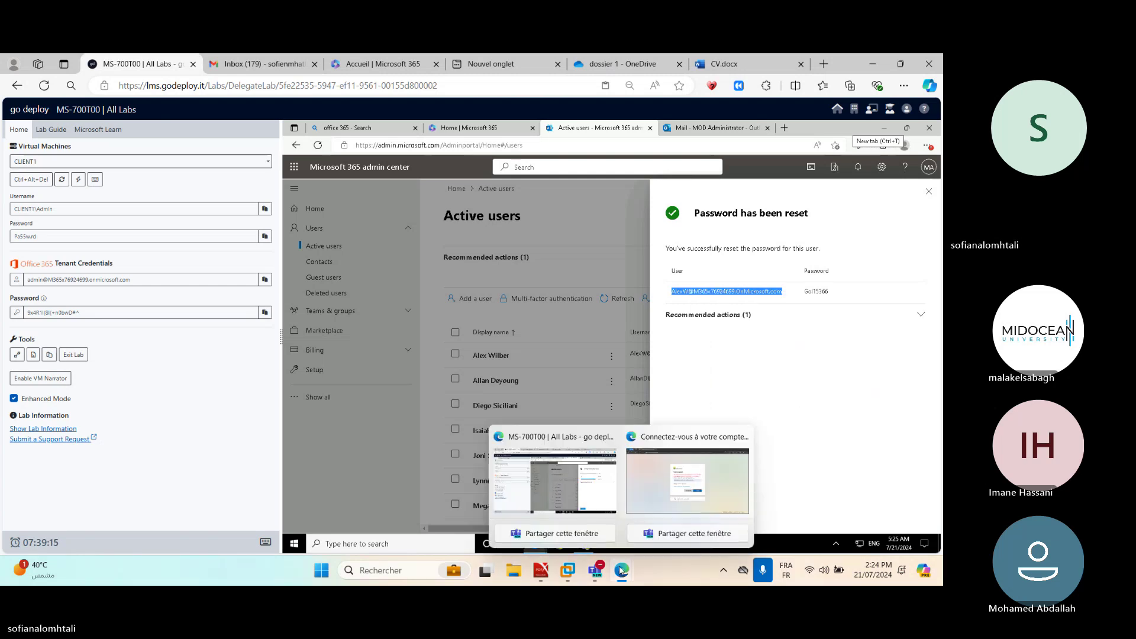
click(675, 505)
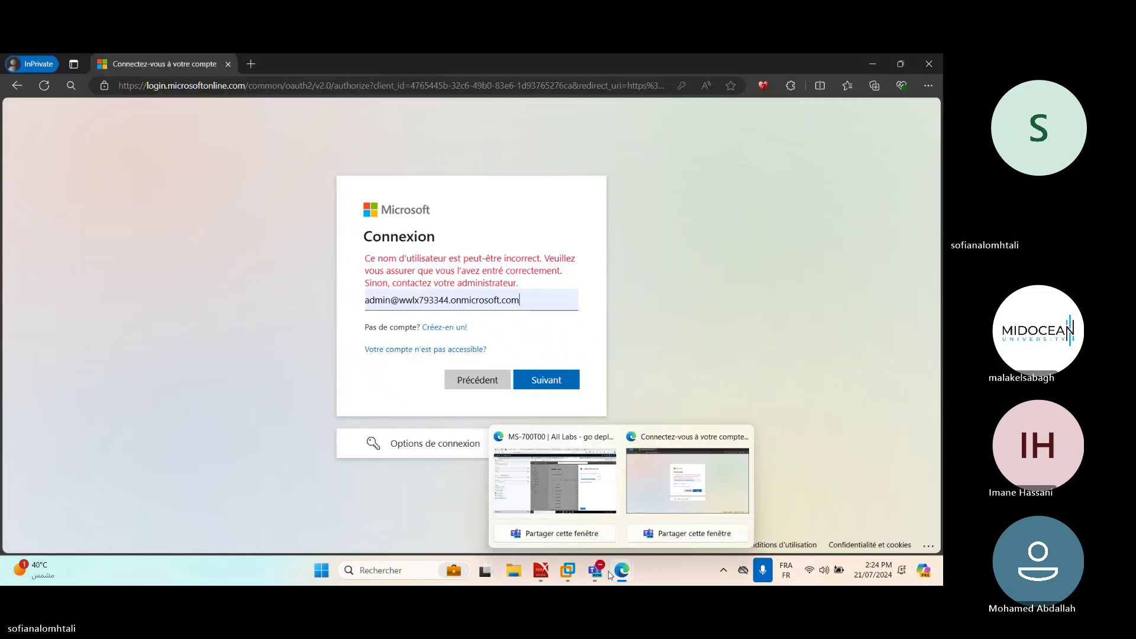
mouse_move(596, 573)
click(613, 527)
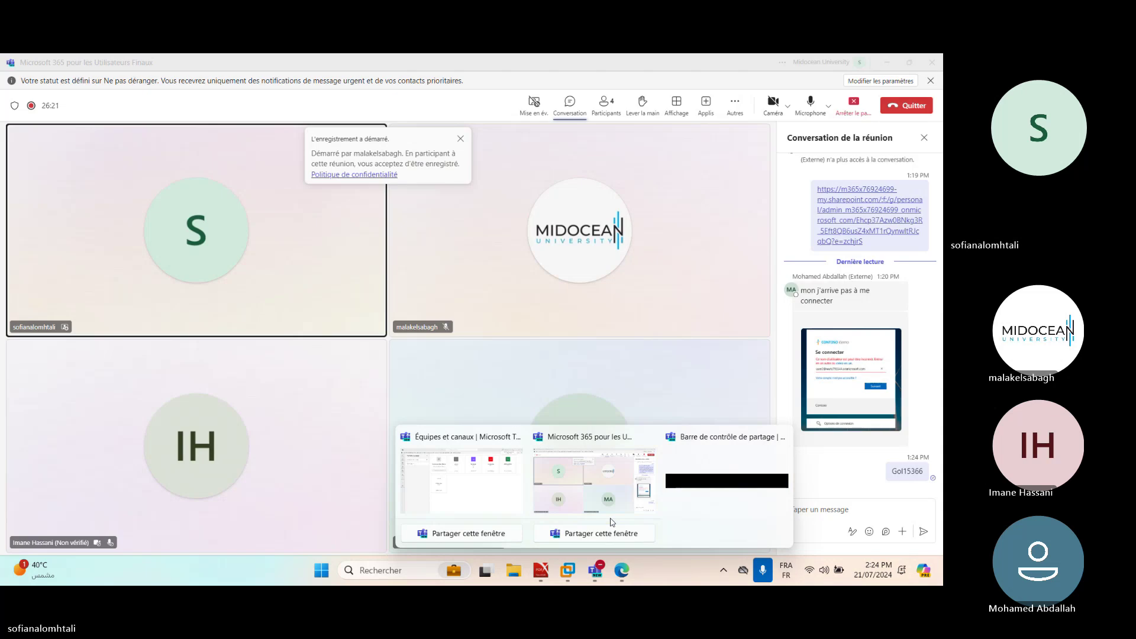
key(Return)
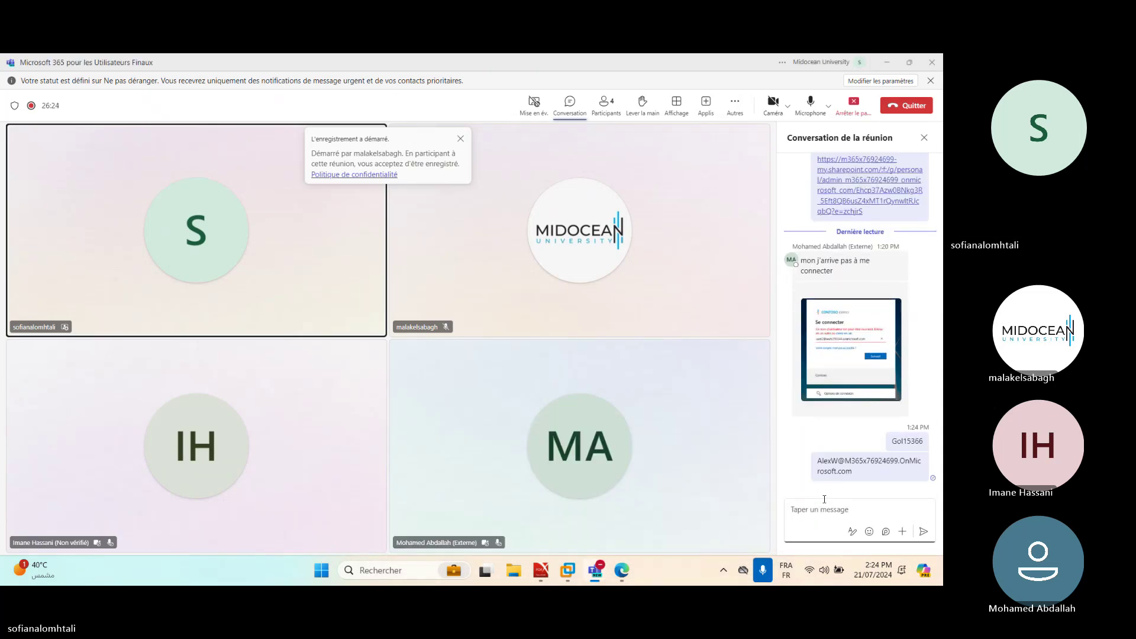
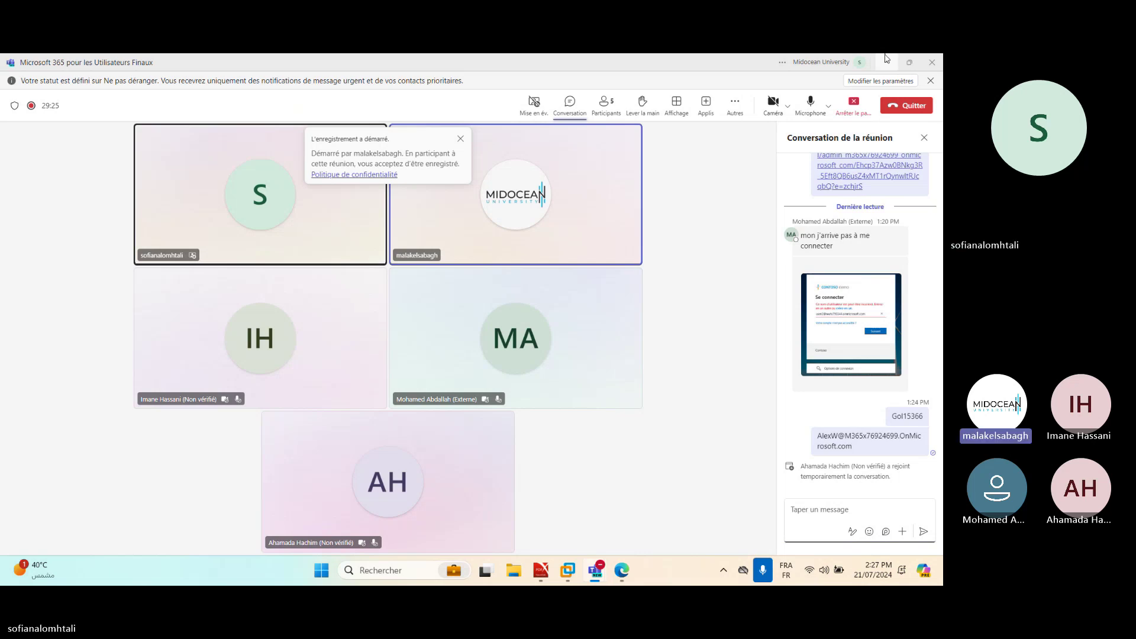
Step: Minimize Teams and the InPrivate window, dismiss the password-reset panel, and switch to Microsoft 365 home
click(886, 62)
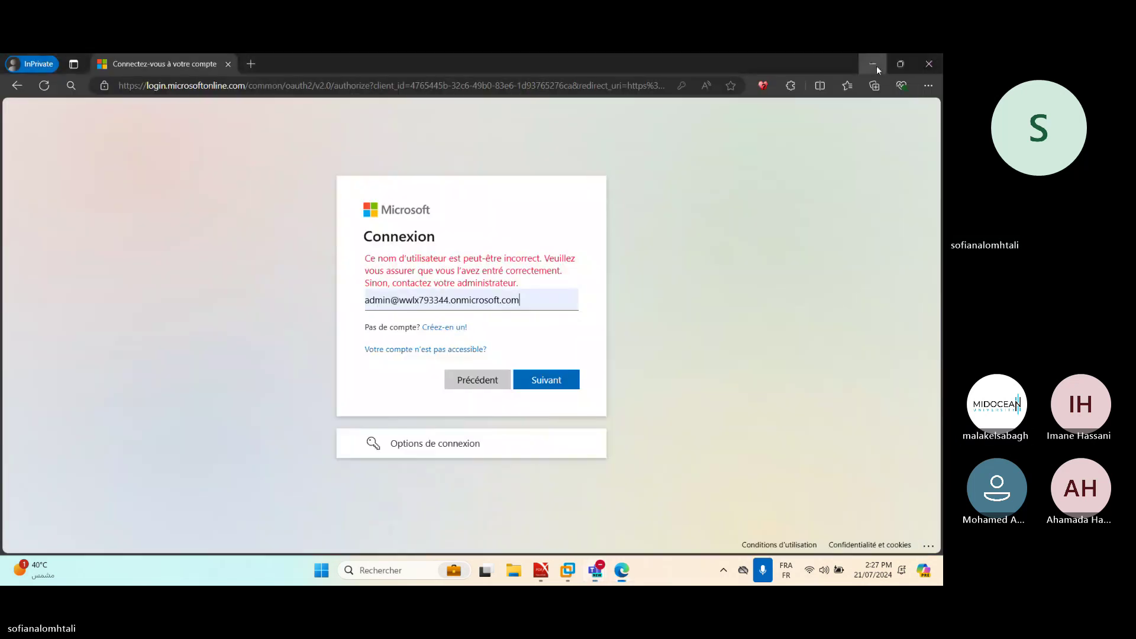
click(878, 70)
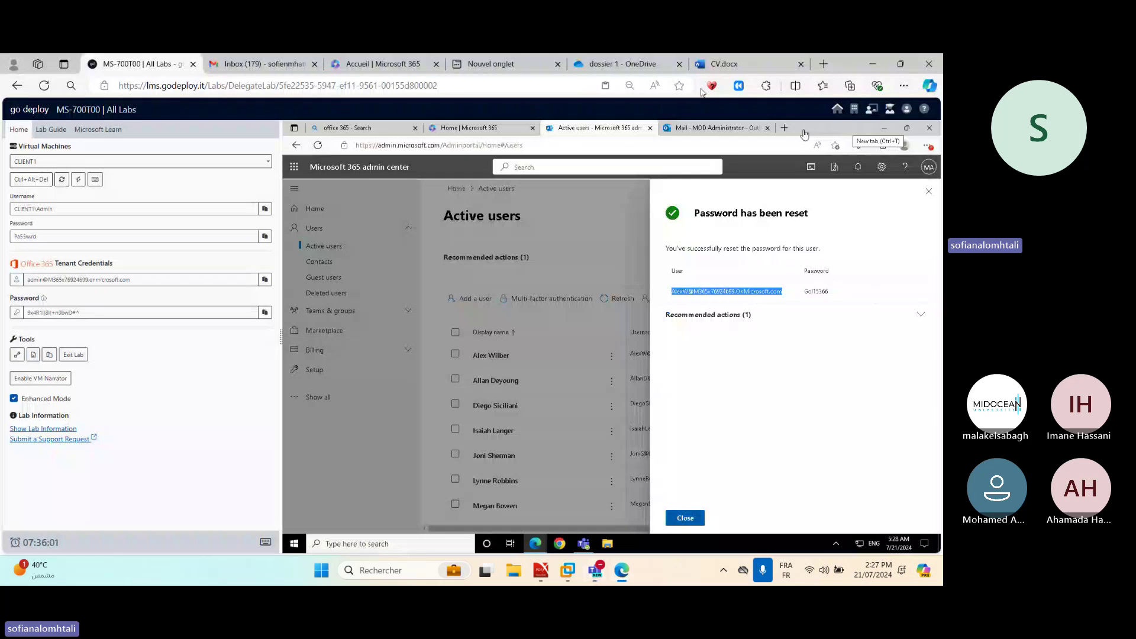
key(Escape)
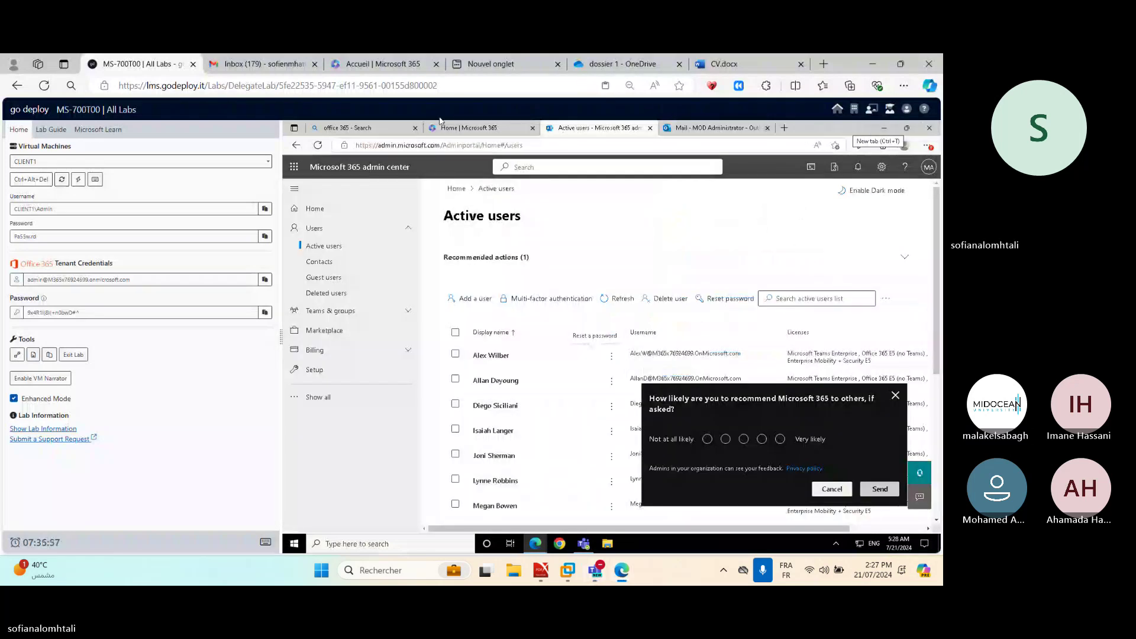
click(468, 127)
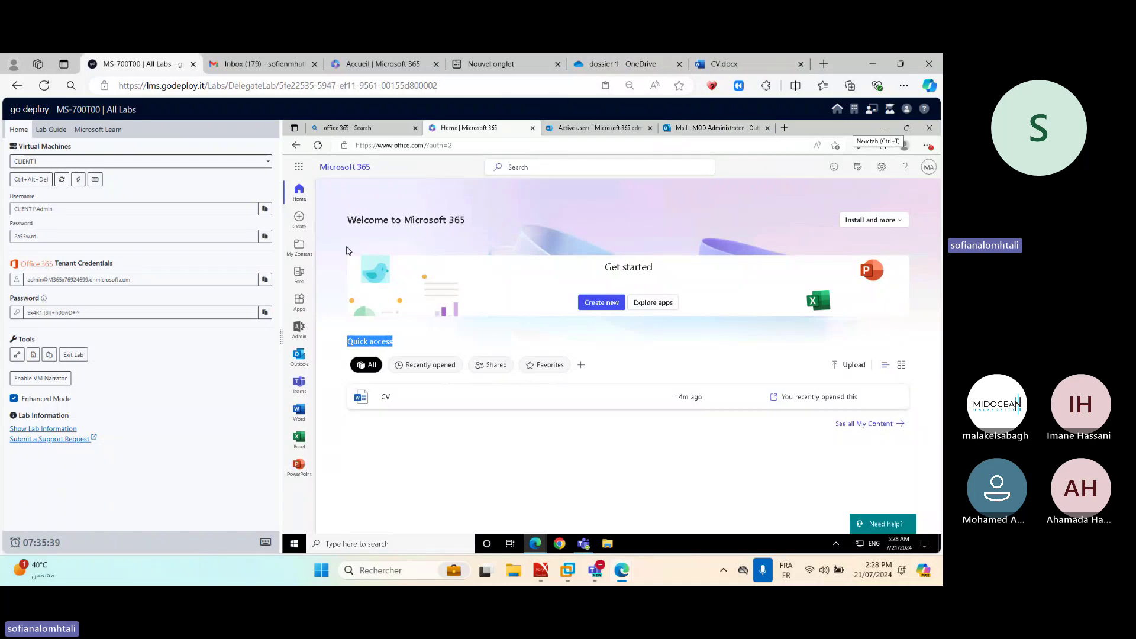
Step: Launch OneDrive from the app launcher and show My files
click(300, 172)
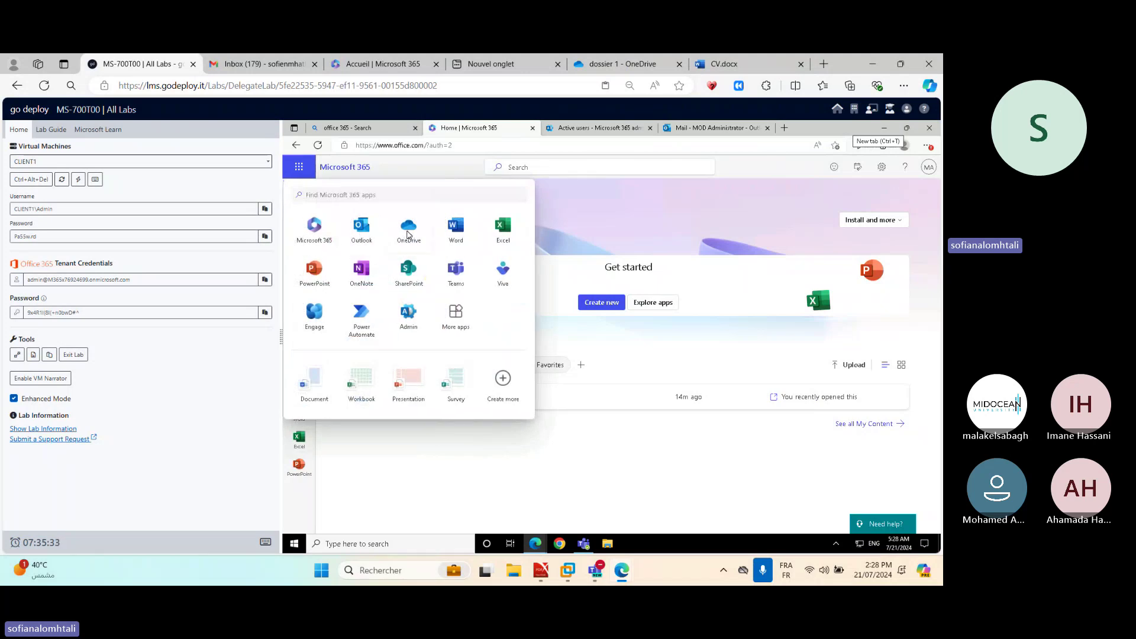
click(408, 233)
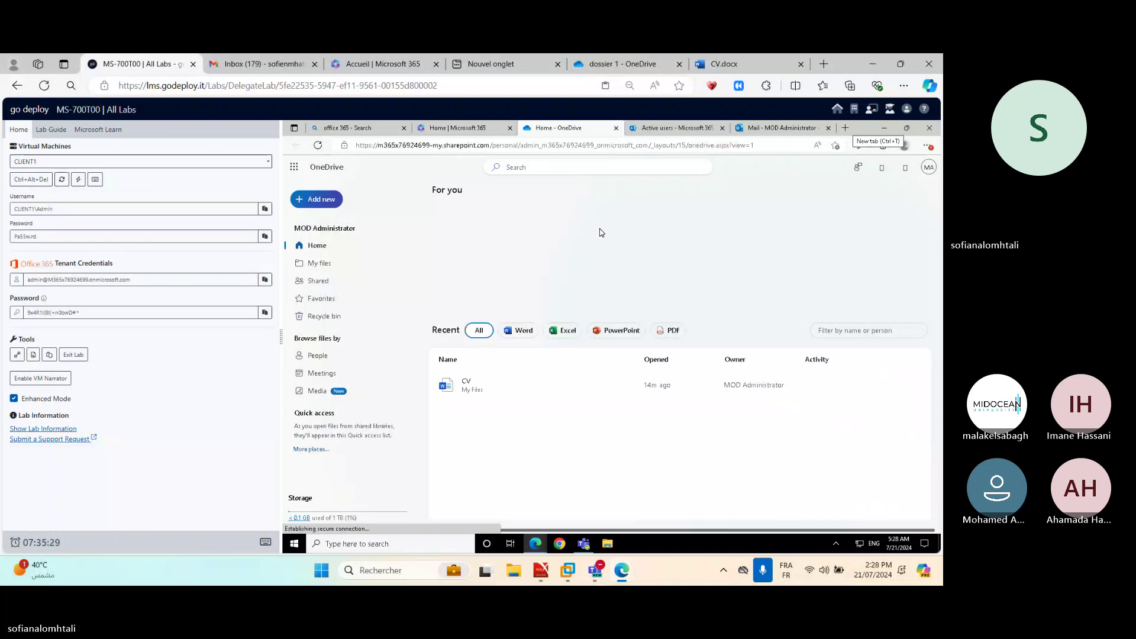
click(320, 263)
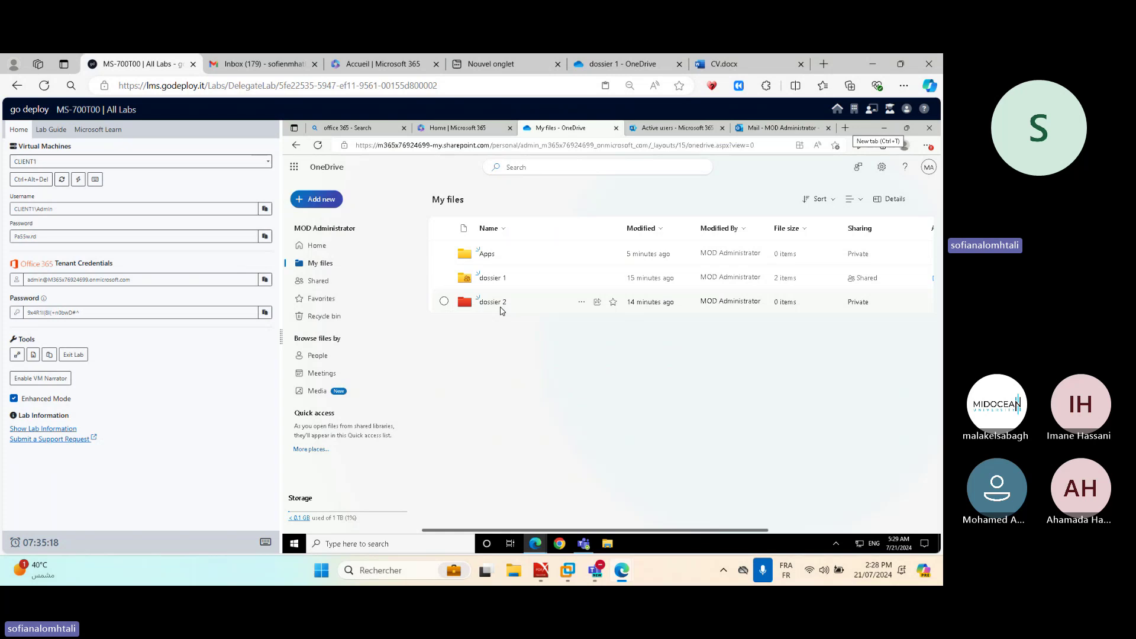
Step: Try sending dossier 1 to the recycle bin, which fails because an item may be open
click(444, 278)
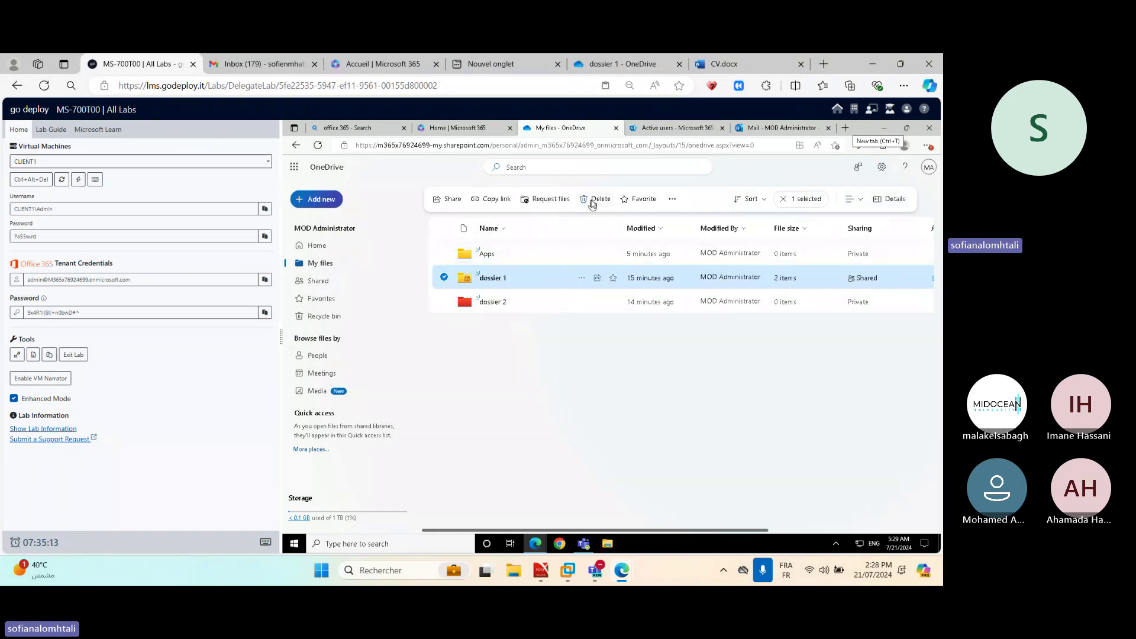
click(592, 201)
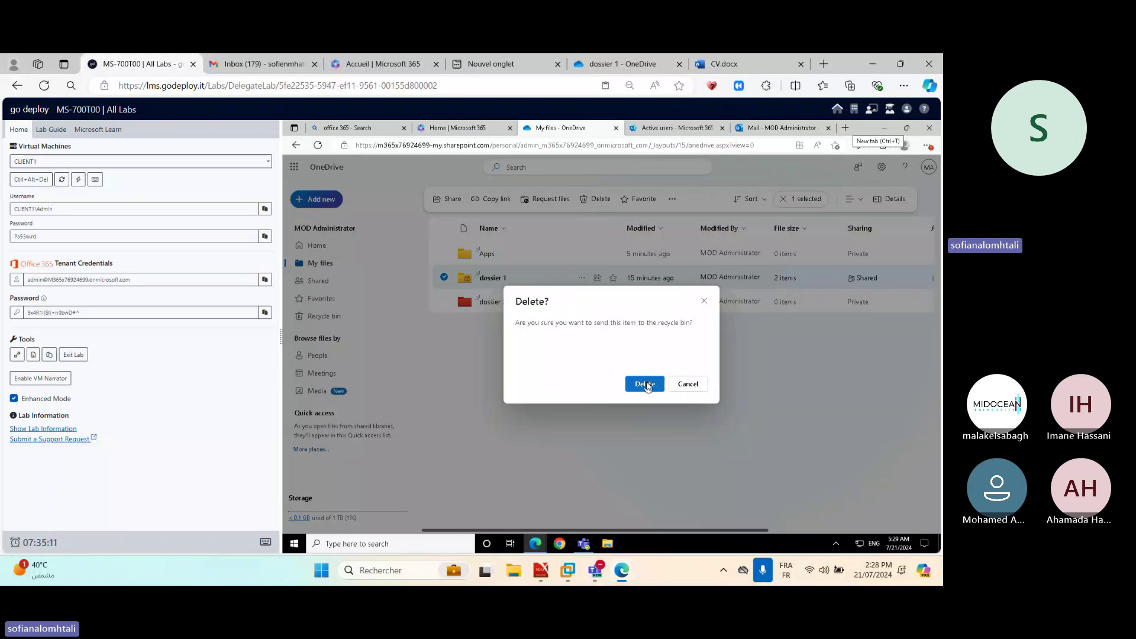
click(645, 384)
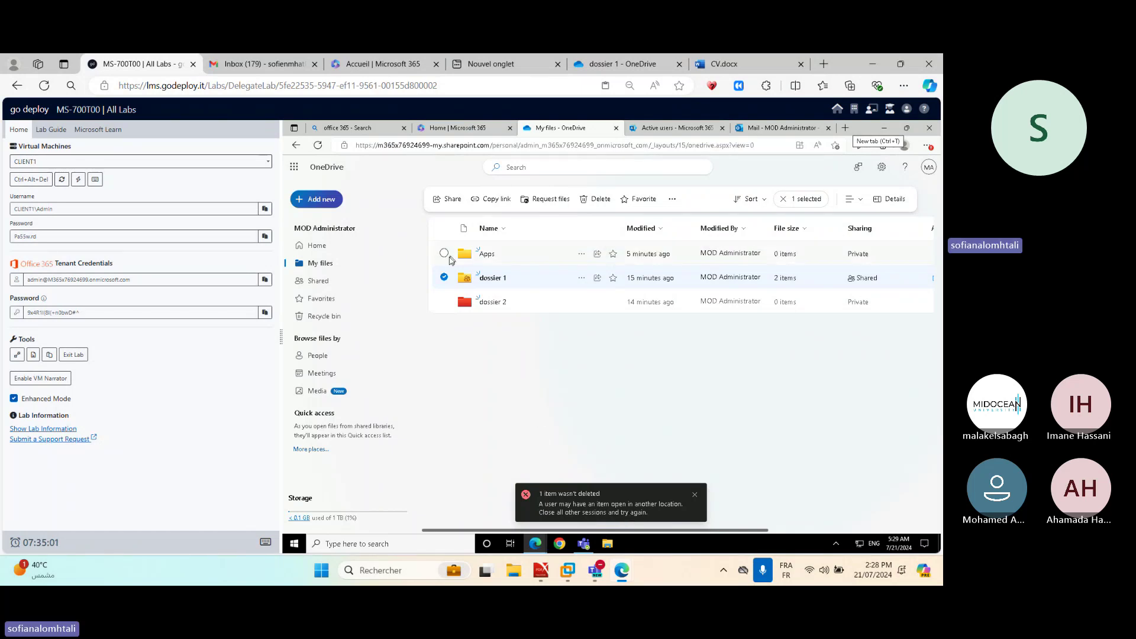
Step: Inside dossier 1, try deleting CV.docx and dismiss the resulting deletion errors
click(495, 282)
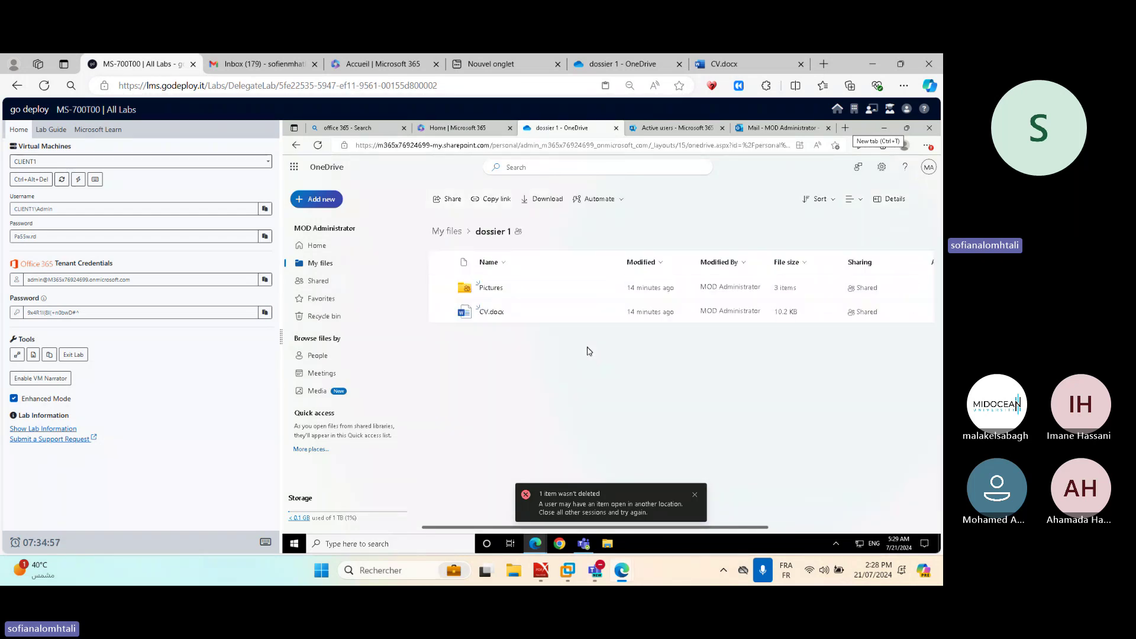
click(445, 312)
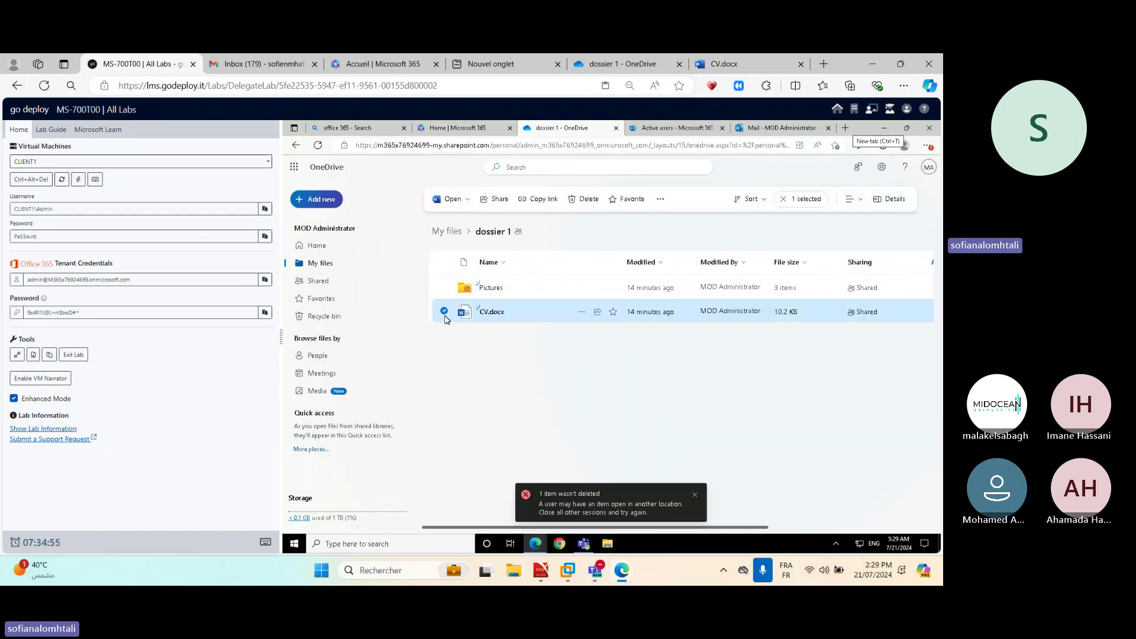
click(593, 200)
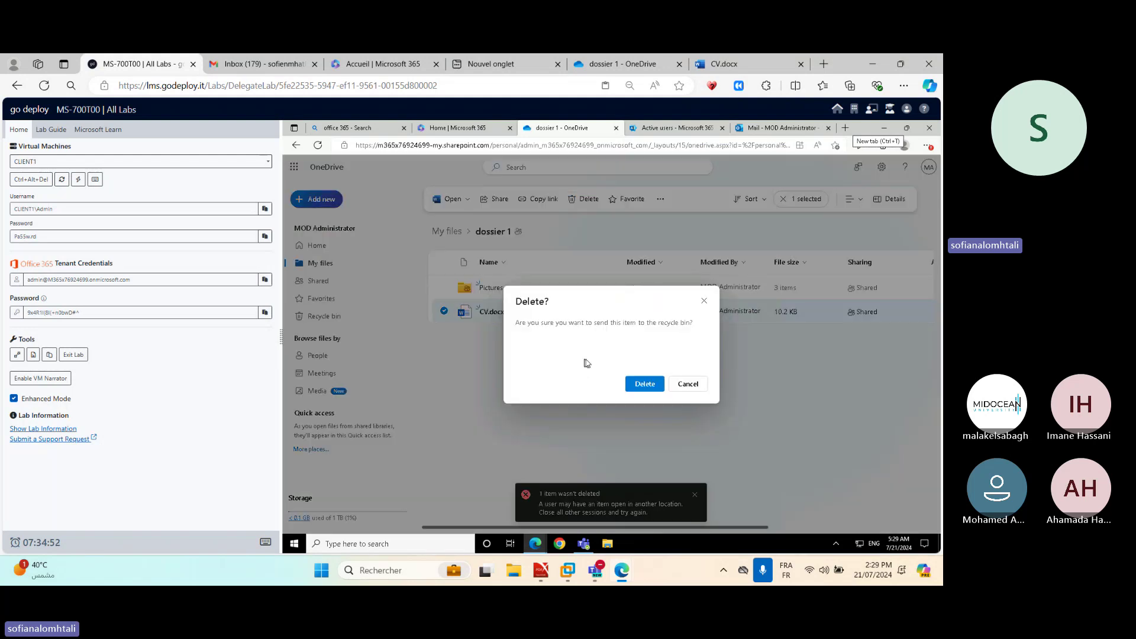
click(650, 384)
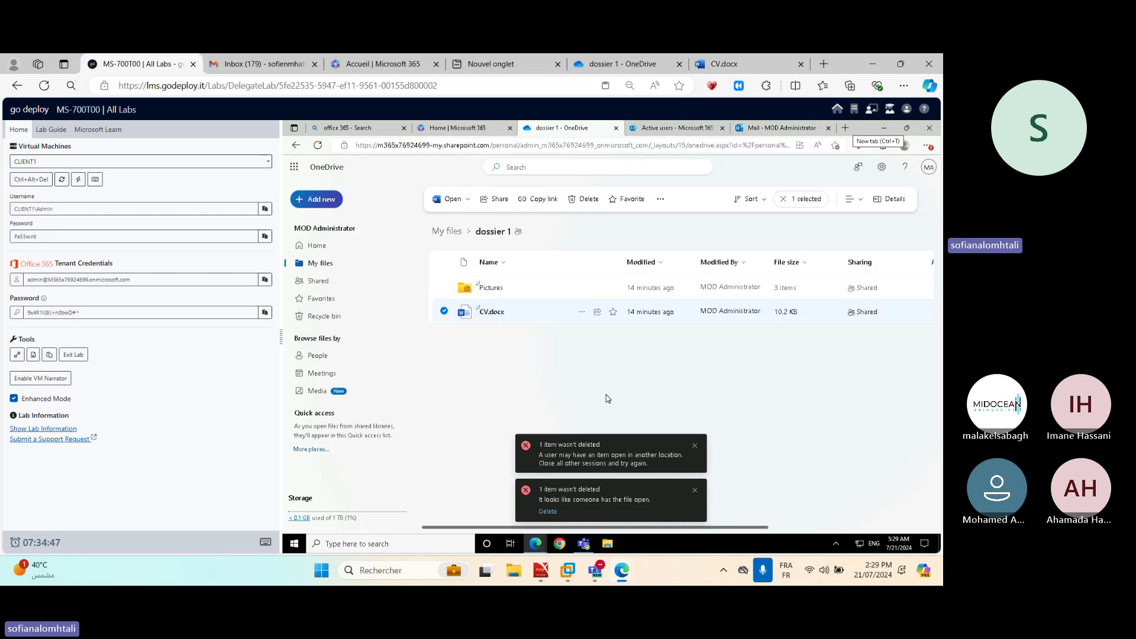
click(694, 445)
click(694, 490)
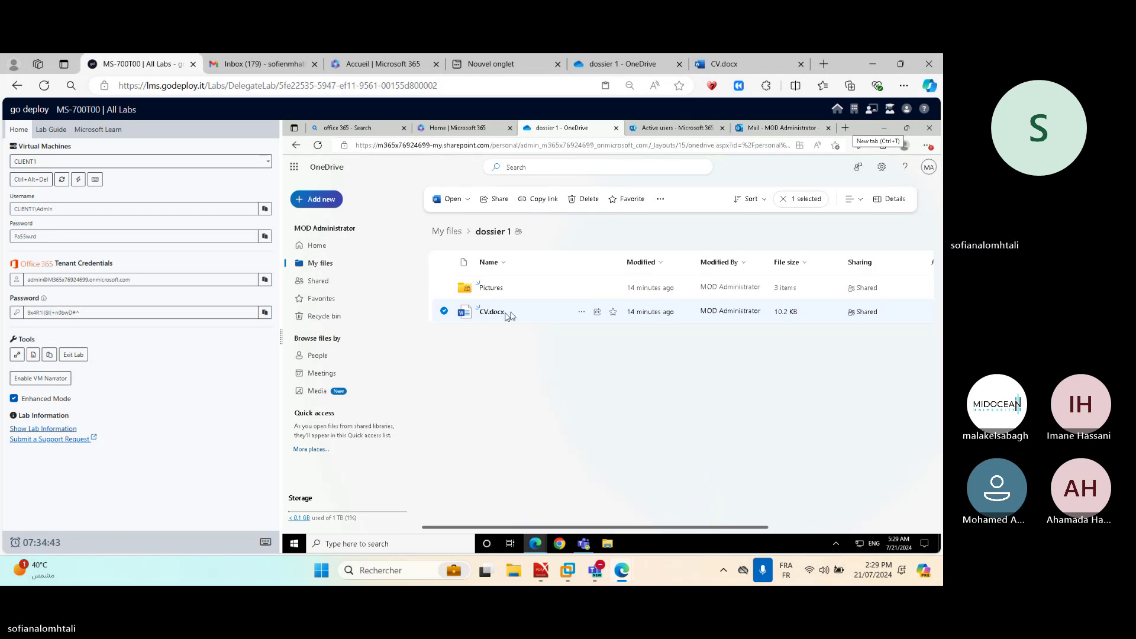
Step: Delete desktop.ini from the Pictures folder, refresh, and open the Recycle bin
click(496, 288)
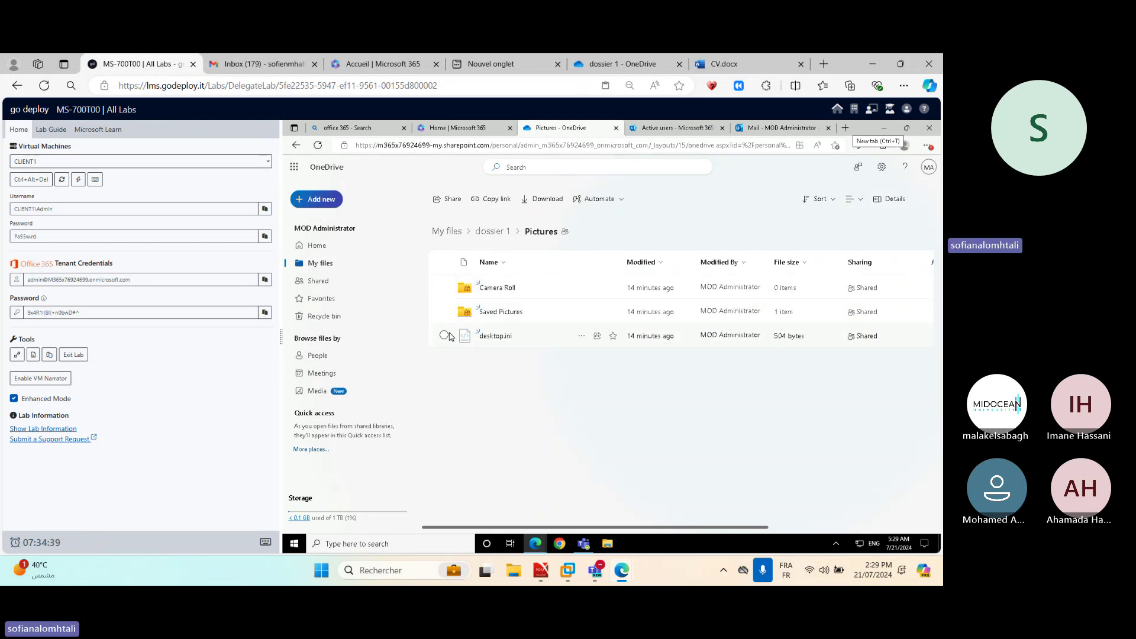
click(445, 335)
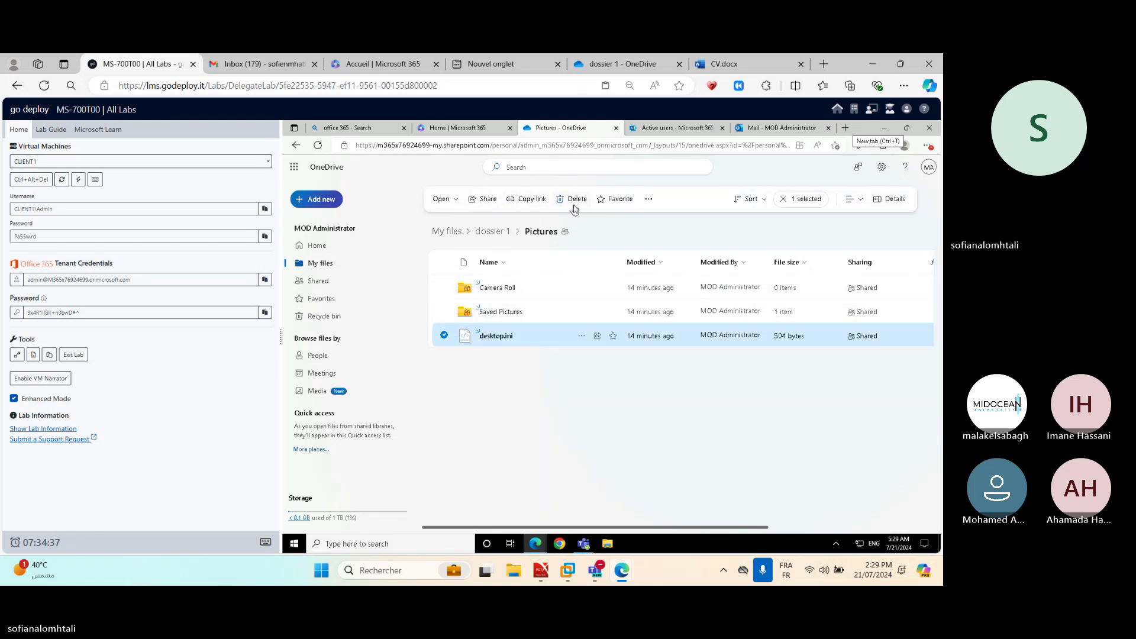
click(571, 199)
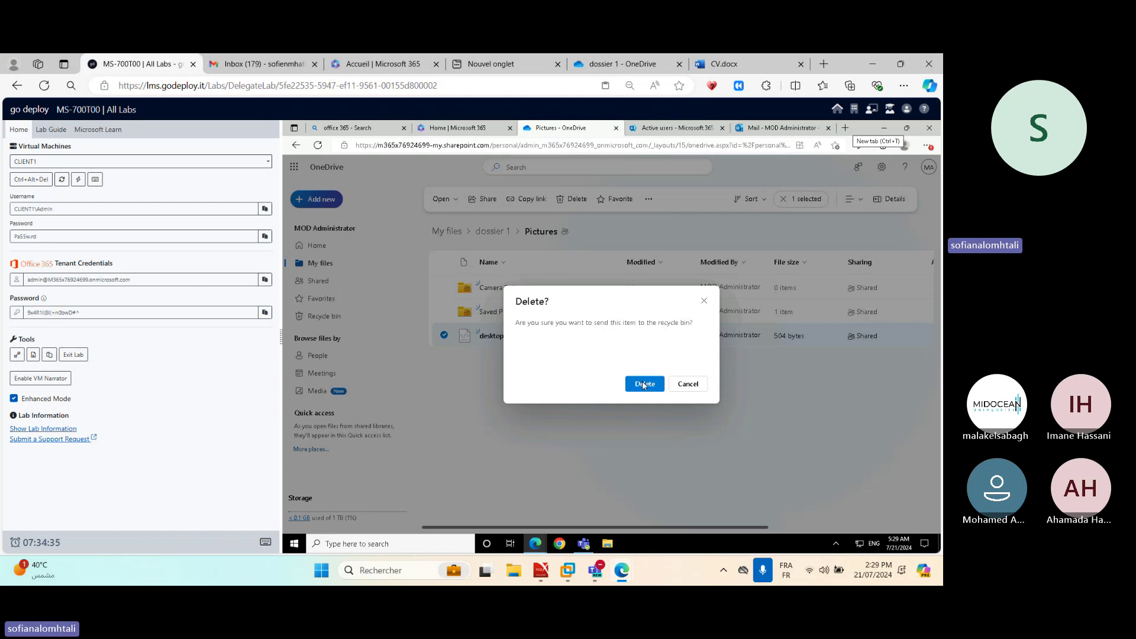
click(644, 385)
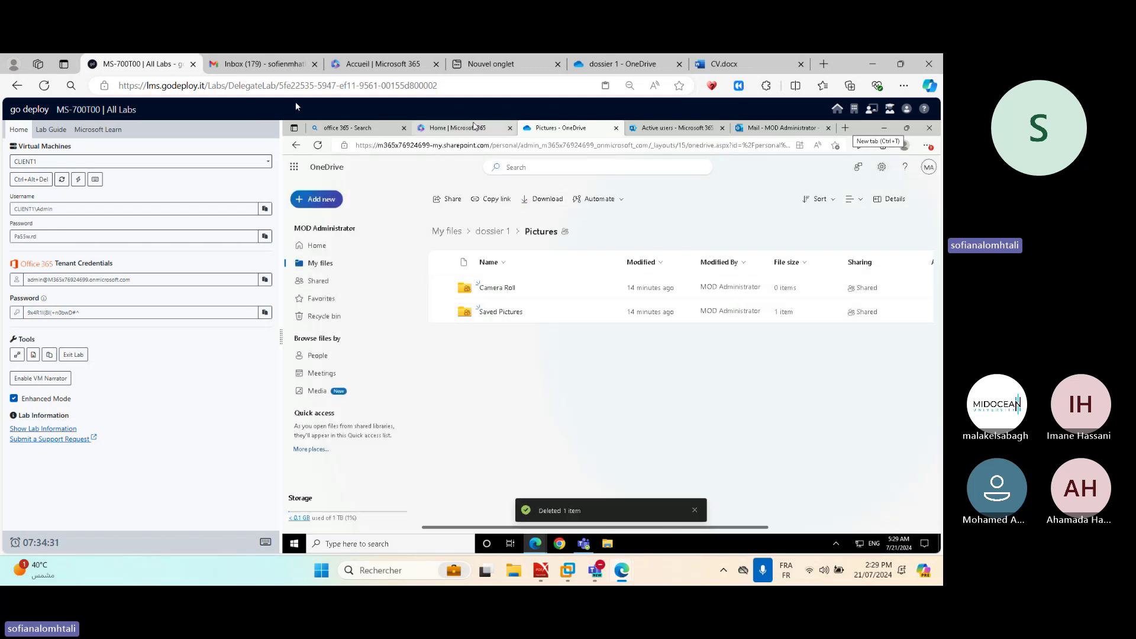
click(317, 145)
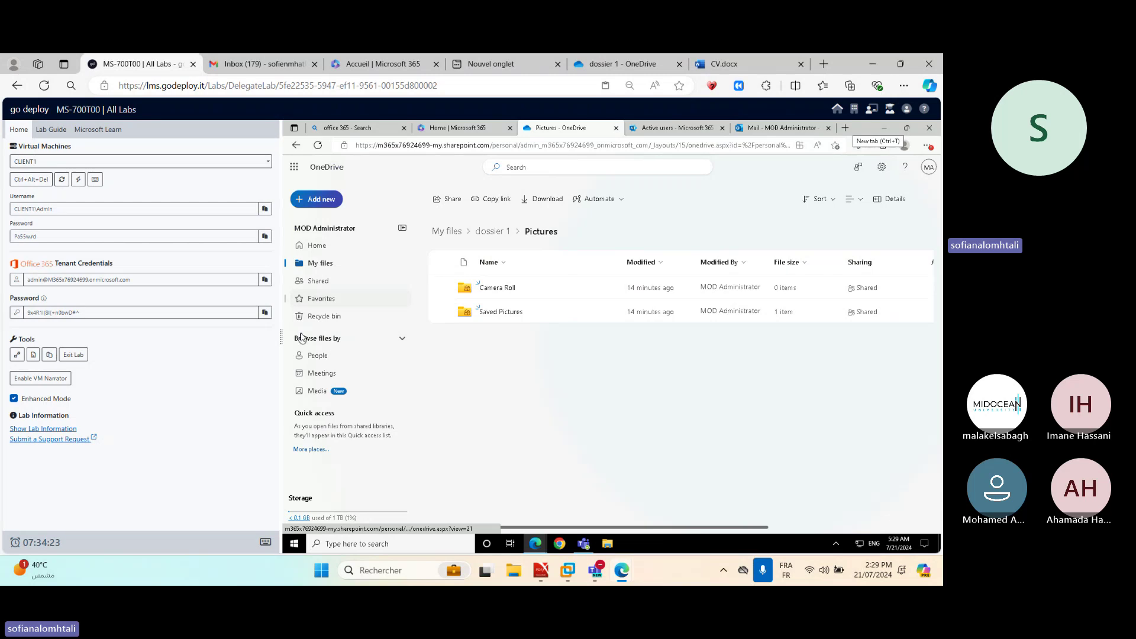
click(326, 318)
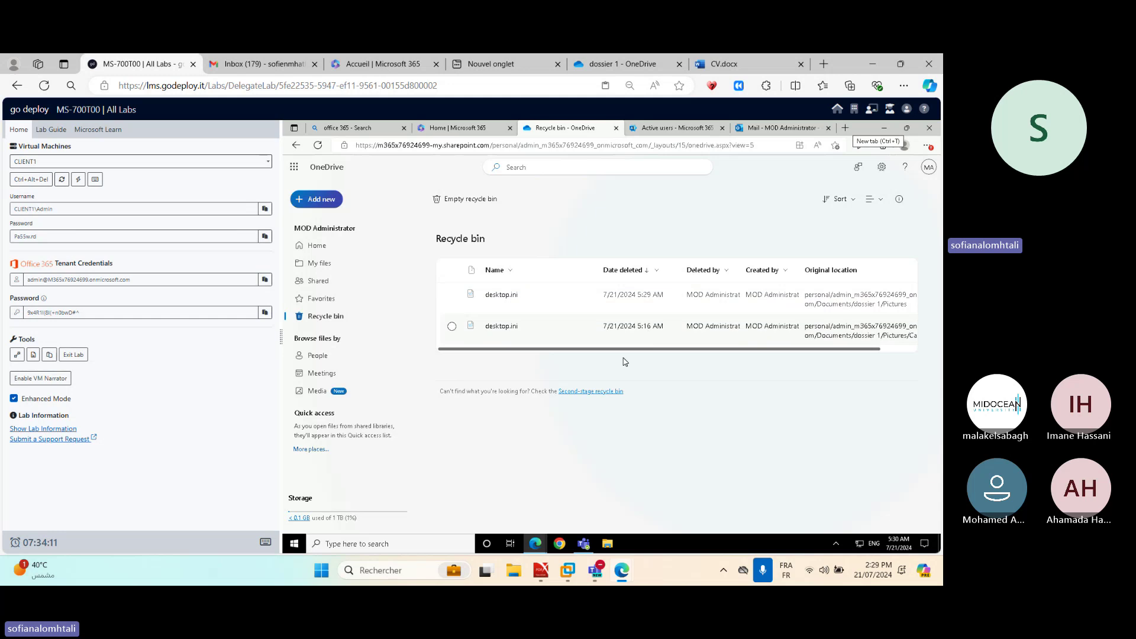
Step: Select the Pictures desktop.ini, excluding the Camera Roll one, and restore it from the recycle bin
drag(644, 354, 806, 352)
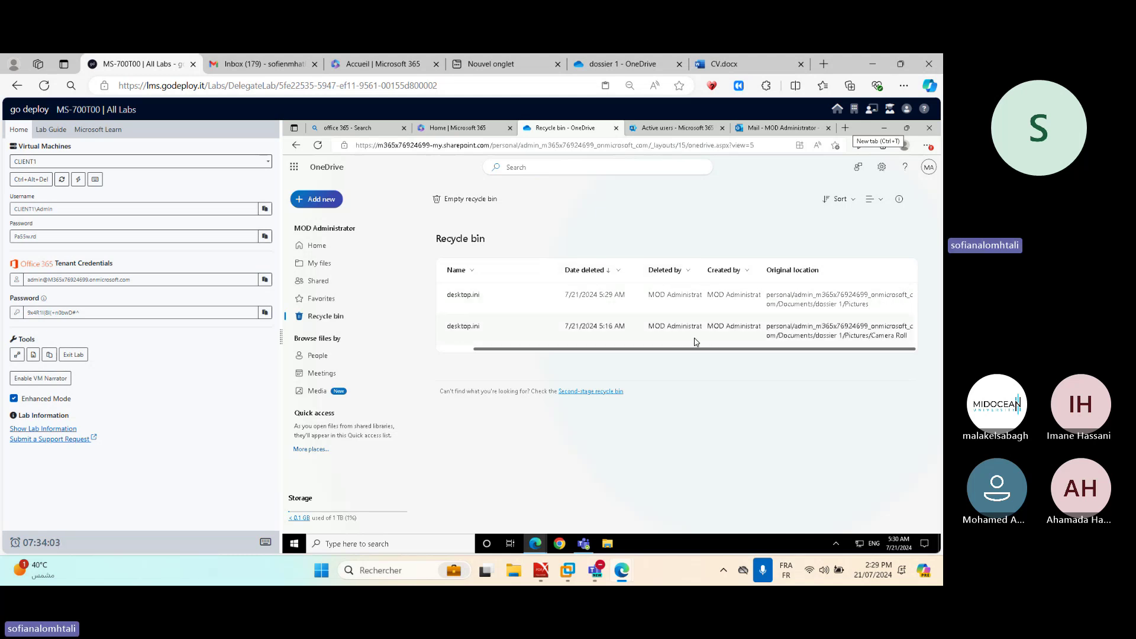
mouse_move(748, 299)
click(840, 300)
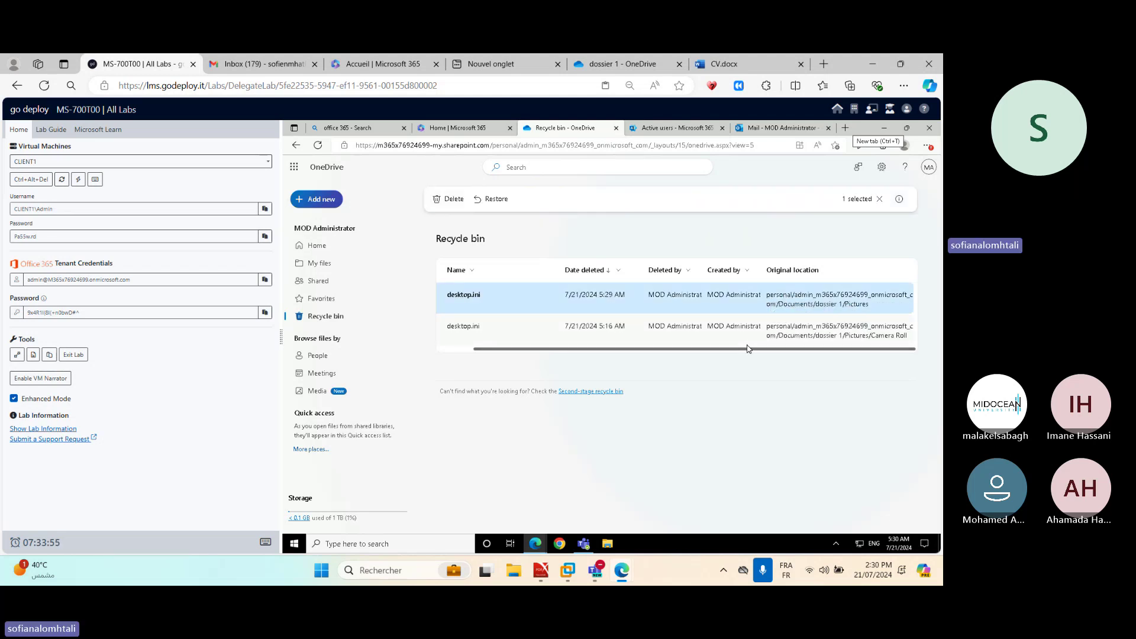
click(540, 362)
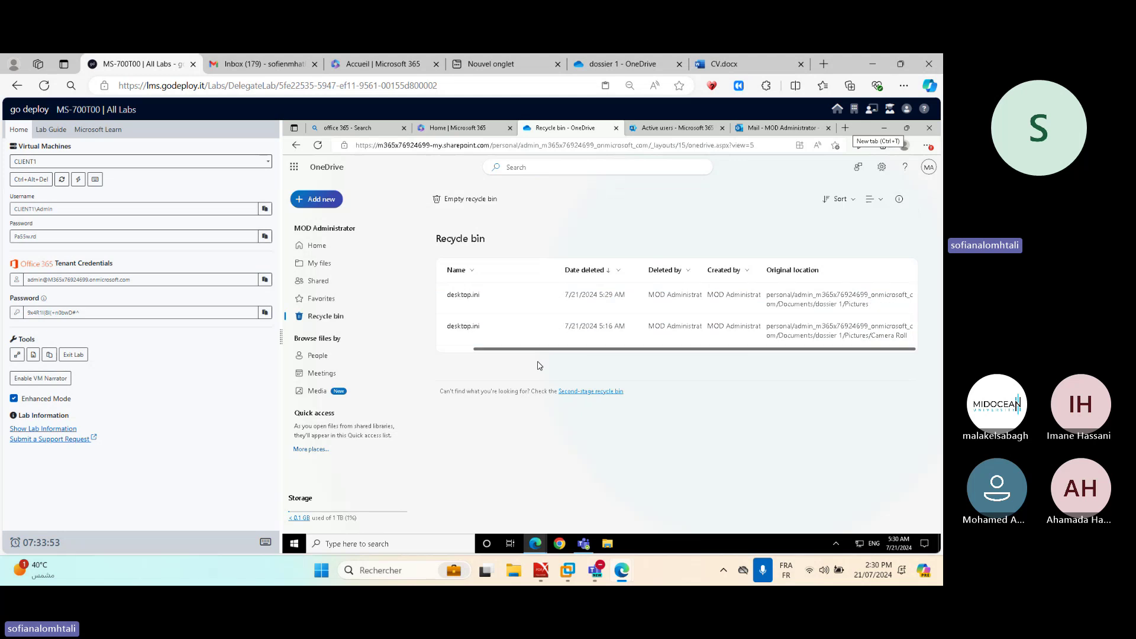
drag(499, 356, 380, 339)
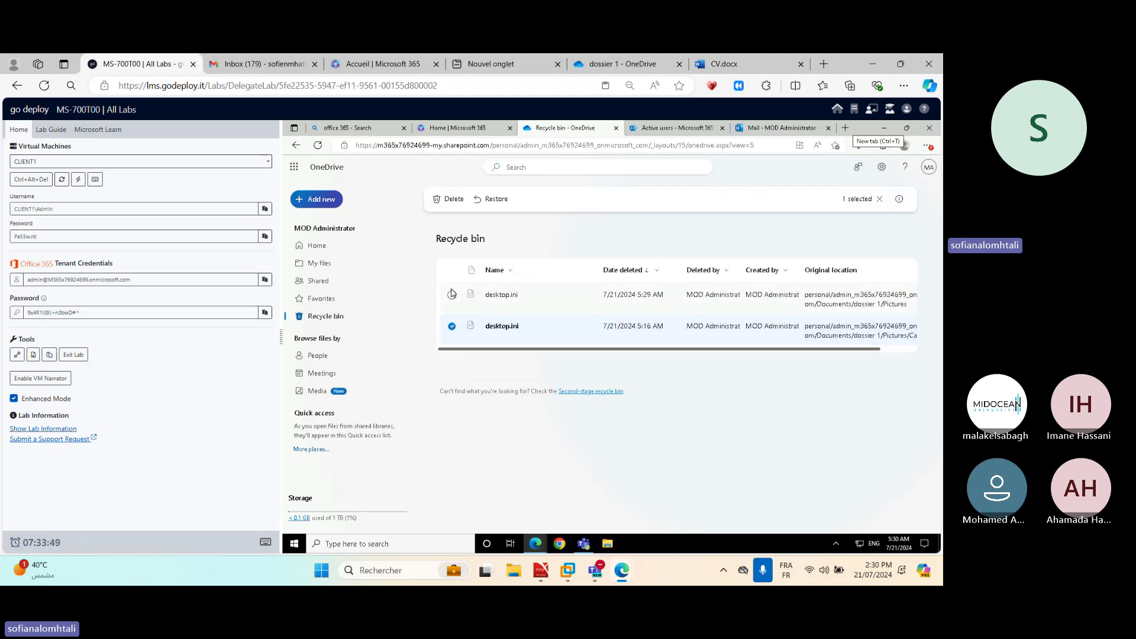
click(451, 293)
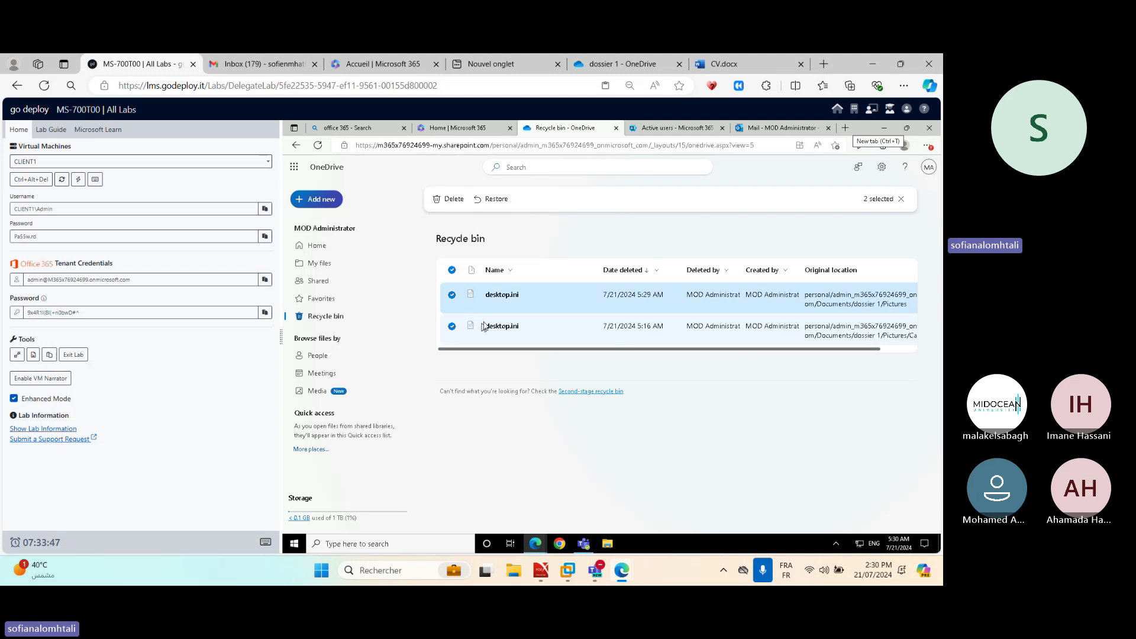
click(452, 326)
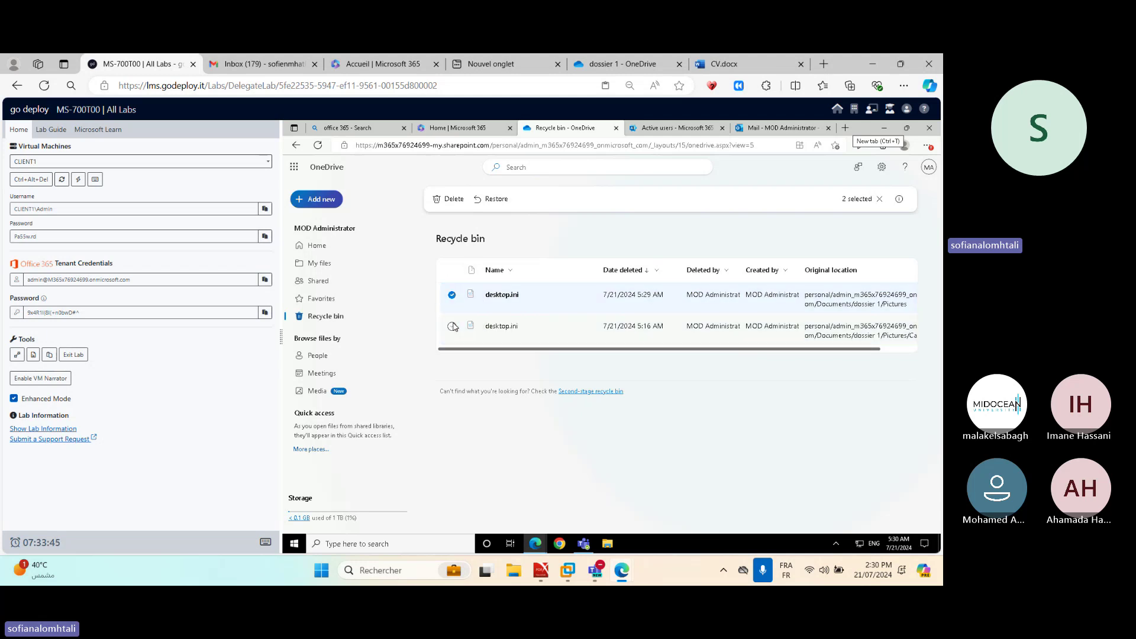
click(491, 200)
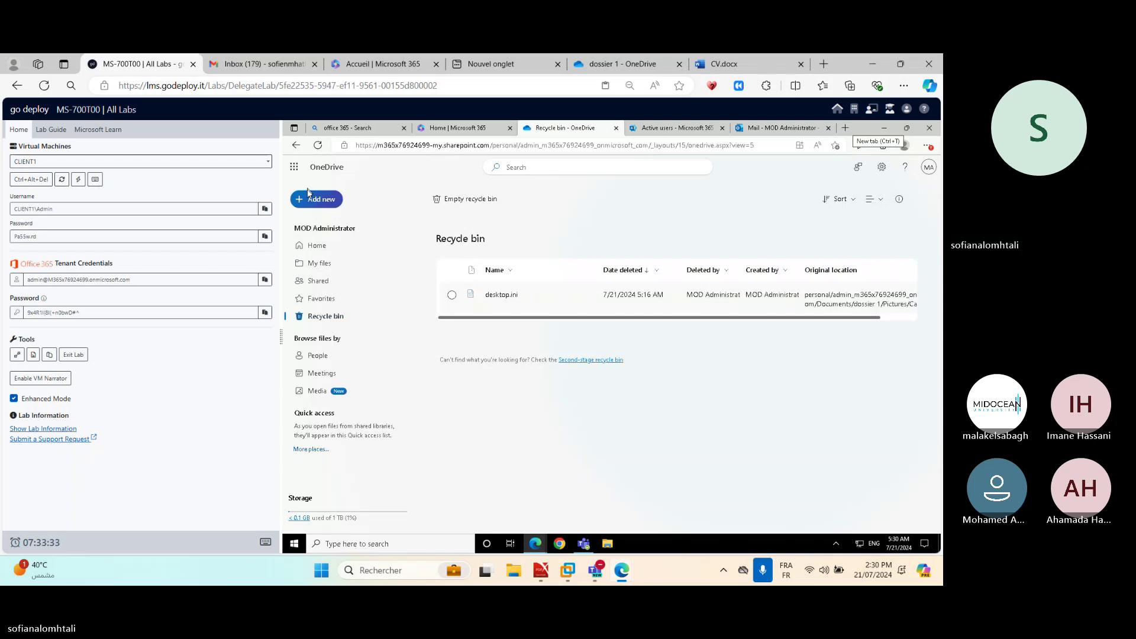
Step: Check dossier 1's Pictures folders, then restore the remaining desktop.ini from the recycle bin
click(328, 265)
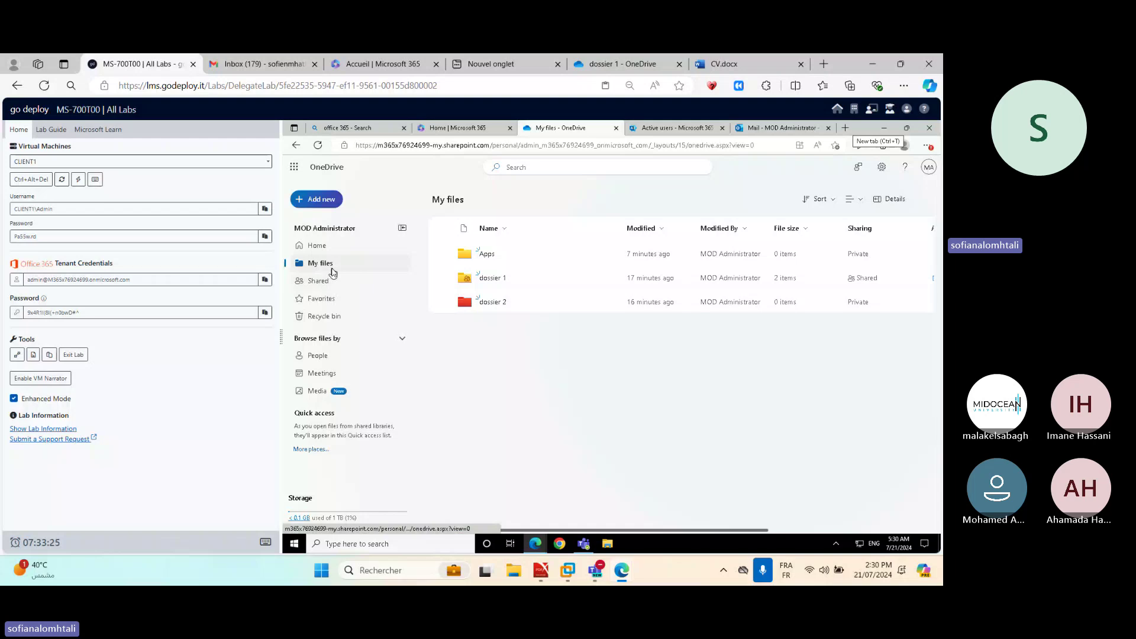
click(492, 277)
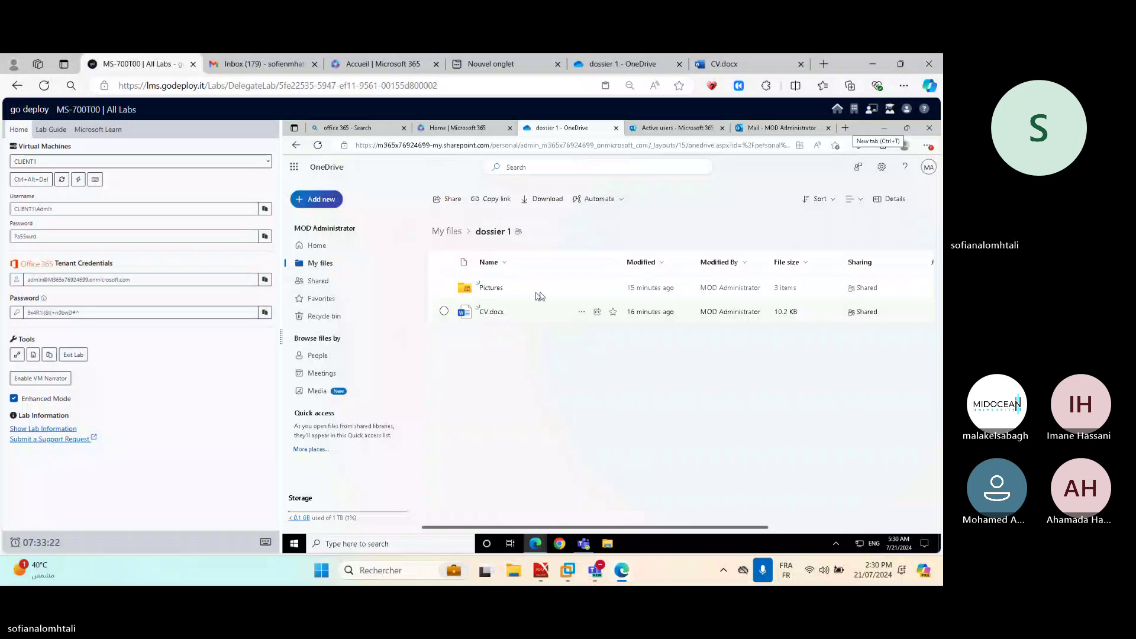
double_click(482, 294)
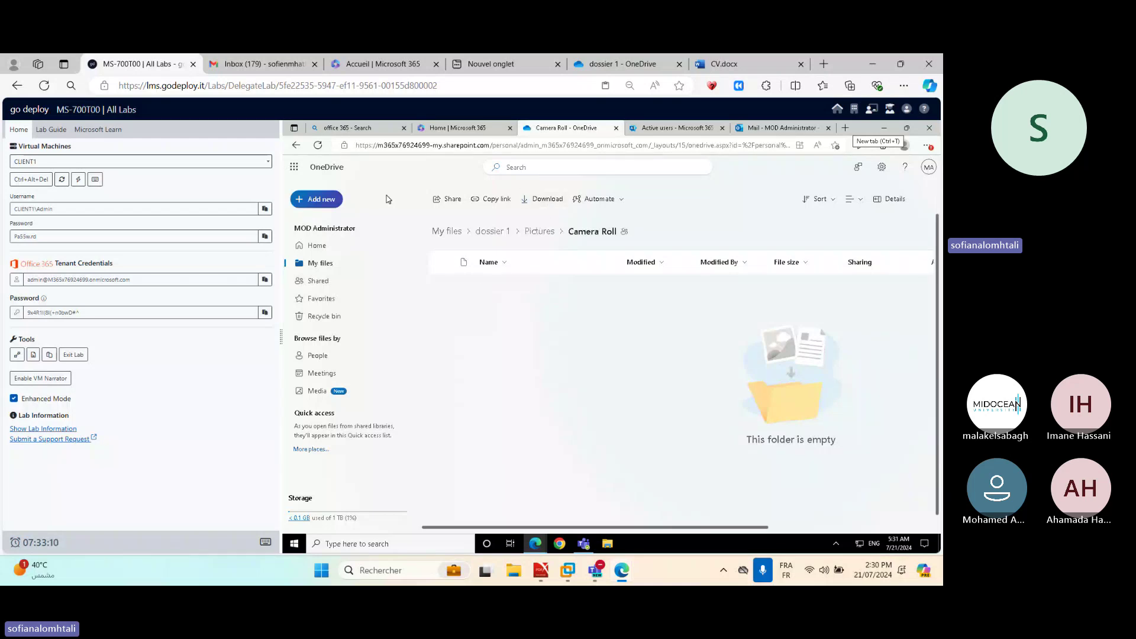
click(324, 315)
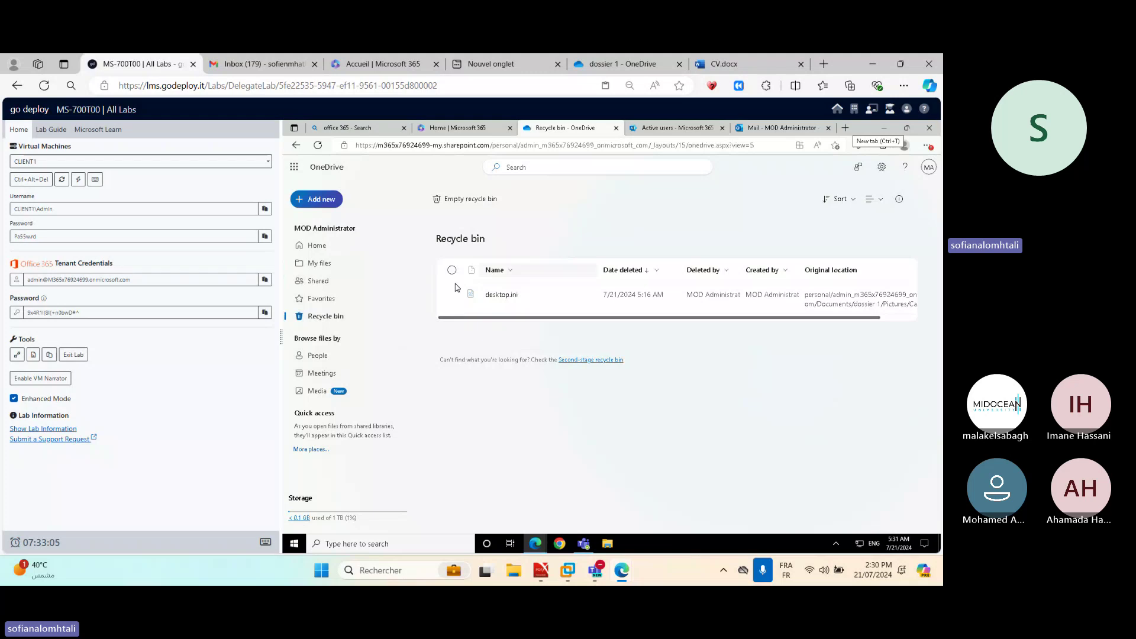
click(452, 295)
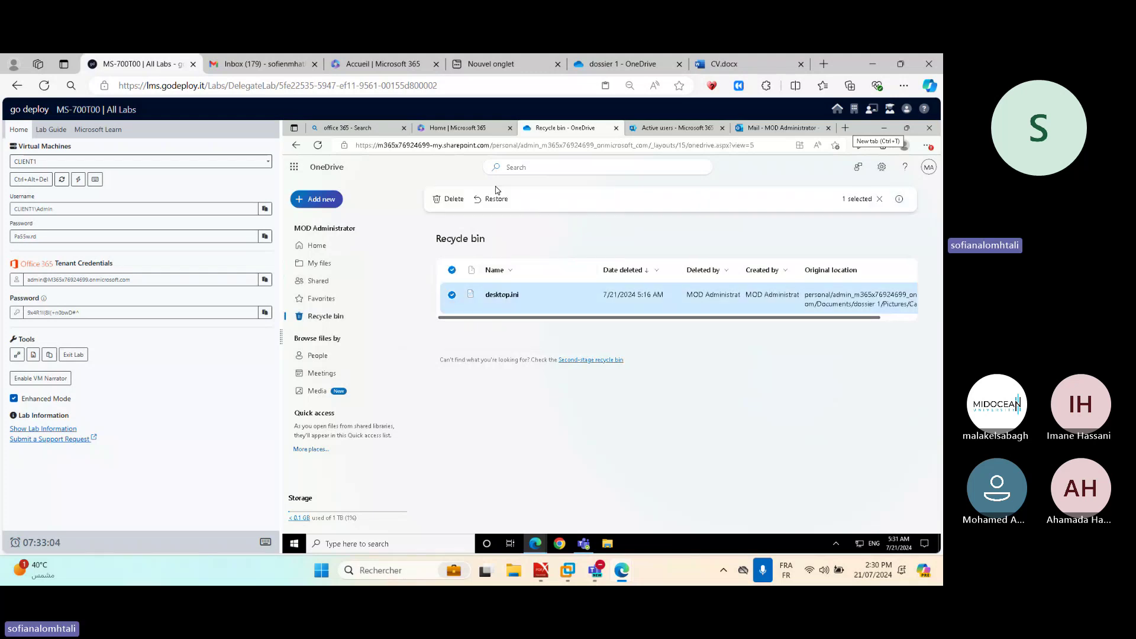
click(492, 199)
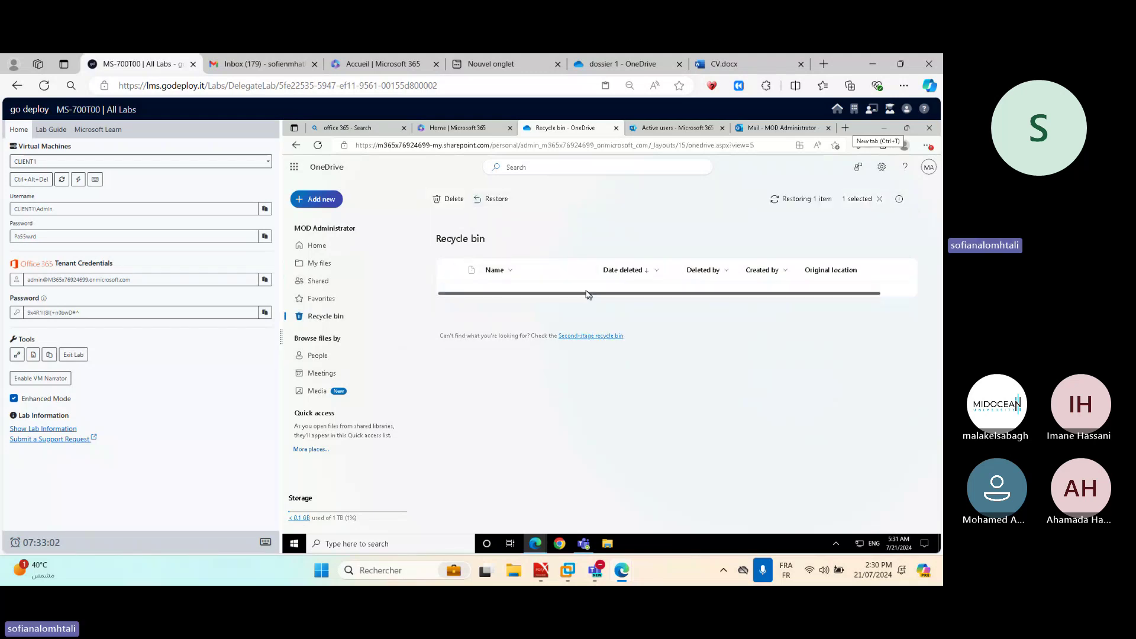
Step: Browse dossier 1 > Pictures > Saved Pictures to find the restored desktop.ini
click(313, 264)
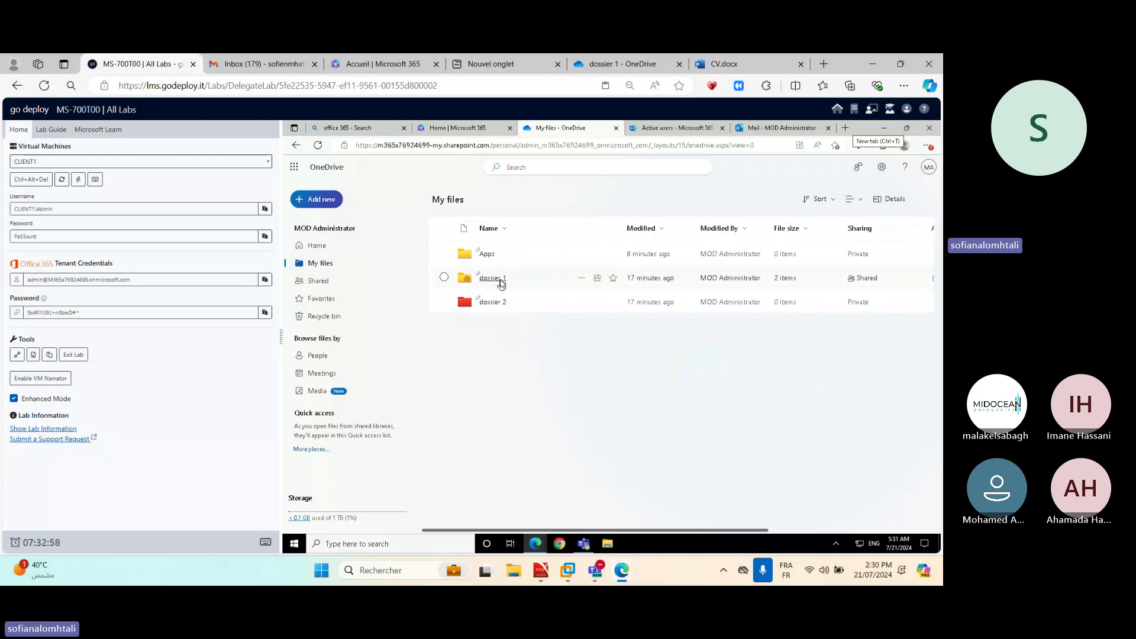
click(501, 283)
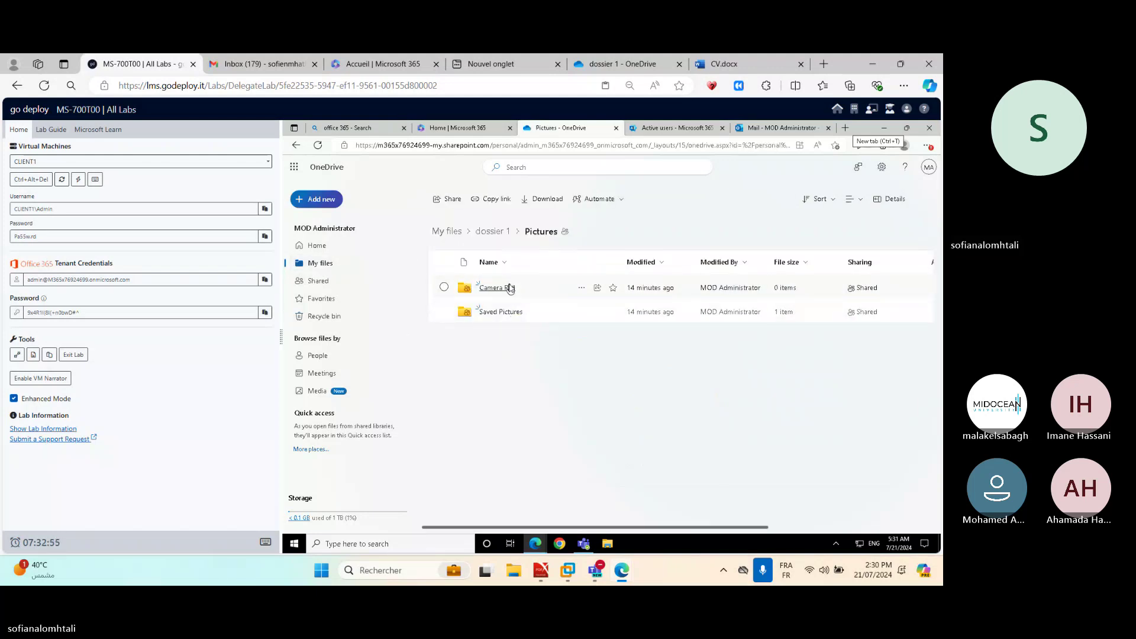
click(496, 288)
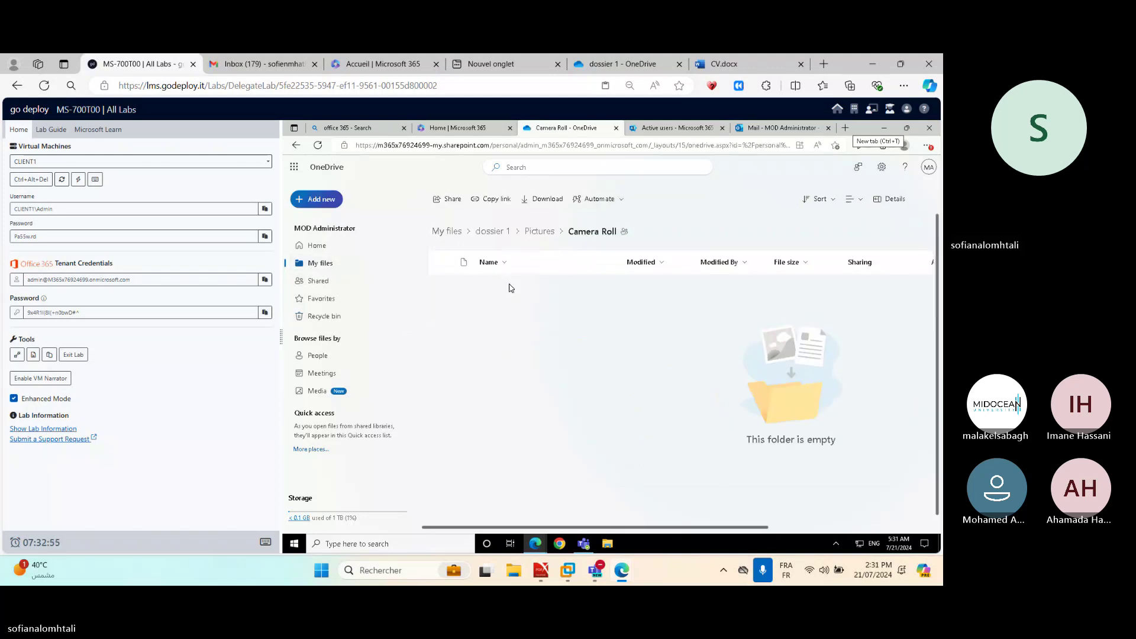
click(541, 233)
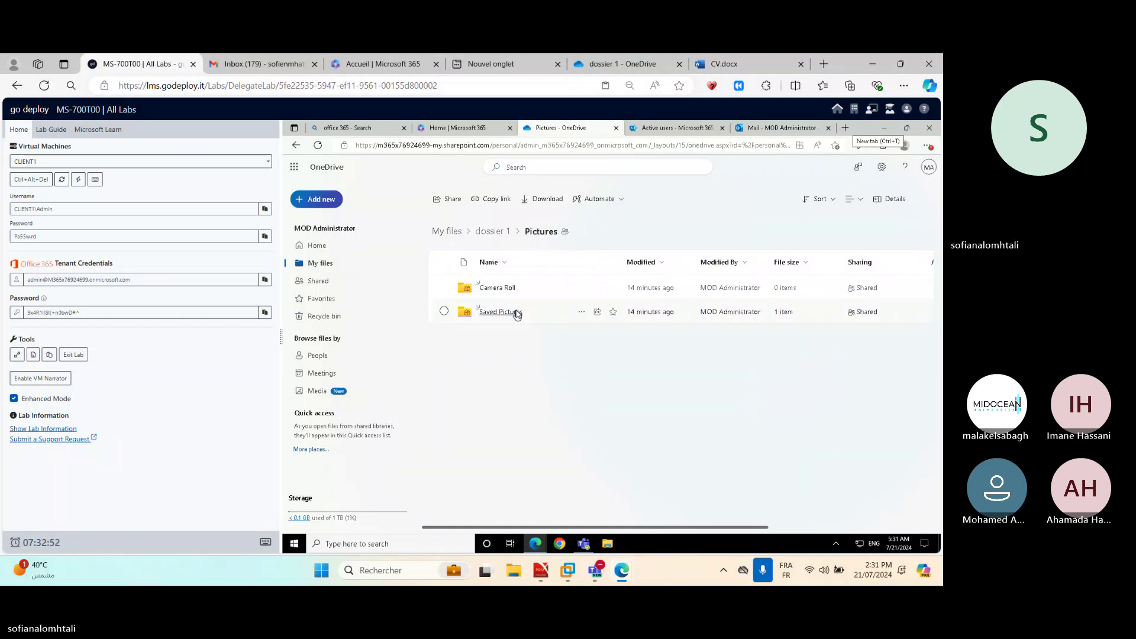
click(516, 312)
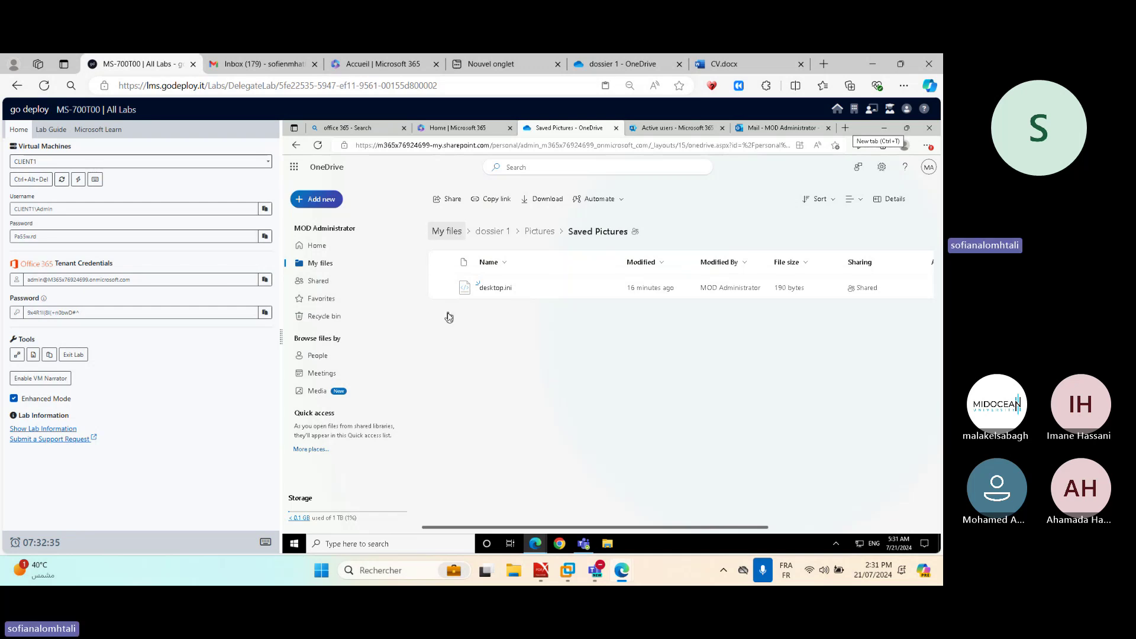
Step: Choose Share from desktop.ini's actions menu
click(581, 291)
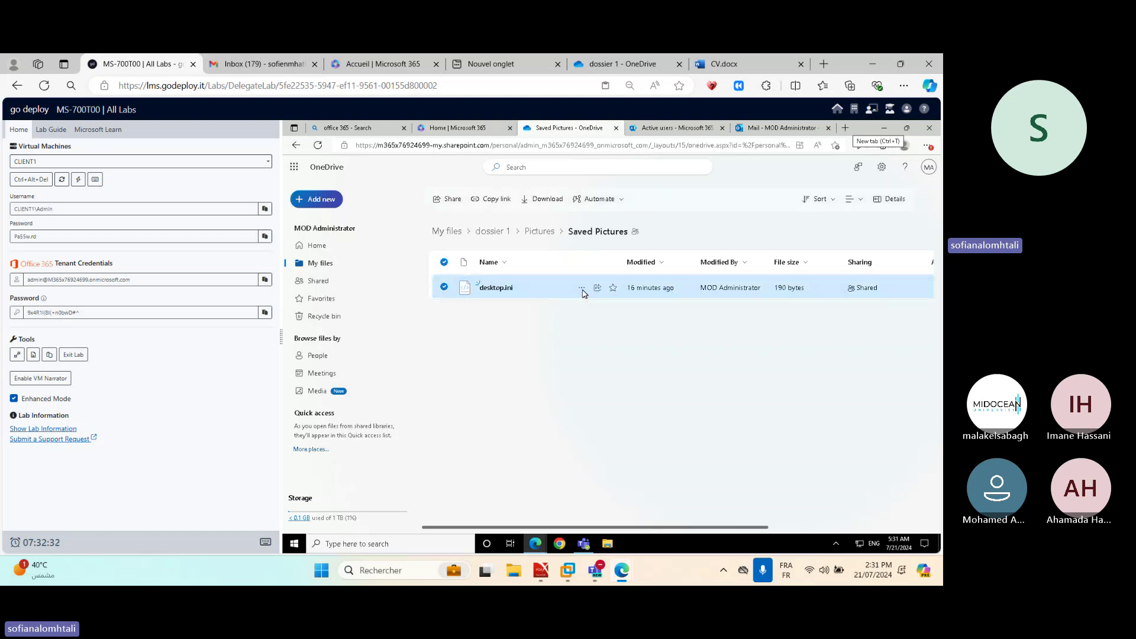
click(583, 289)
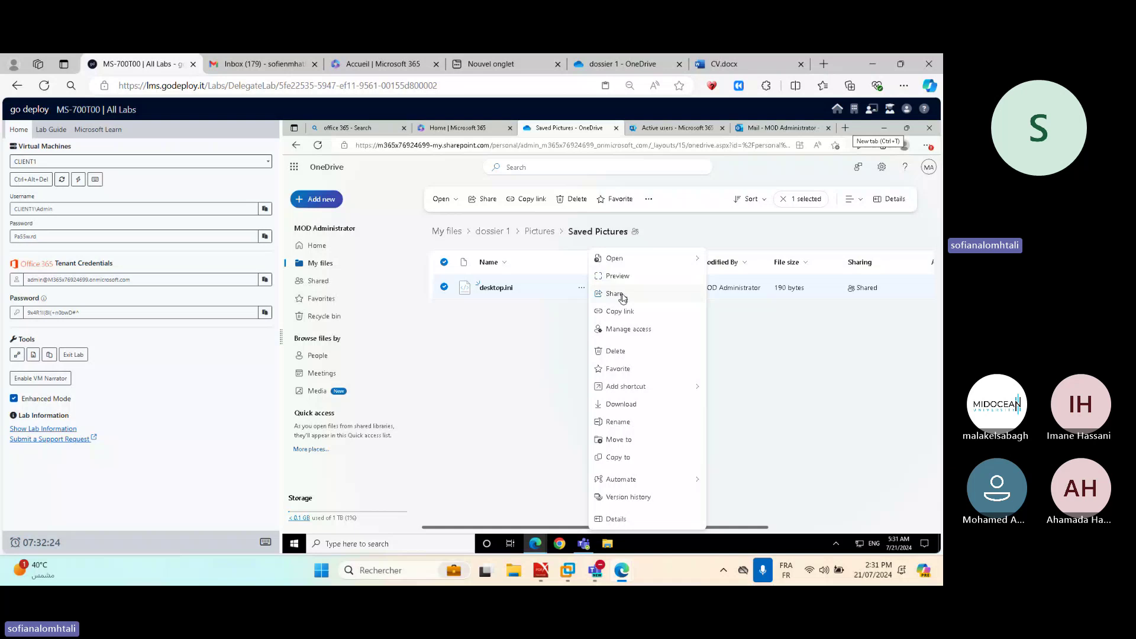
click(621, 295)
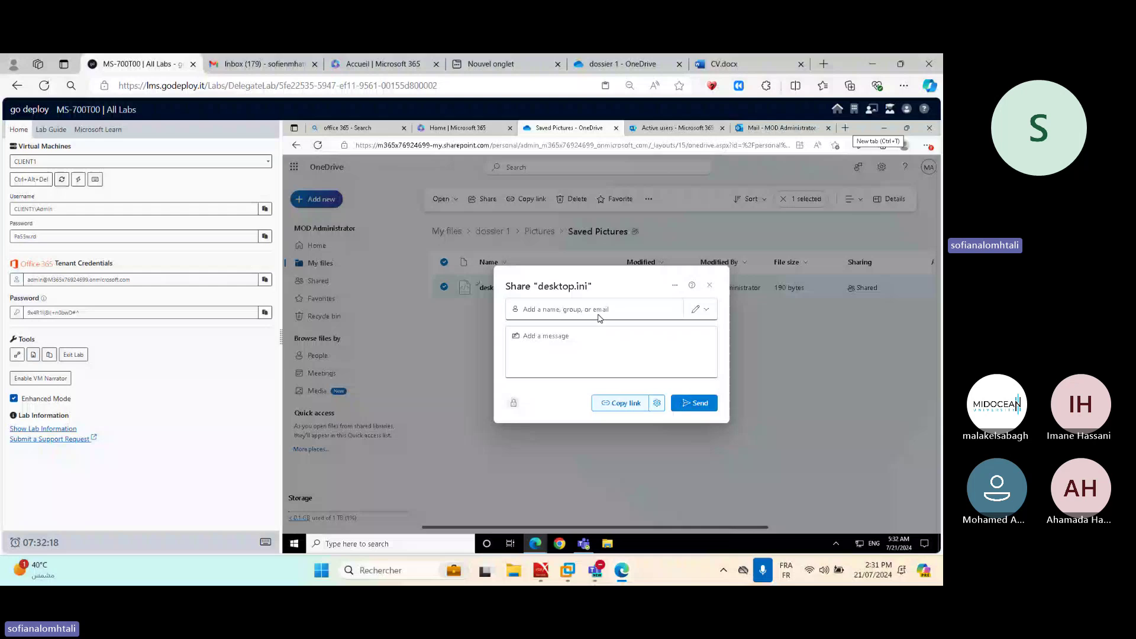
Step: Close the extra dossier 1, CV.docx and empty Edge tabs, returning to the lab tab
click(682, 69)
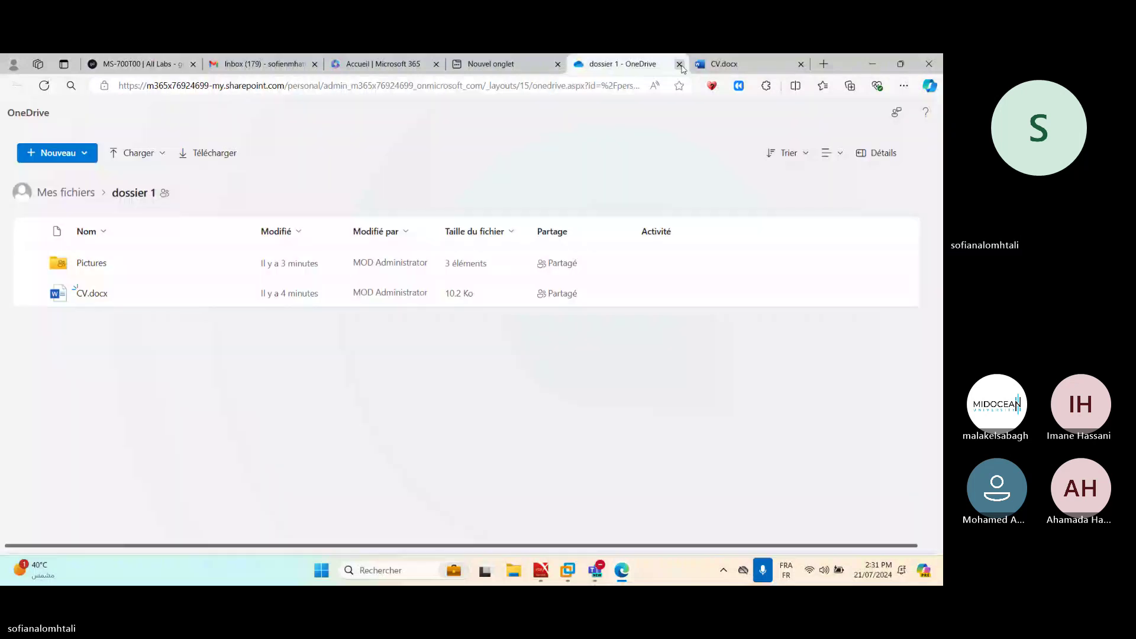
click(680, 67)
click(681, 66)
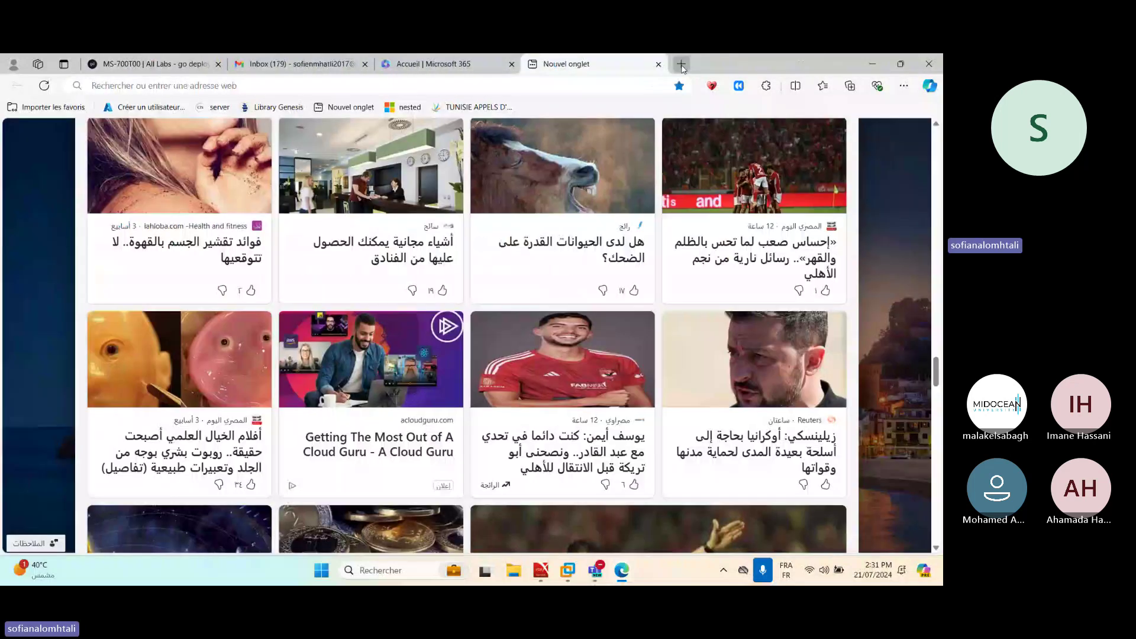
click(658, 63)
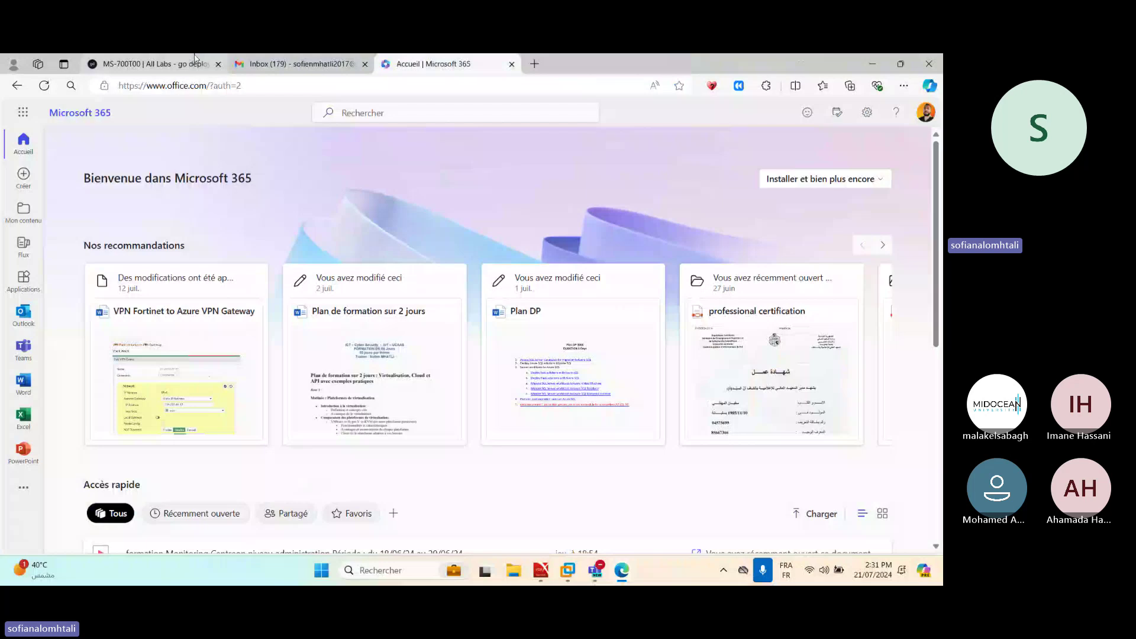
click(194, 61)
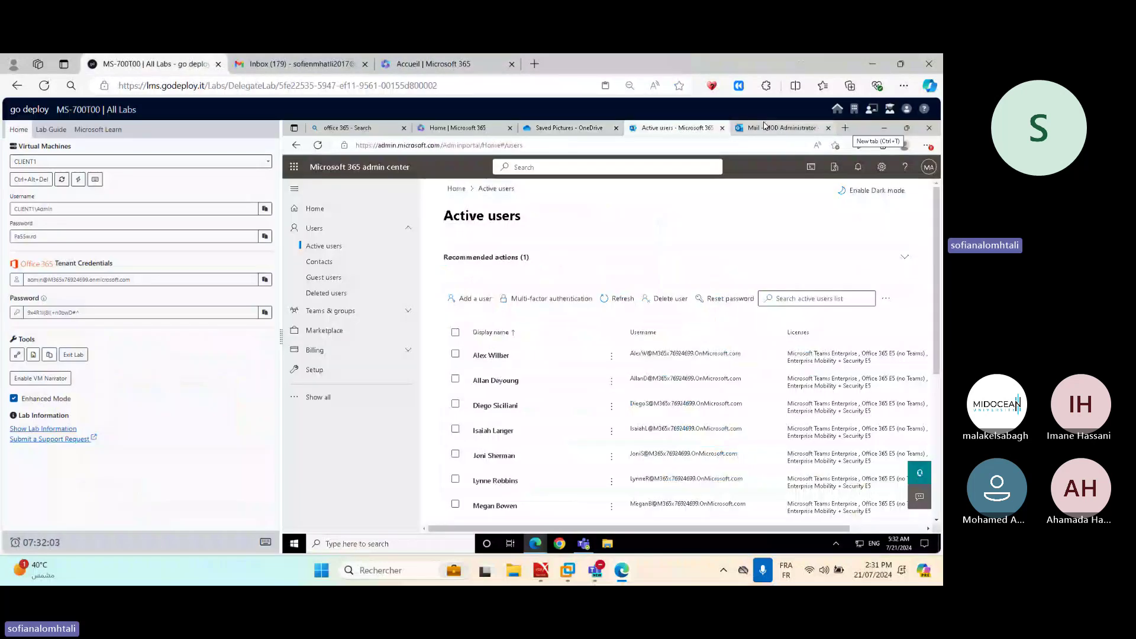
Step: Search for the recipient by name and add the suggested user to the share
click(568, 128)
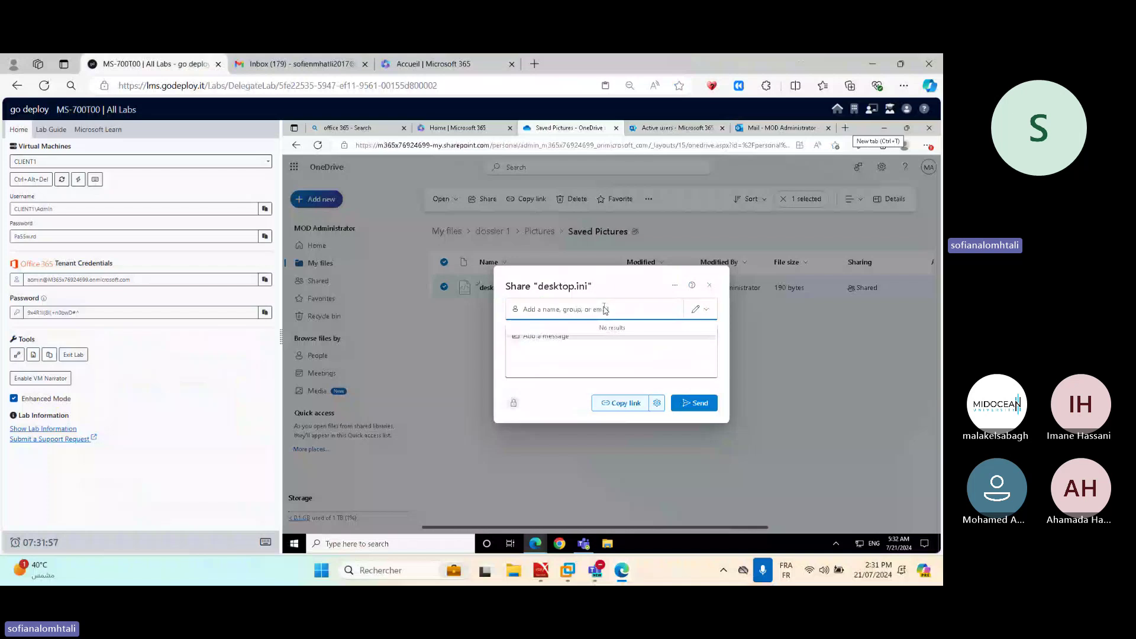
text(allan)
click(526, 330)
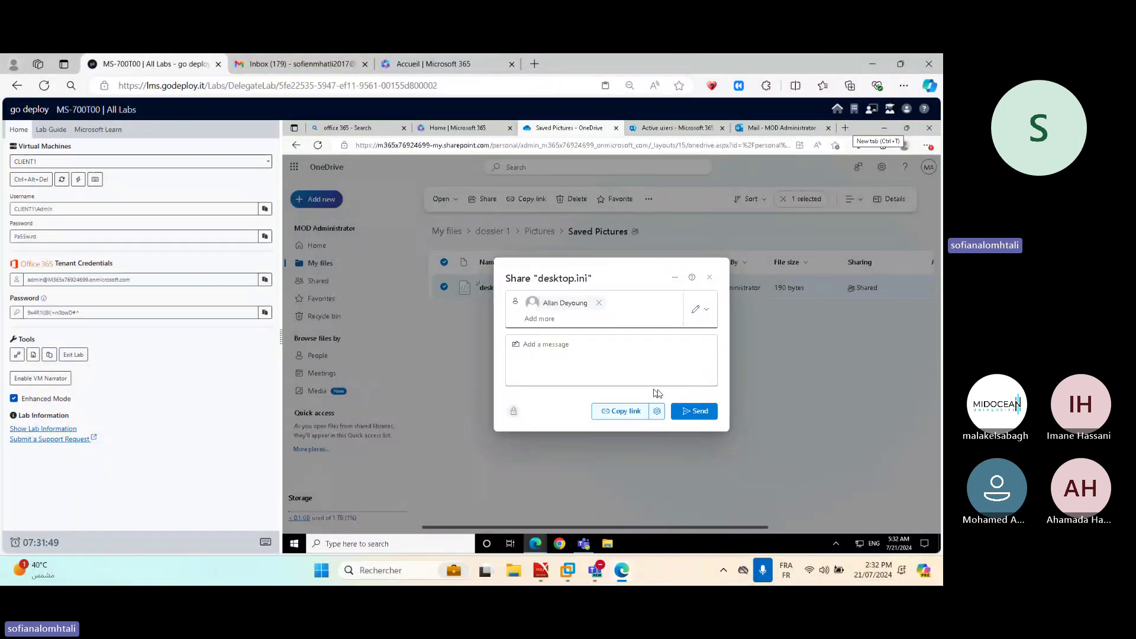
Step: Add the message 'Voile le photo' and copy the editable sharing link
click(539, 368)
text(Voile)
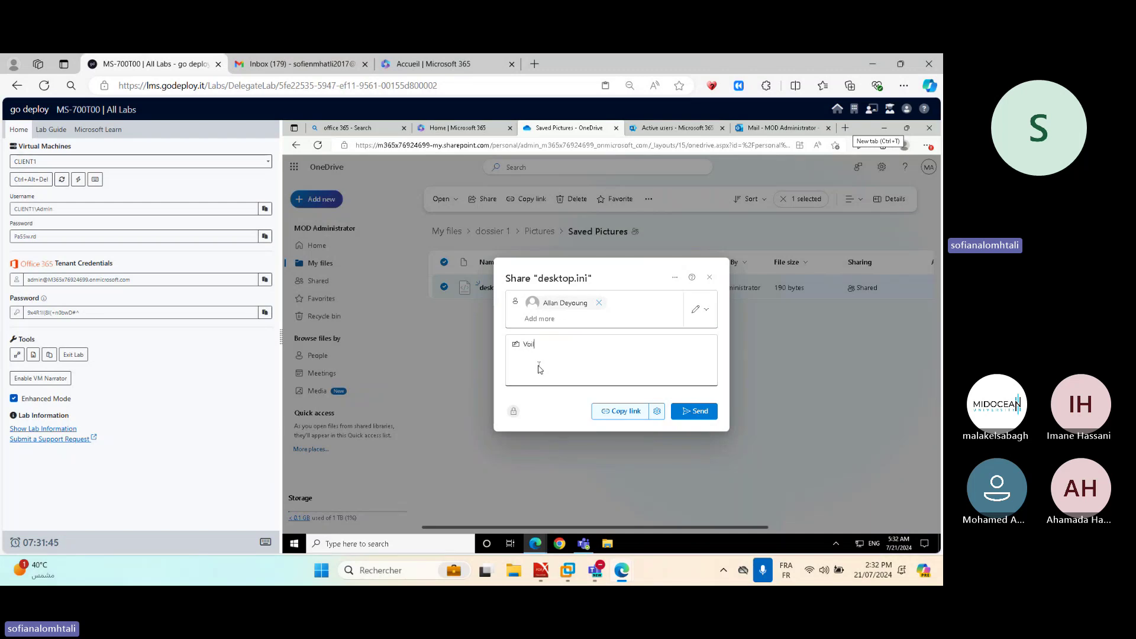
text( le p)
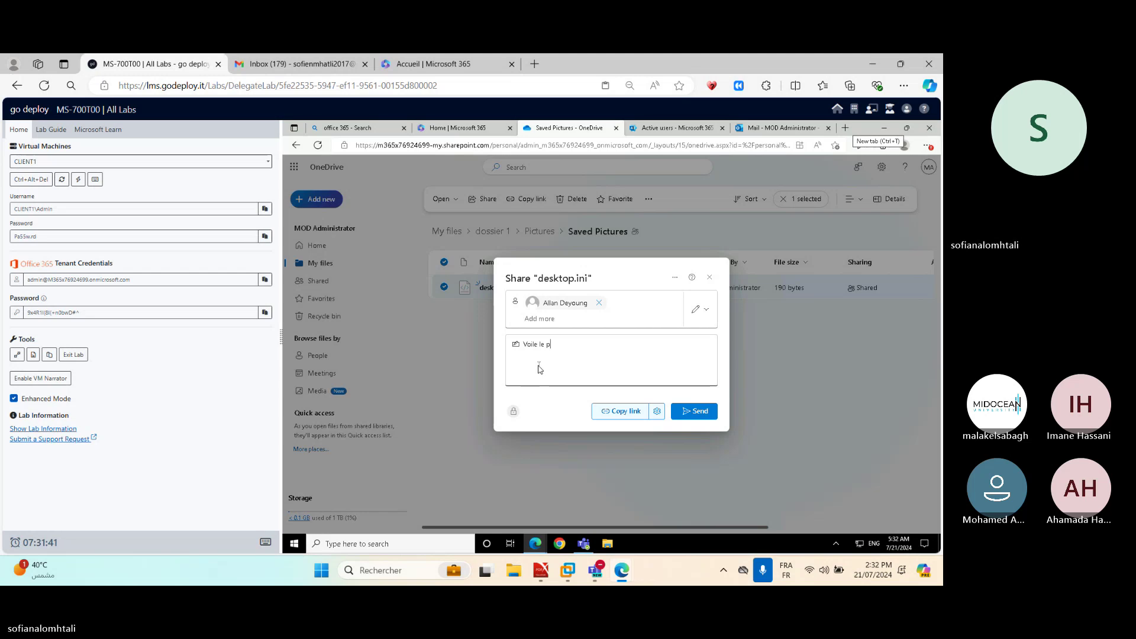
text(hoto)
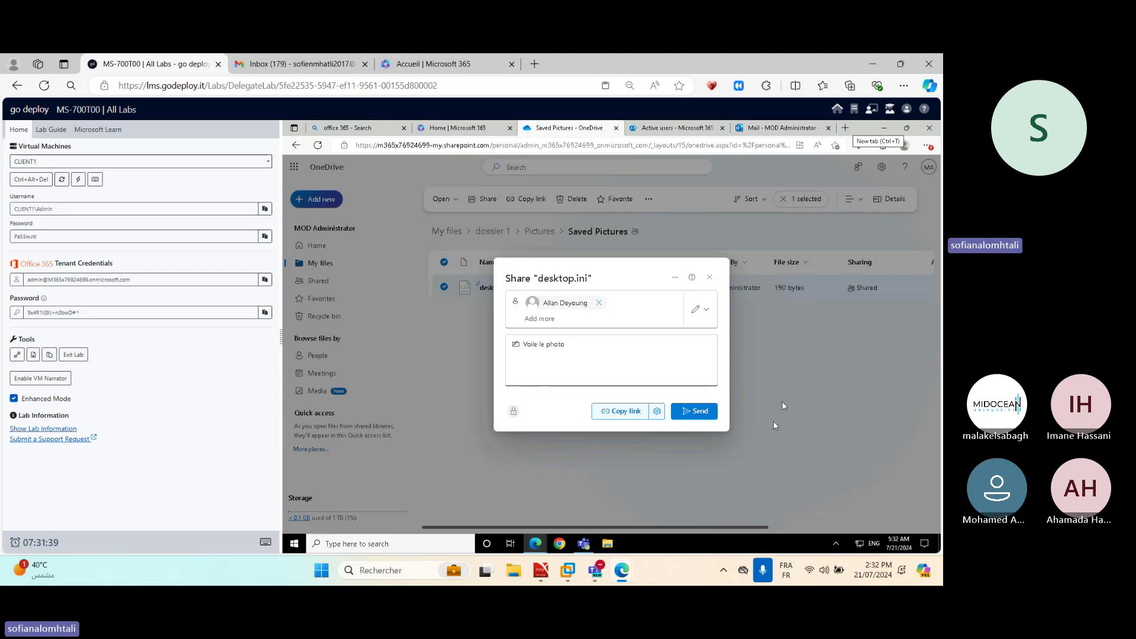
click(657, 411)
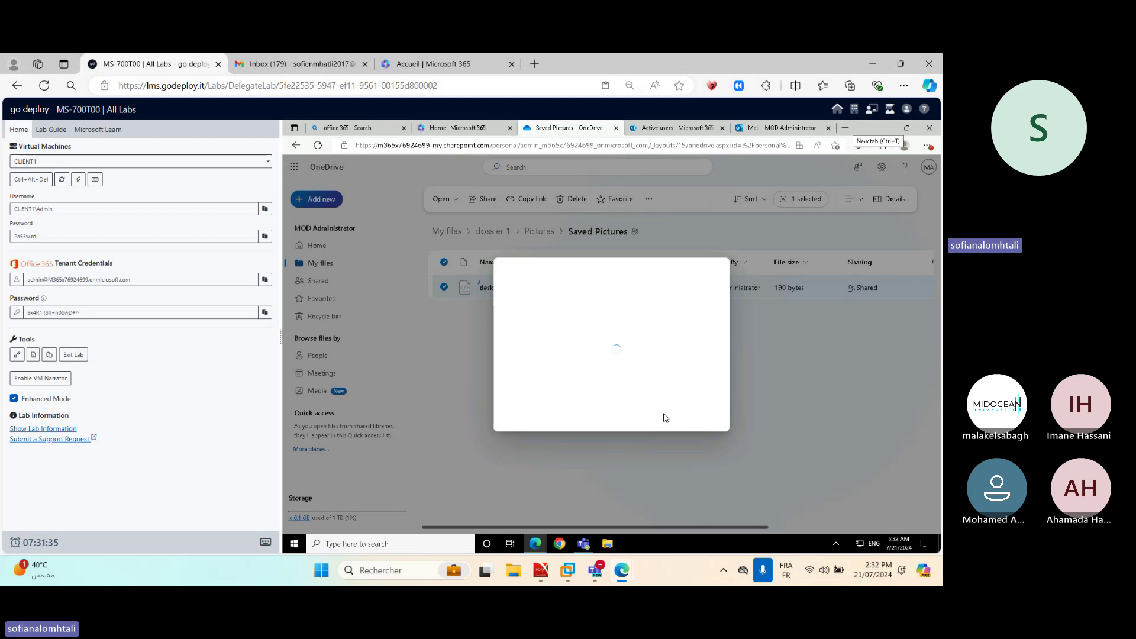
click(650, 471)
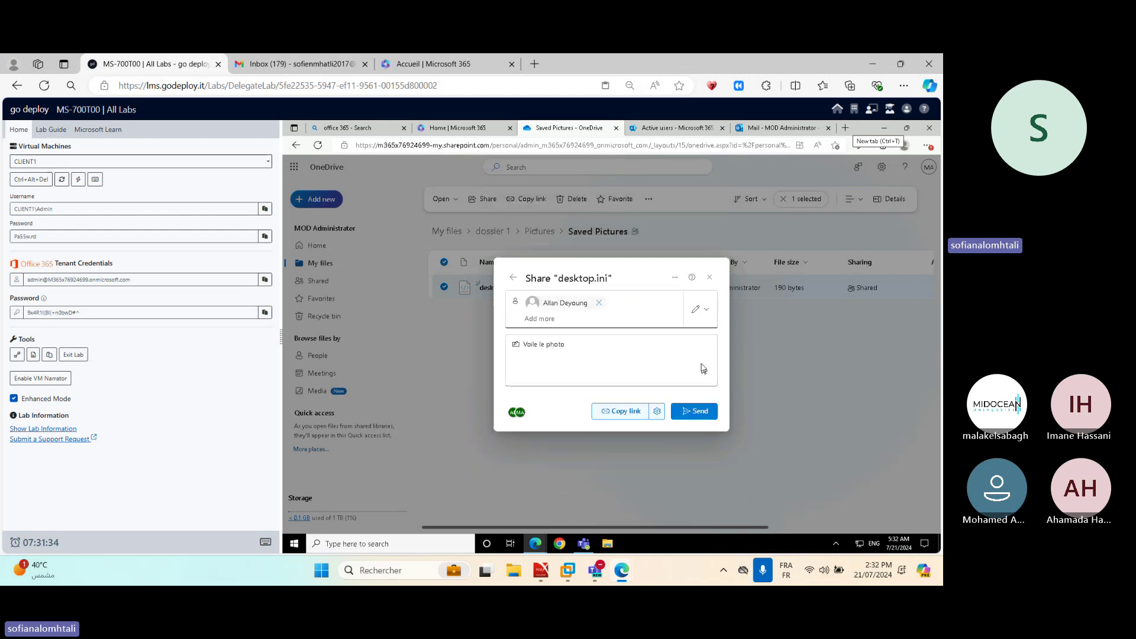
click(656, 407)
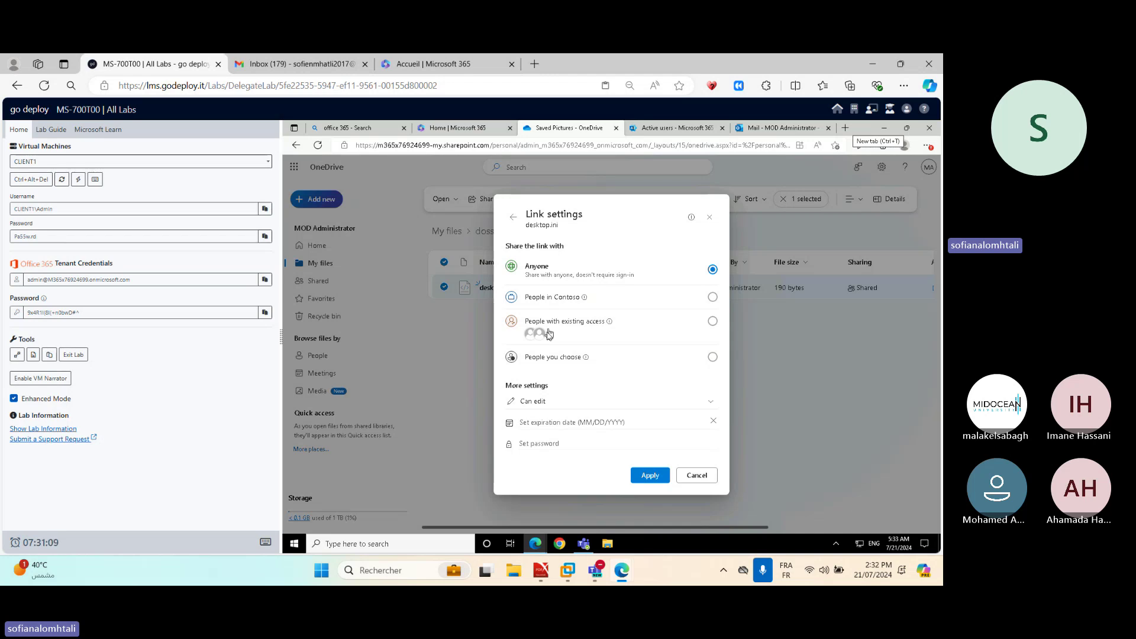
drag(615, 278, 635, 316)
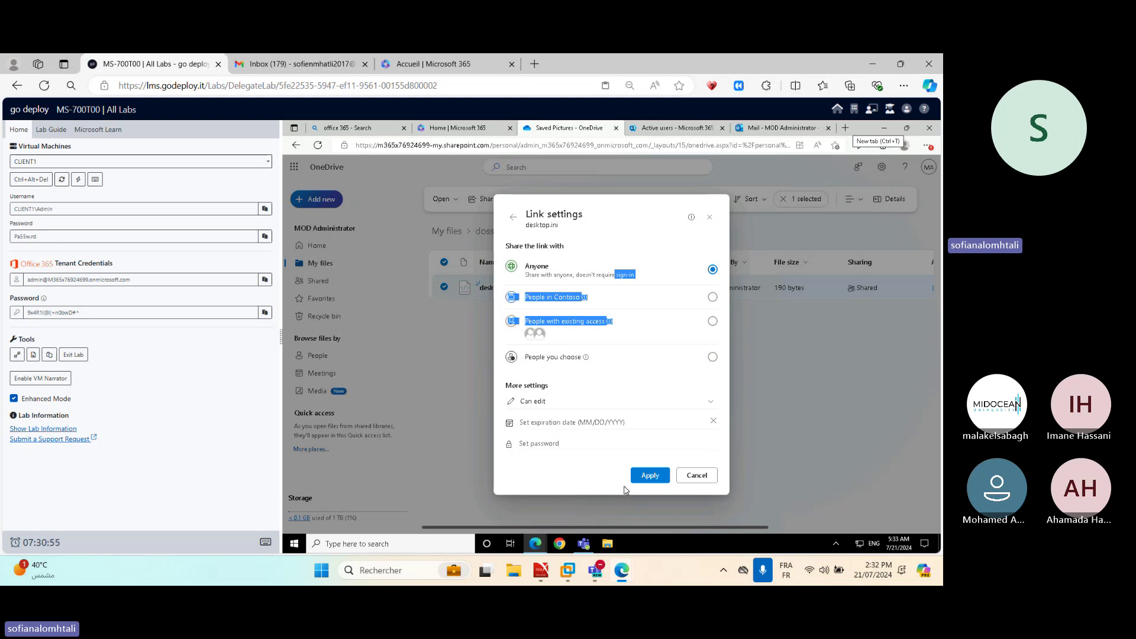
click(649, 476)
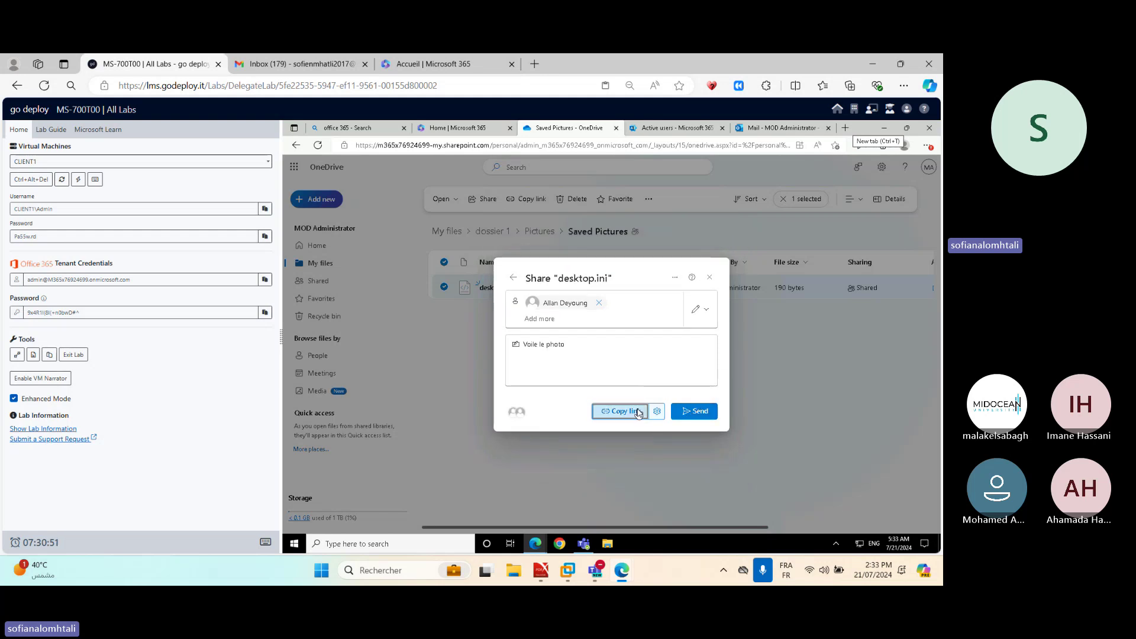
click(626, 411)
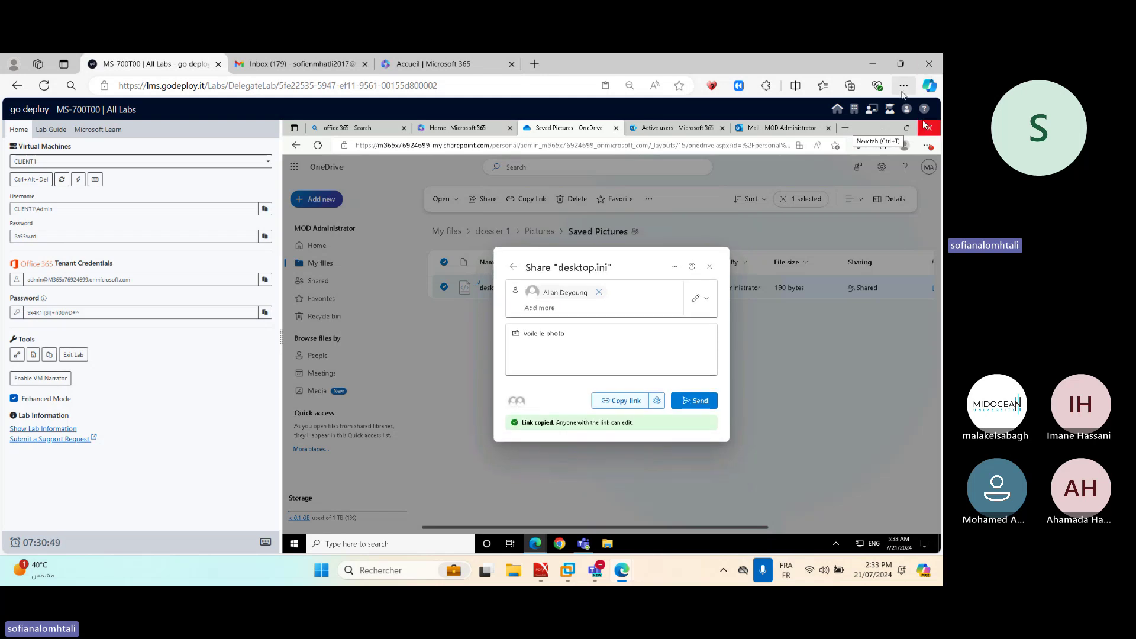
Step: Open the copied desktop.ini link in a new InPrivate window to view its contents
click(903, 85)
click(828, 144)
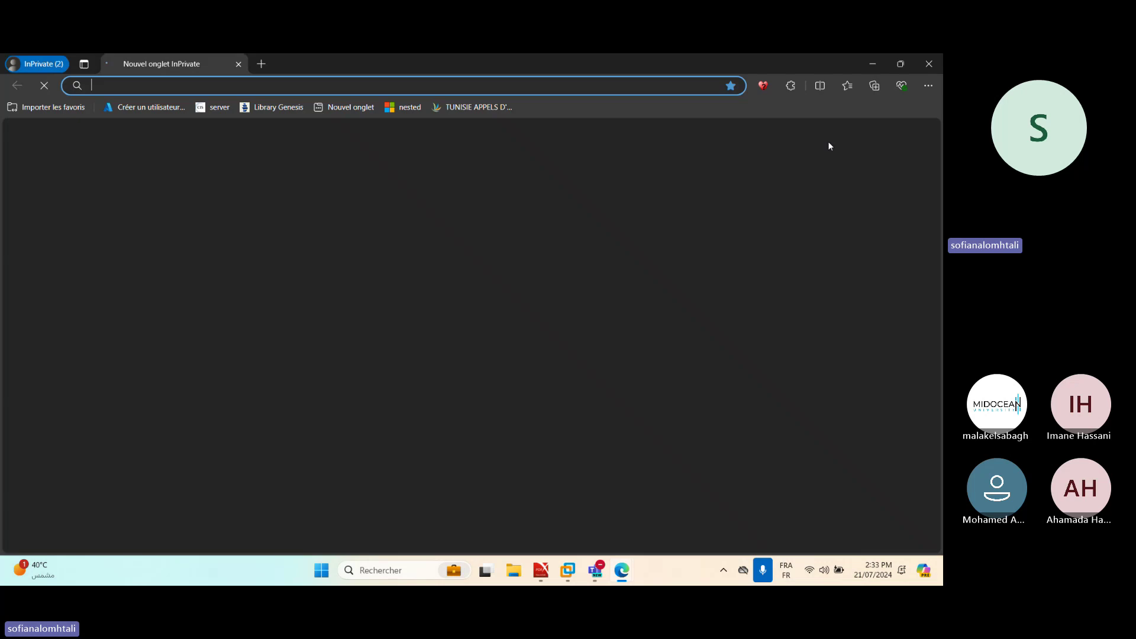
key(ctrl+v)
key(Return)
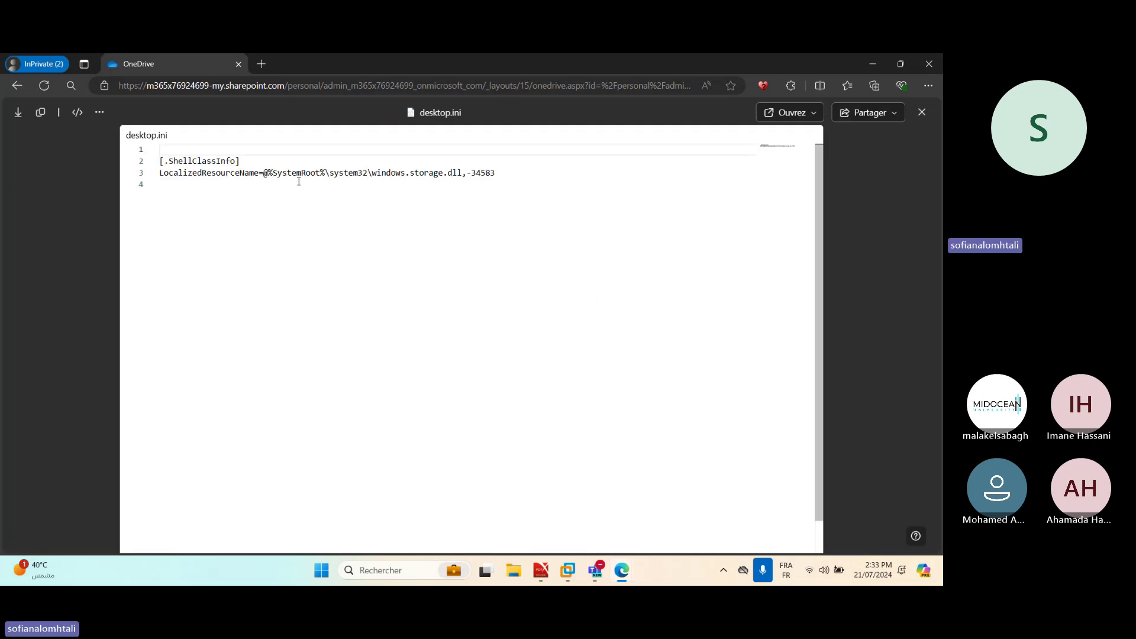
click(265, 188)
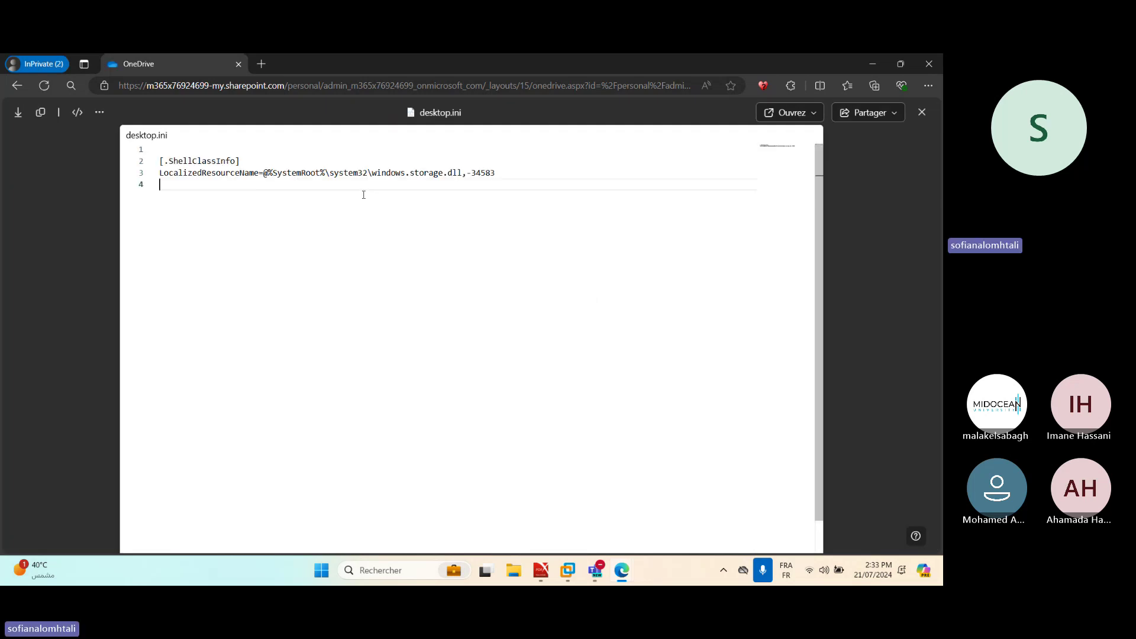
click(518, 171)
Step: Download desktop.ini, keep the blocked download as _desktop.ini, and close the opened text file
click(19, 114)
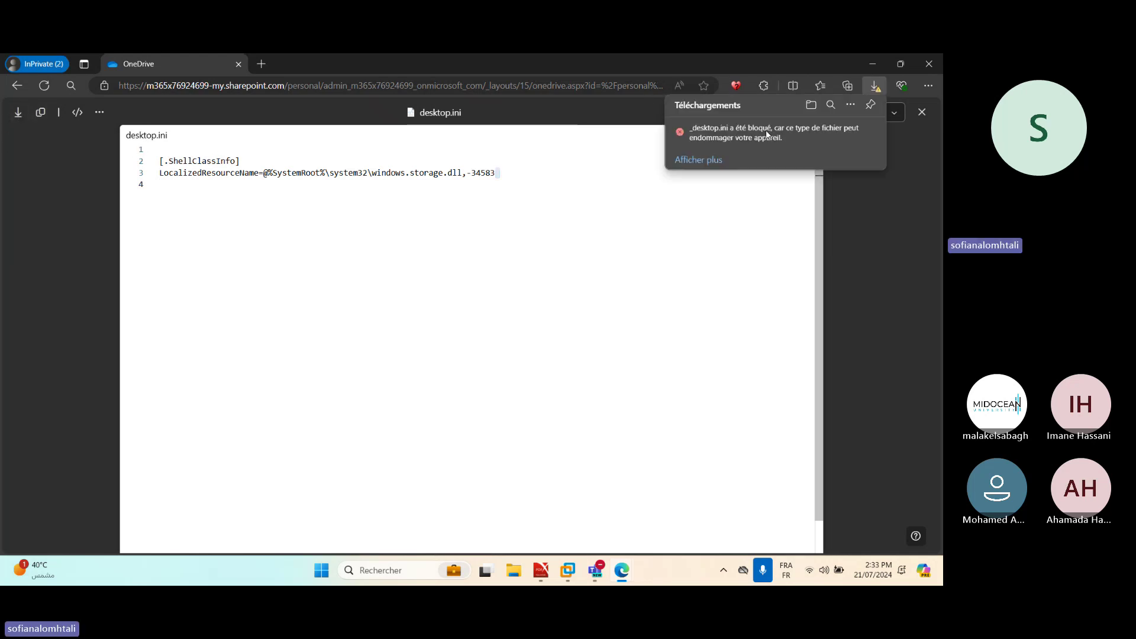
click(701, 160)
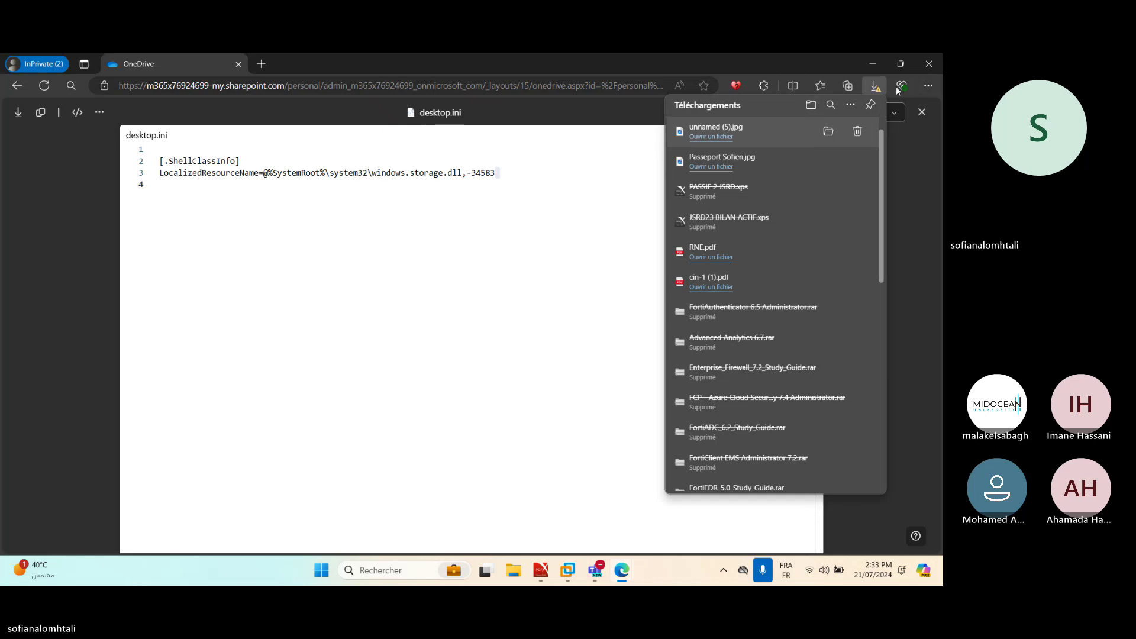
click(872, 86)
click(873, 86)
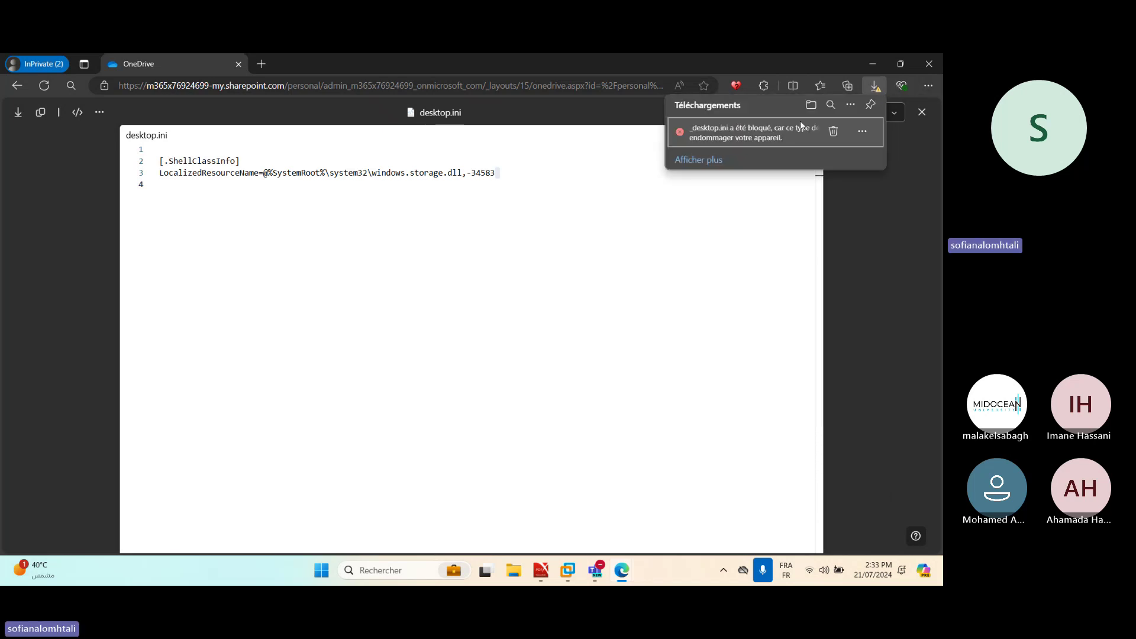
click(862, 134)
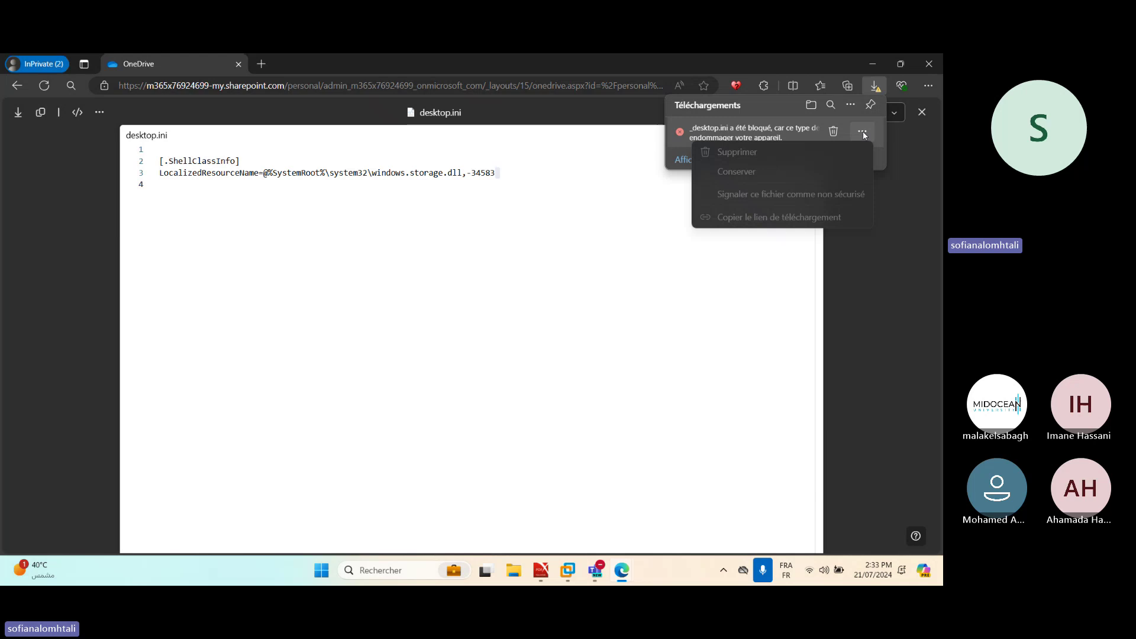
click(778, 168)
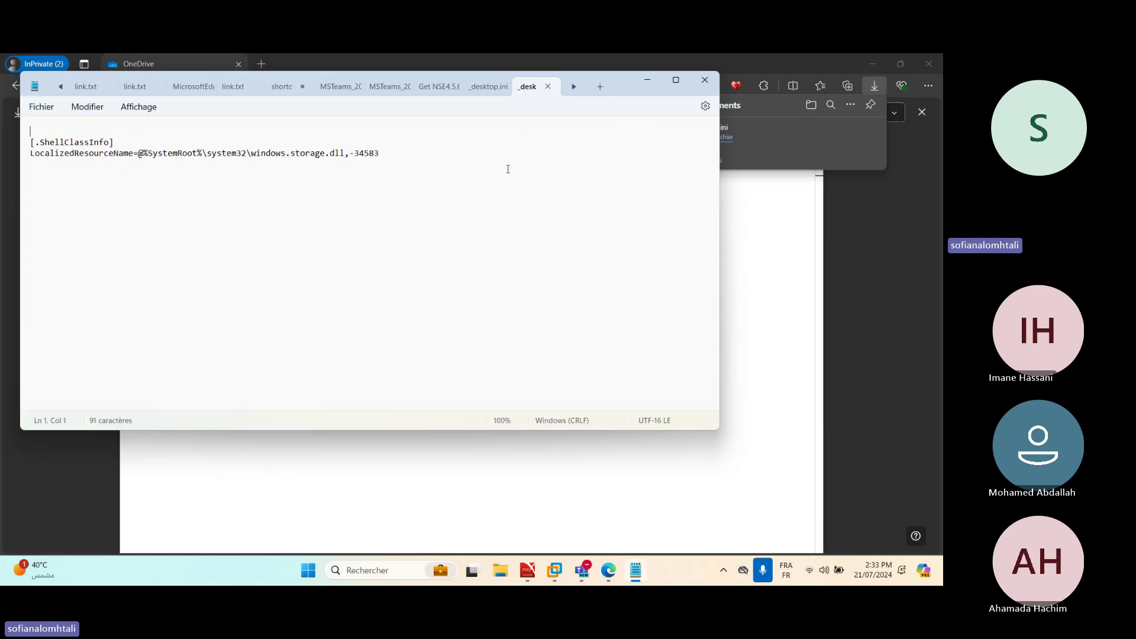
click(706, 79)
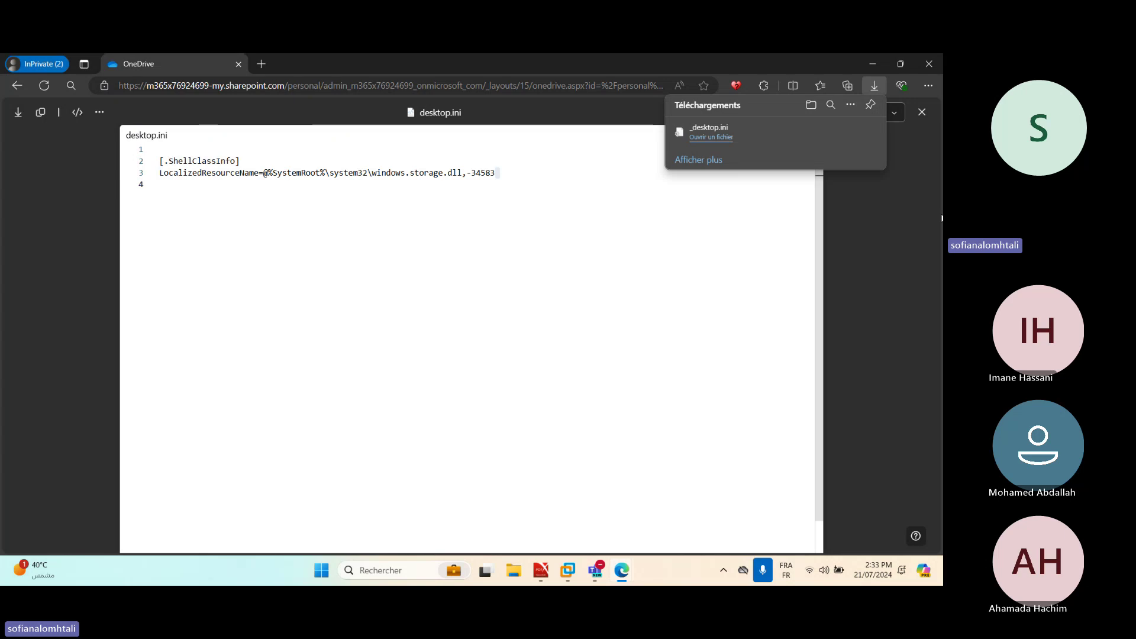
Step: Close the InPrivate window, send the desktop.ini edit invitation, and dismiss the confirmation
click(928, 69)
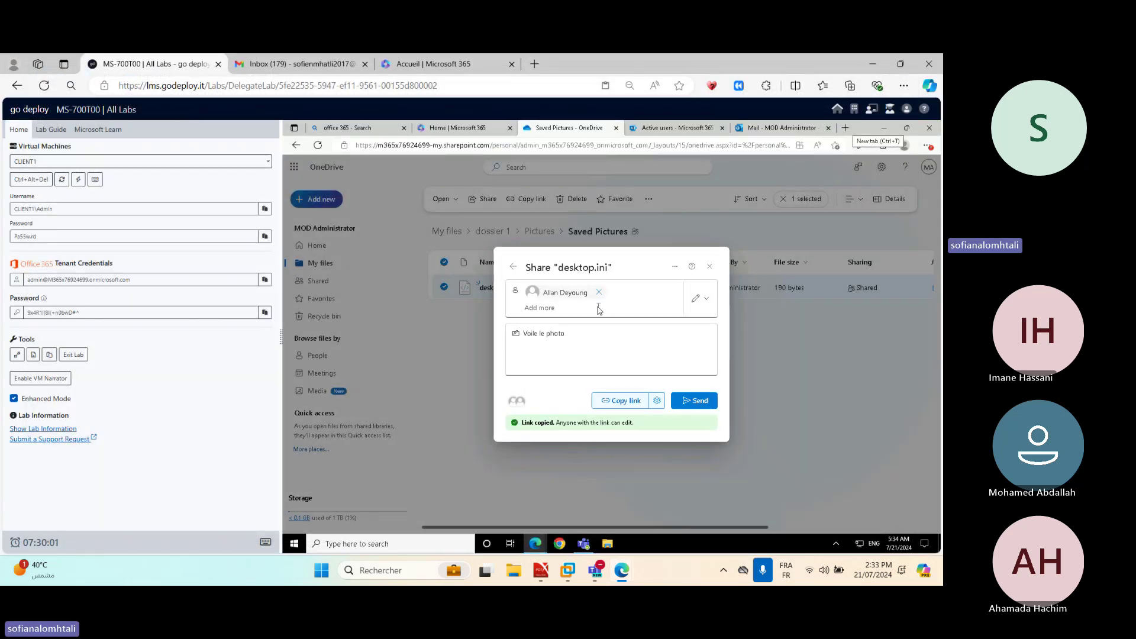
click(598, 309)
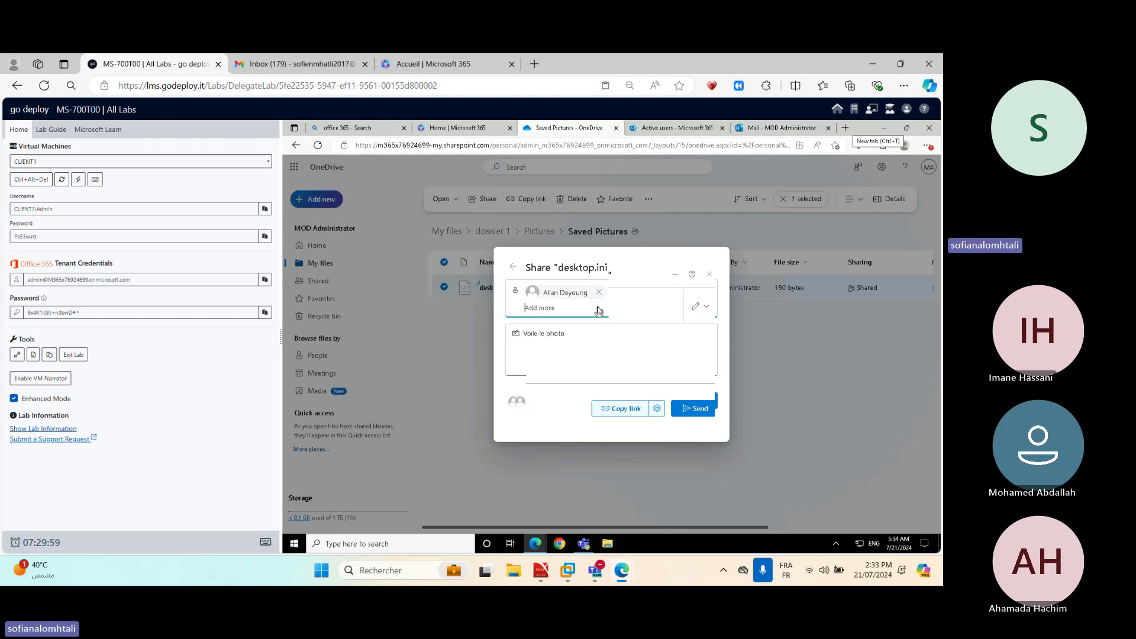
click(696, 411)
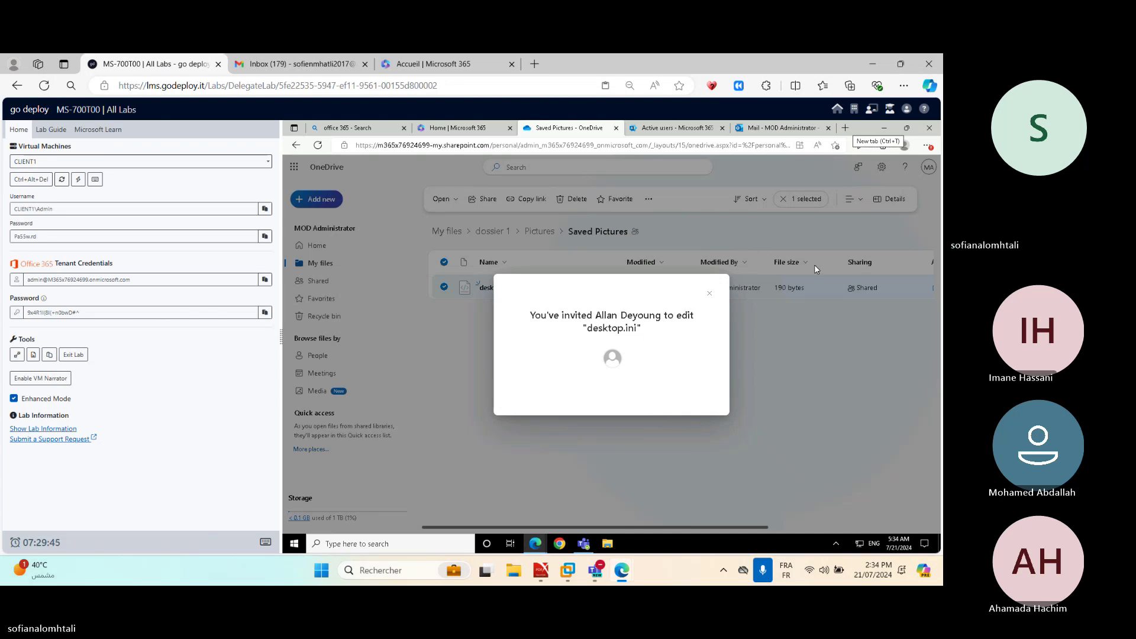
click(733, 304)
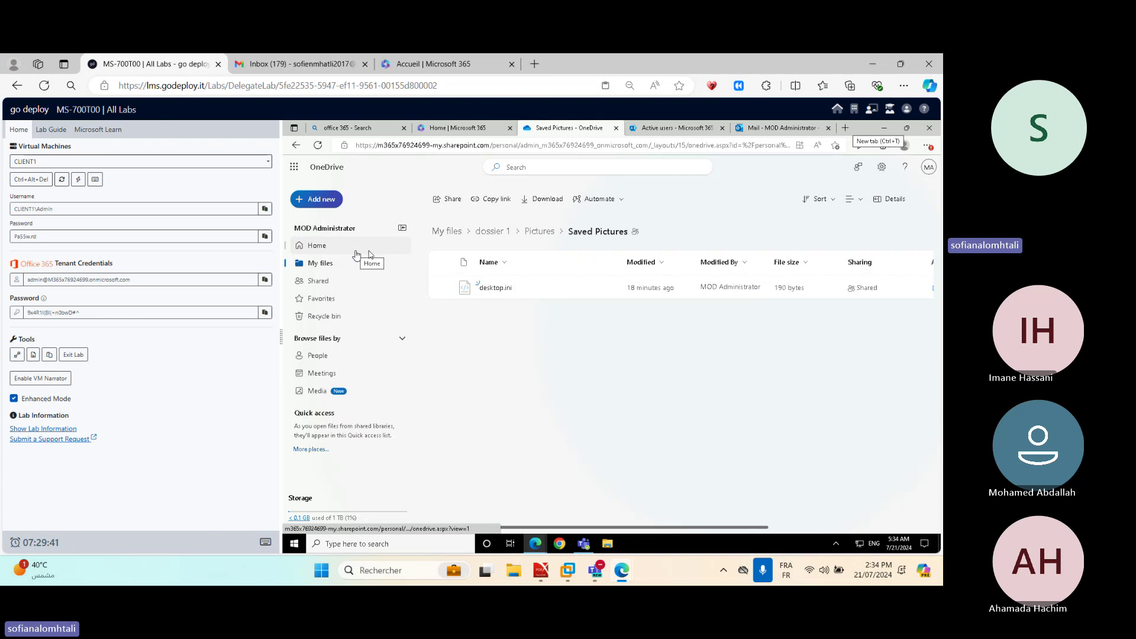
Step: Open the Manage access view for desktop.ini
click(447, 294)
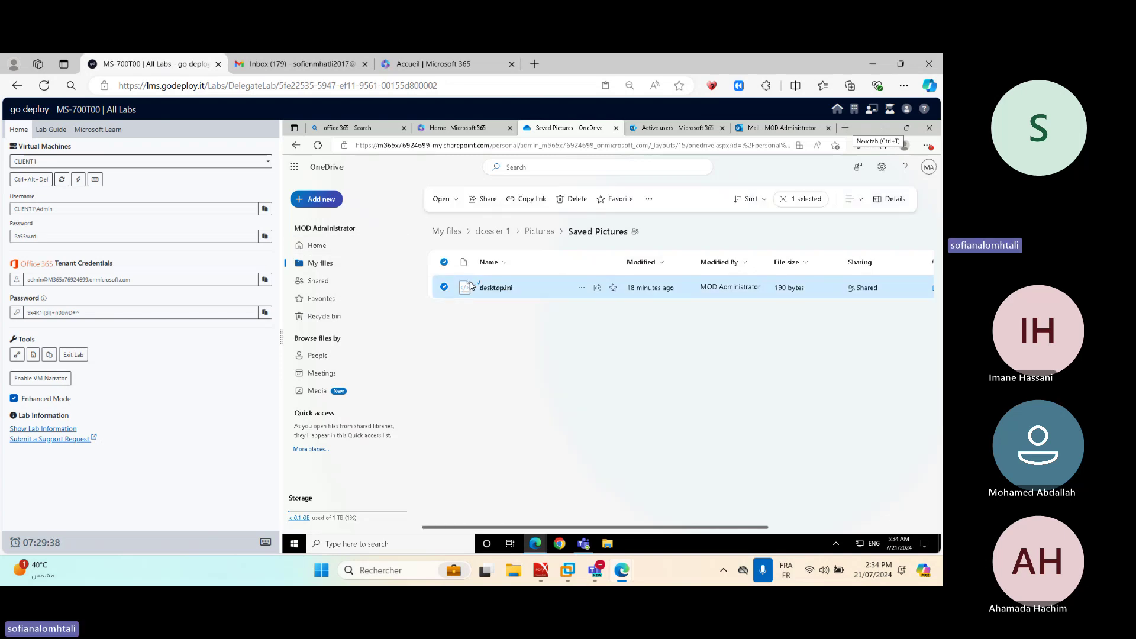
click(582, 289)
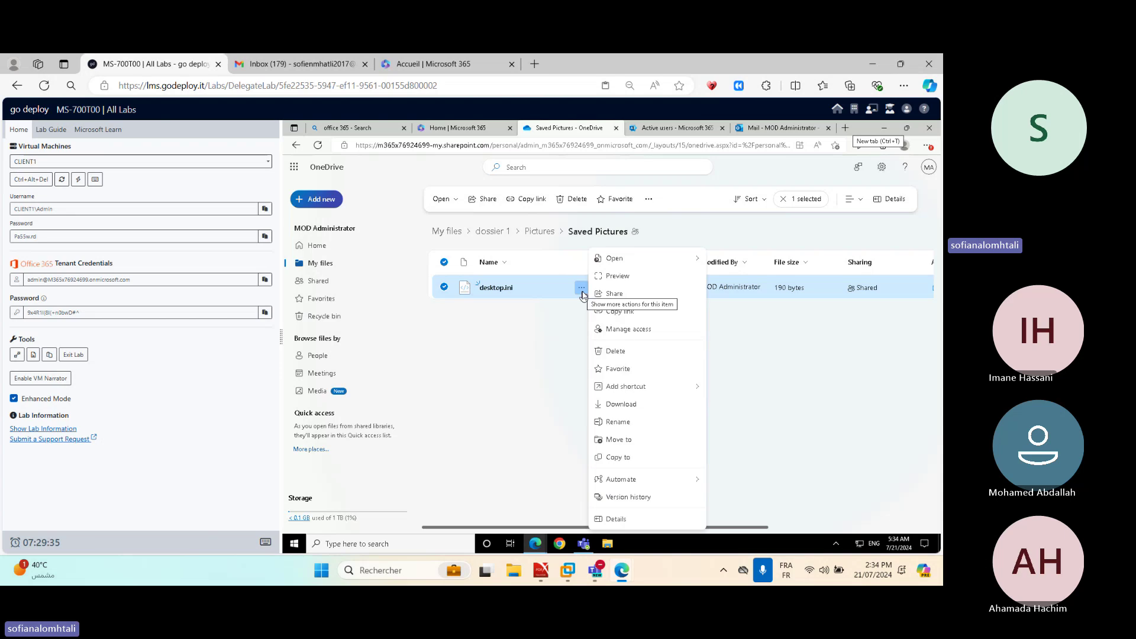
click(654, 335)
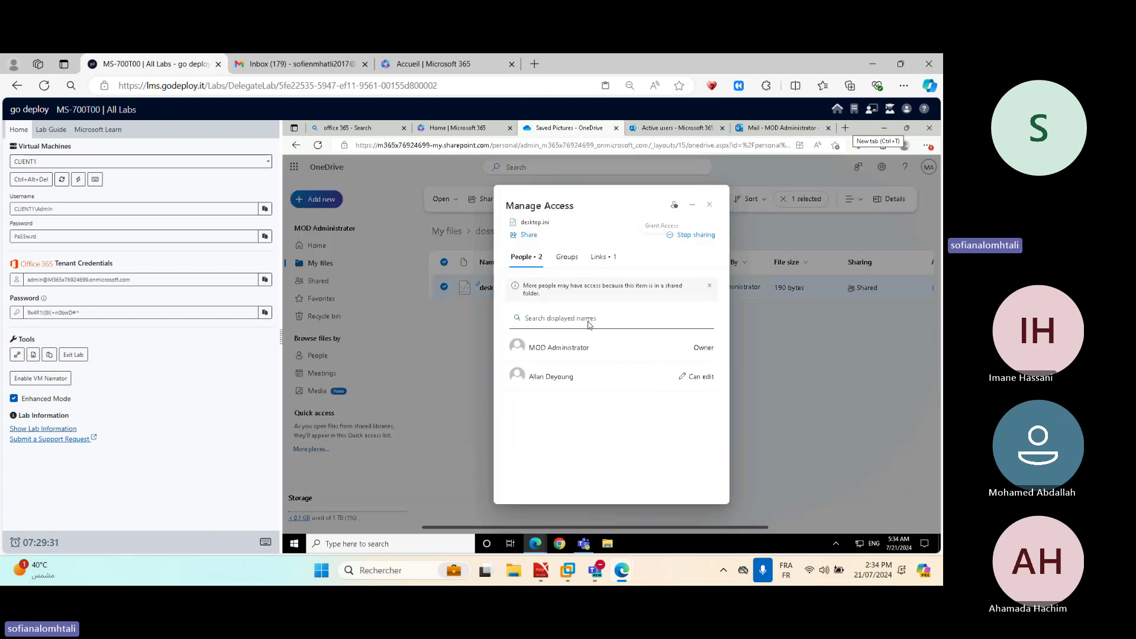
click(529, 236)
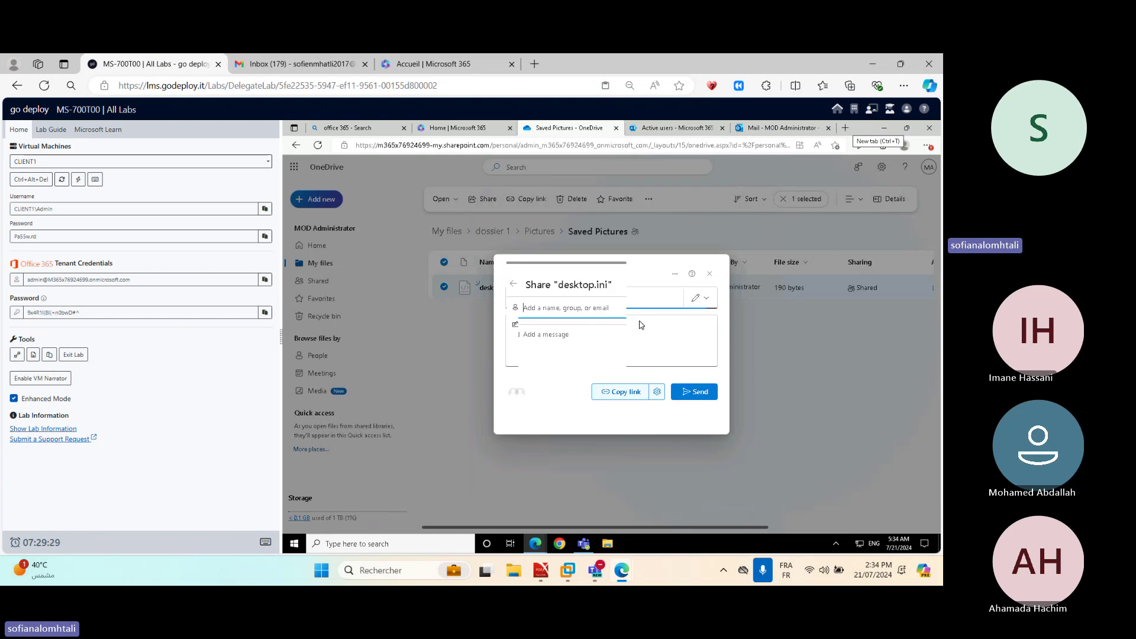
click(515, 289)
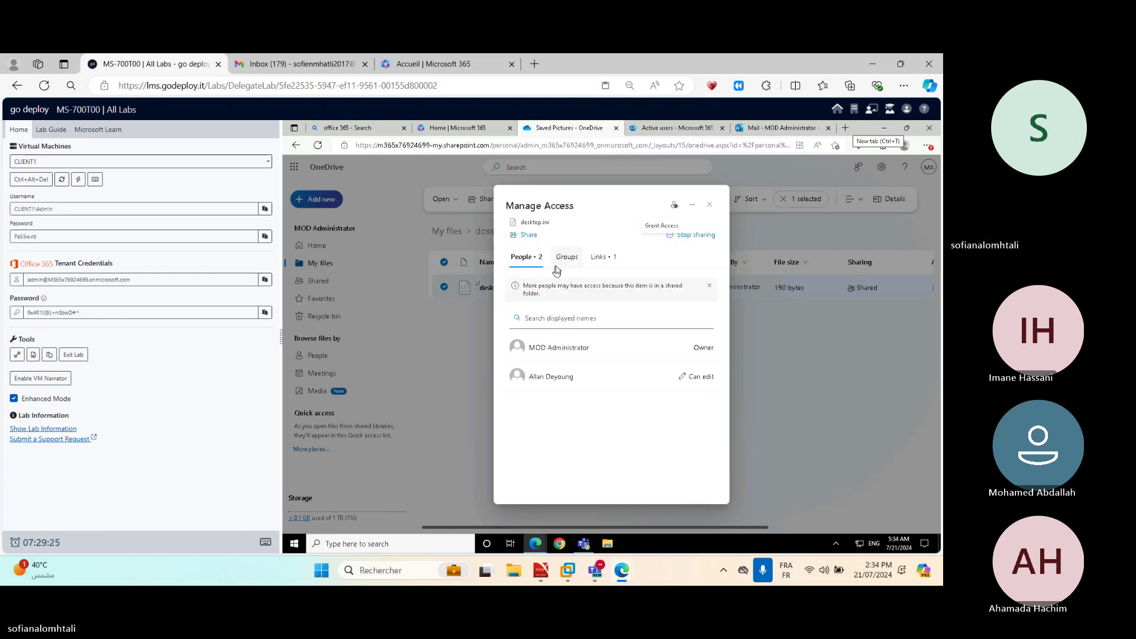
Step: Review the People and Groups tabs and expand the invited user's anyone-with-the-link edit access
click(556, 270)
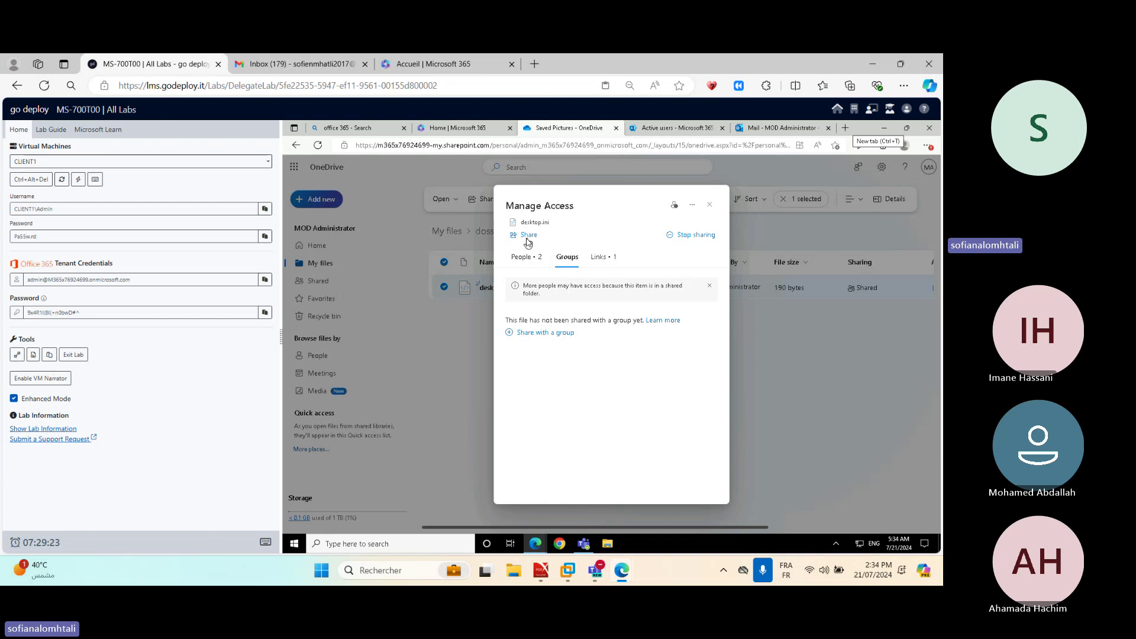
click(524, 258)
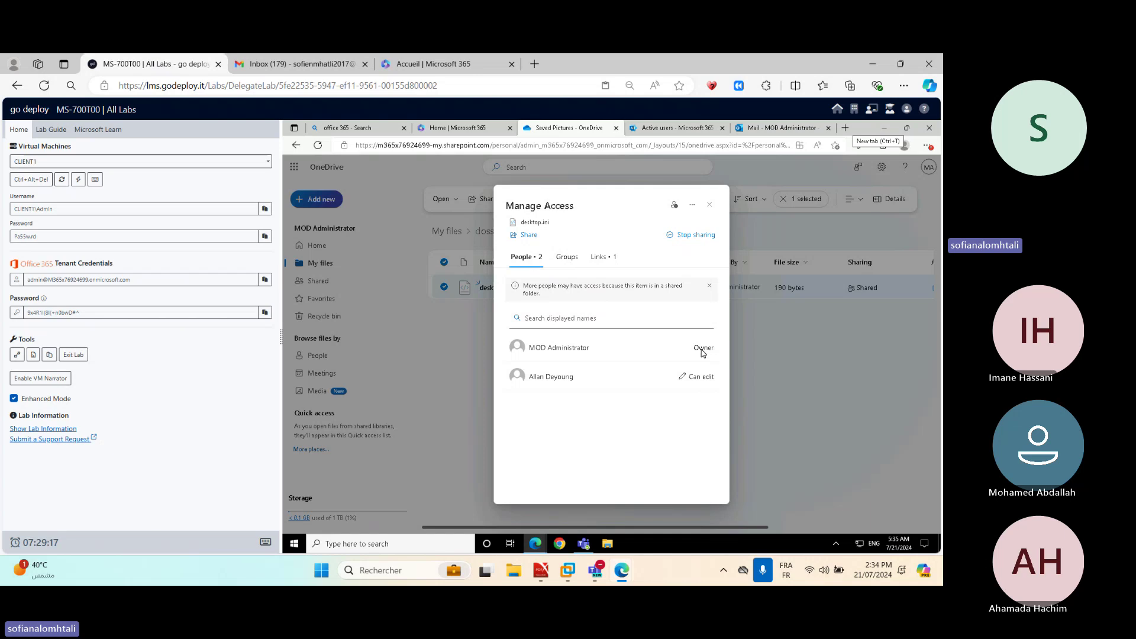
click(702, 379)
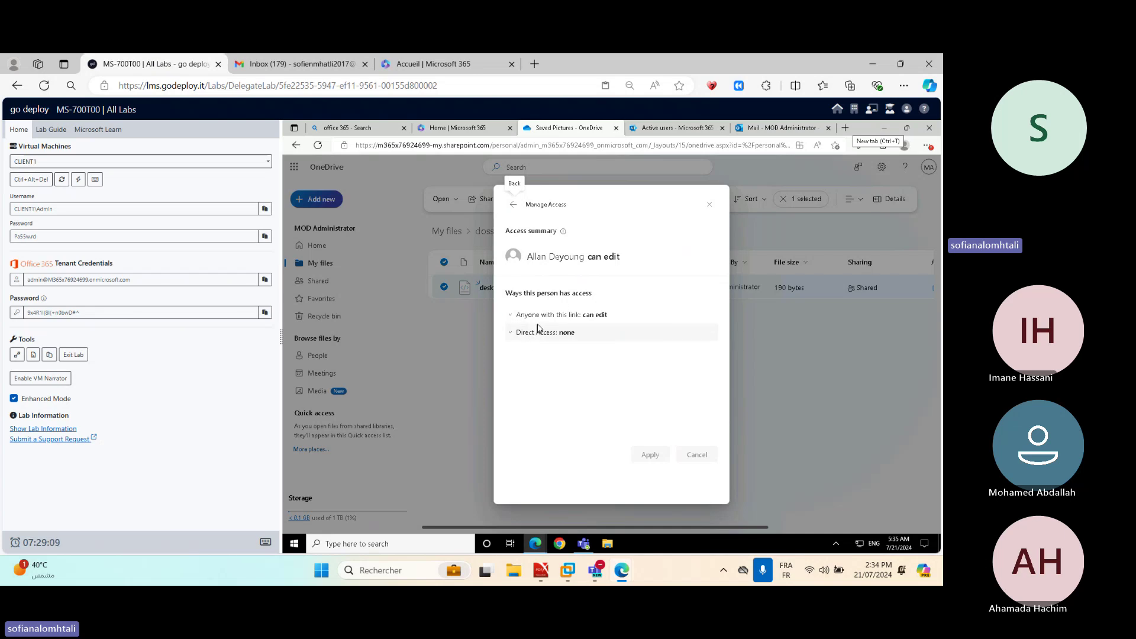
click(594, 320)
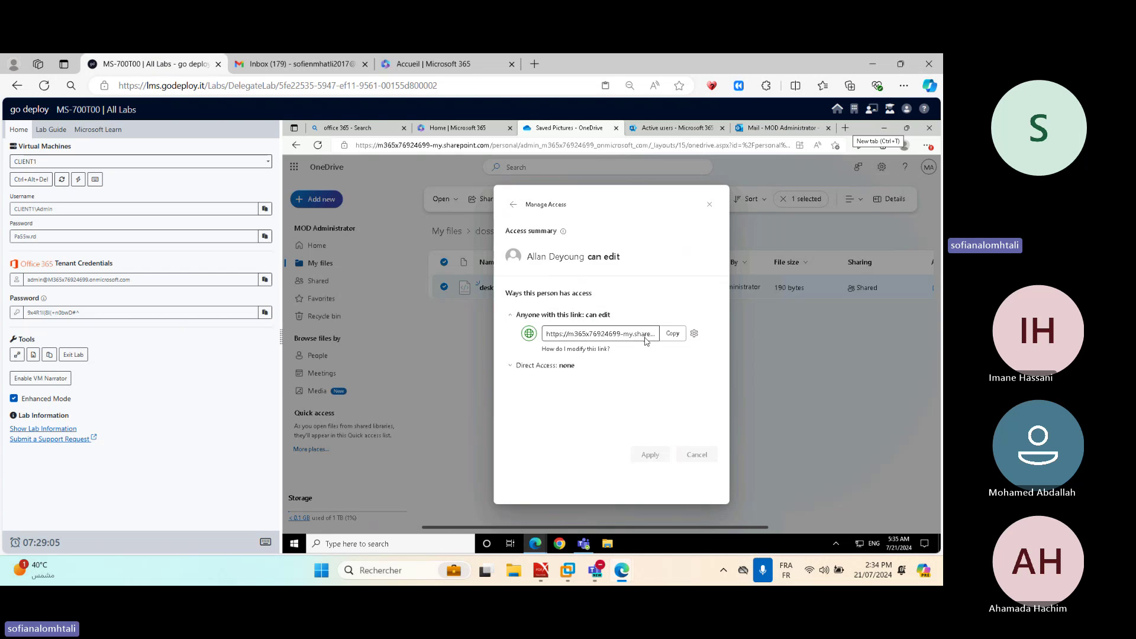
Step: Set the sharing link's expiry to Jul 22, 2024, confirm the change, and close Manage access
click(694, 333)
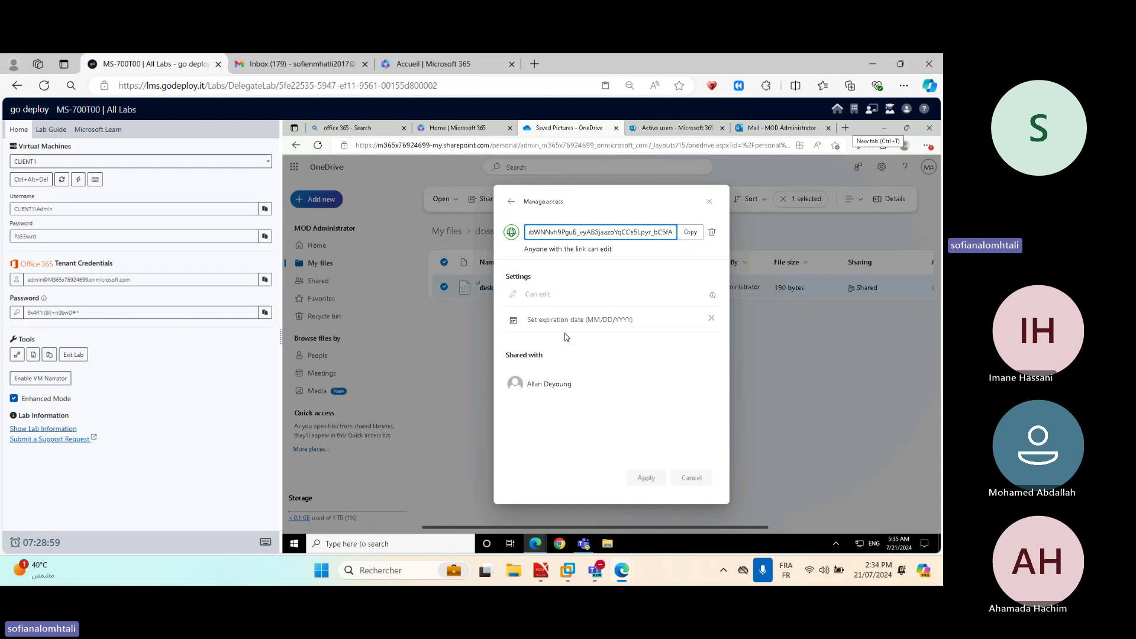
click(581, 320)
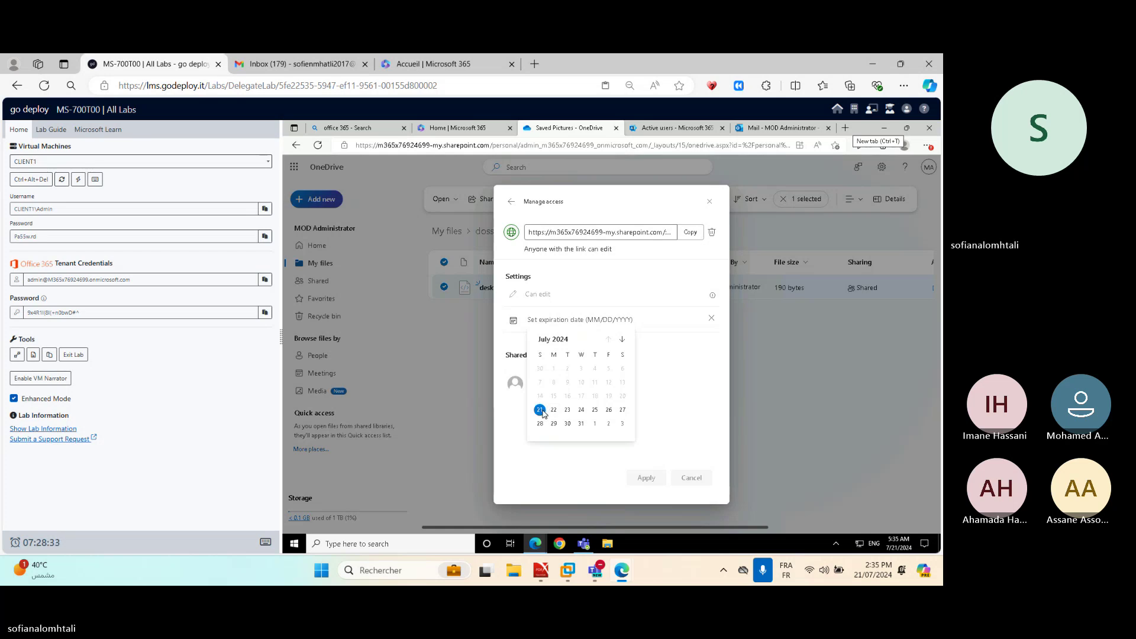
click(539, 315)
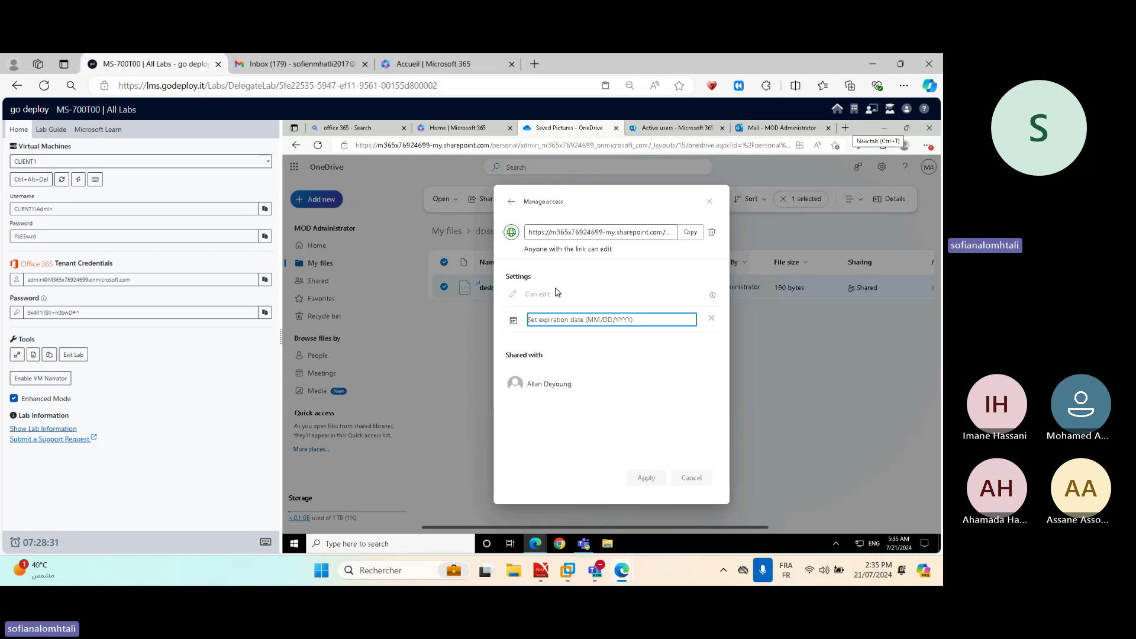
click(536, 317)
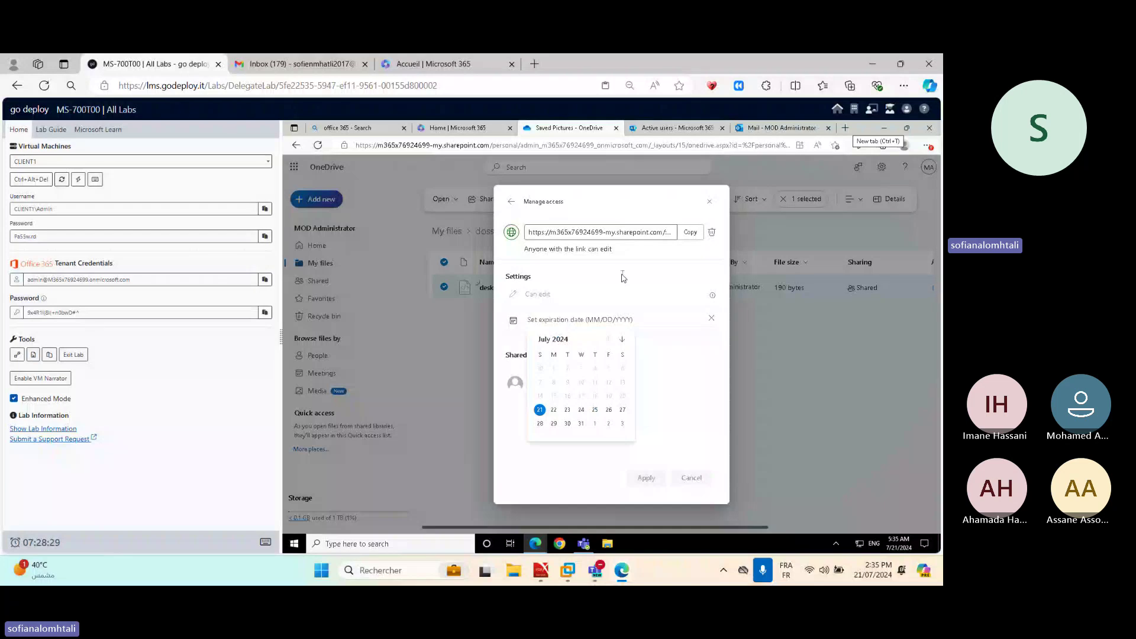
click(553, 411)
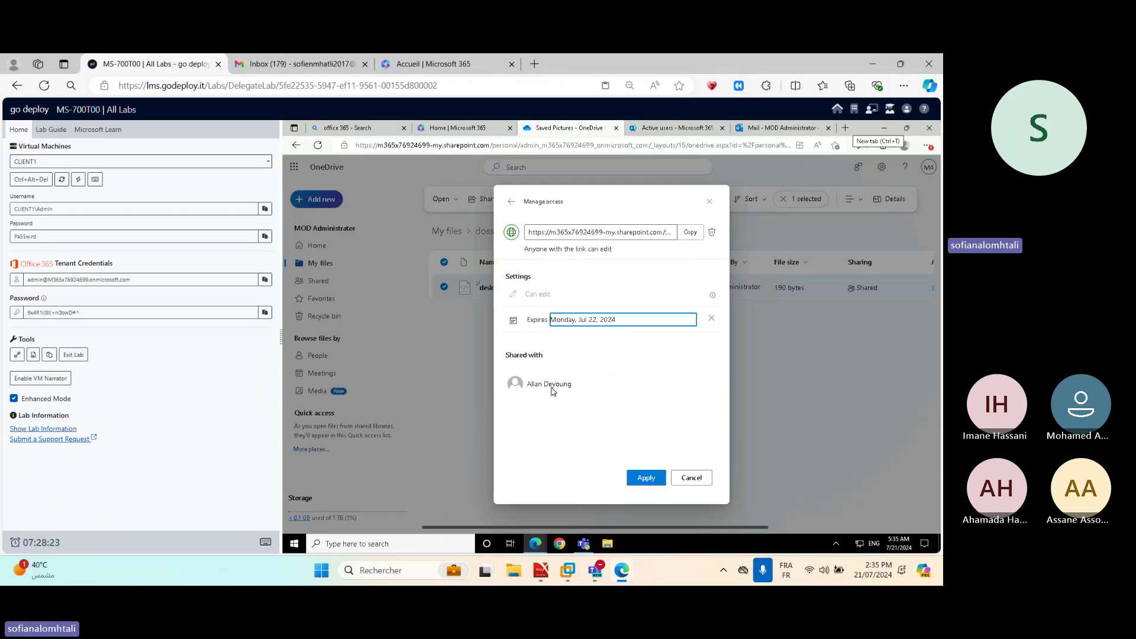
click(645, 478)
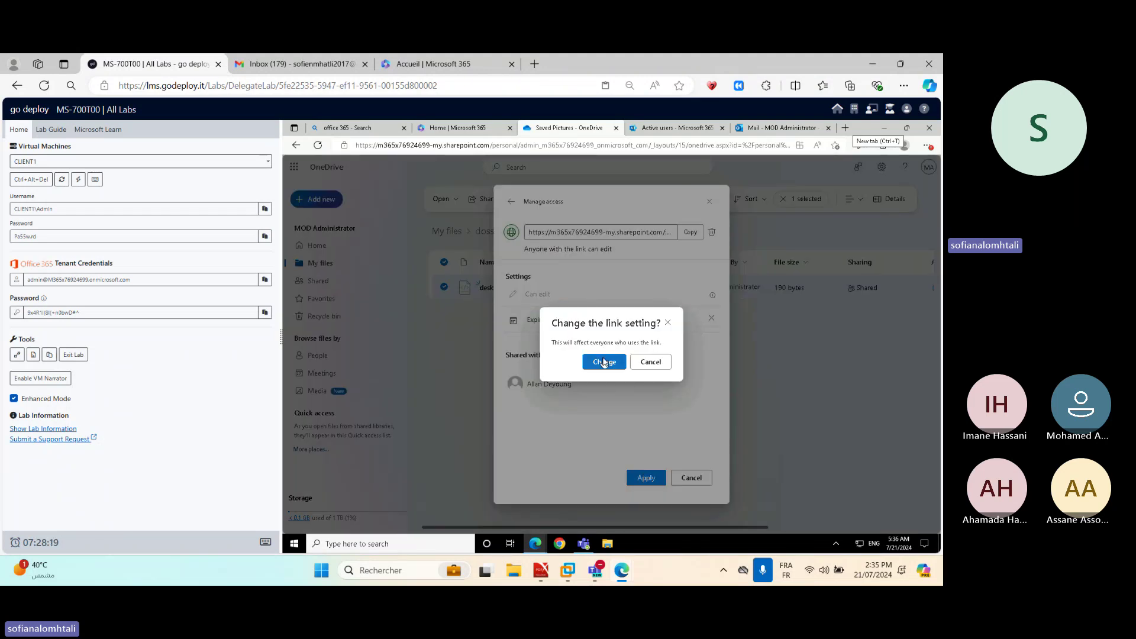
click(603, 362)
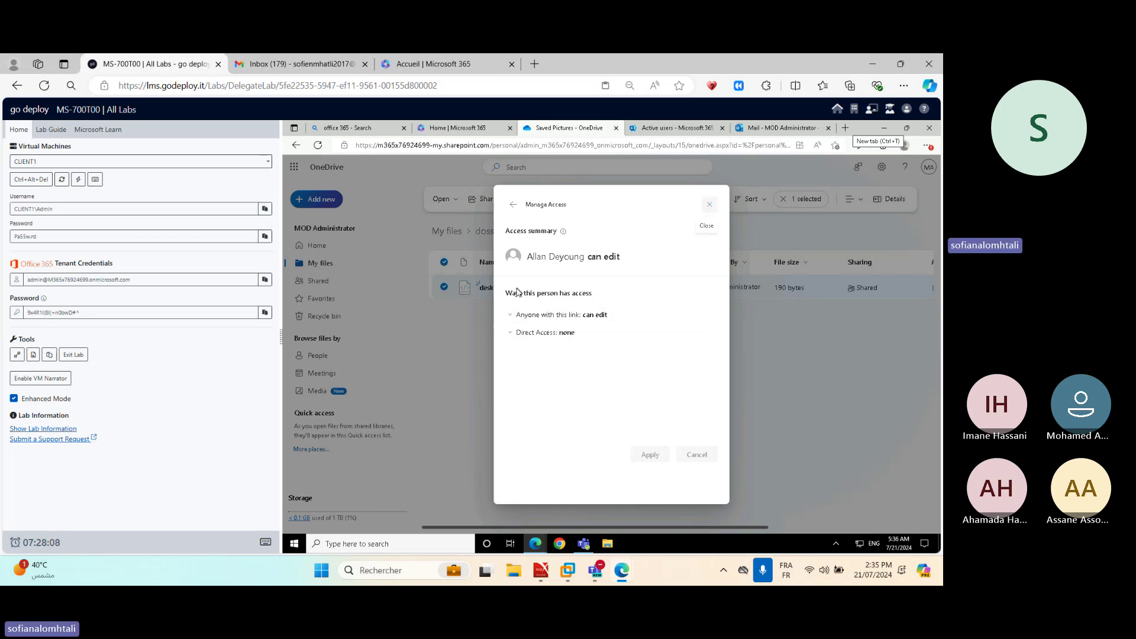
key(Escape)
Step: Move desktop.ini from Saved Pictures to My files > dossier 2
click(582, 289)
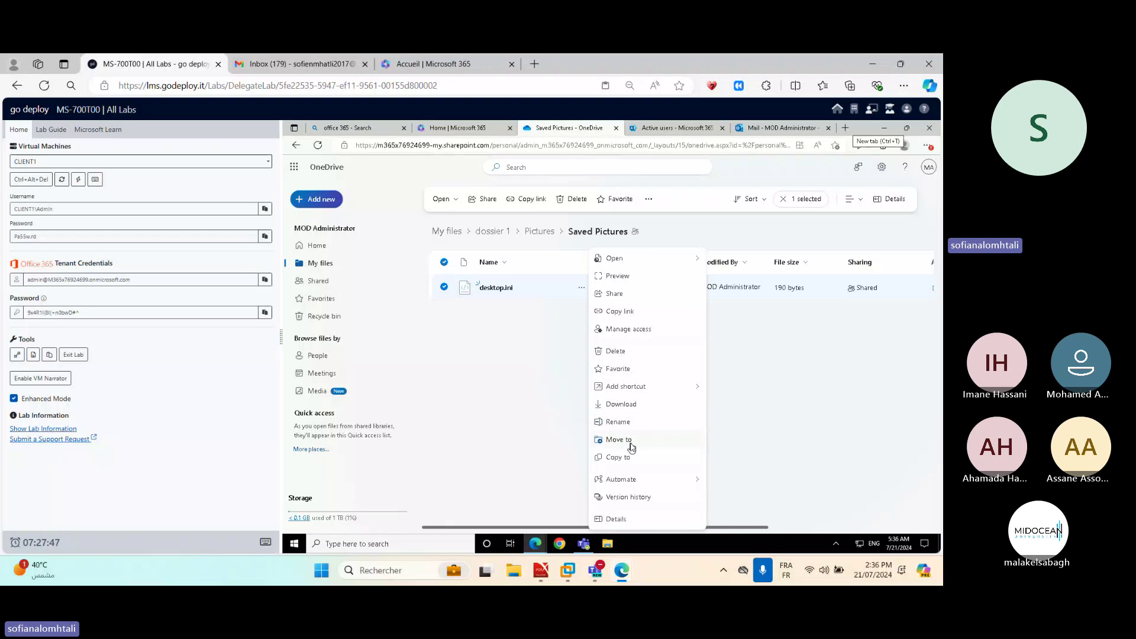
click(628, 441)
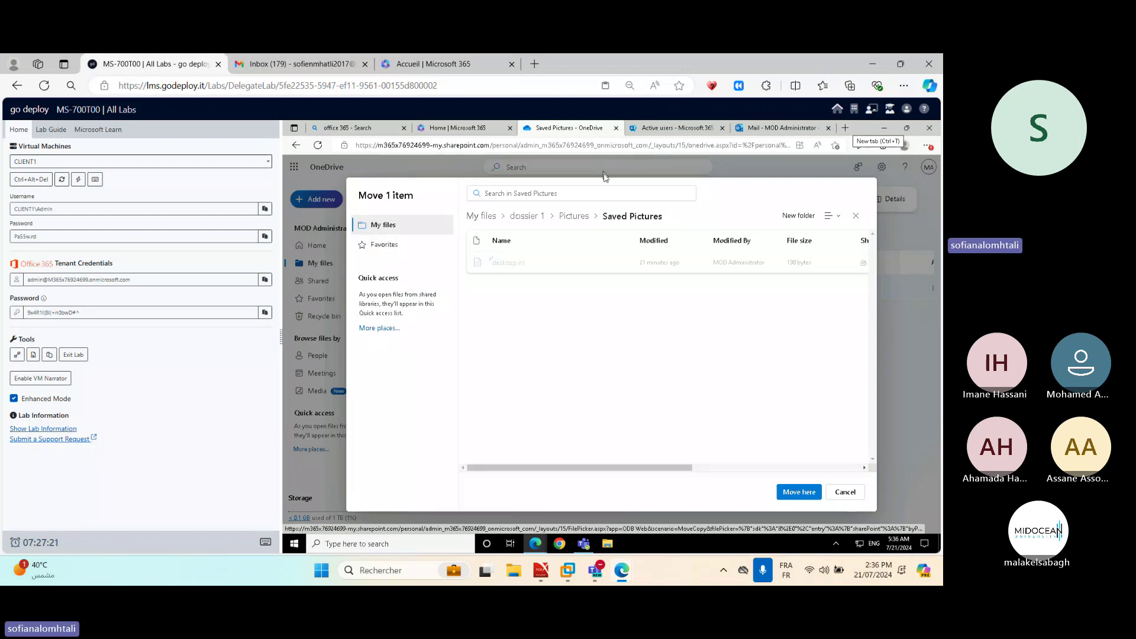
click(527, 218)
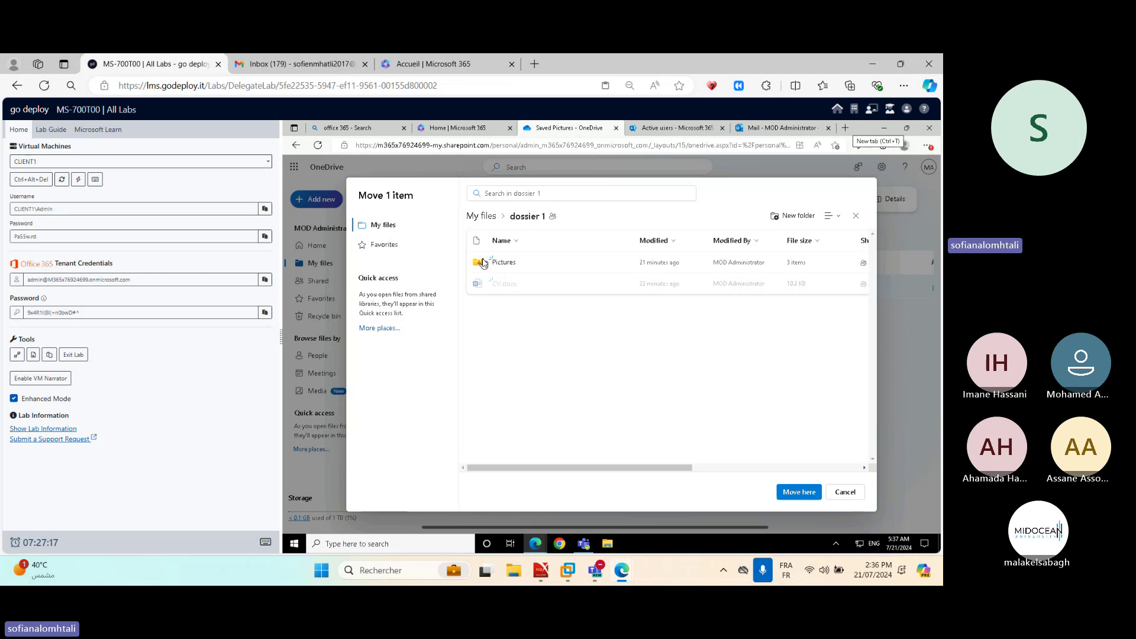
click(490, 218)
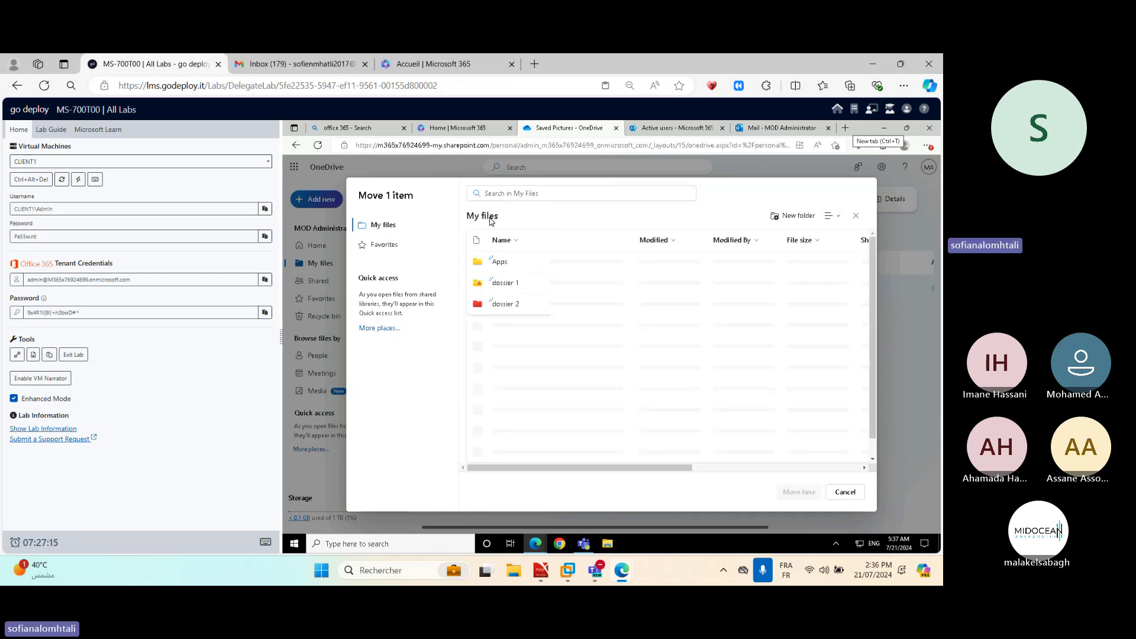
click(508, 306)
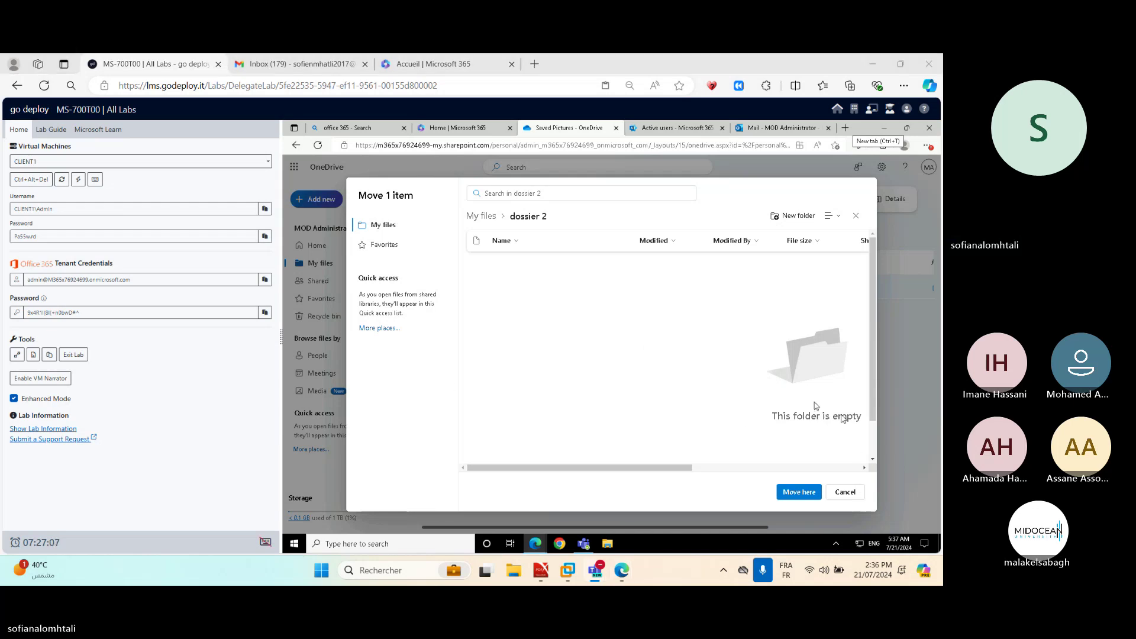
click(796, 493)
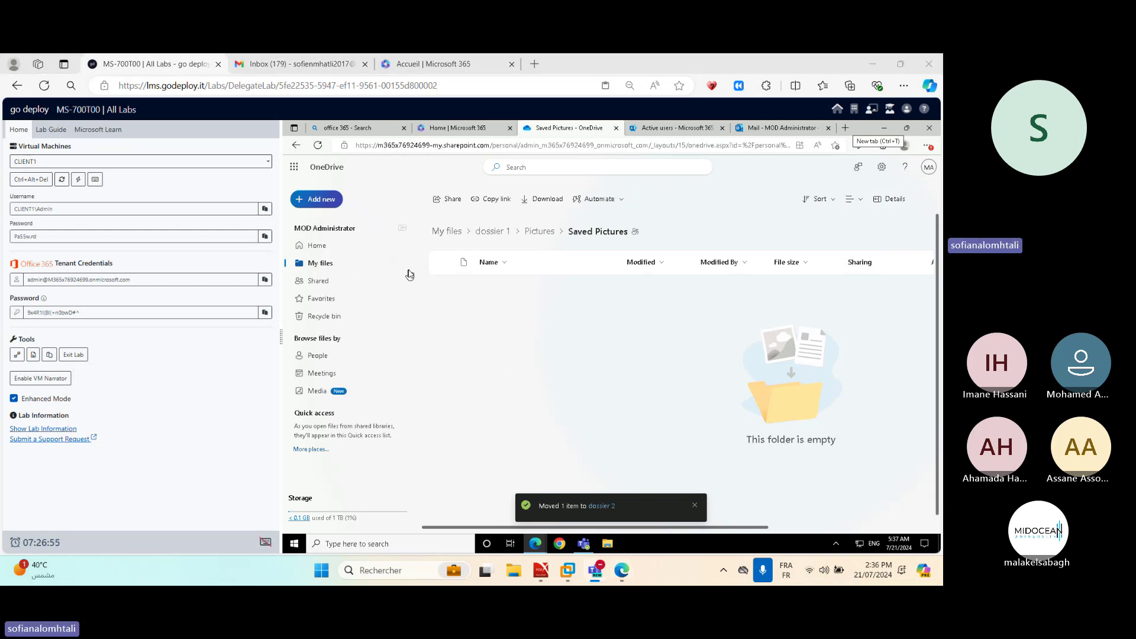
Step: Open dossier 2 and show desktop.ini's Details, including the activity recording its move
click(448, 232)
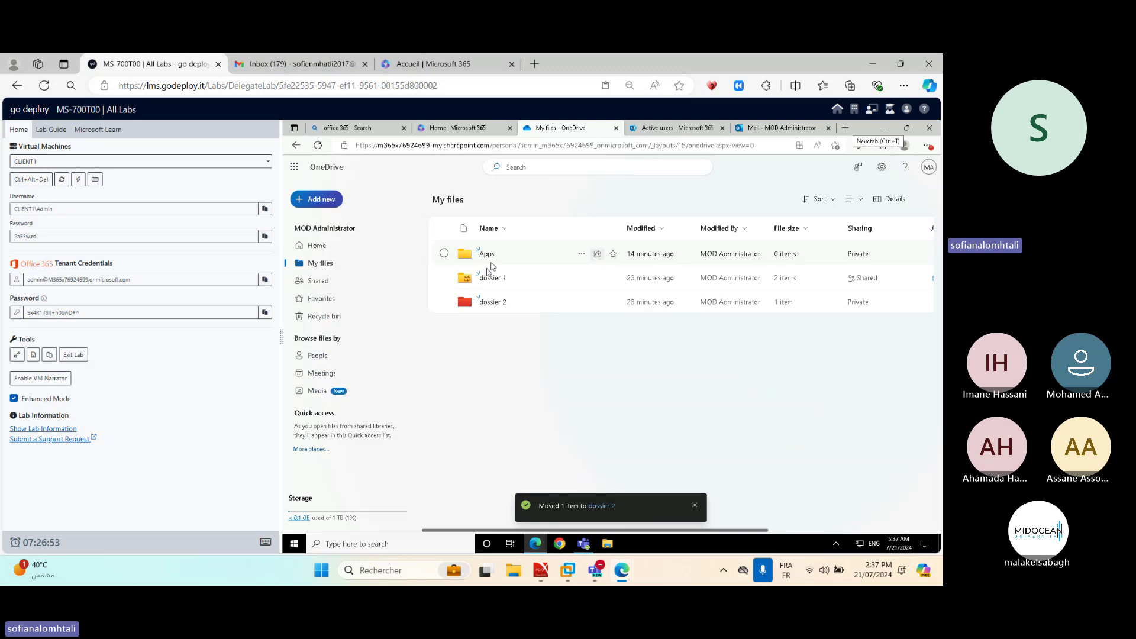
click(490, 302)
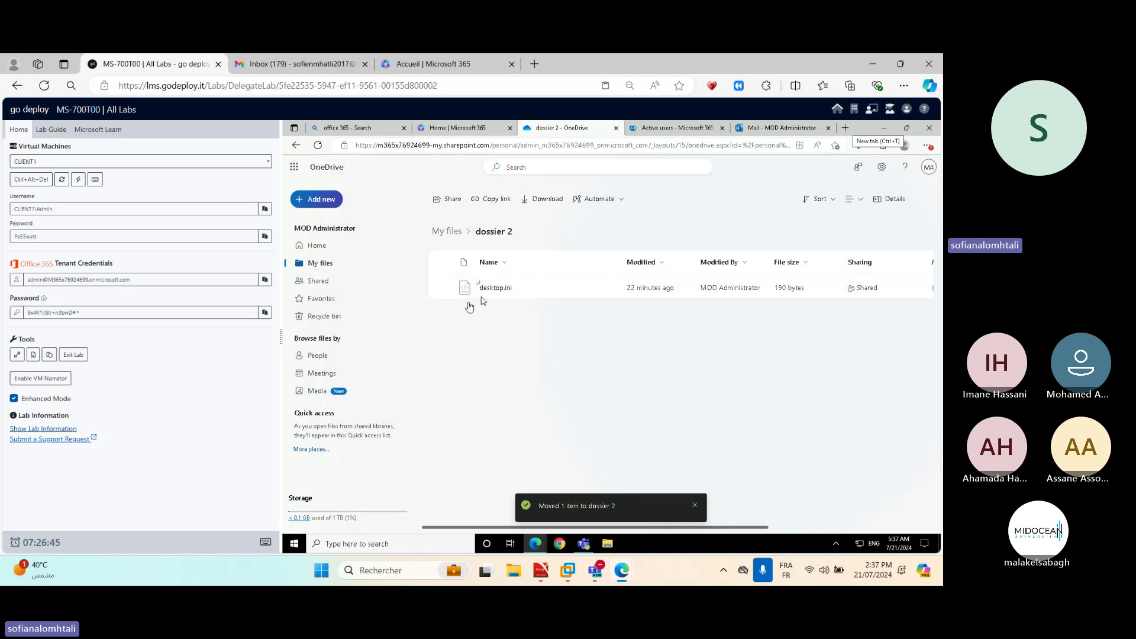
click(443, 287)
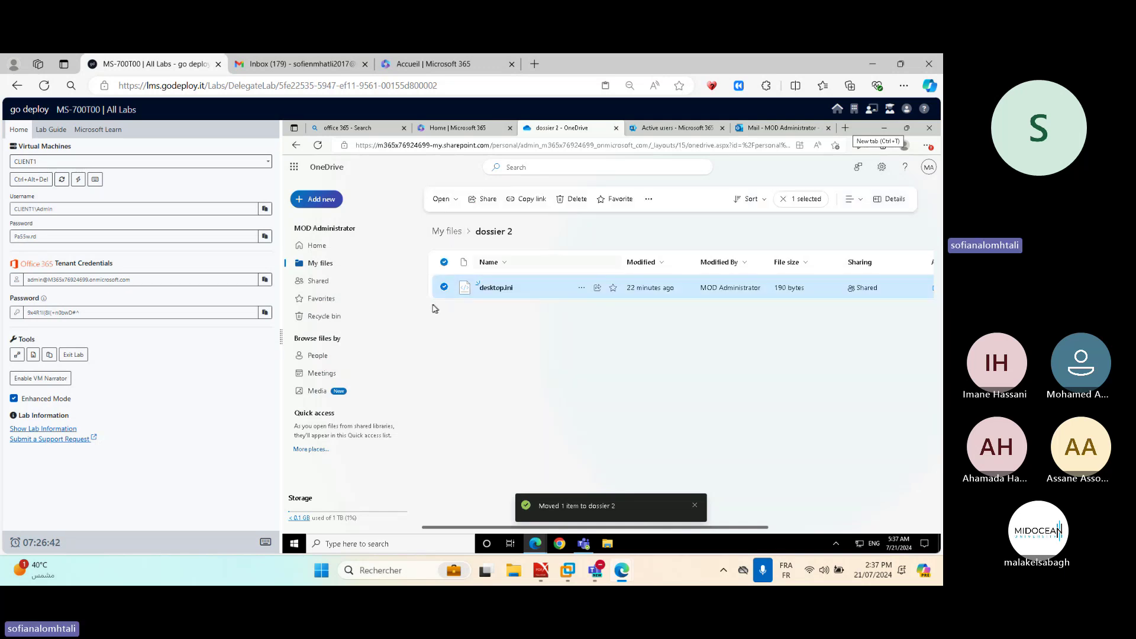
click(582, 289)
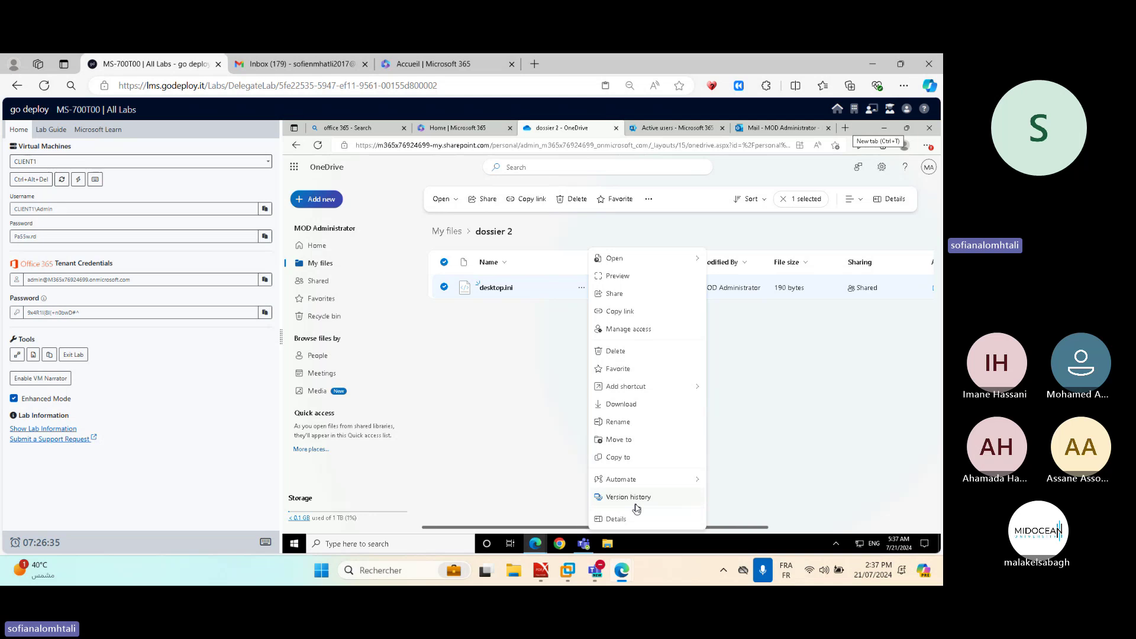
click(615, 519)
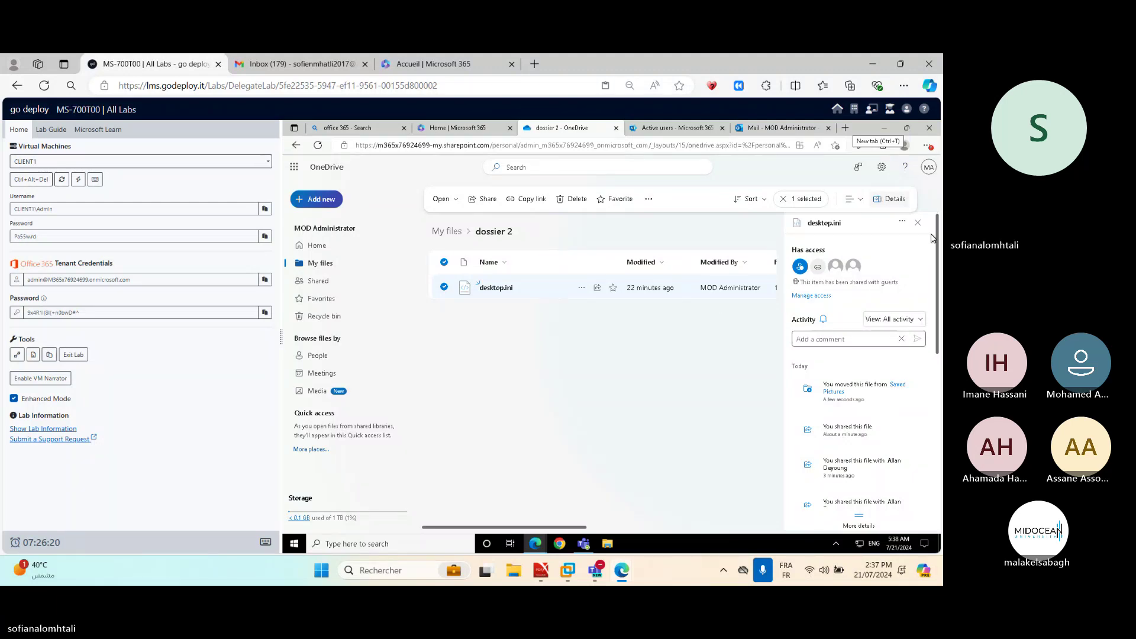
Step: Close the Details pane and navigate via Shared and Home back to My files
click(918, 223)
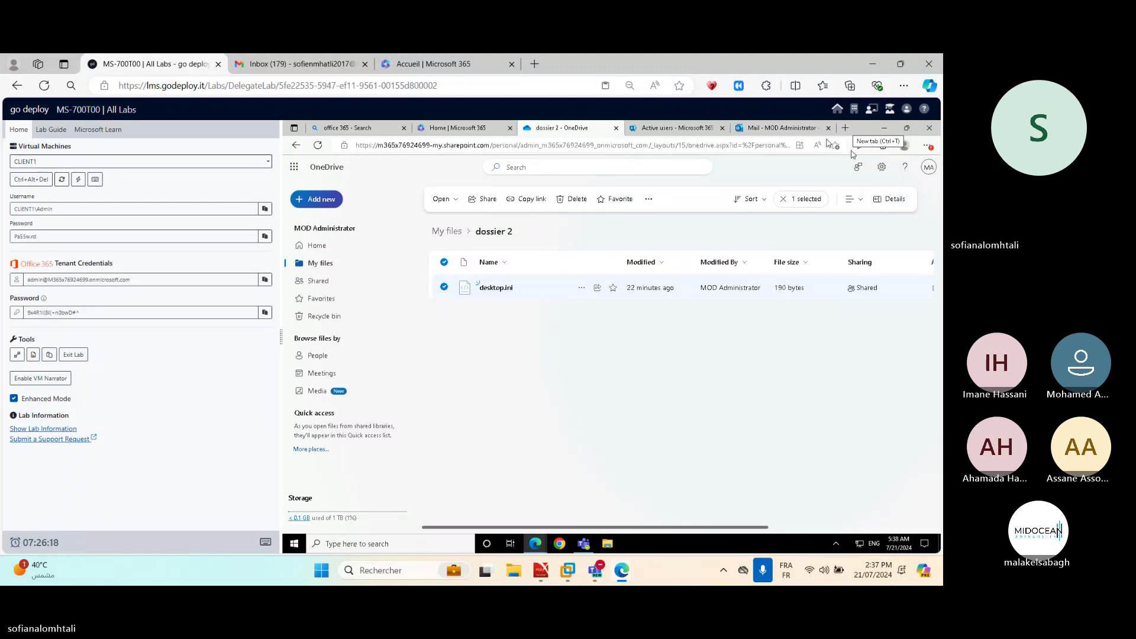
click(357, 286)
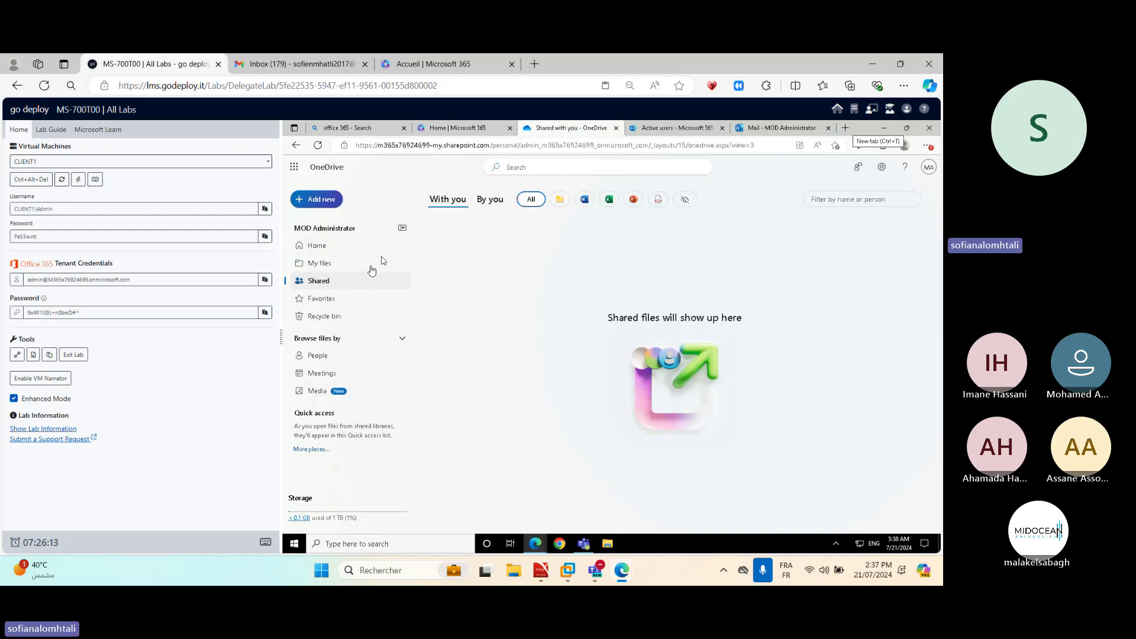
click(339, 253)
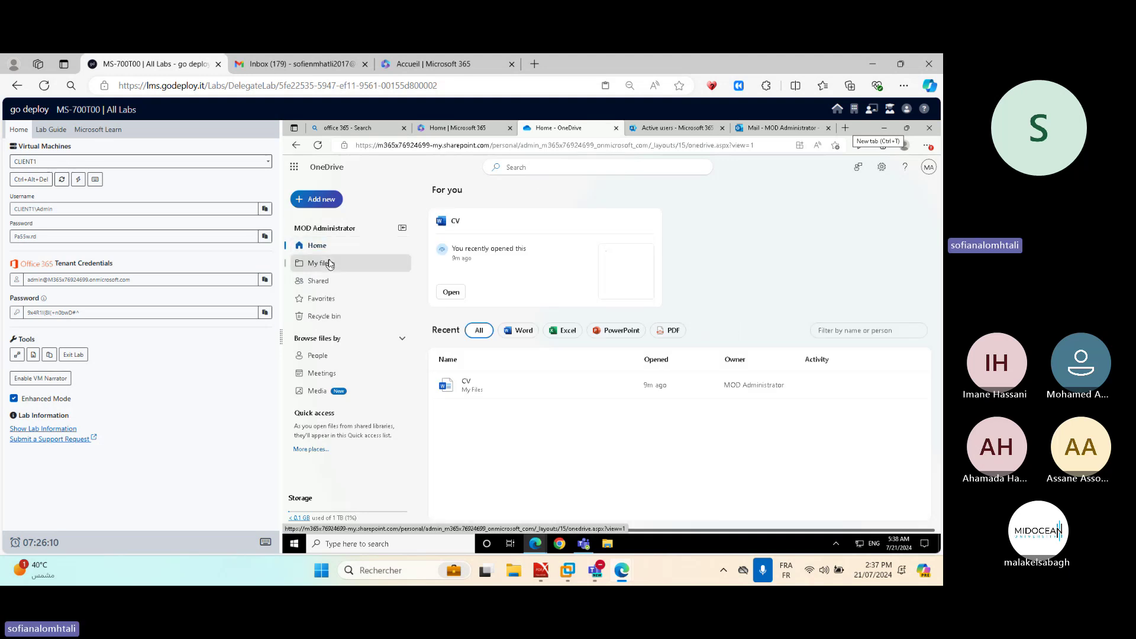
click(330, 264)
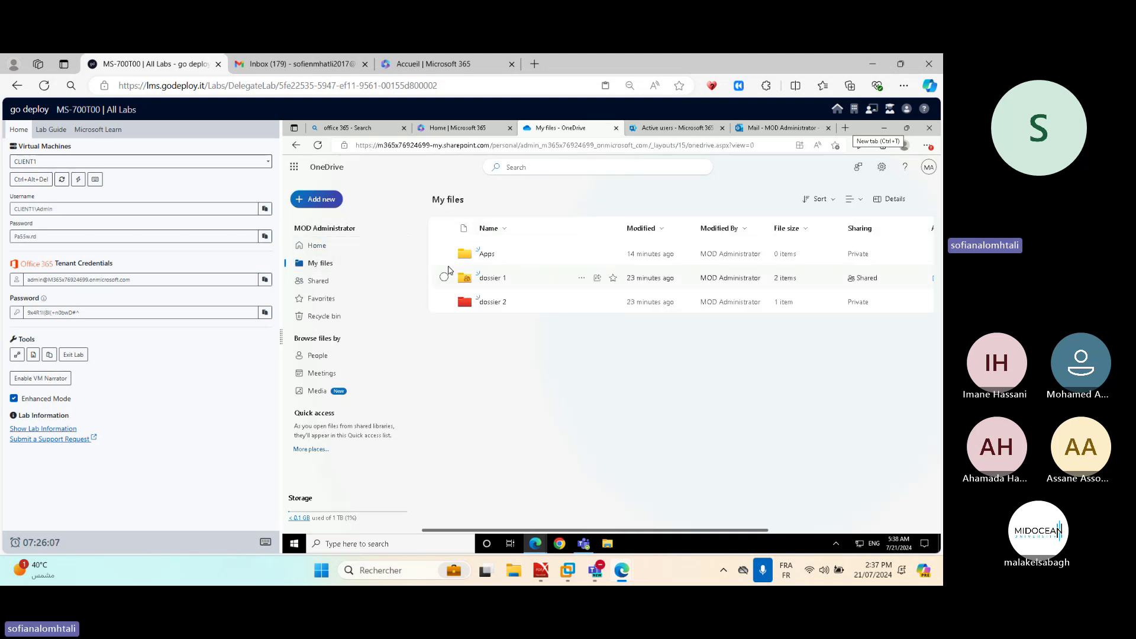
Step: Share dossier 1 by entering the external contact's Gmail address as recipient
click(597, 278)
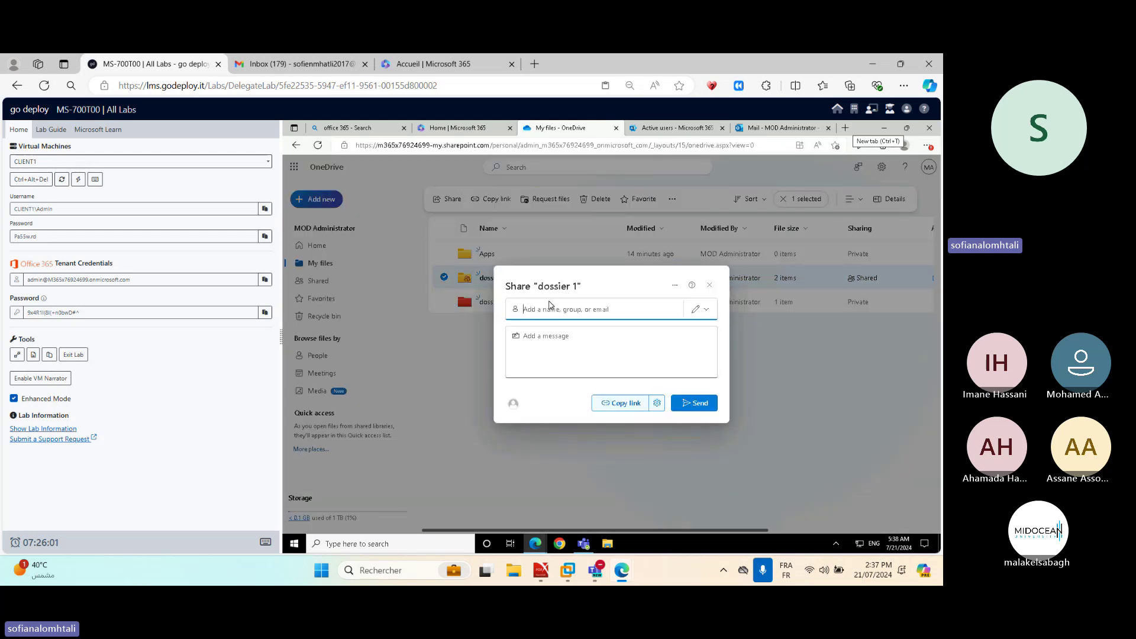
click(543, 310)
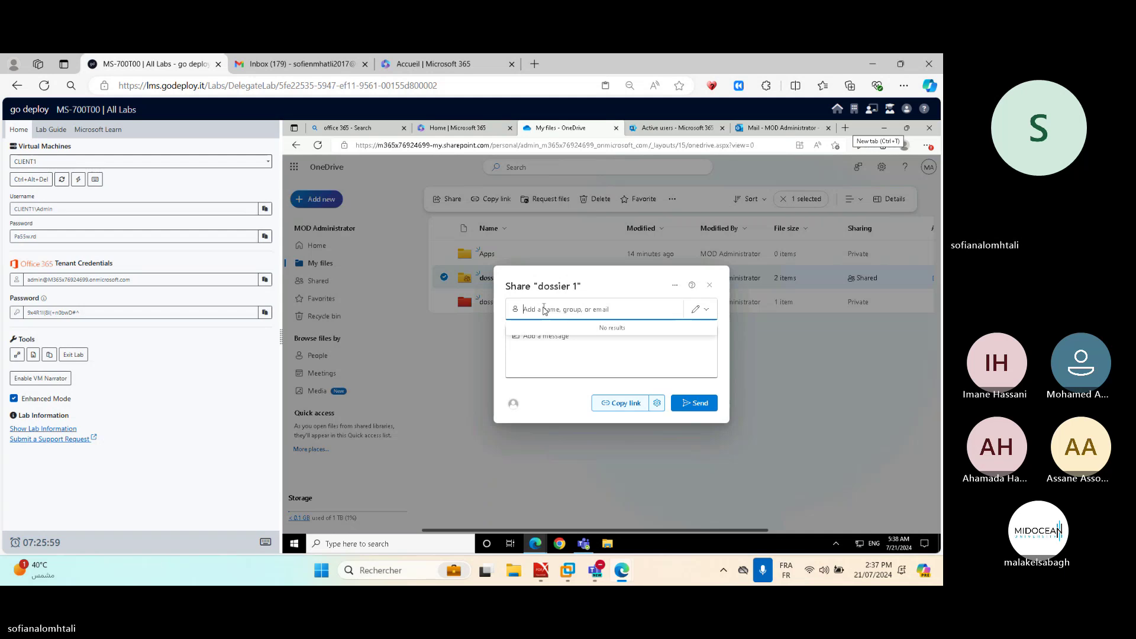
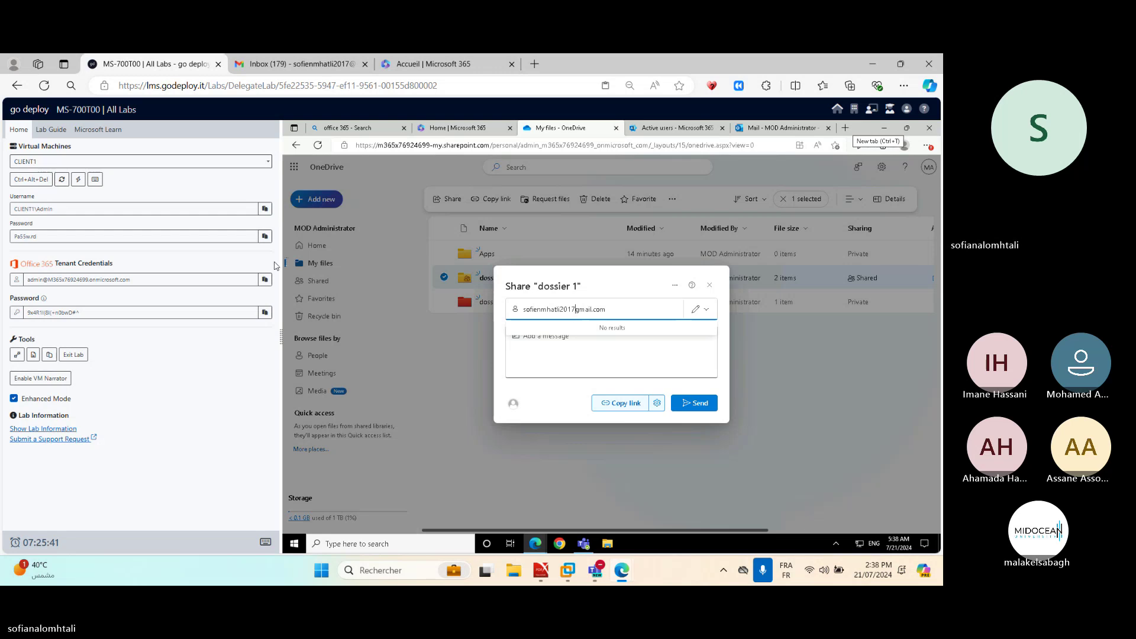
double_click(45, 280)
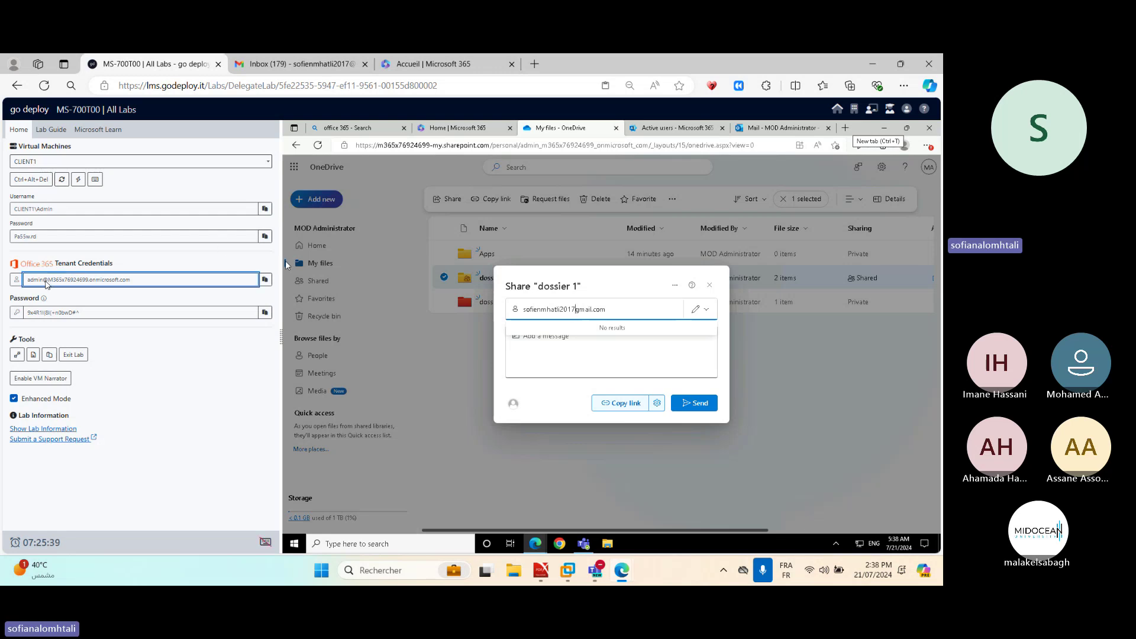
key(ctrl+c)
click(49, 355)
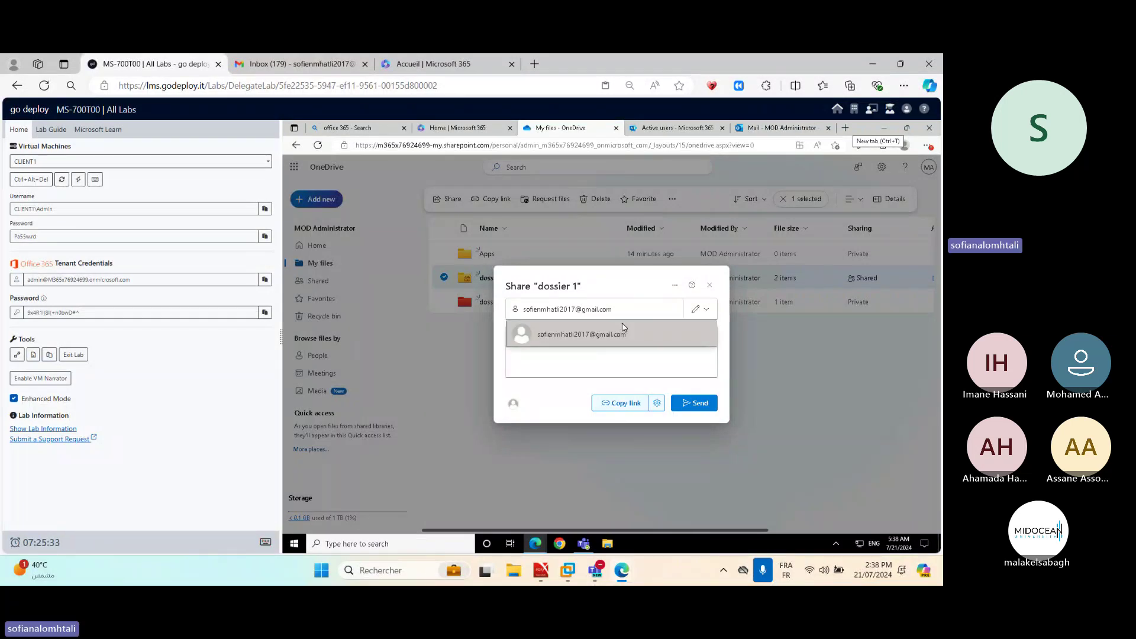
click(622, 332)
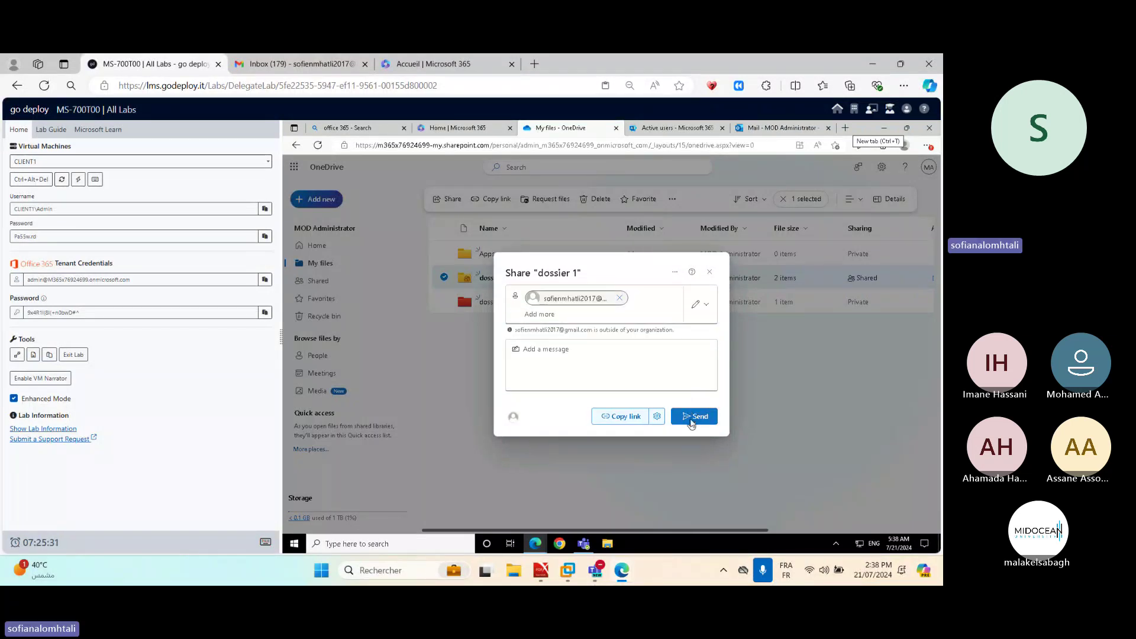
Step: Send the edit invitation and check the Gmail inbox for the sharing notification
click(693, 416)
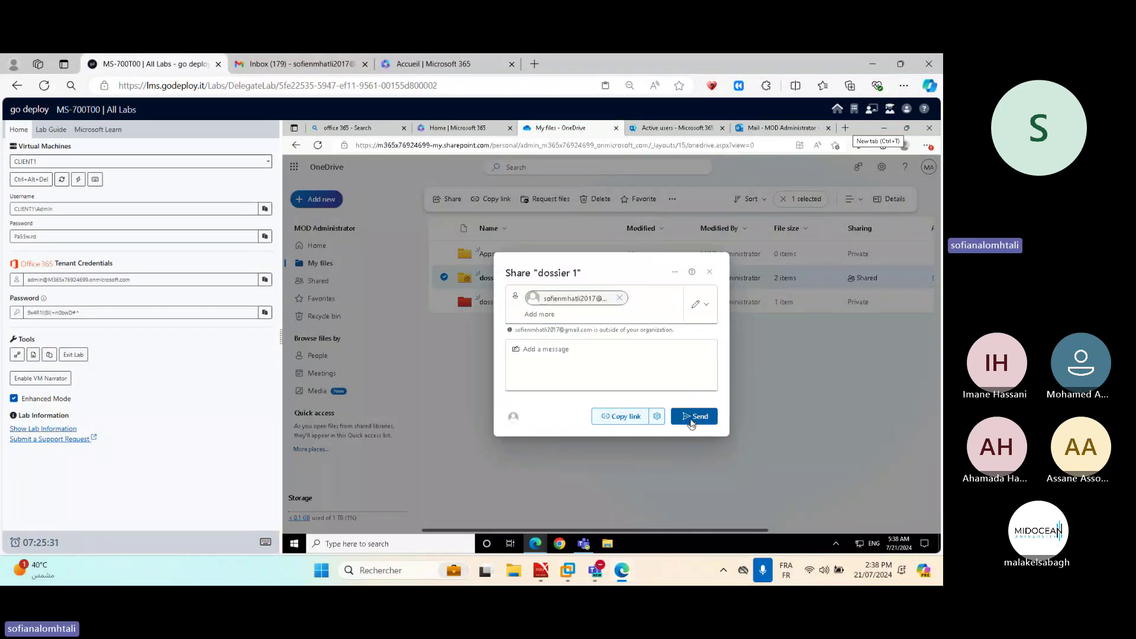
click(579, 355)
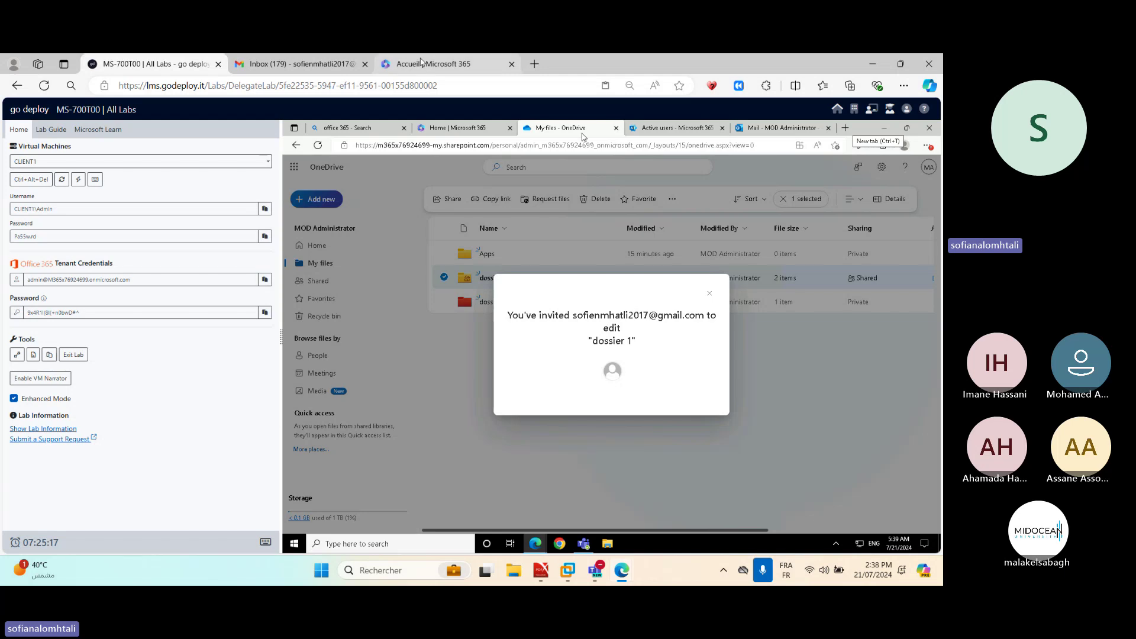
click(263, 61)
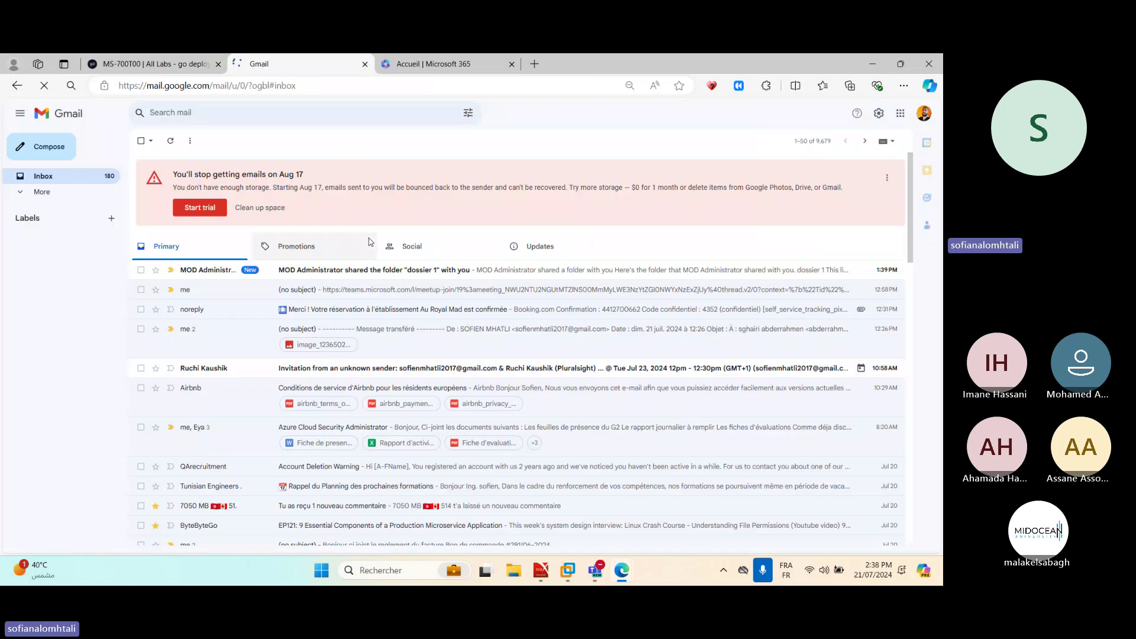
Step: Test the dossier 1 invitation link as the recipient, reaching access denied, then return to the lab
click(391, 269)
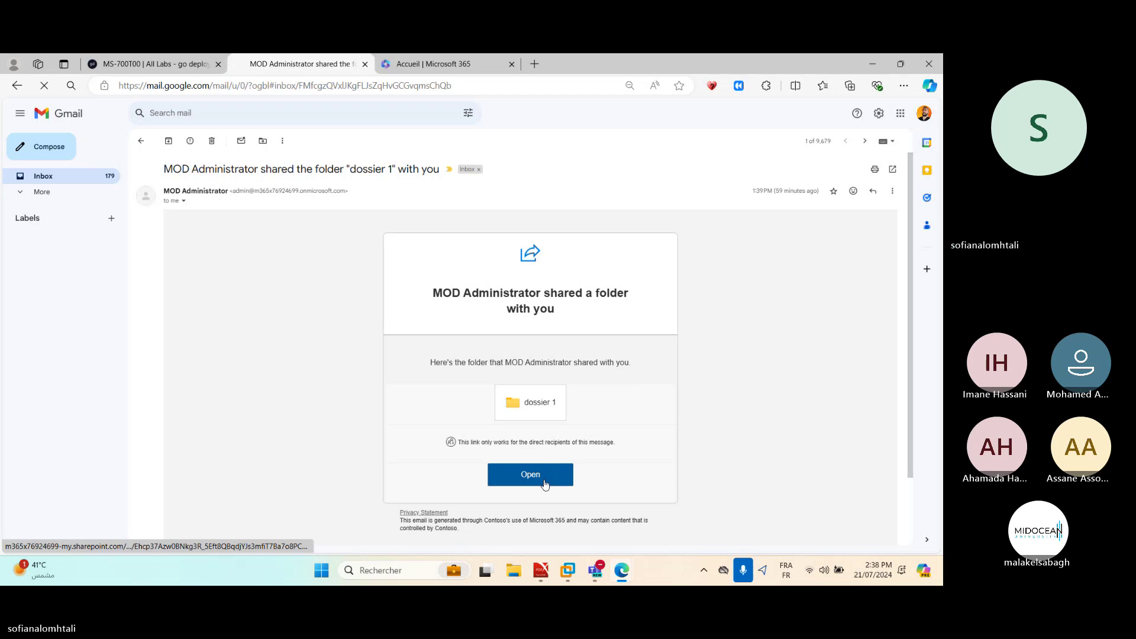
click(535, 474)
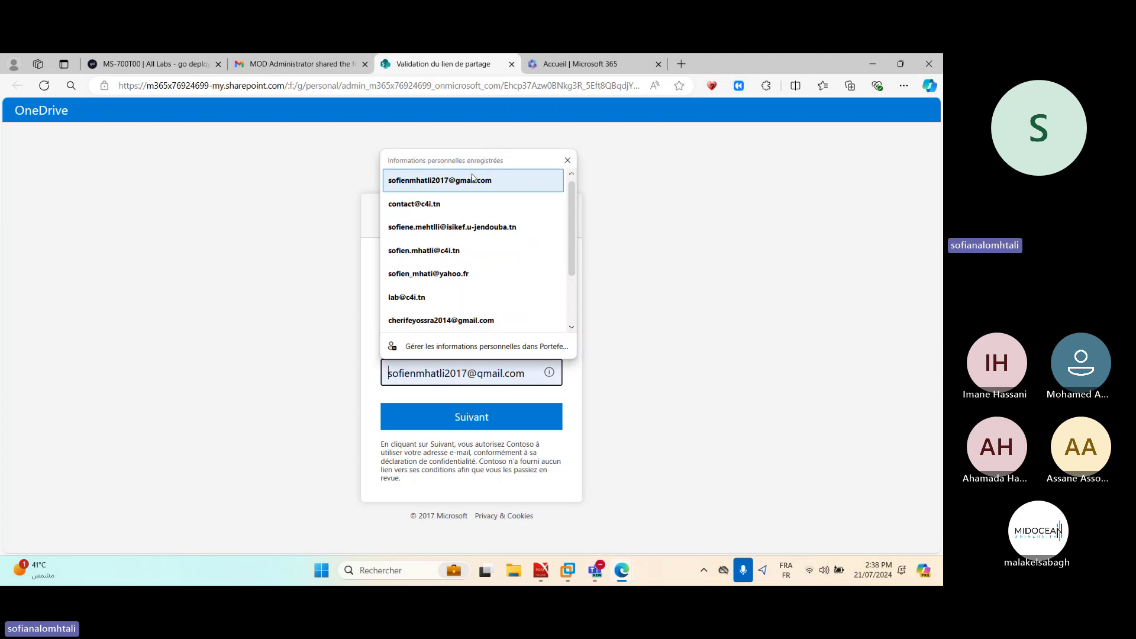
click(473, 178)
click(488, 429)
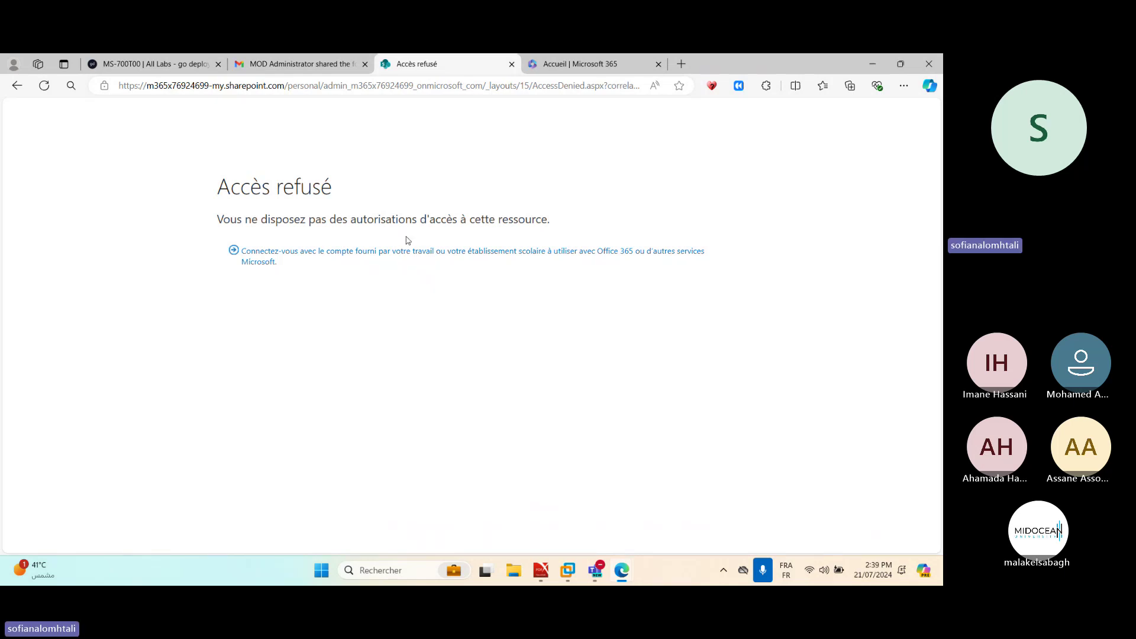
click(369, 59)
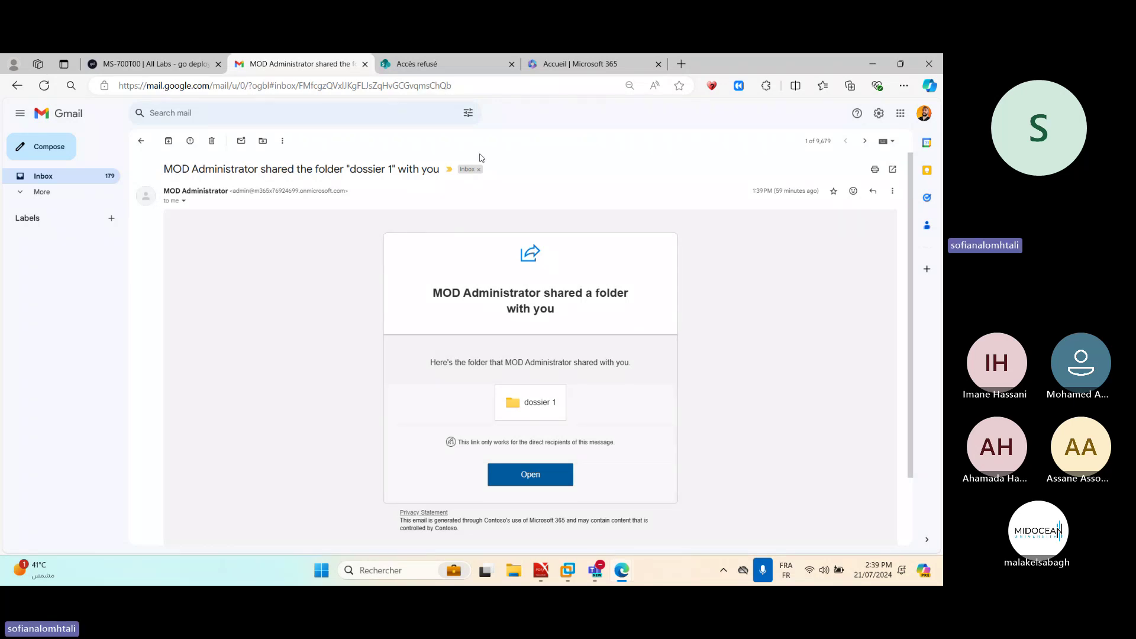
click(181, 61)
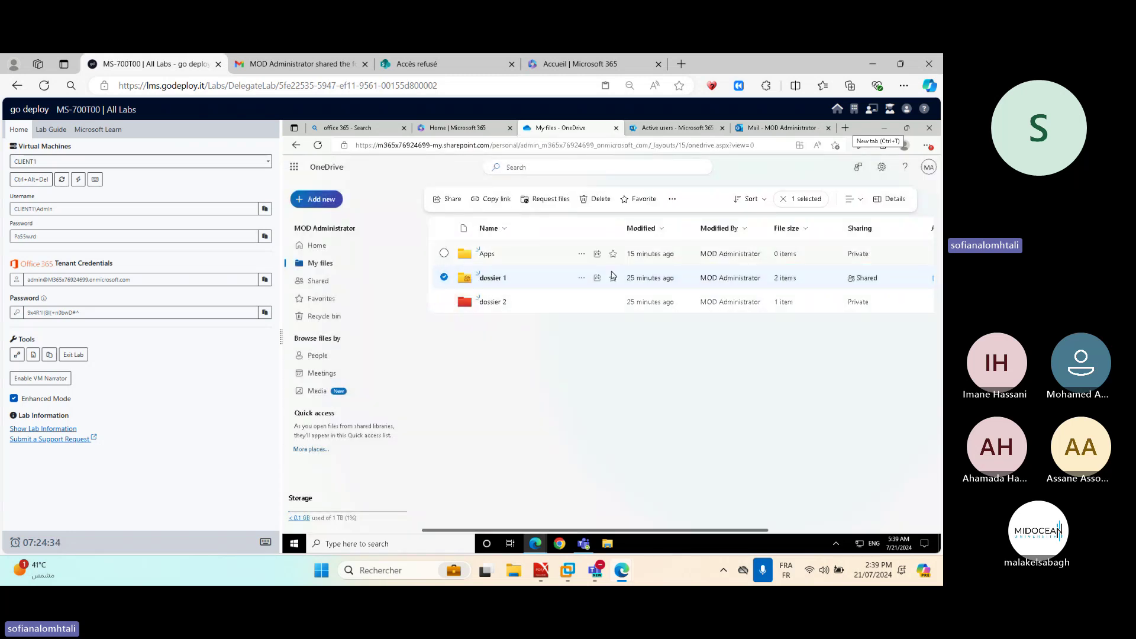
Step: Copy dossier 1's sharing link from the Share dialog and close the dialog
click(598, 278)
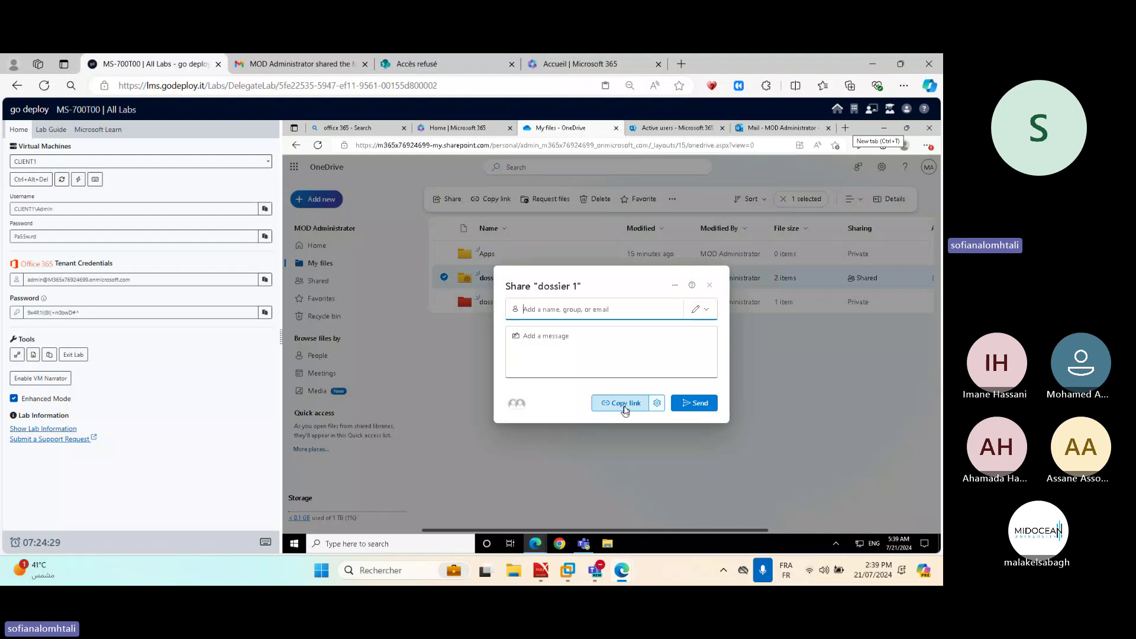
click(624, 410)
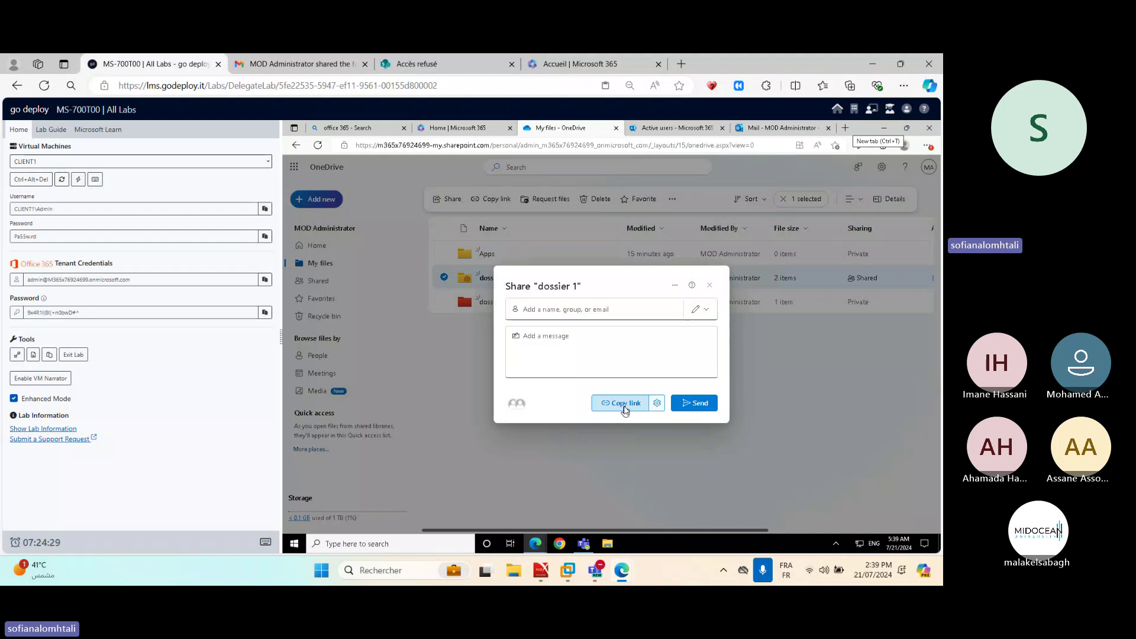
key(super+5)
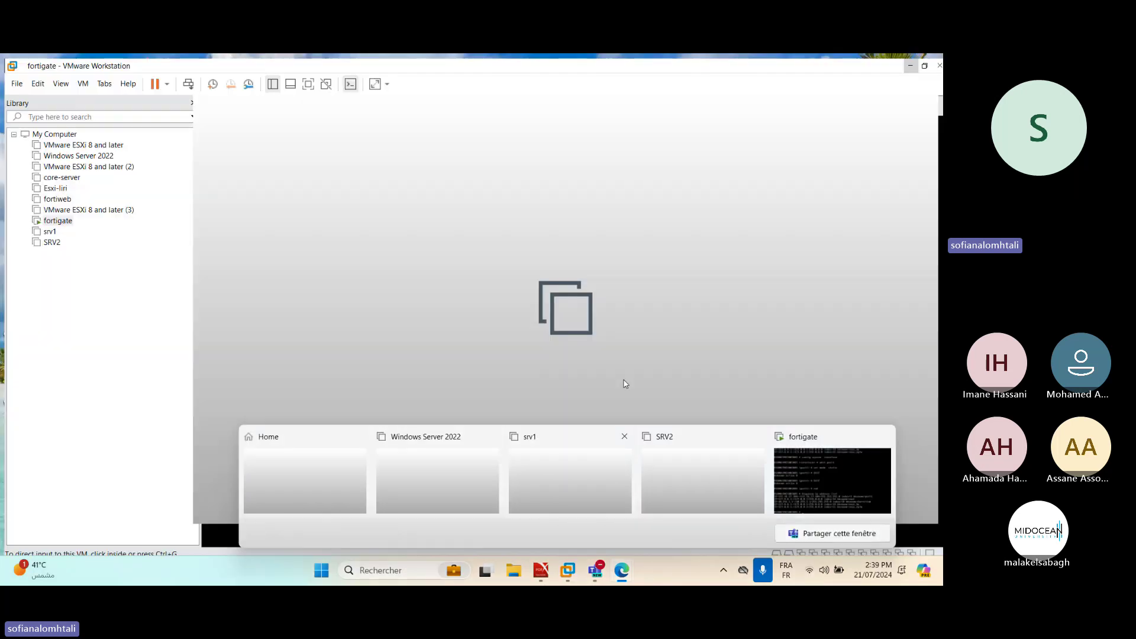
key(Escape)
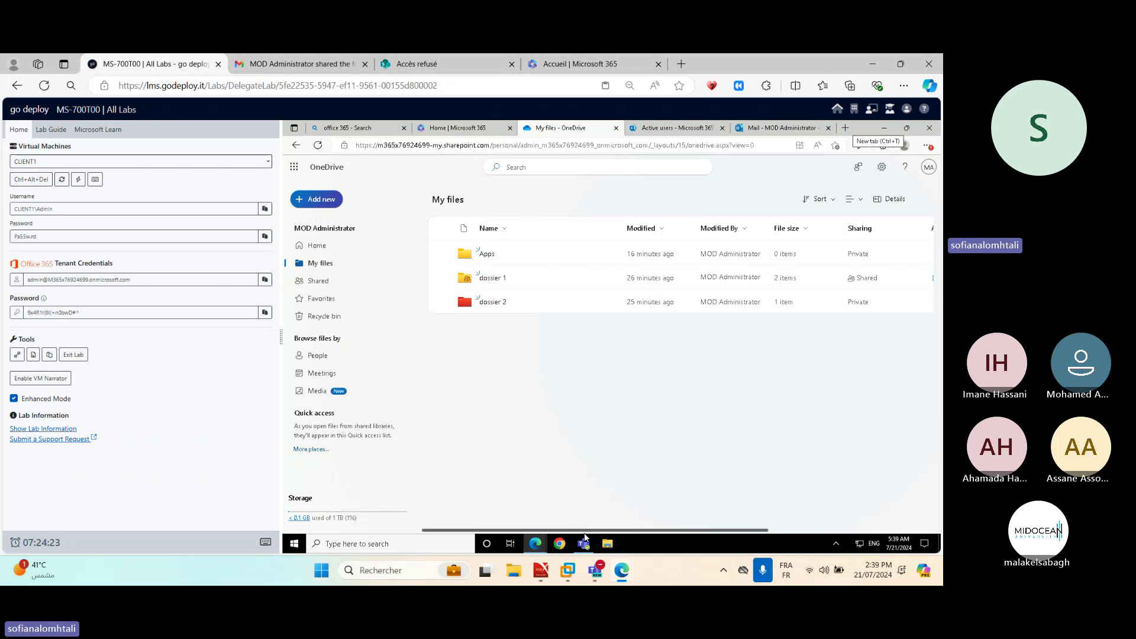
Step: Post the message 'voila le dossier demande' in Teams' Contoso General channel
click(584, 542)
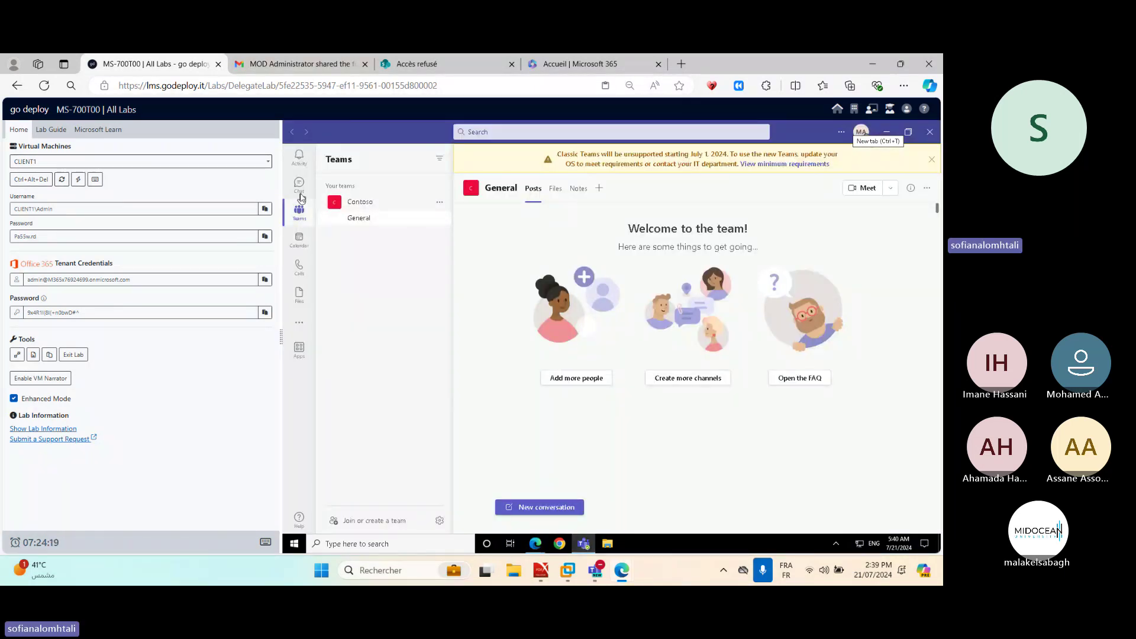
click(300, 184)
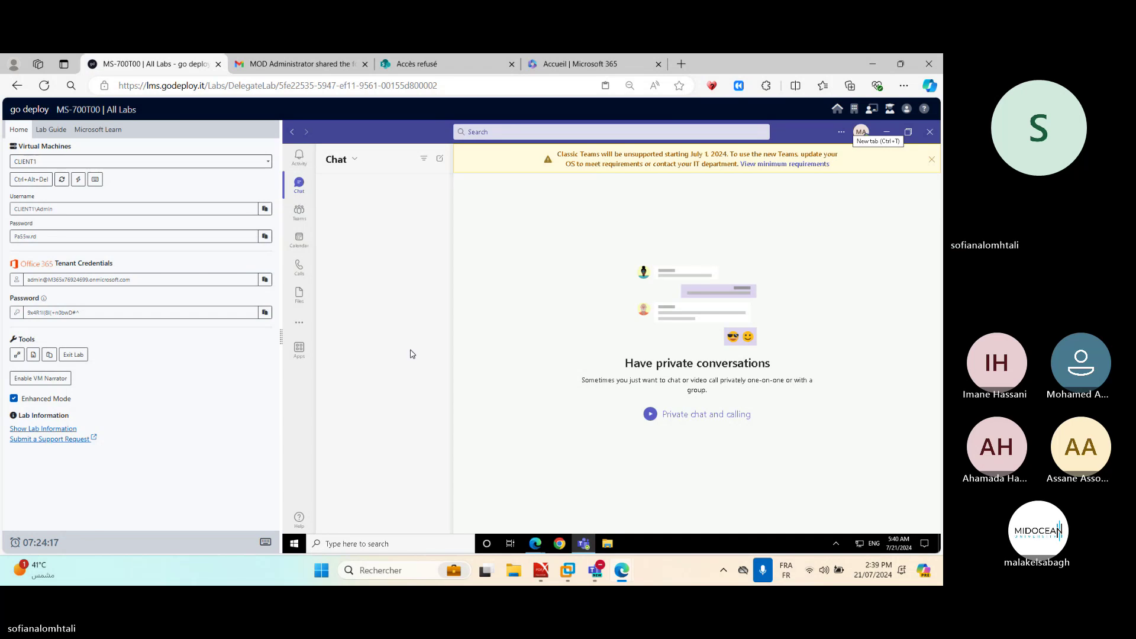
click(299, 213)
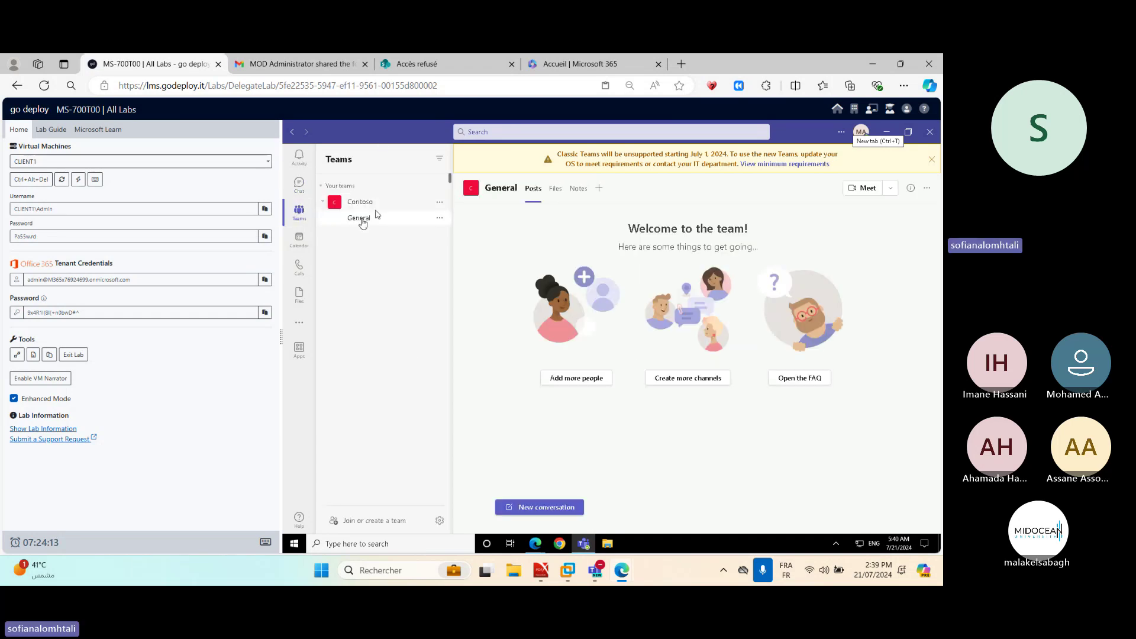
click(537, 508)
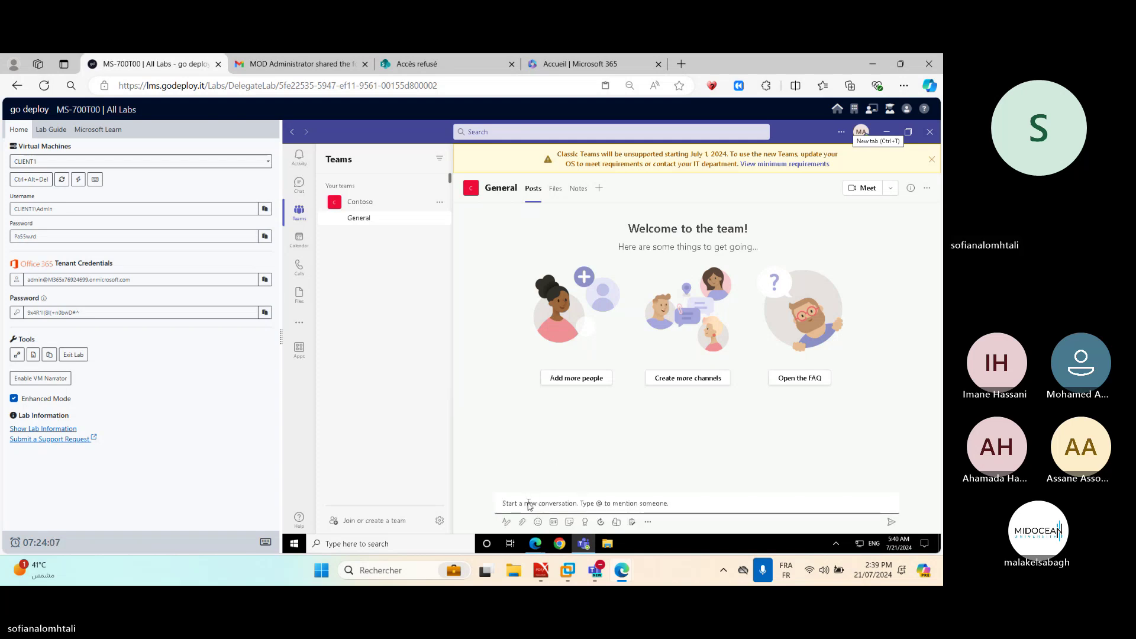
text(voi)
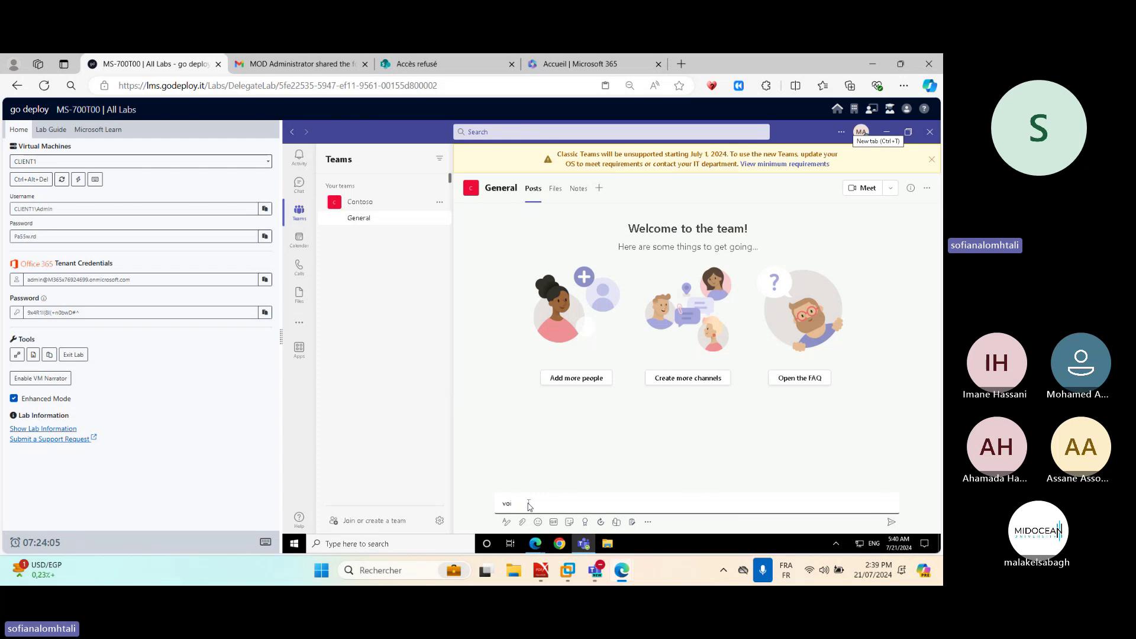
text(la le dossier demande)
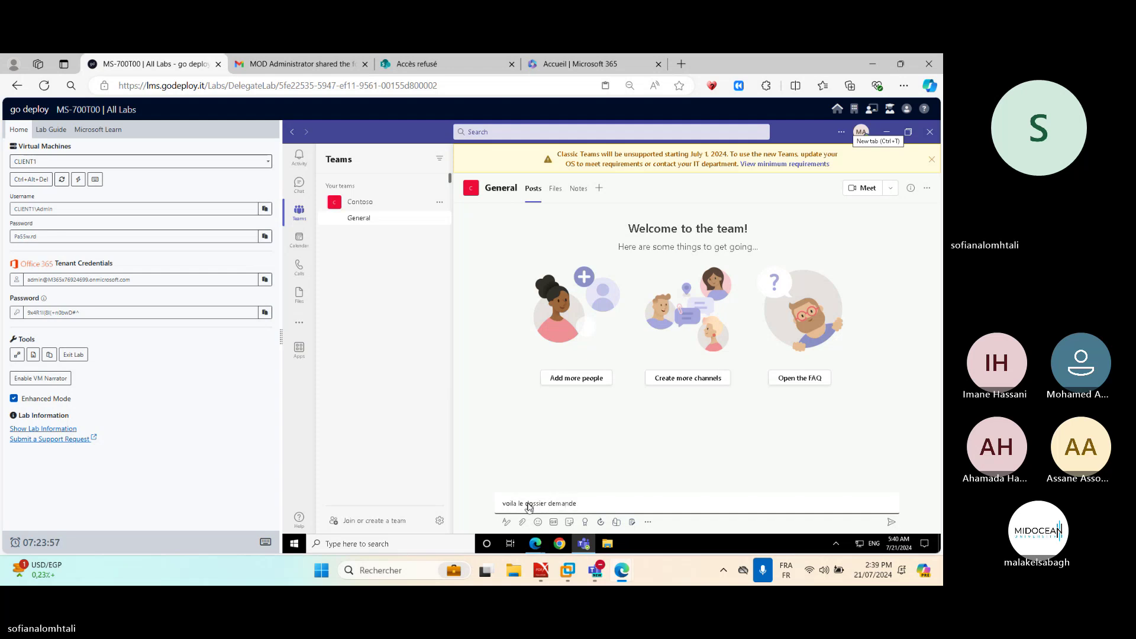
key(Return)
Step: Post the dossier 1 link in General and open it, showing Pictures and CV.docx
click(530, 505)
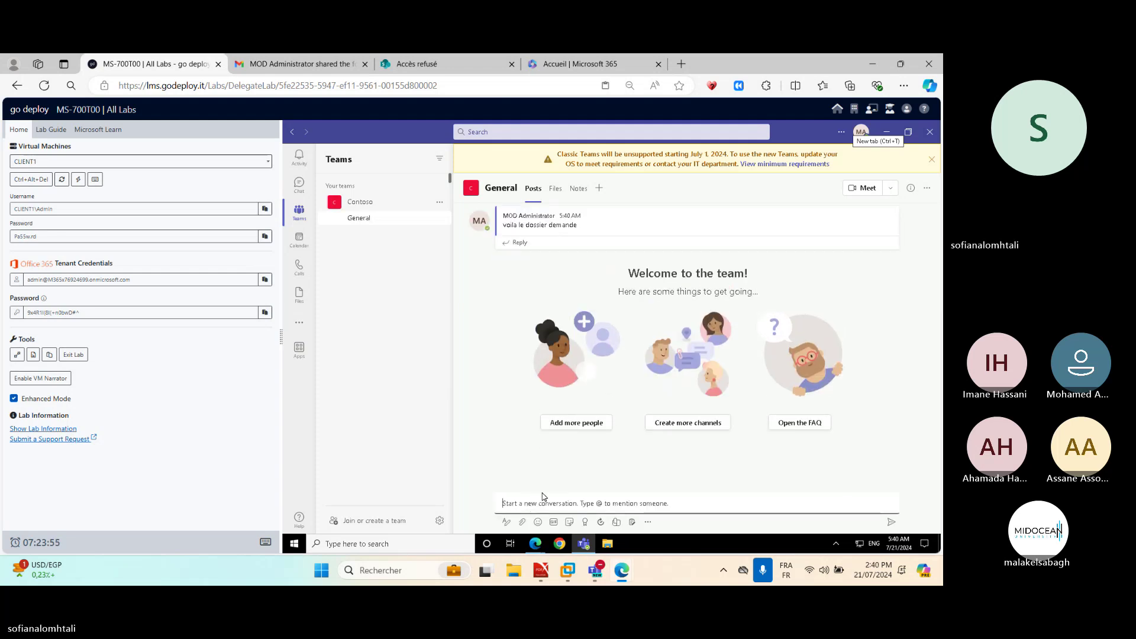
click(542, 494)
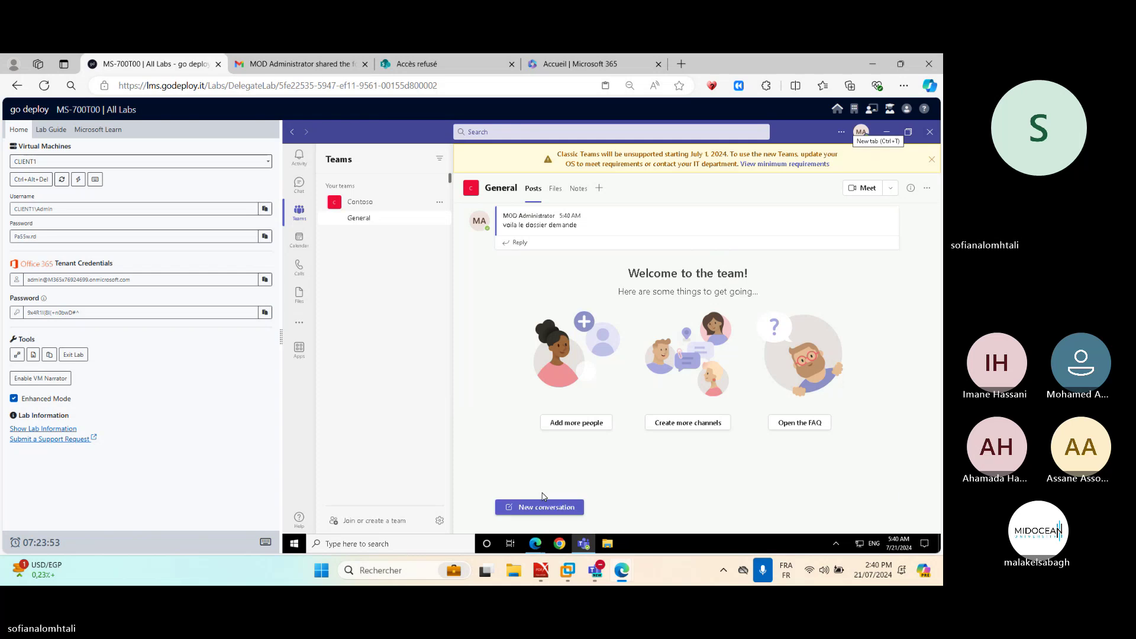
click(515, 490)
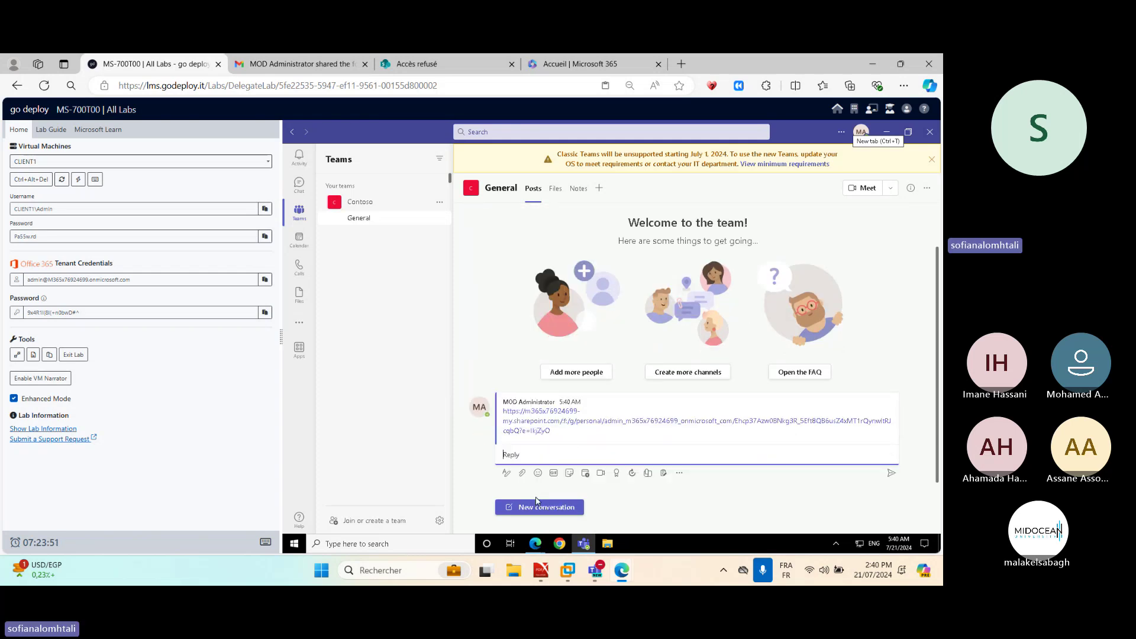
click(530, 430)
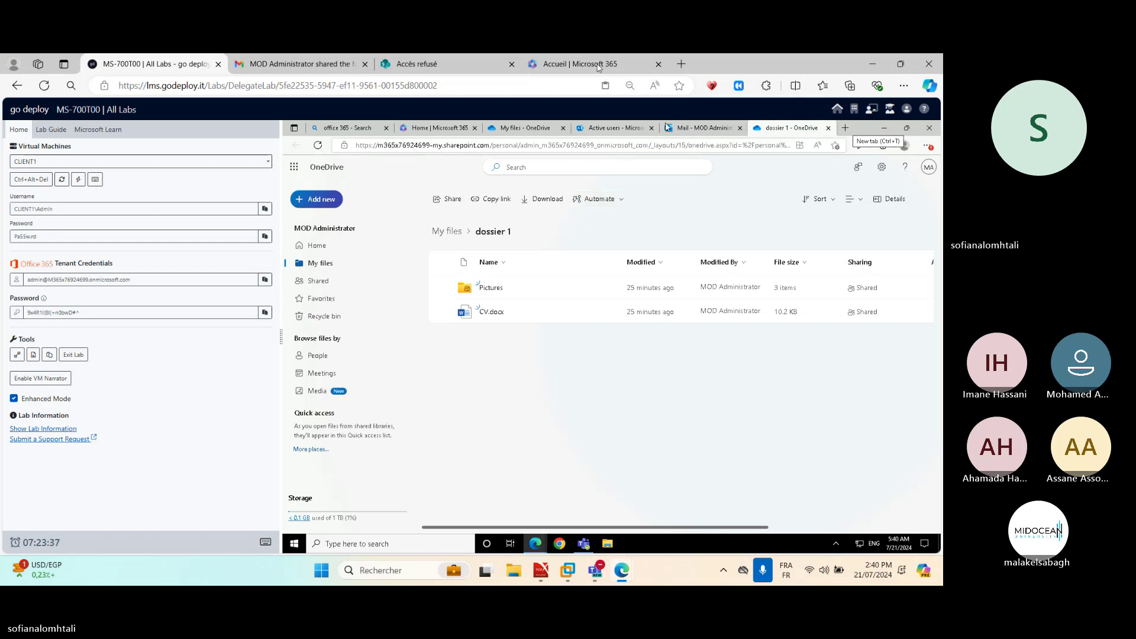
Step: On the Shared page, try the folder filter and By you tab, then return to With you
click(339, 289)
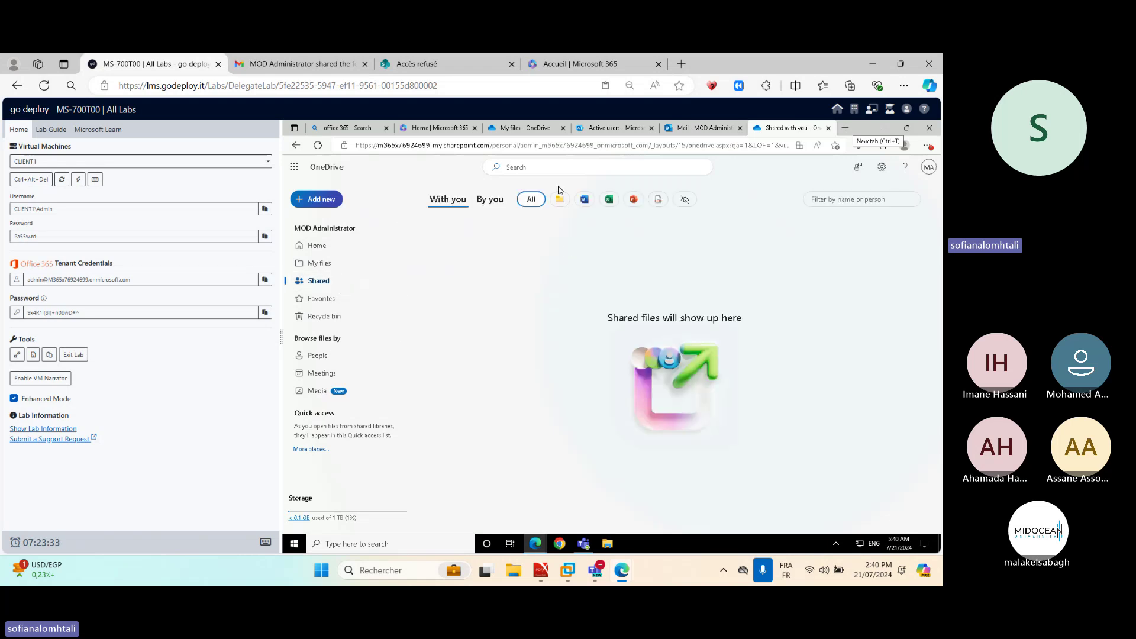
click(560, 200)
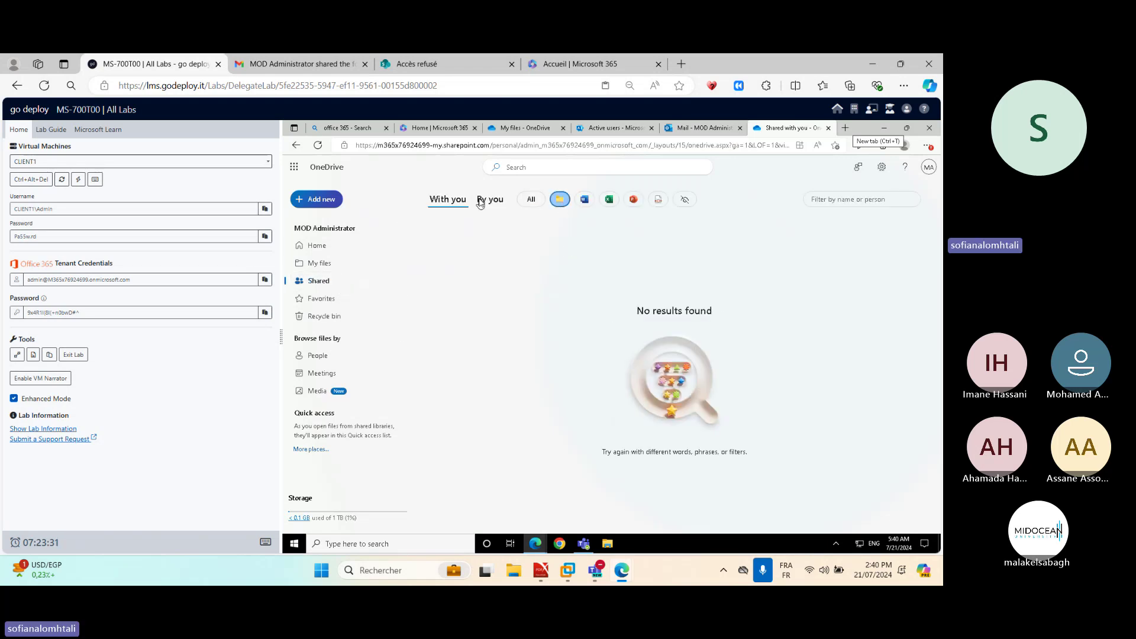
click(483, 200)
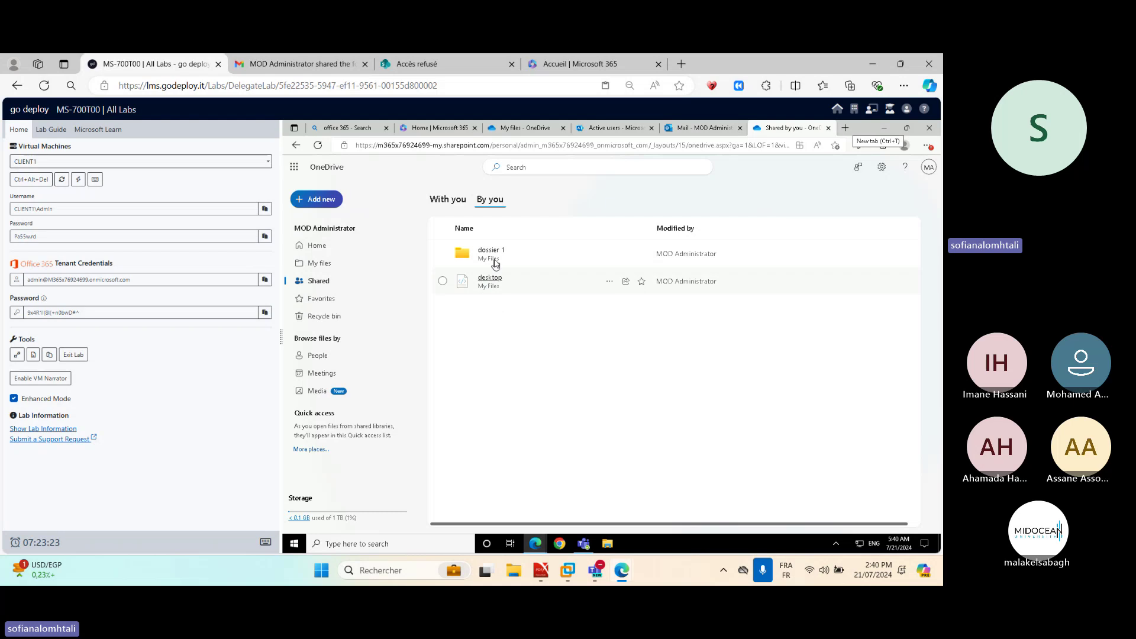
click(444, 201)
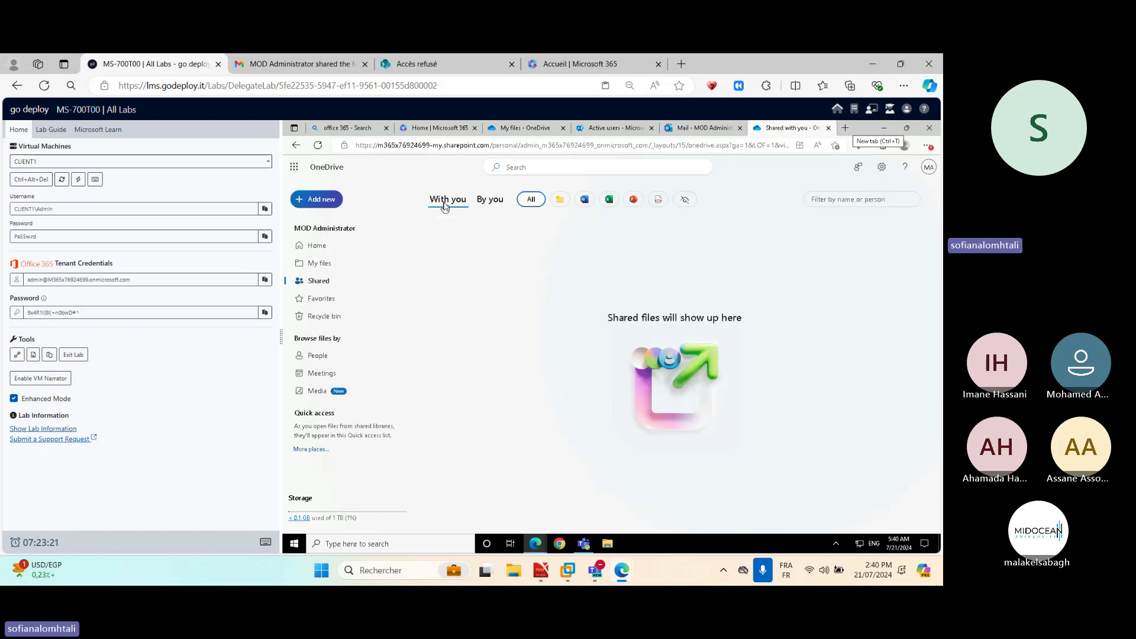
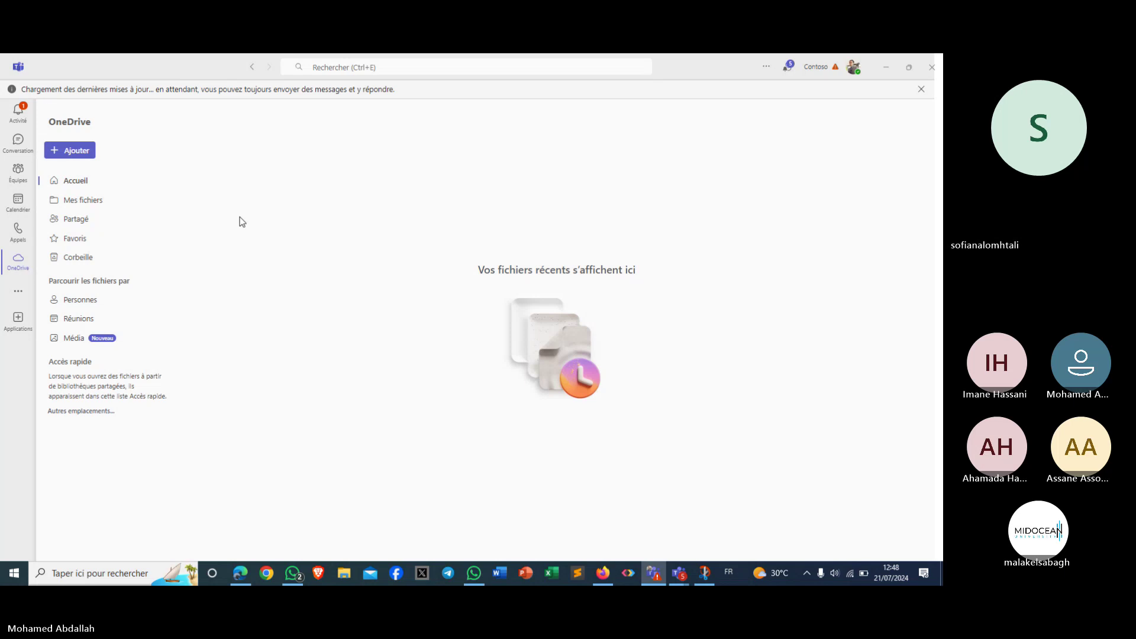
Step: From the OneDrive home page, create a new folder named abde
click(91, 201)
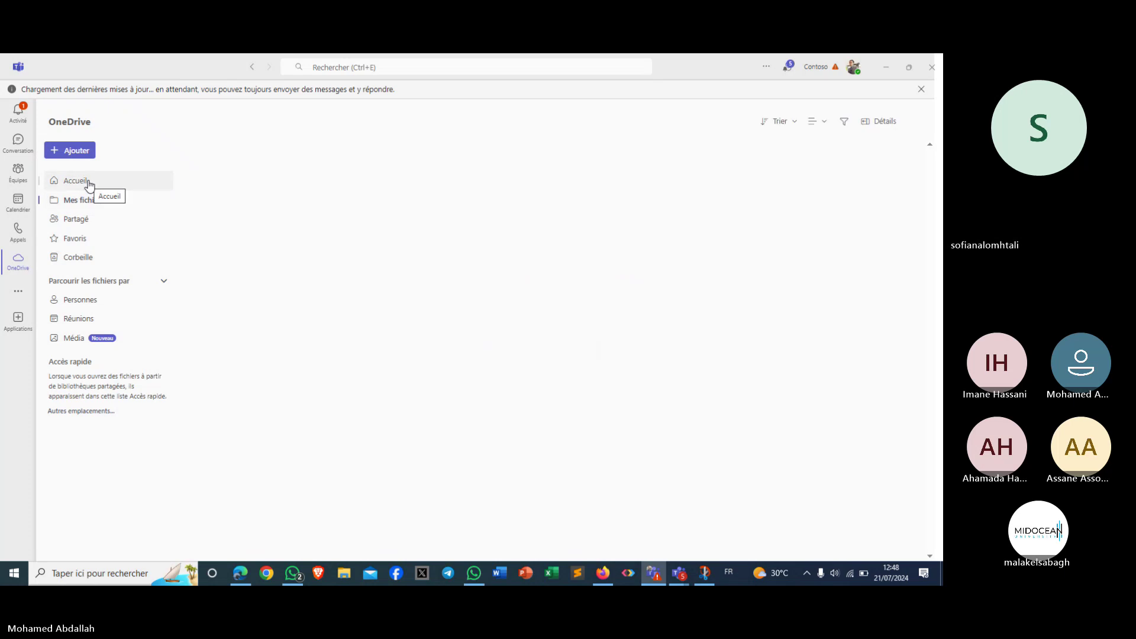
click(89, 184)
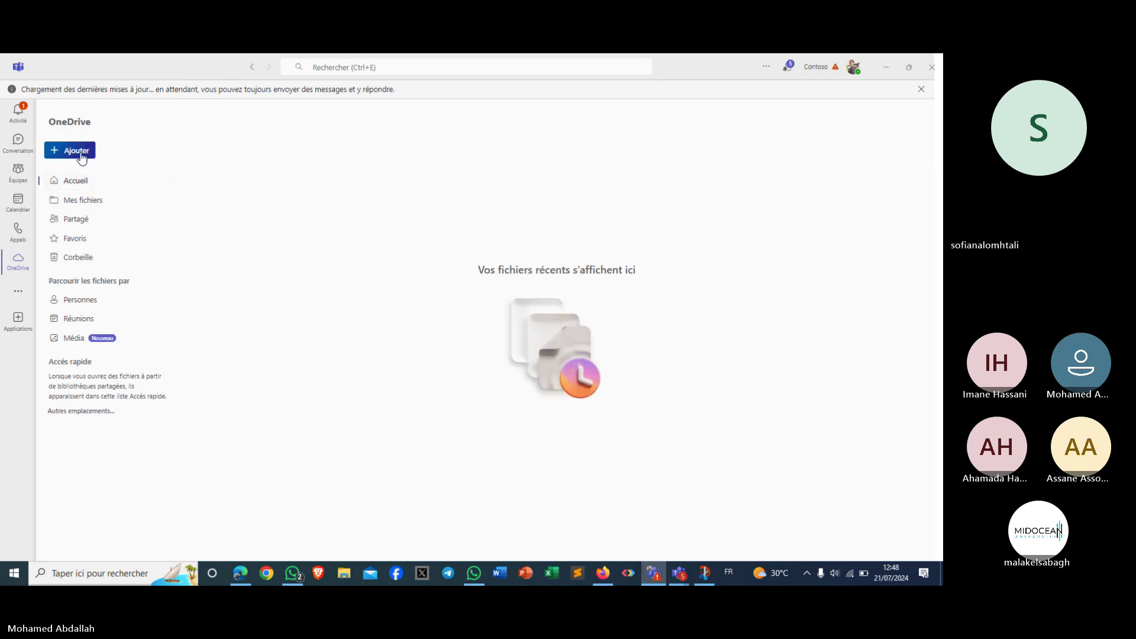
click(81, 156)
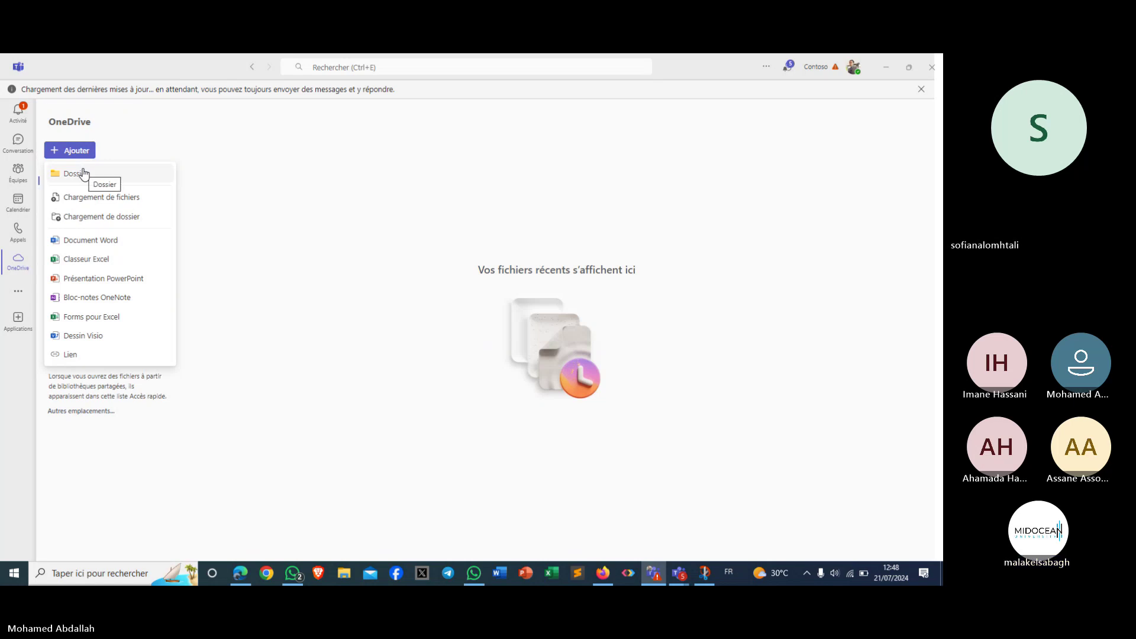
click(83, 172)
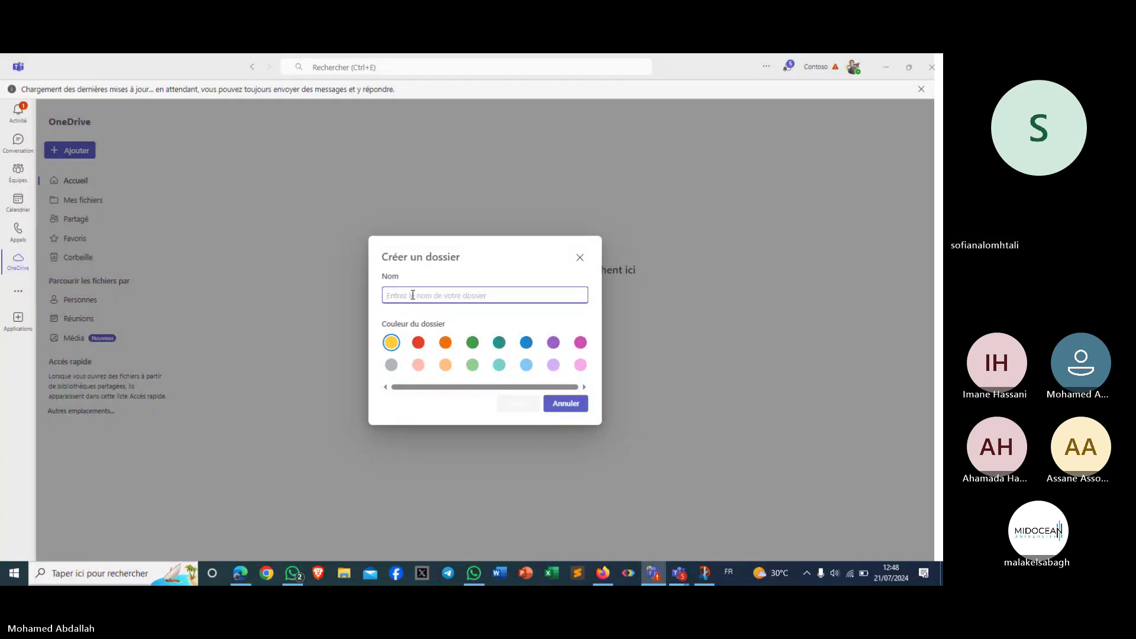
text(me)
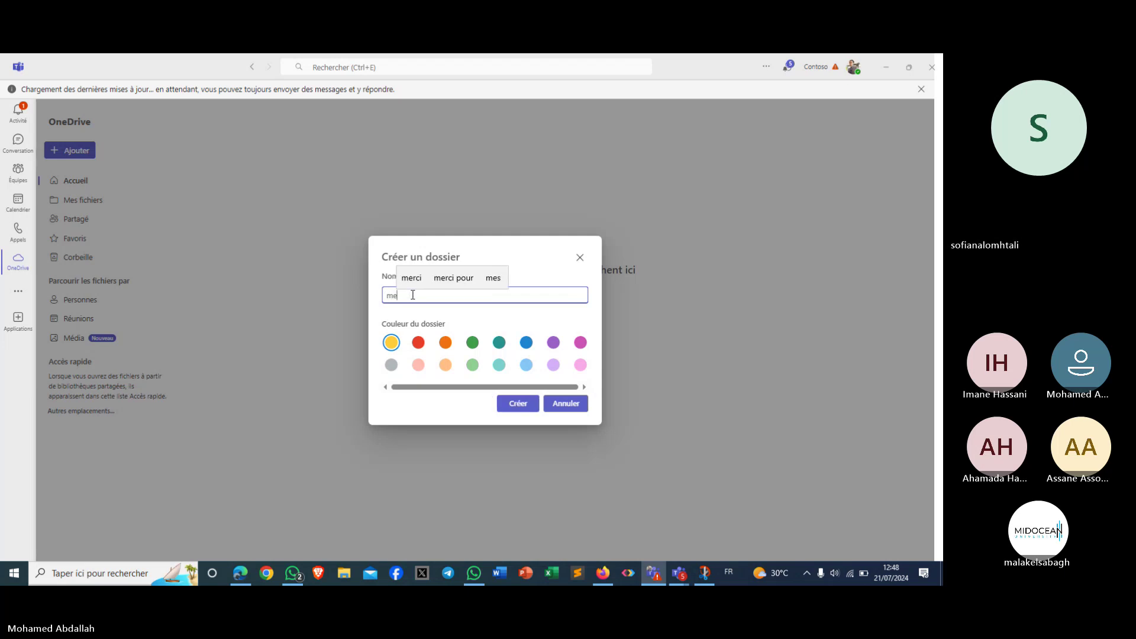
key(BackSpace)
key(BackSpace)
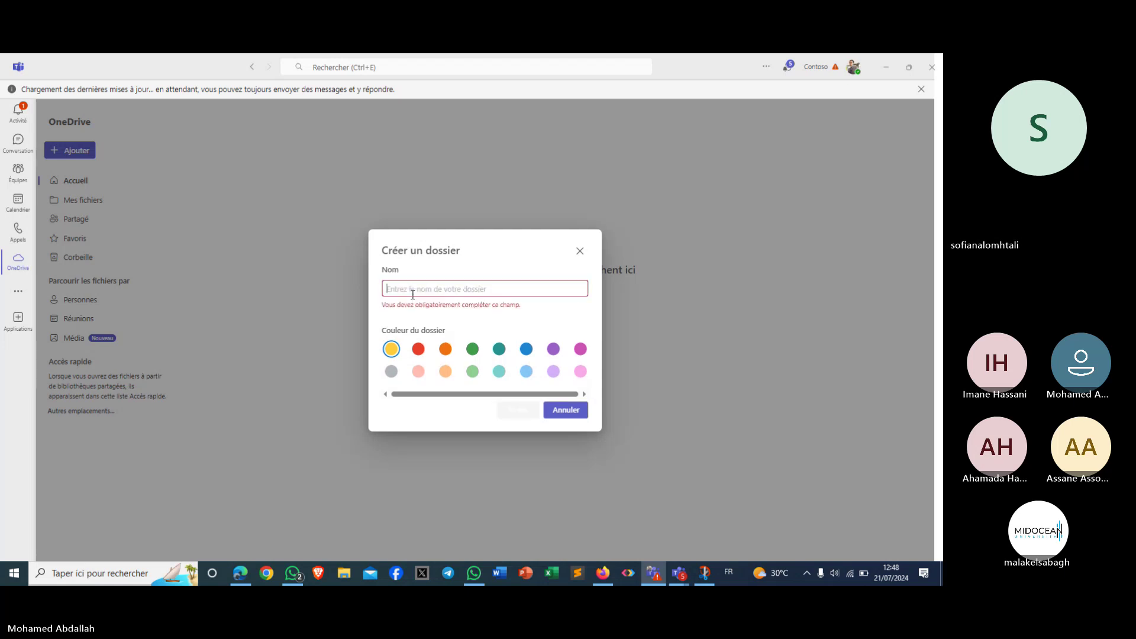
text(abde)
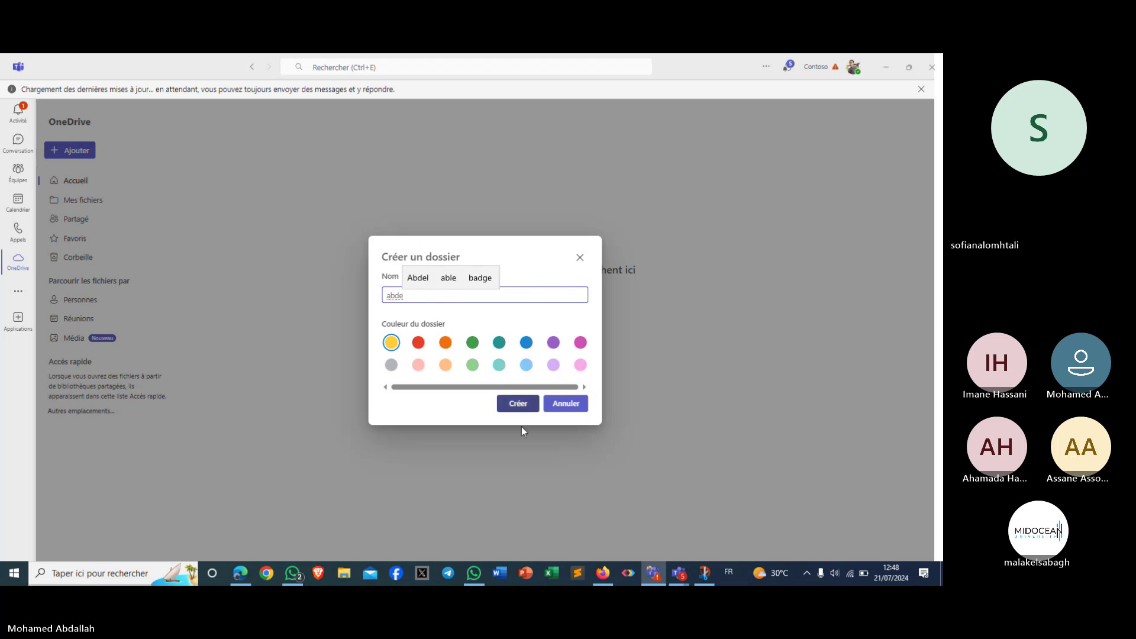
click(521, 409)
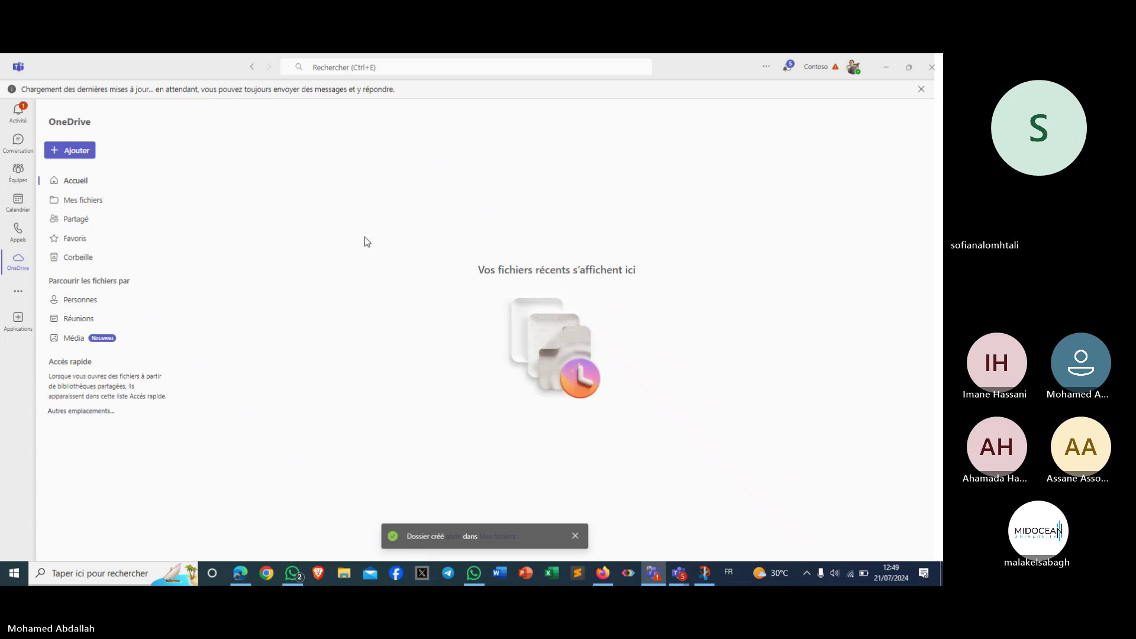
Step: Open the newly created abde folder
click(452, 537)
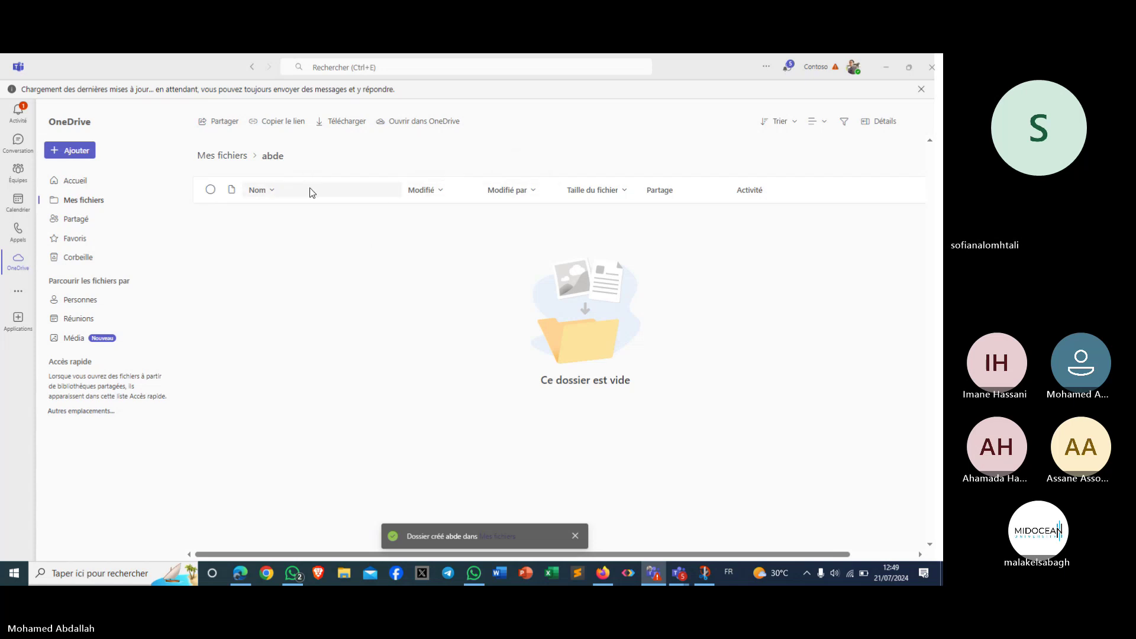
click(309, 190)
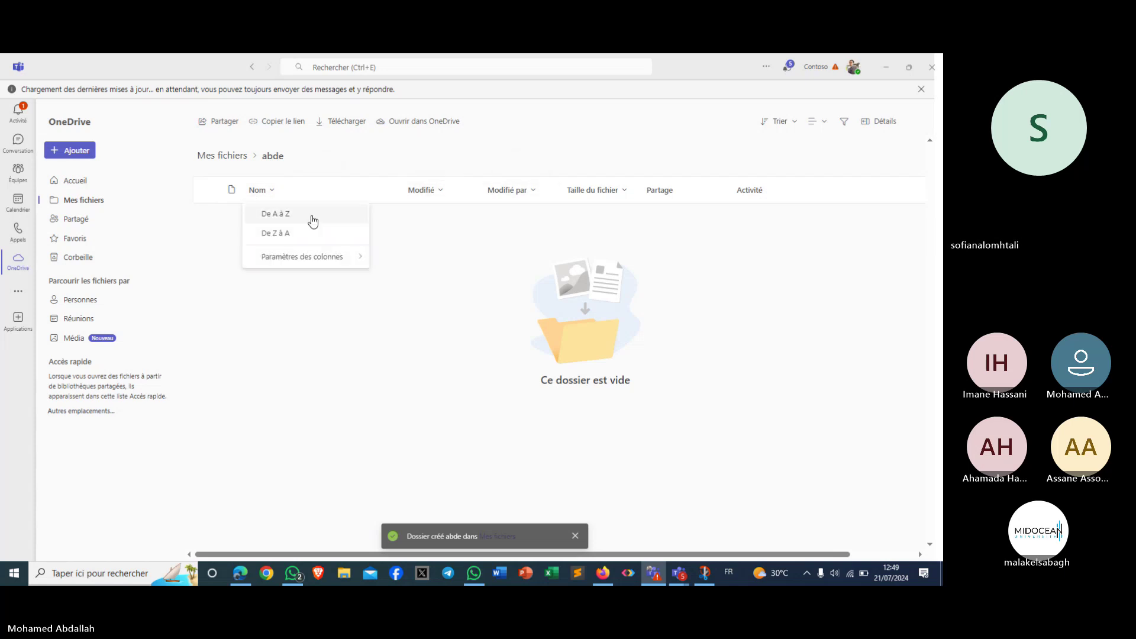
click(438, 216)
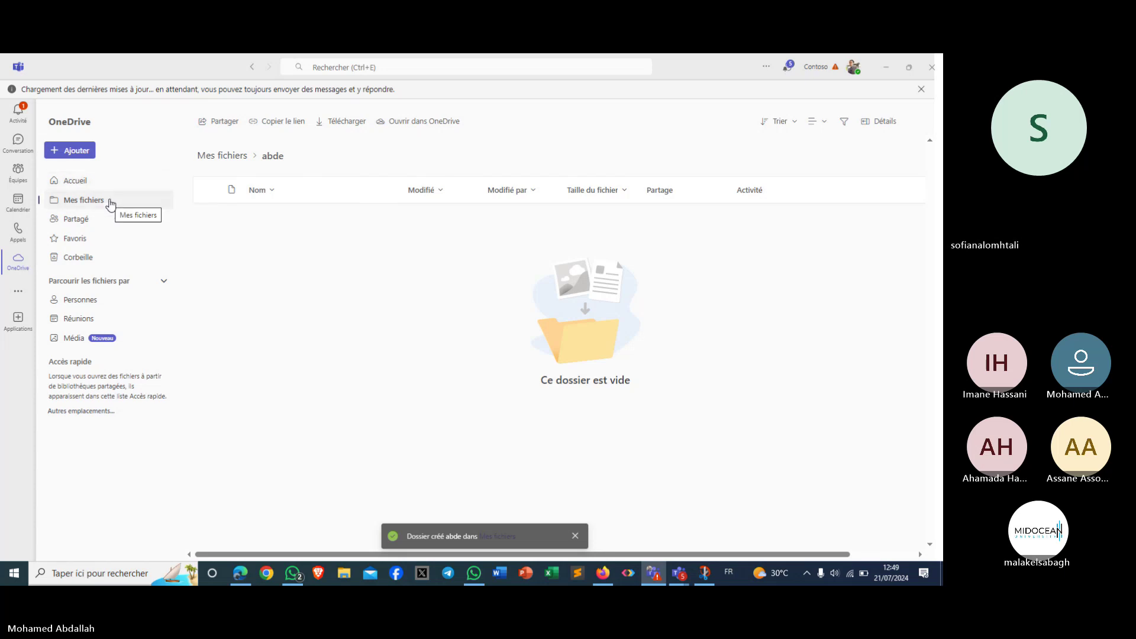
Step: Create a new Word document named ali.docx in the abde folder
click(89, 151)
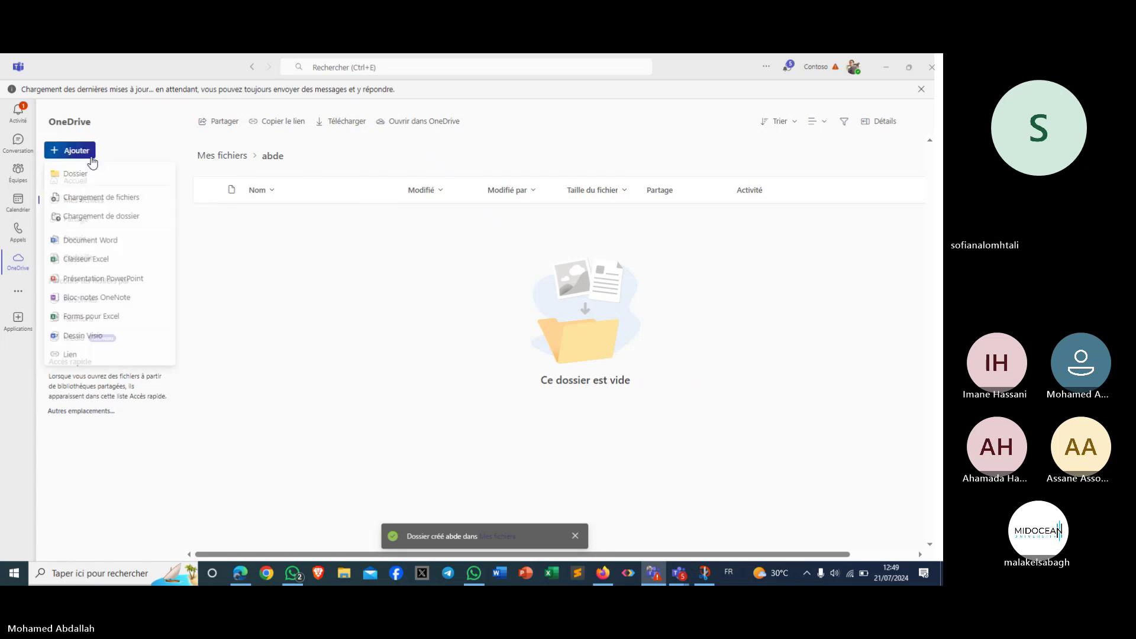
click(92, 238)
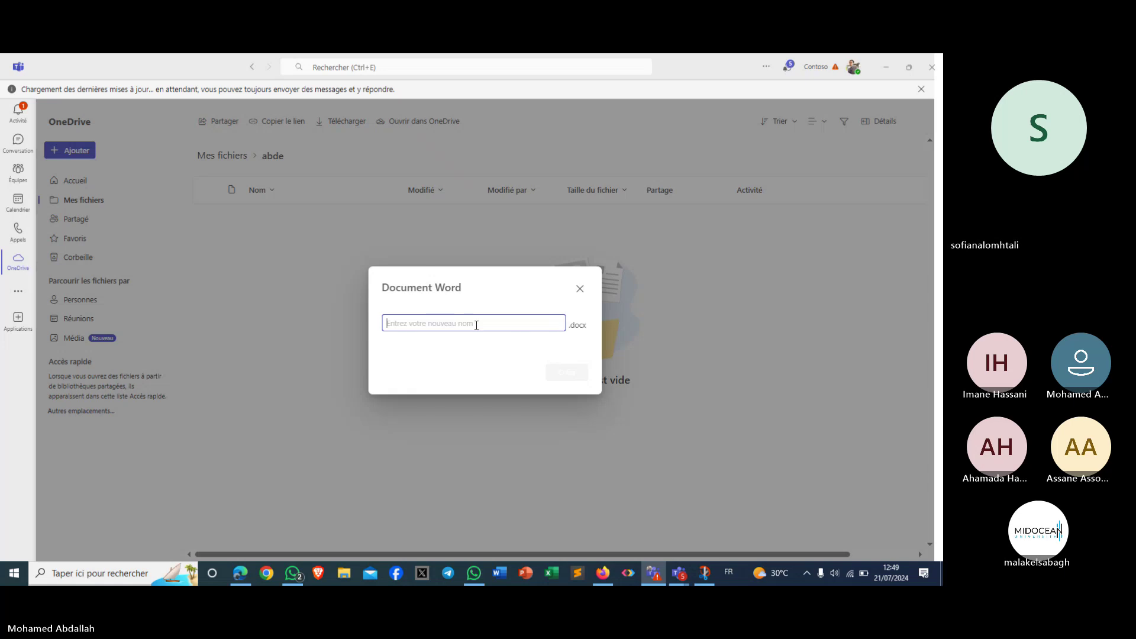
text(ali)
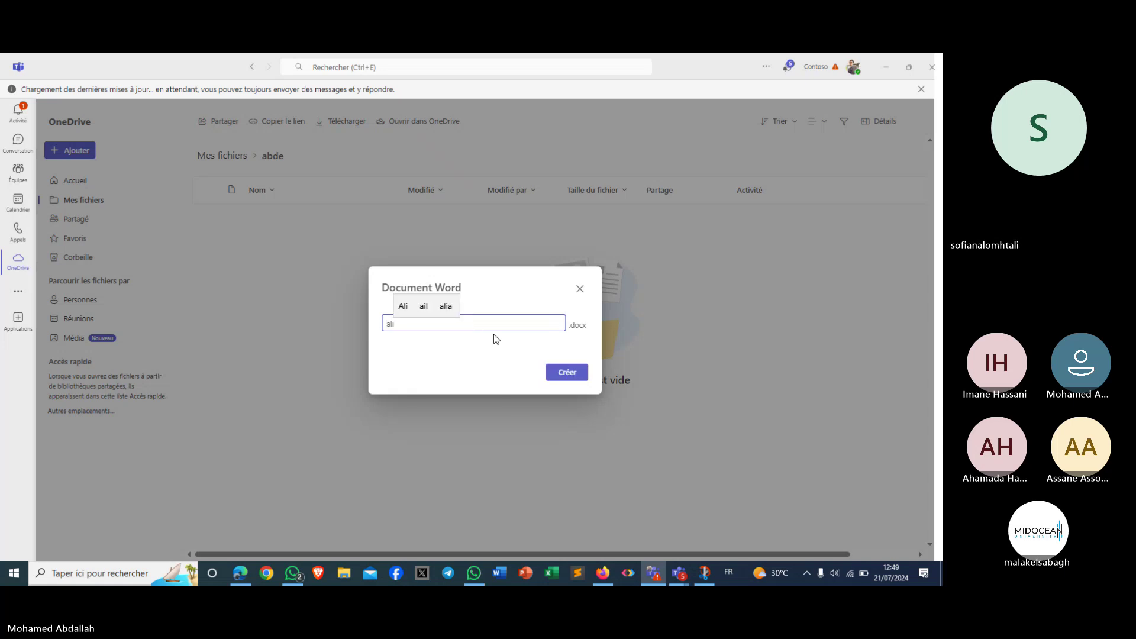
click(578, 374)
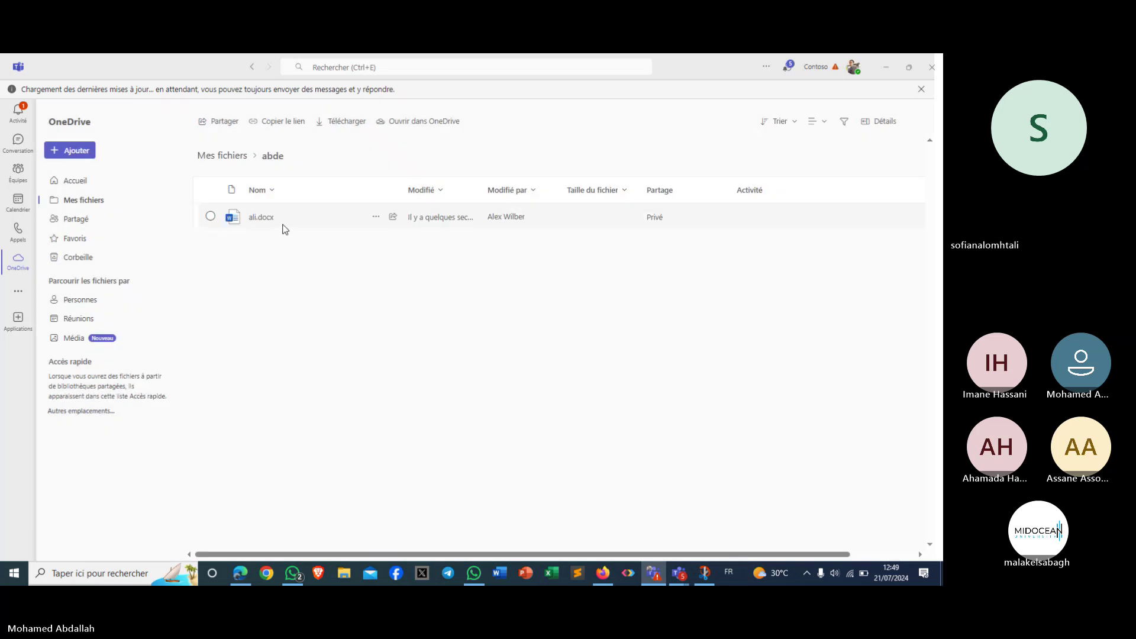
click(299, 220)
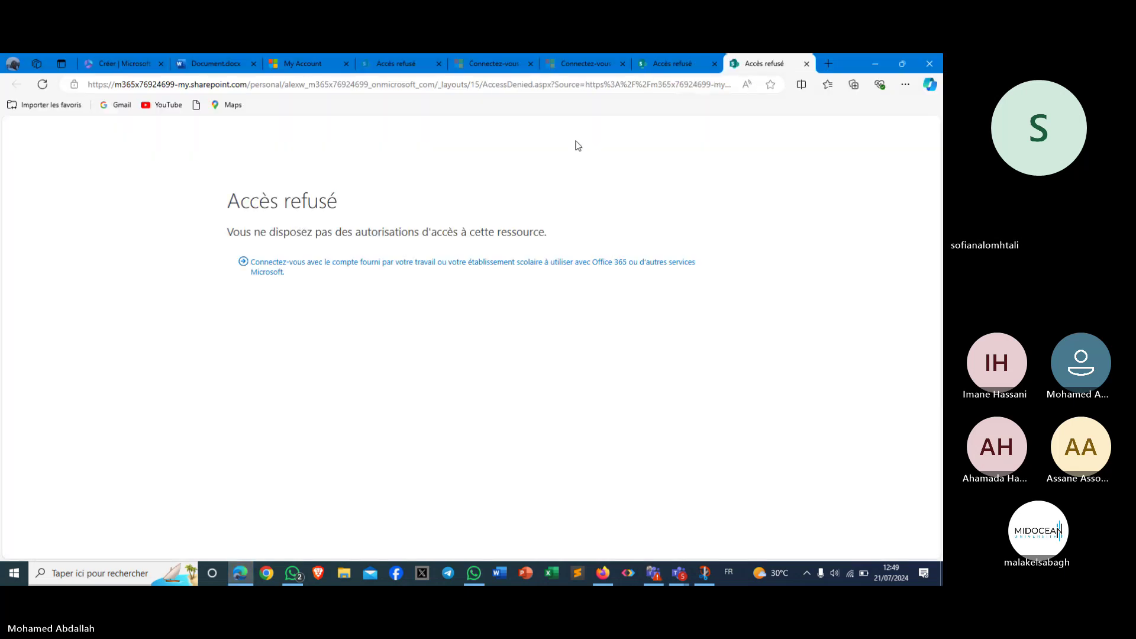
click(681, 65)
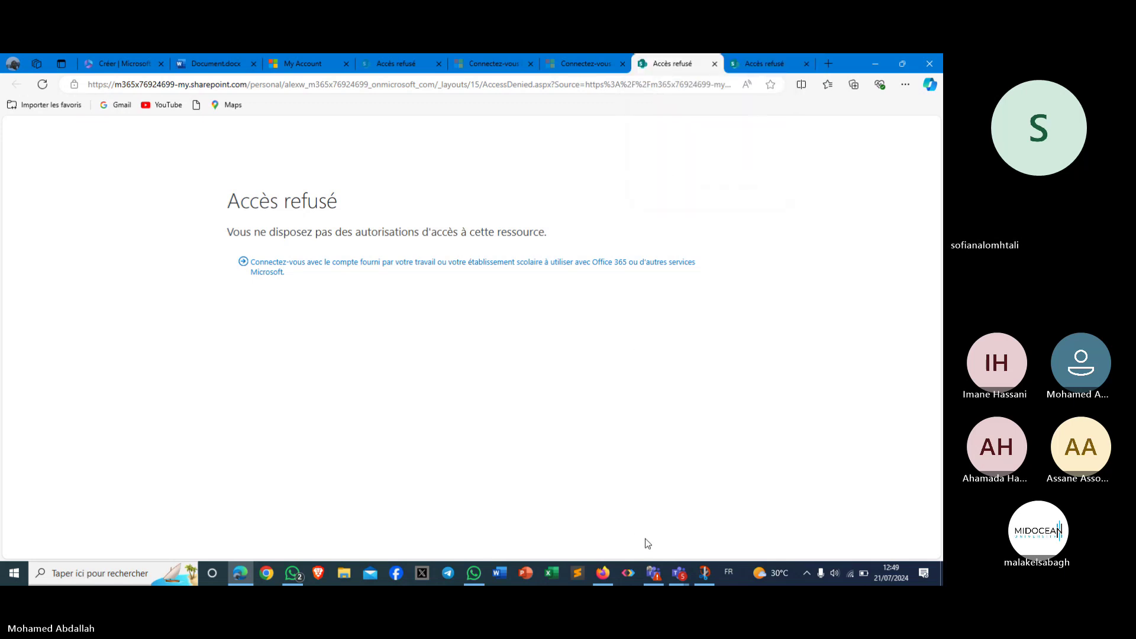
click(654, 573)
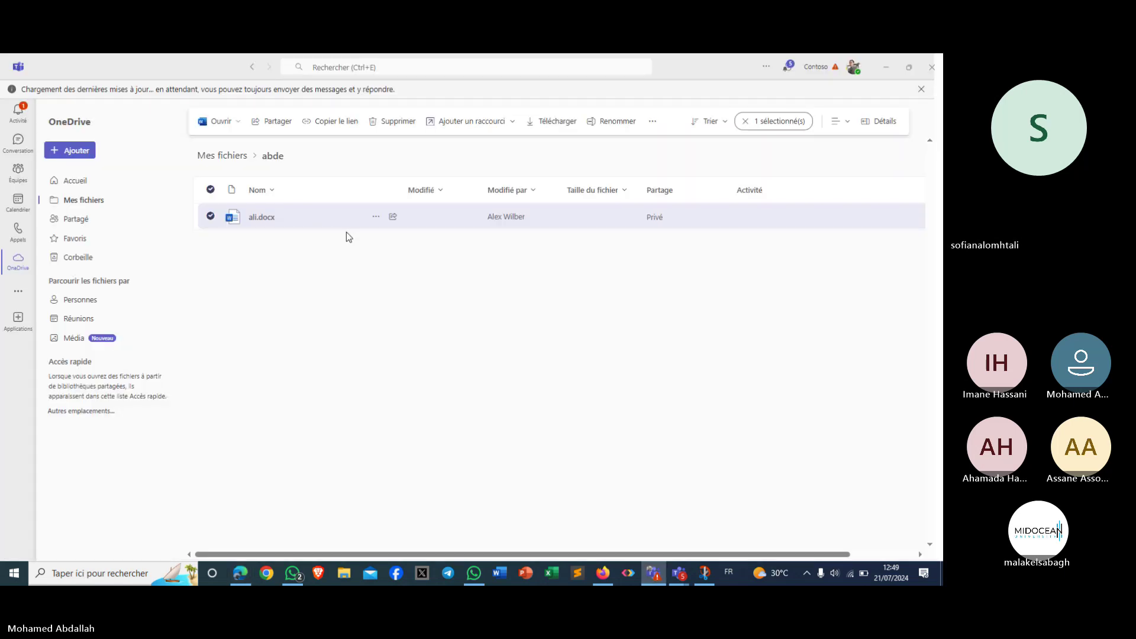
Step: Open ali.docx for editing in Word within Teams
click(210, 216)
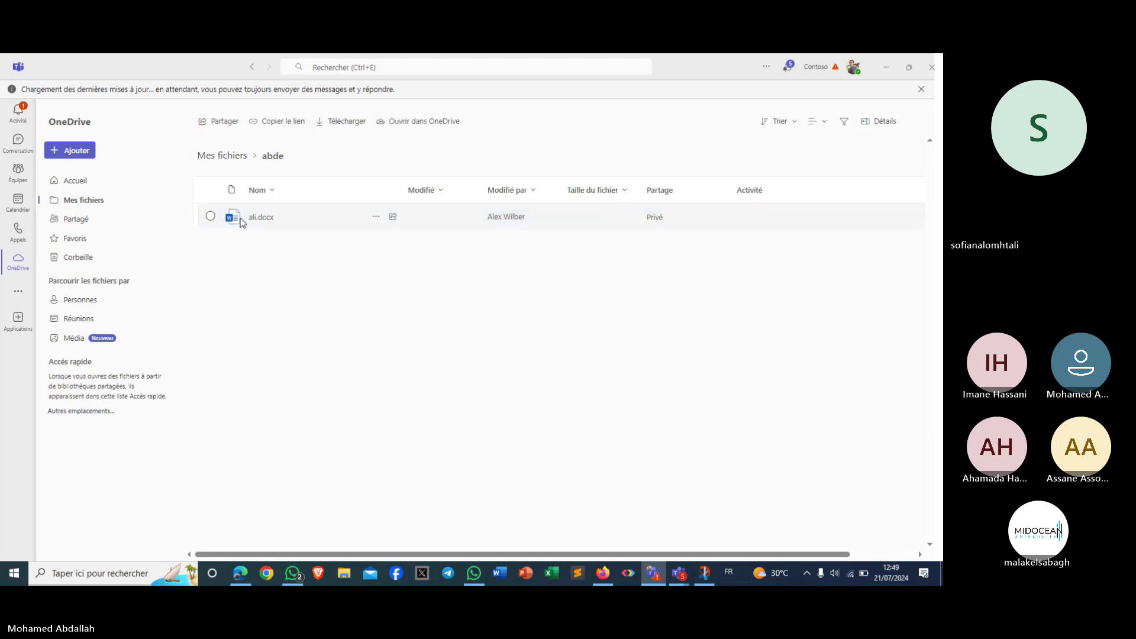
right_click(335, 223)
mouse_move(346, 235)
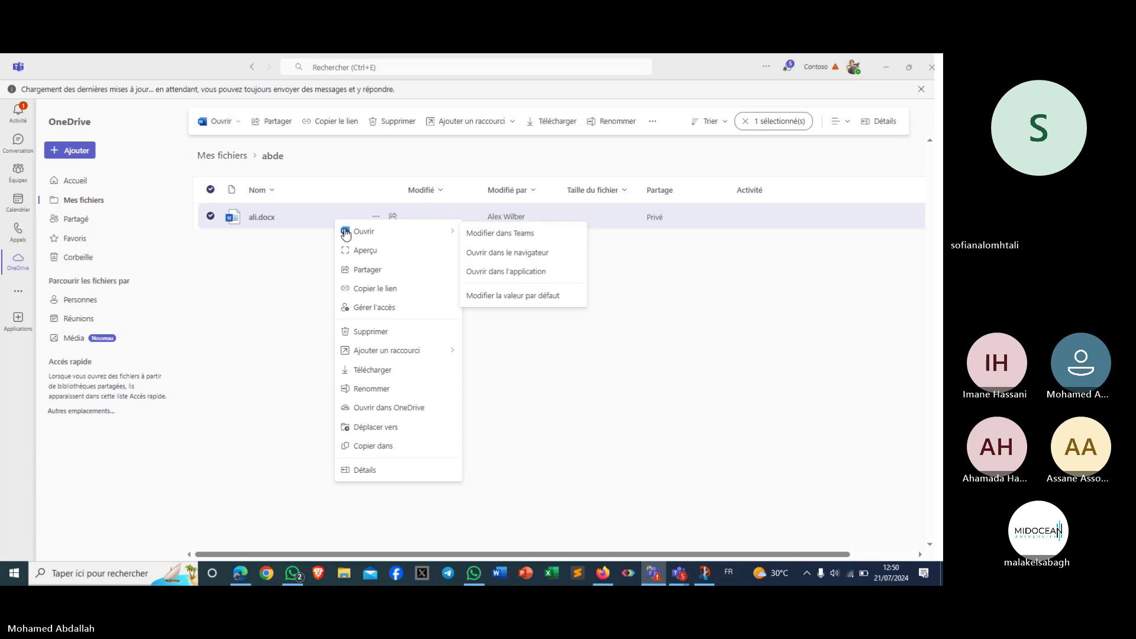
click(472, 235)
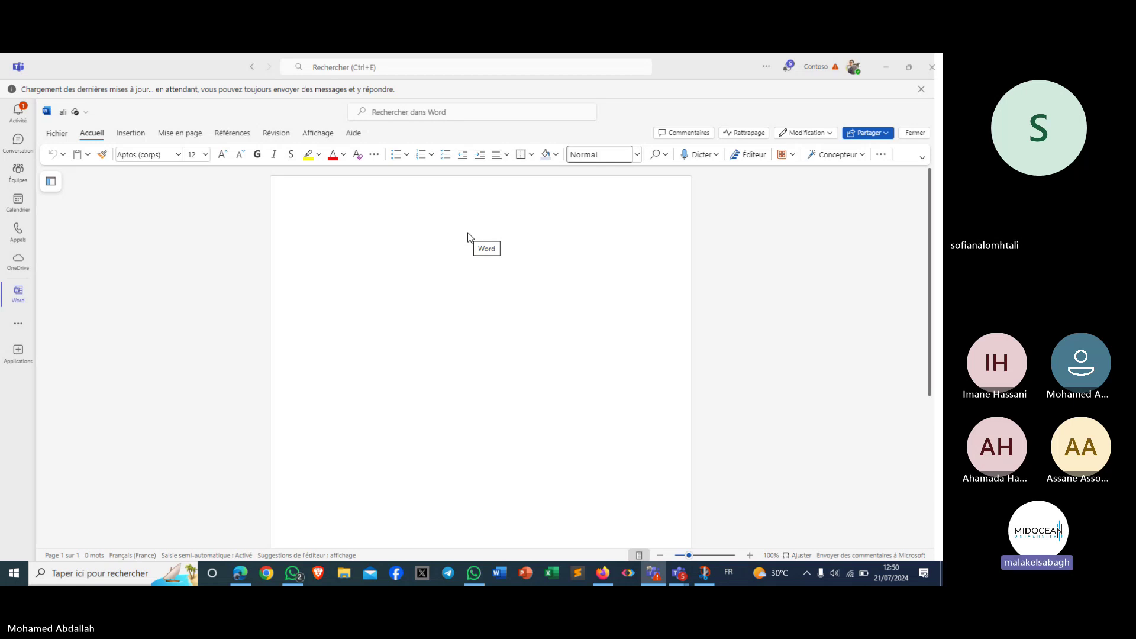
Step: Type 'Bonjour je m'appelle' followed by the author's full name in capitals
text(bonj)
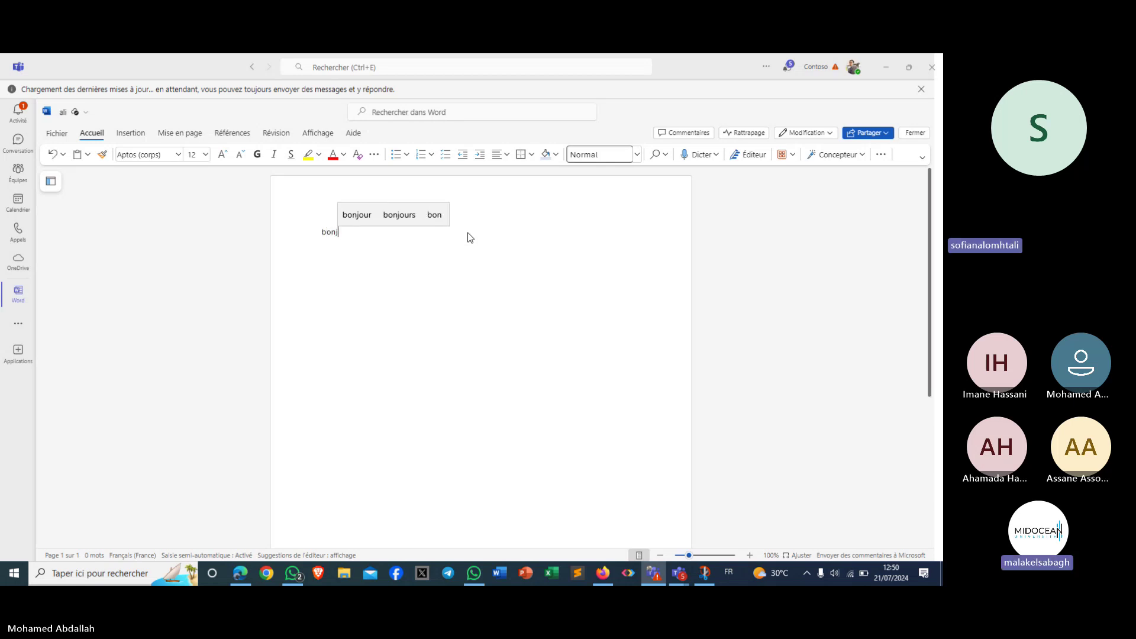
text(our)
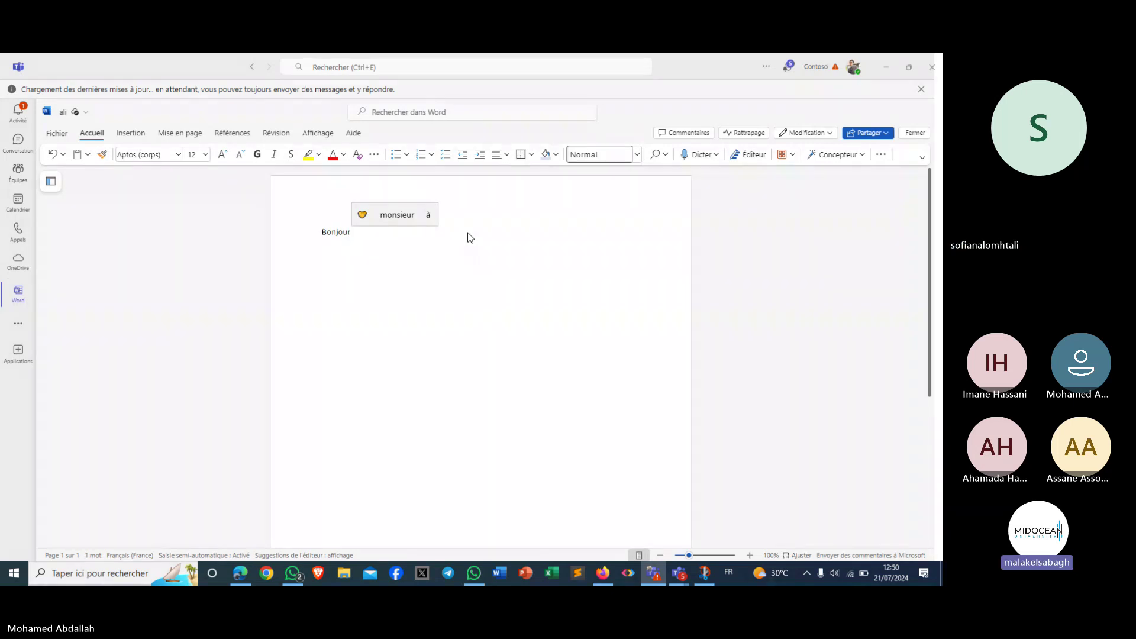
key(alt+grave)
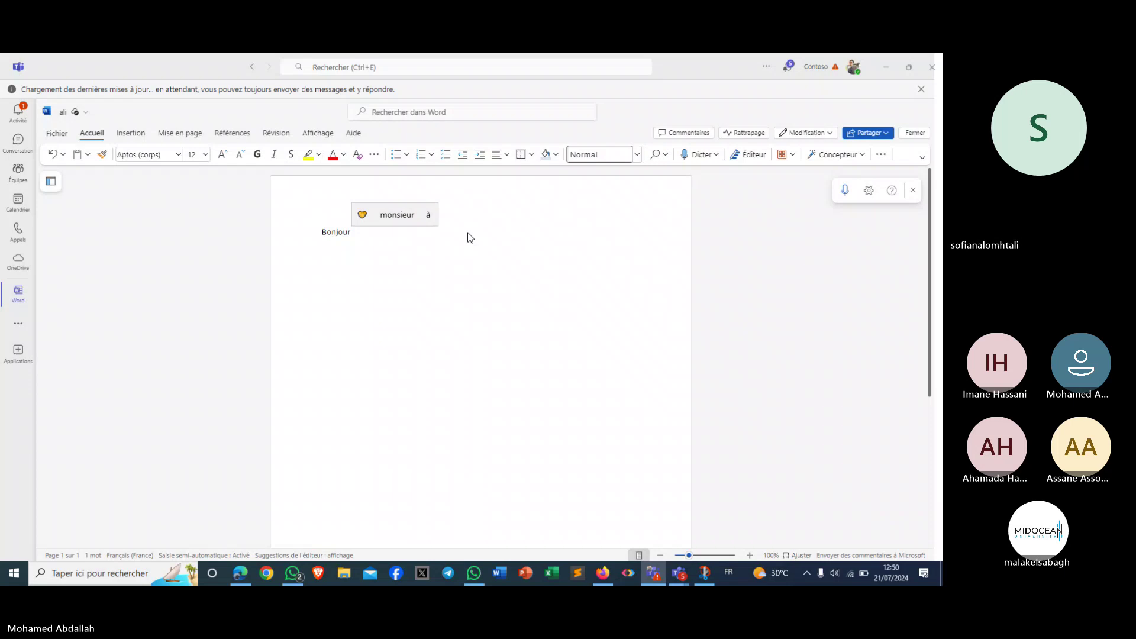
text(j'ai)
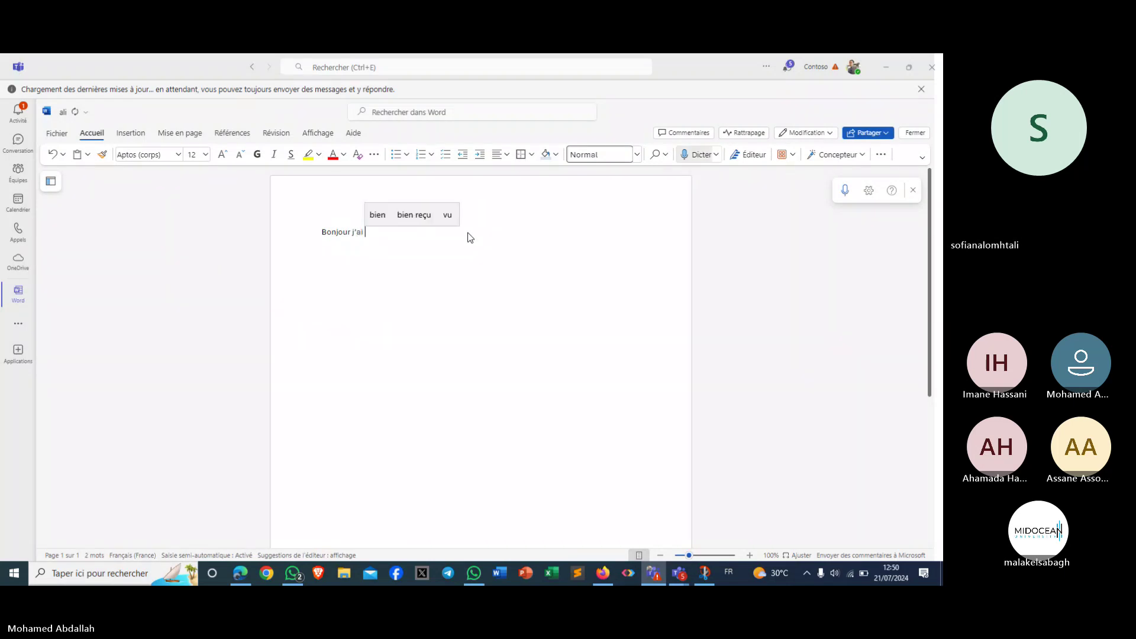
key(BackSpace)
key(BackSpace)
key(BackSpace)
key(BackSpace)
key(BackSpace)
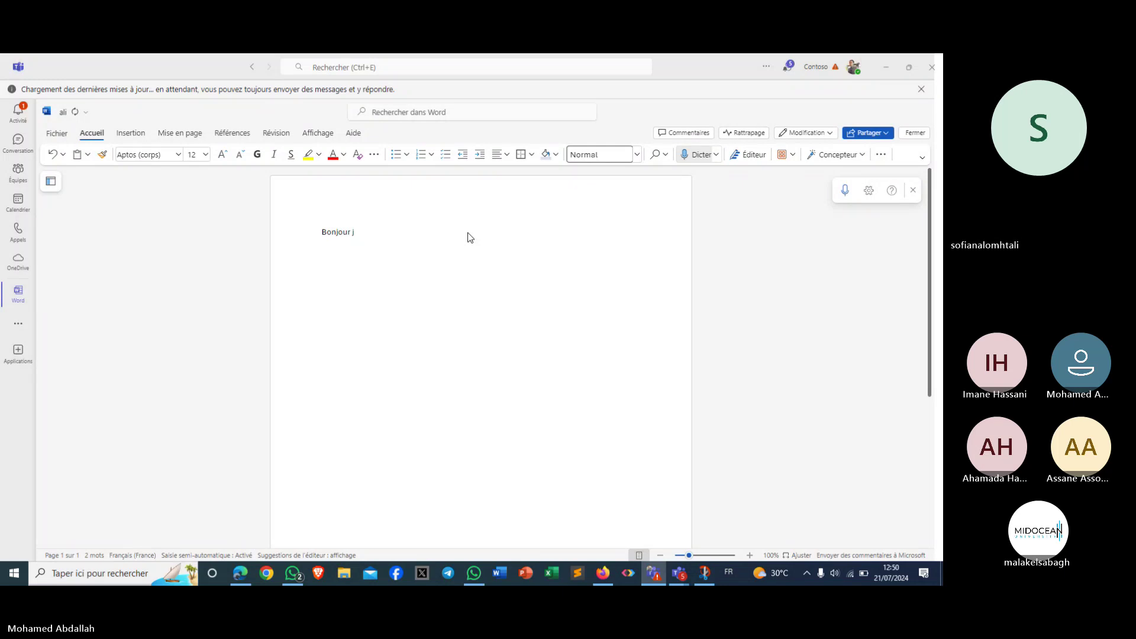
text(je m'a)
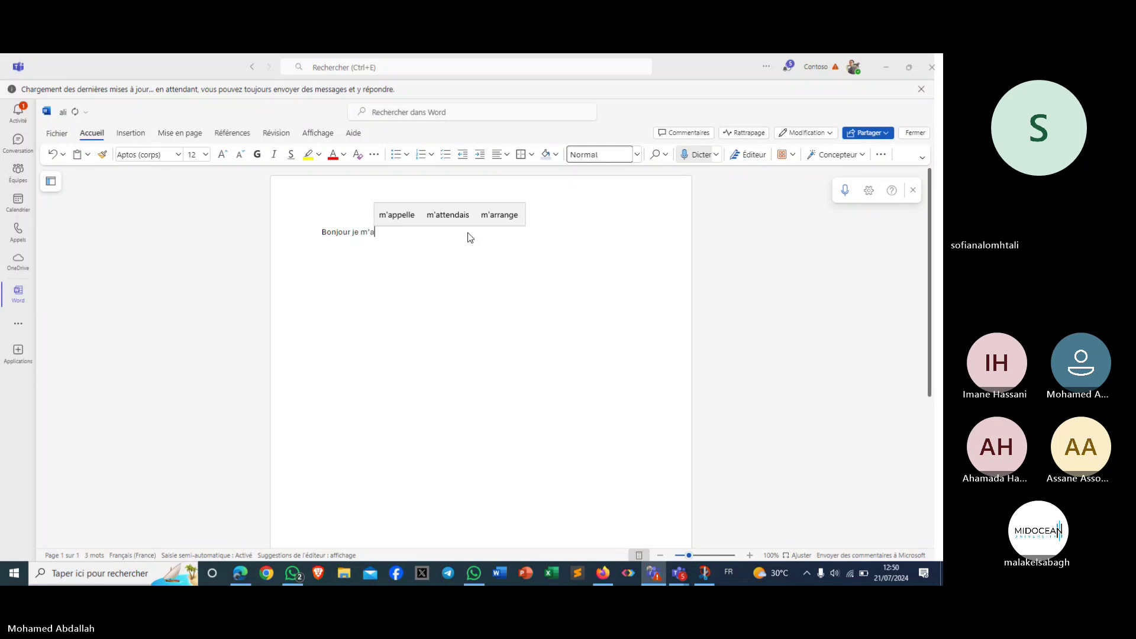
text(ppelle)
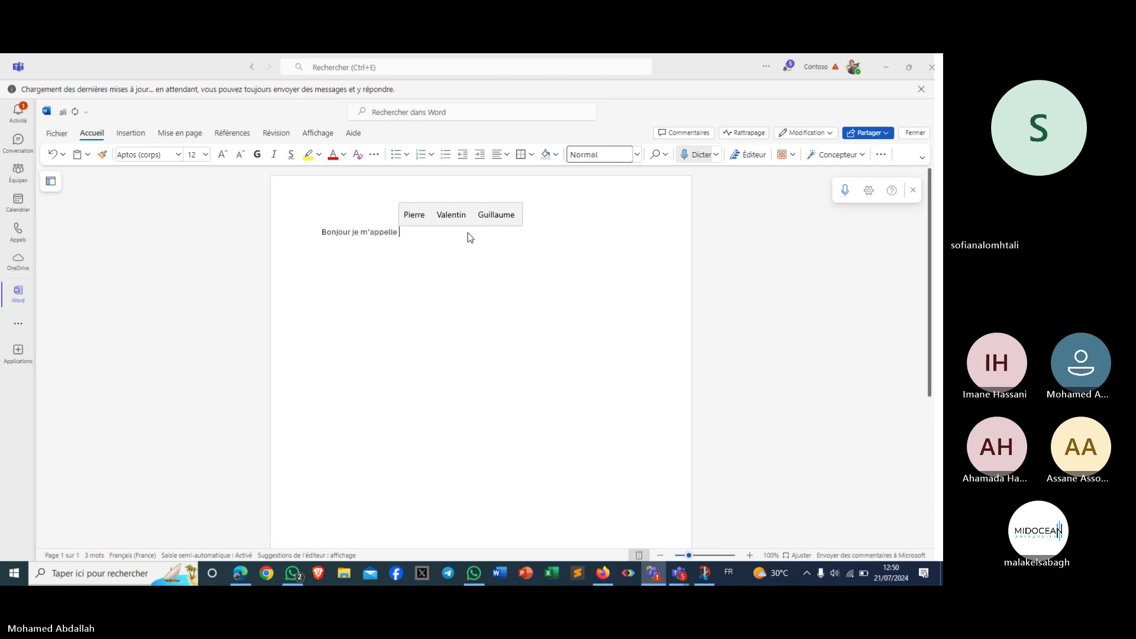
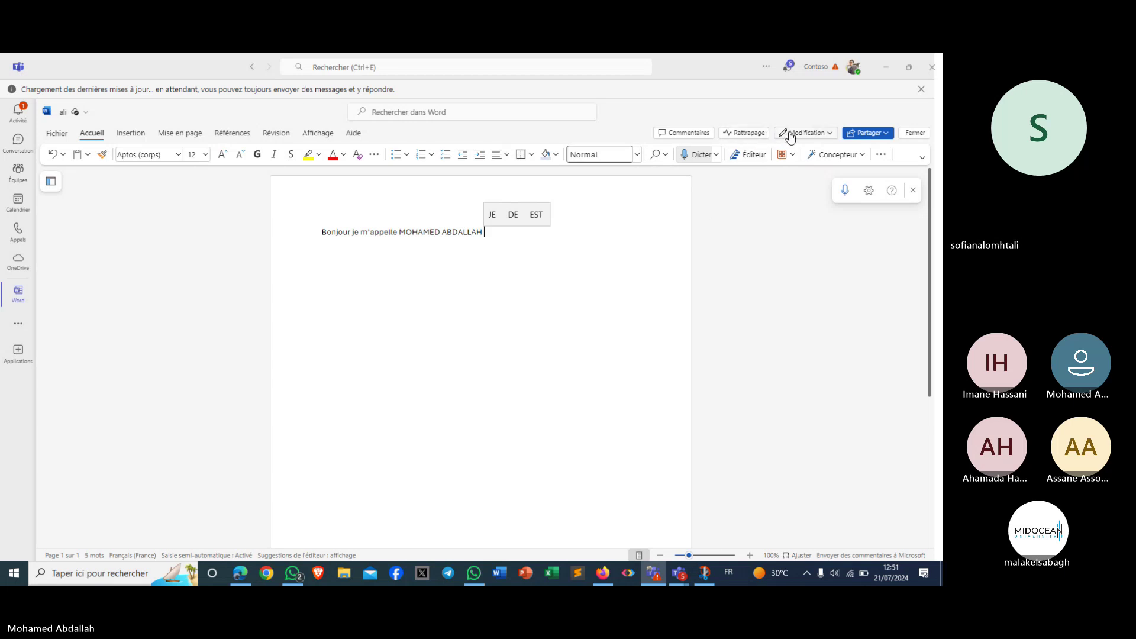
Step: Create and copy an edit-enabled sharing link for ali.docx, then close the notice
click(854, 138)
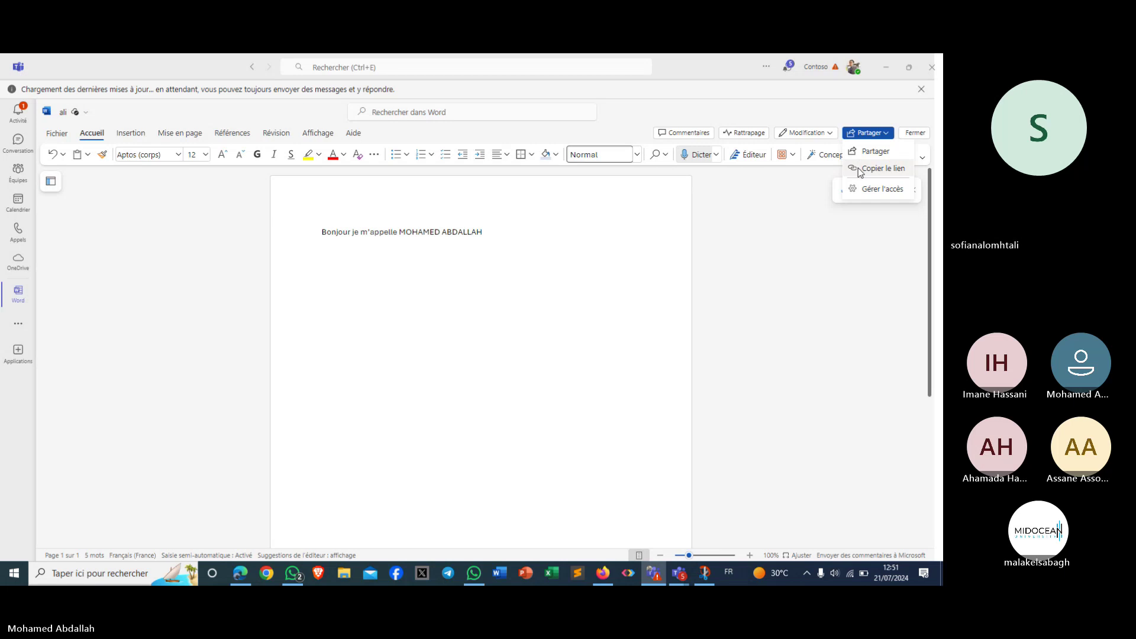
click(864, 168)
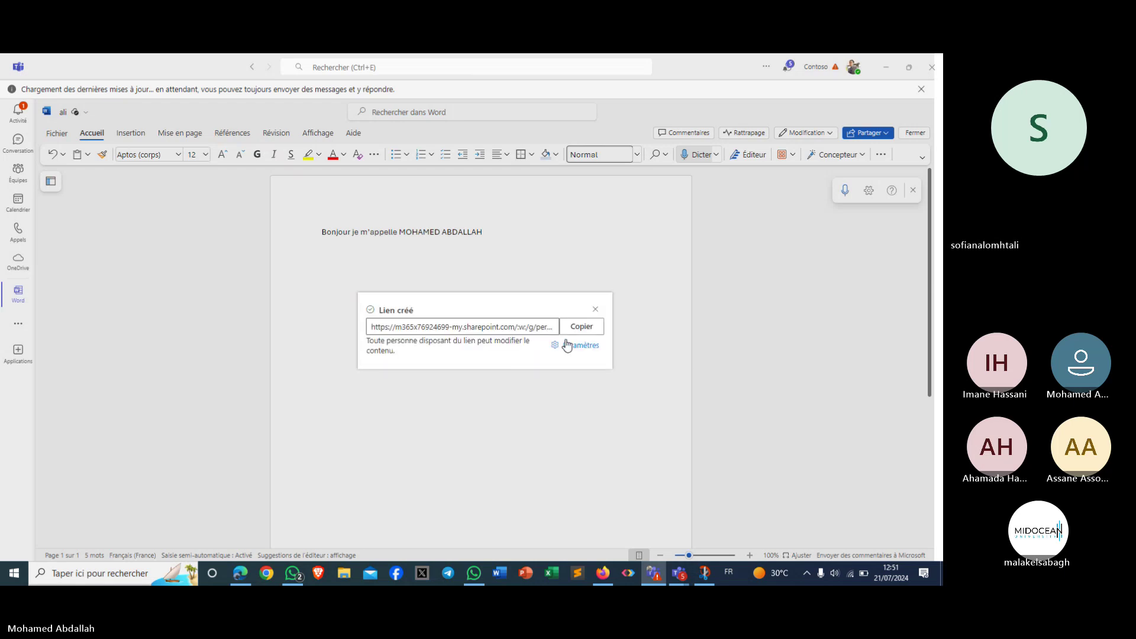
click(582, 326)
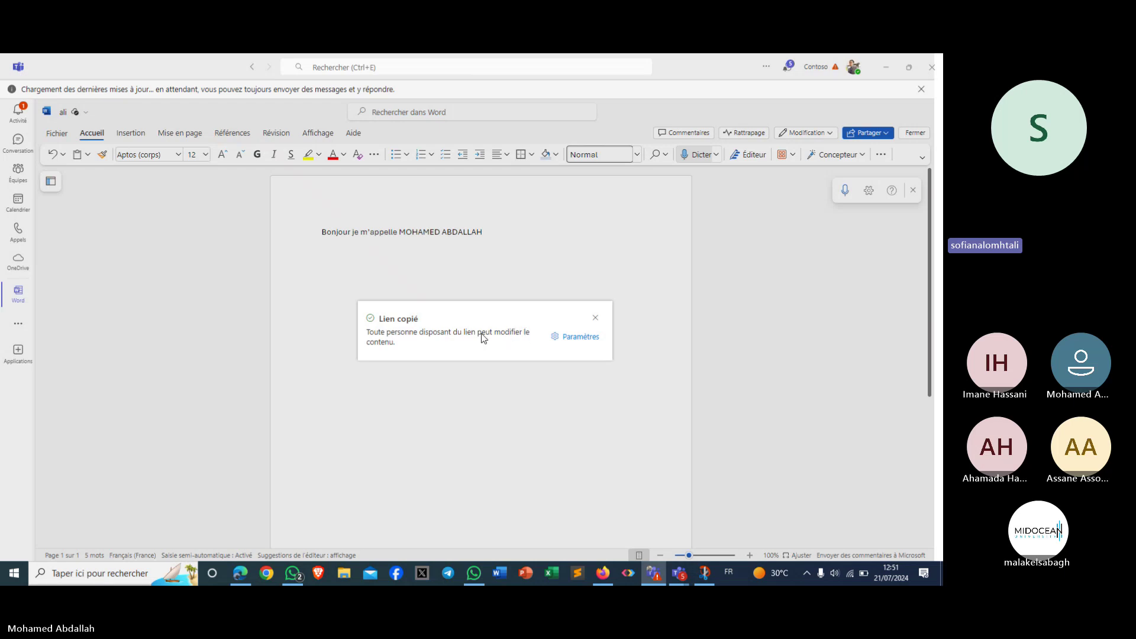
click(595, 321)
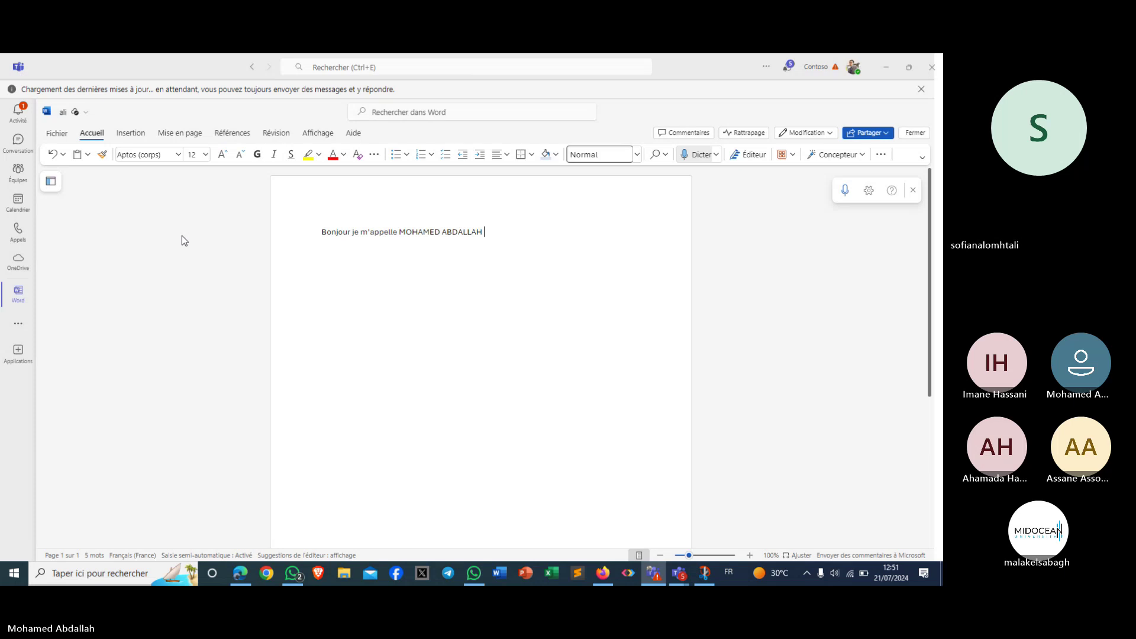
Step: Paste the ali.docx link into your personal chat and send it
click(18, 139)
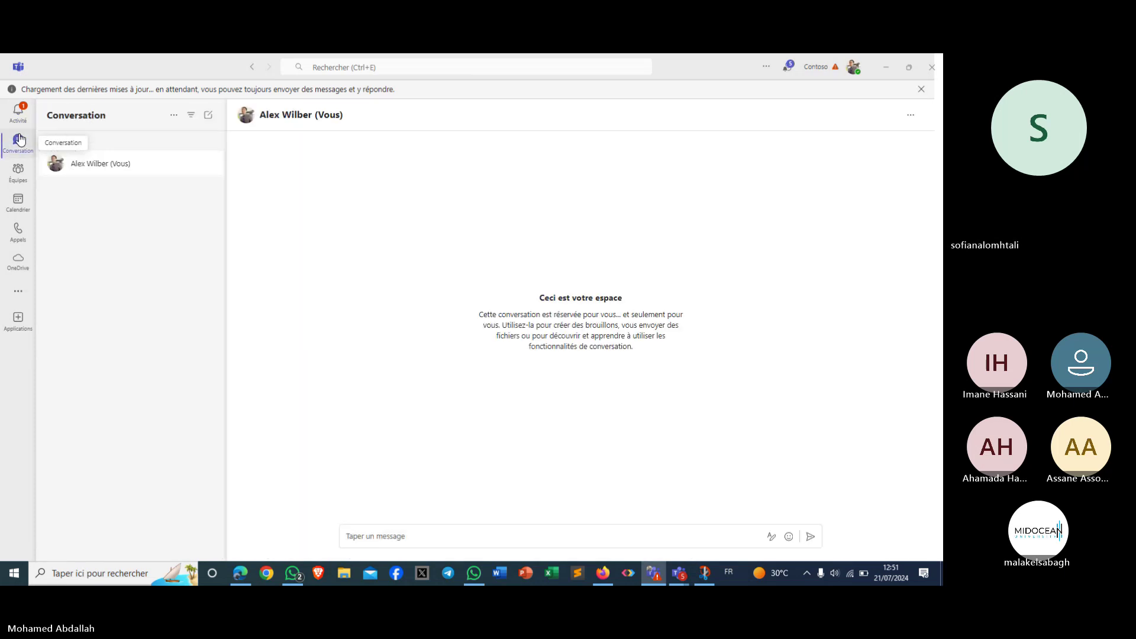
click(446, 532)
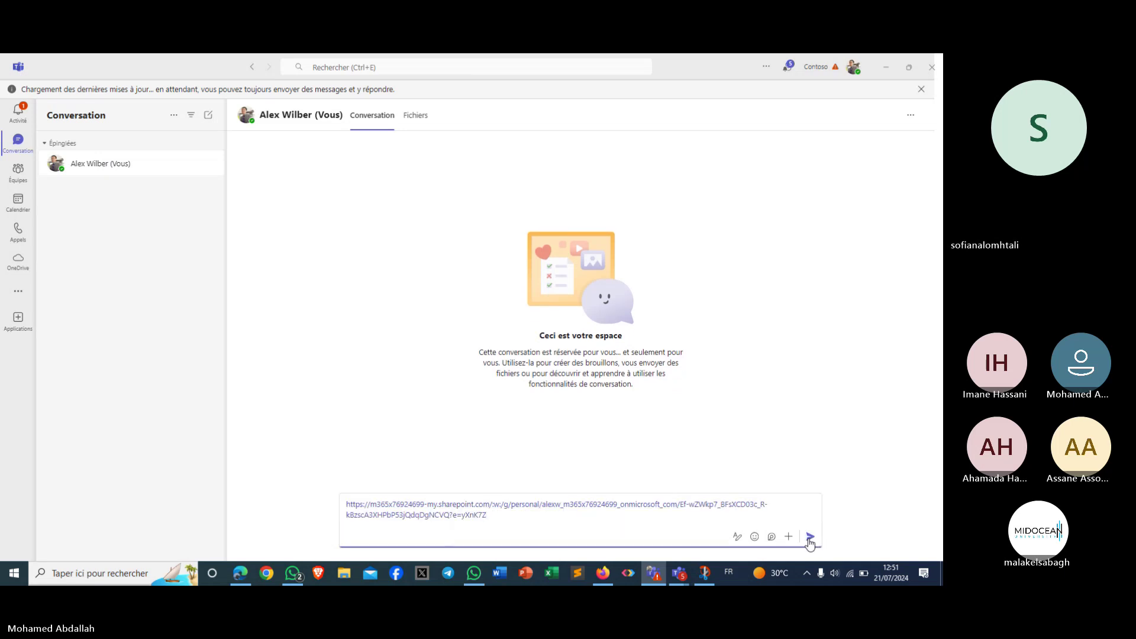
click(810, 537)
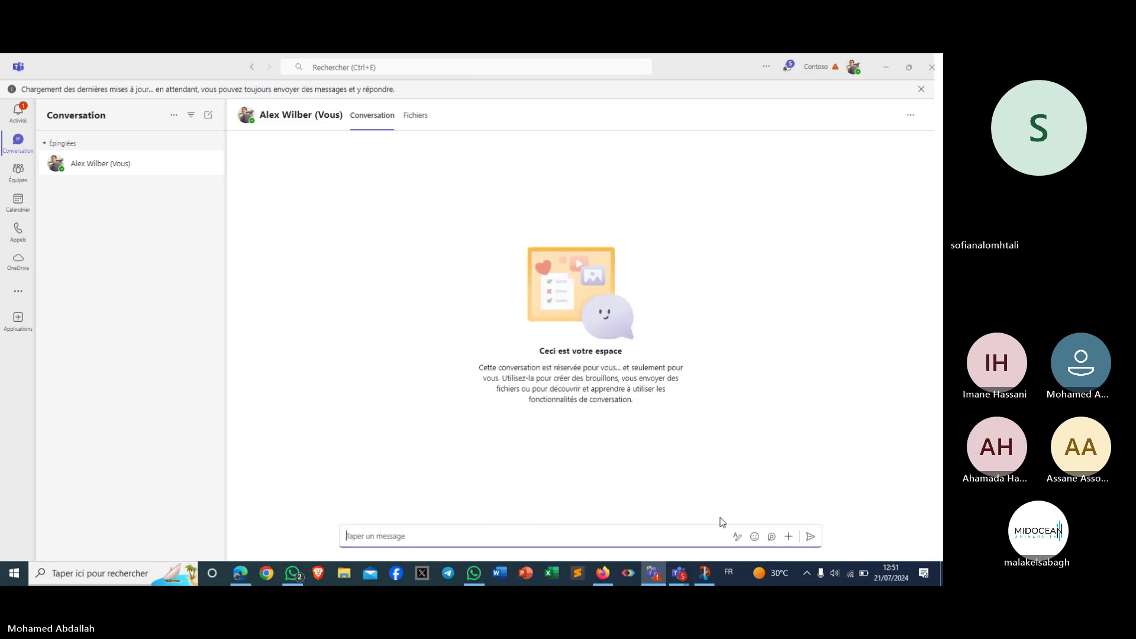
mouse_move(686, 578)
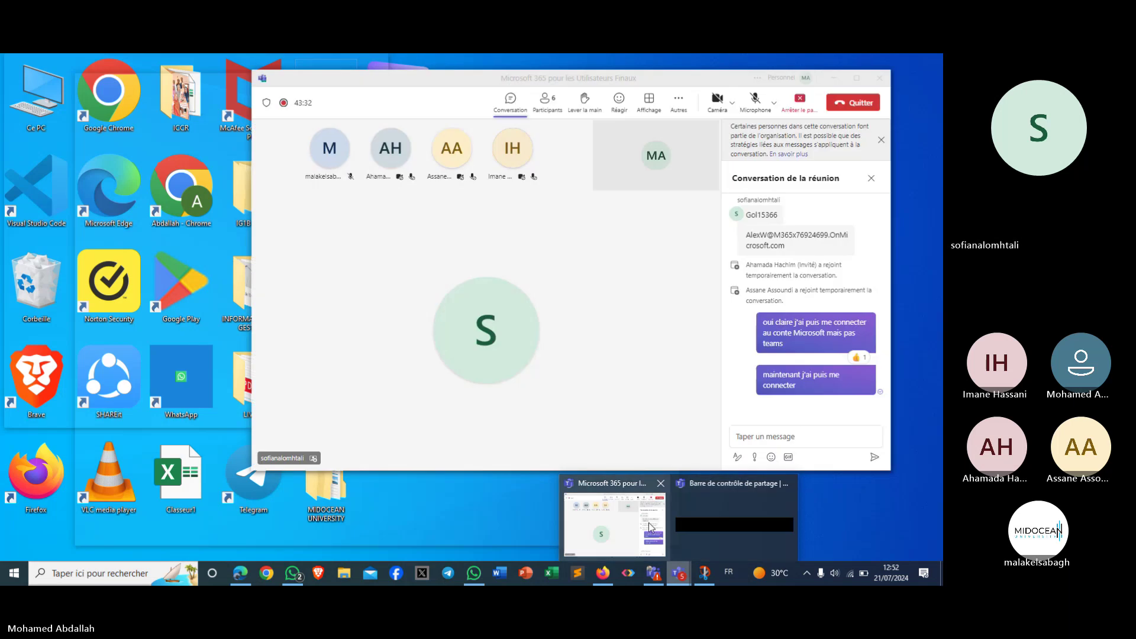
Step: Switch to the meeting window and send the ali.docx link in its chat
click(651, 523)
click(761, 435)
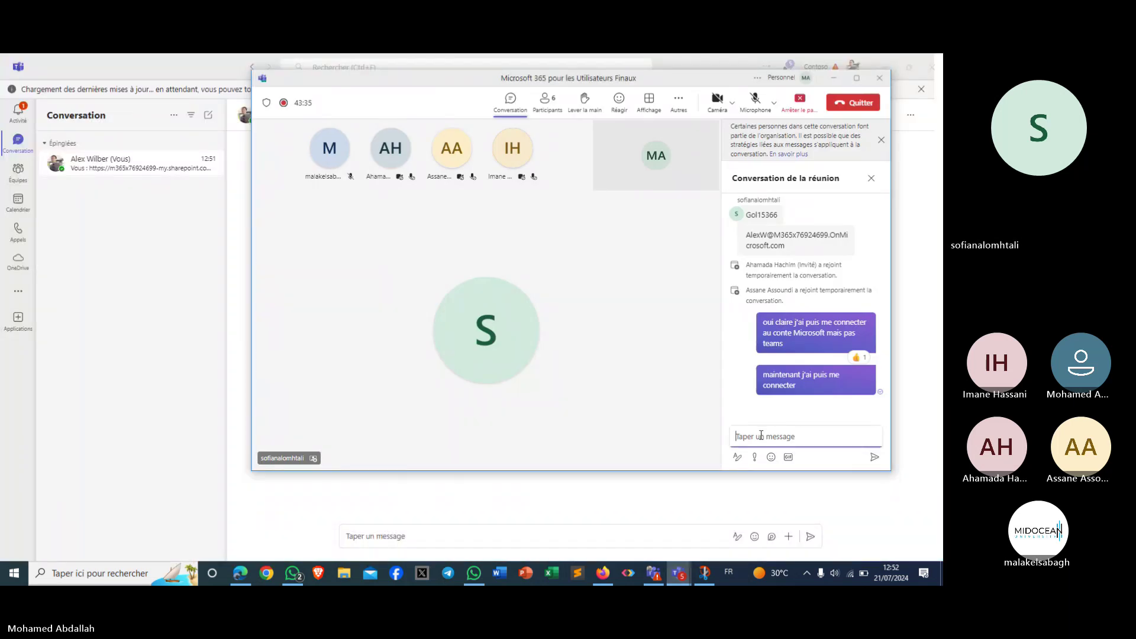
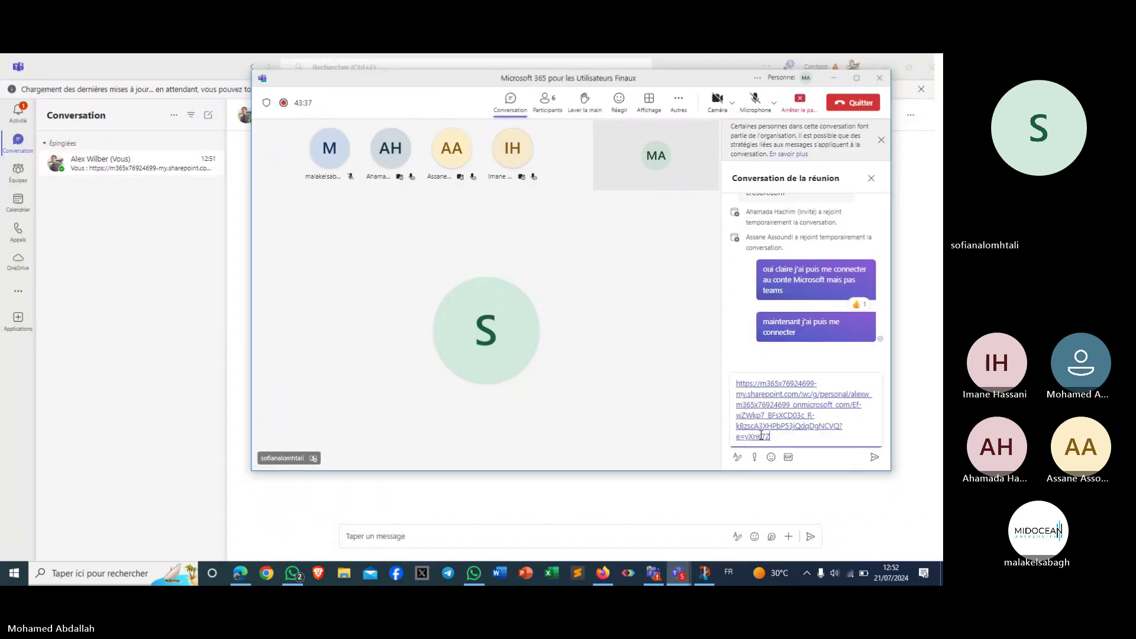
click(872, 457)
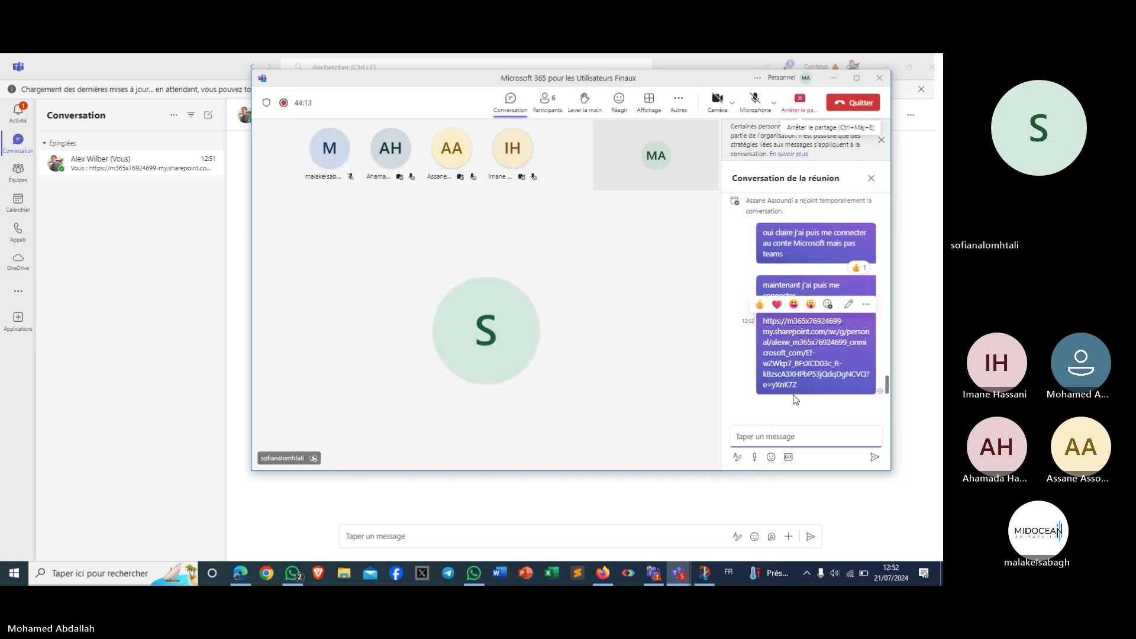
Step: Reply 'POUR MOI C4EST CLAIR' in the meeting chat and stop screen sharing
click(781, 438)
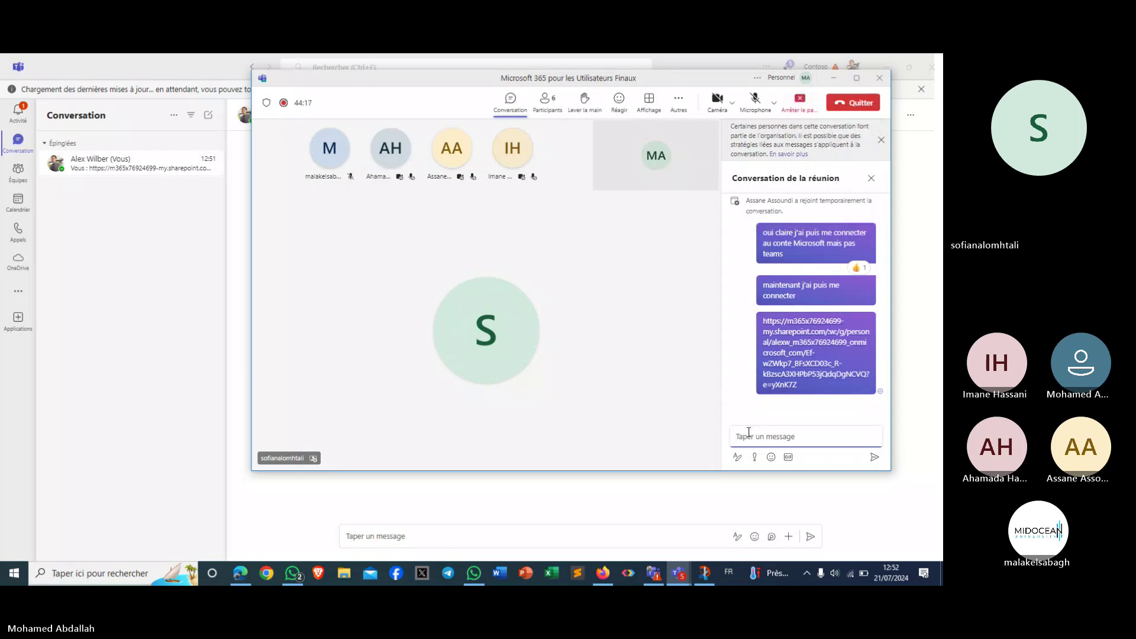
text(POUR)
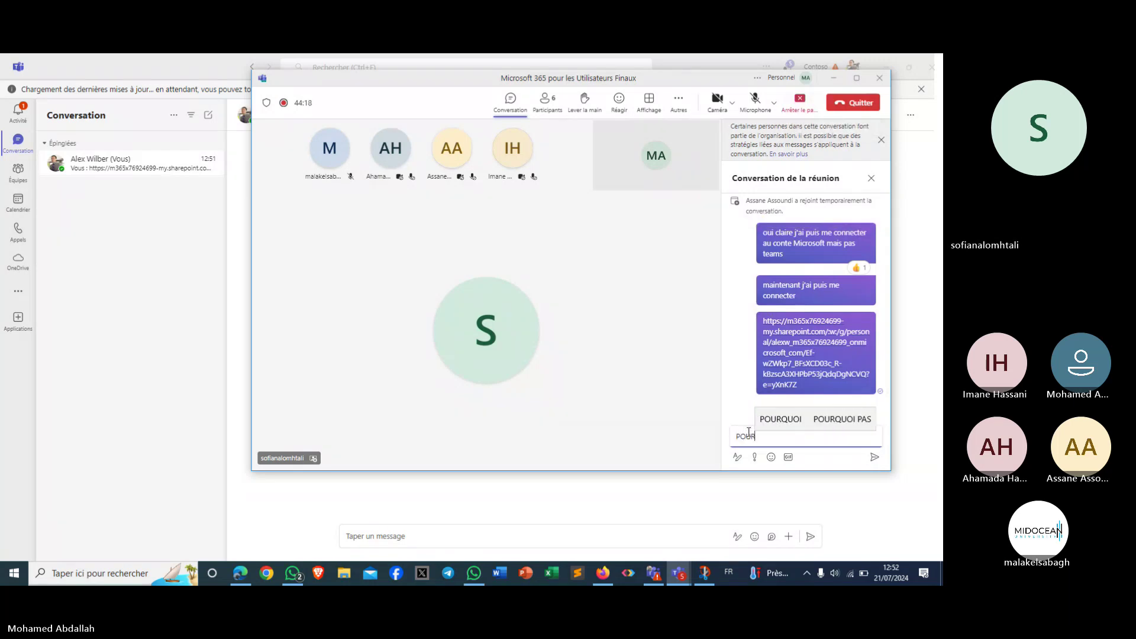
text( MOI C4)
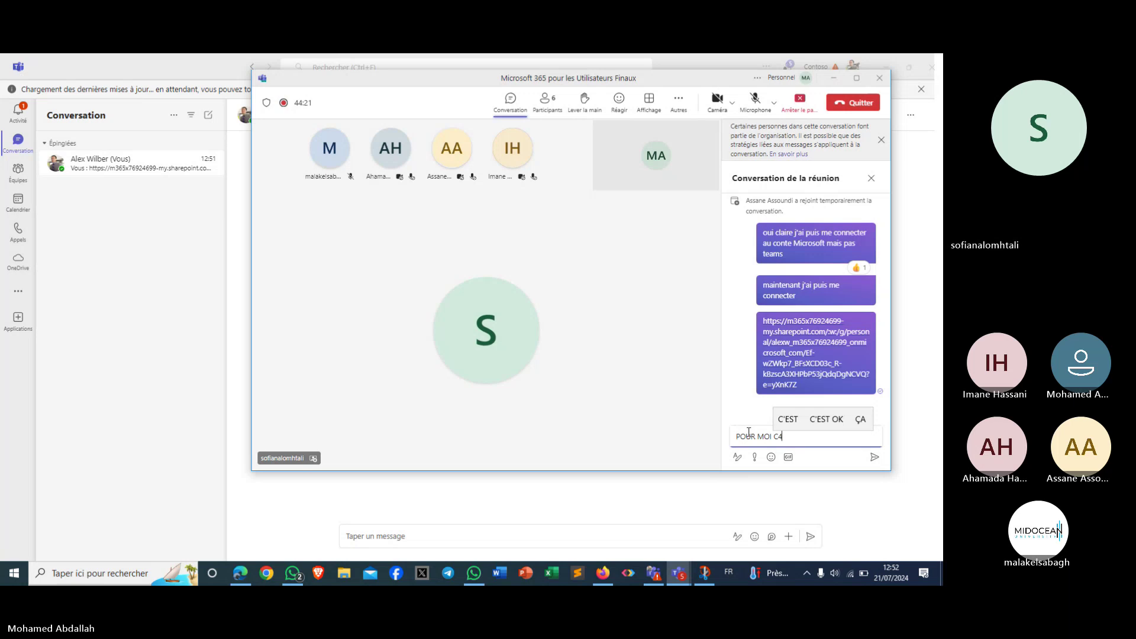
text(EST CLA)
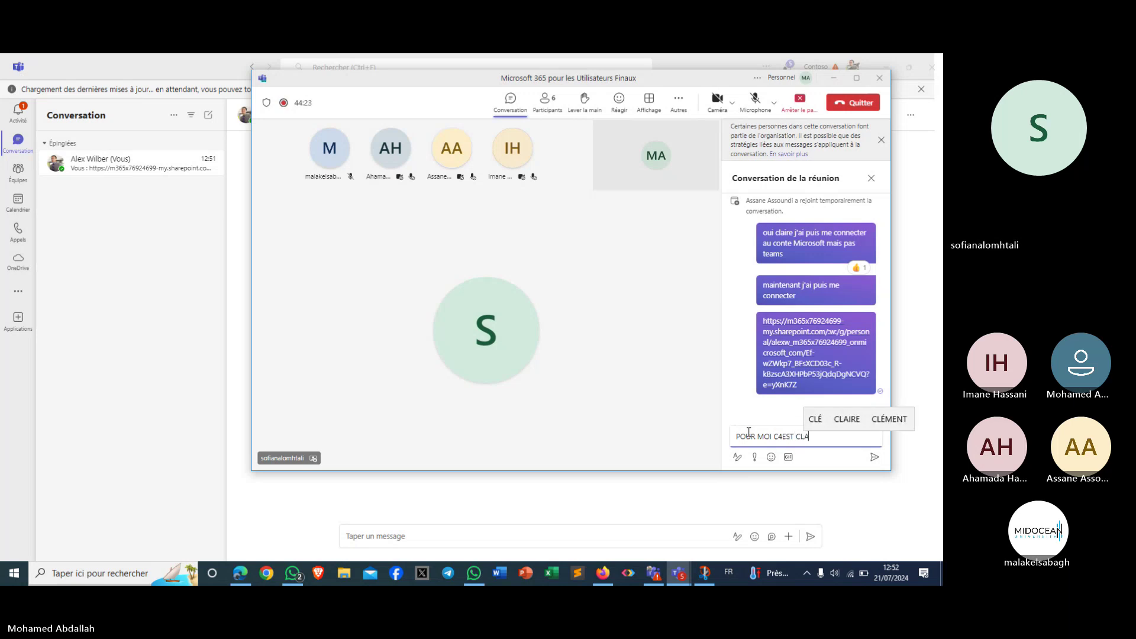
text(IR)
key(Return)
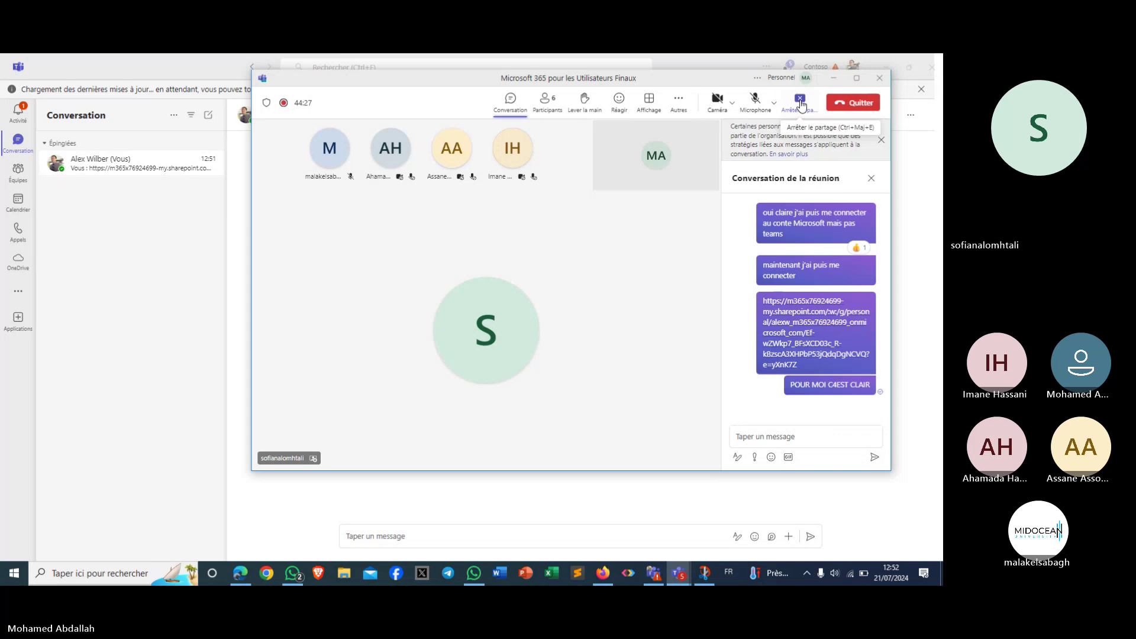
click(801, 105)
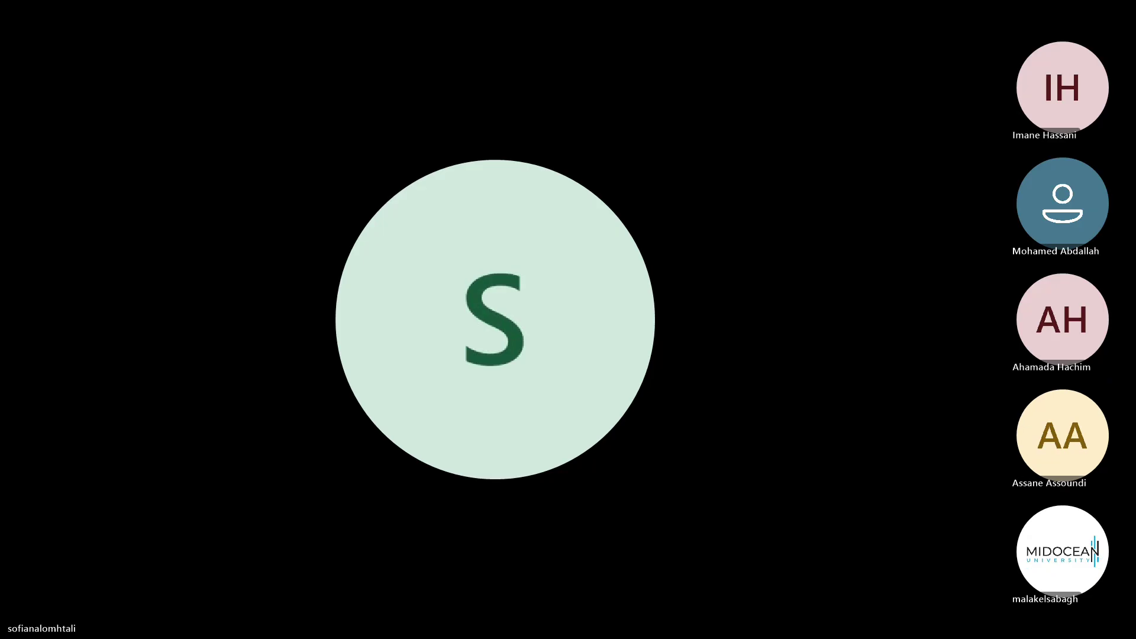
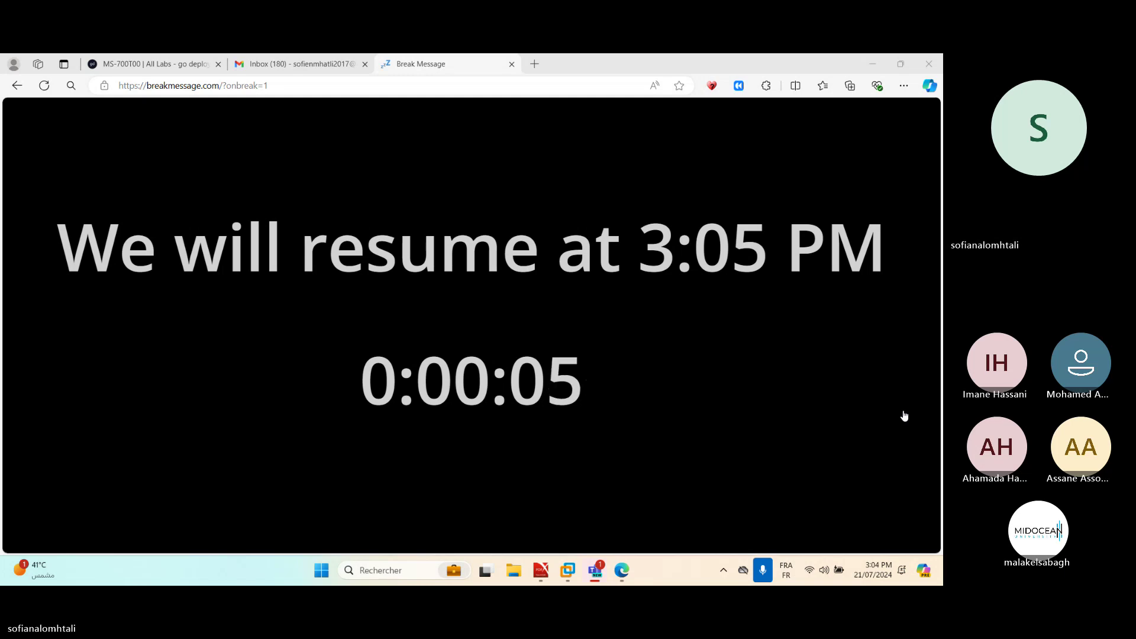
Step: Switch from the Break Message countdown window to Edge's MS-700T00 All Labs tab showing OneDrive
key(alt+Tab)
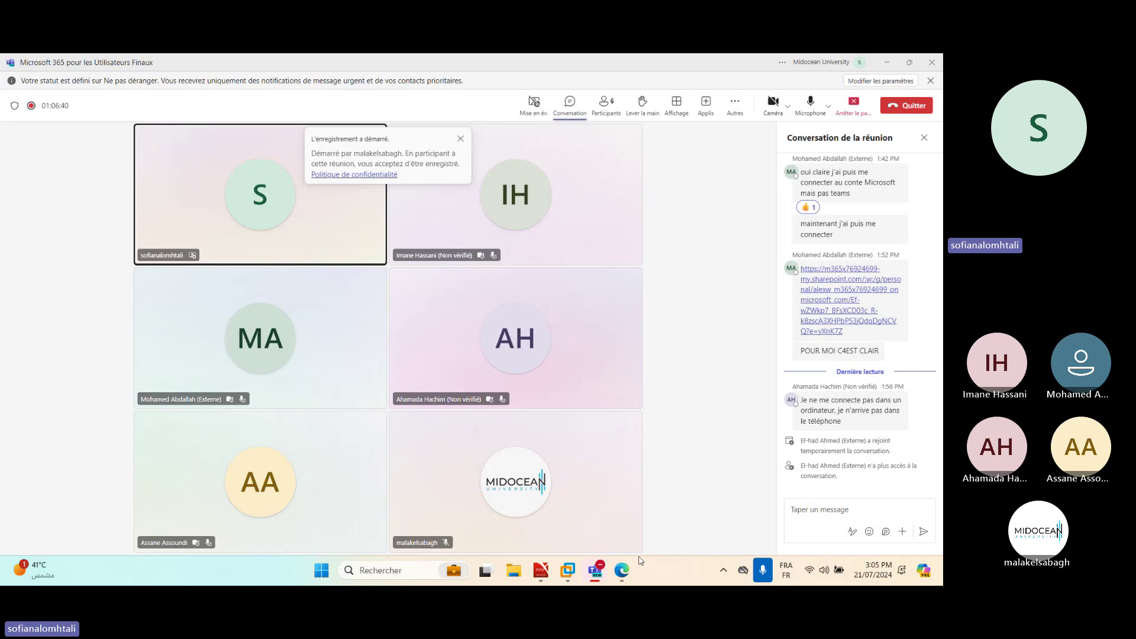
mouse_move(622, 569)
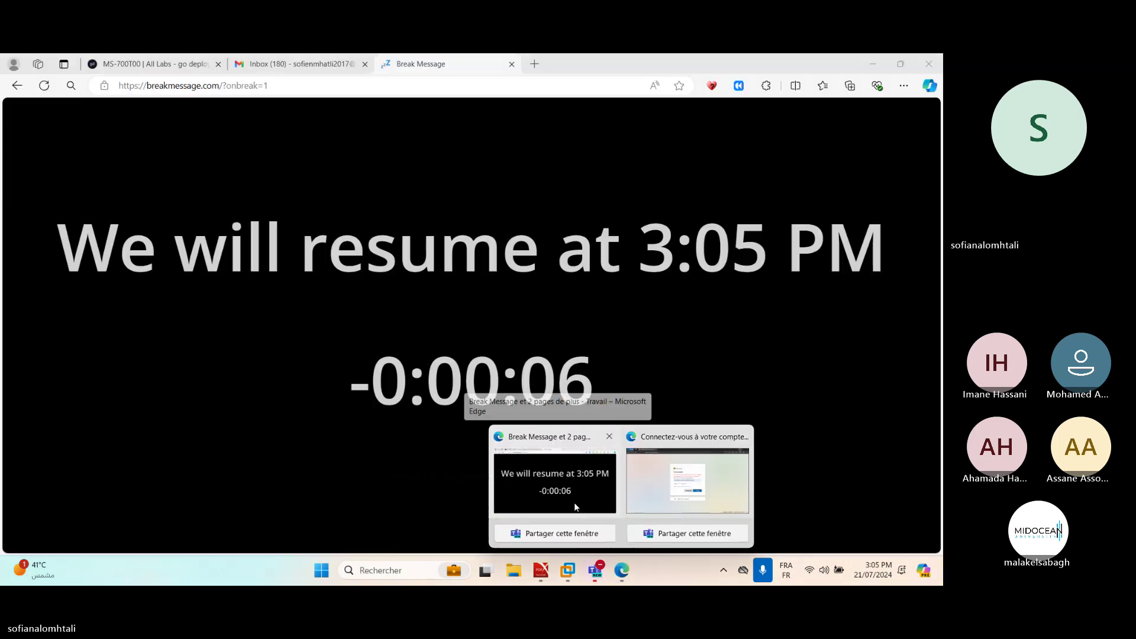
click(576, 507)
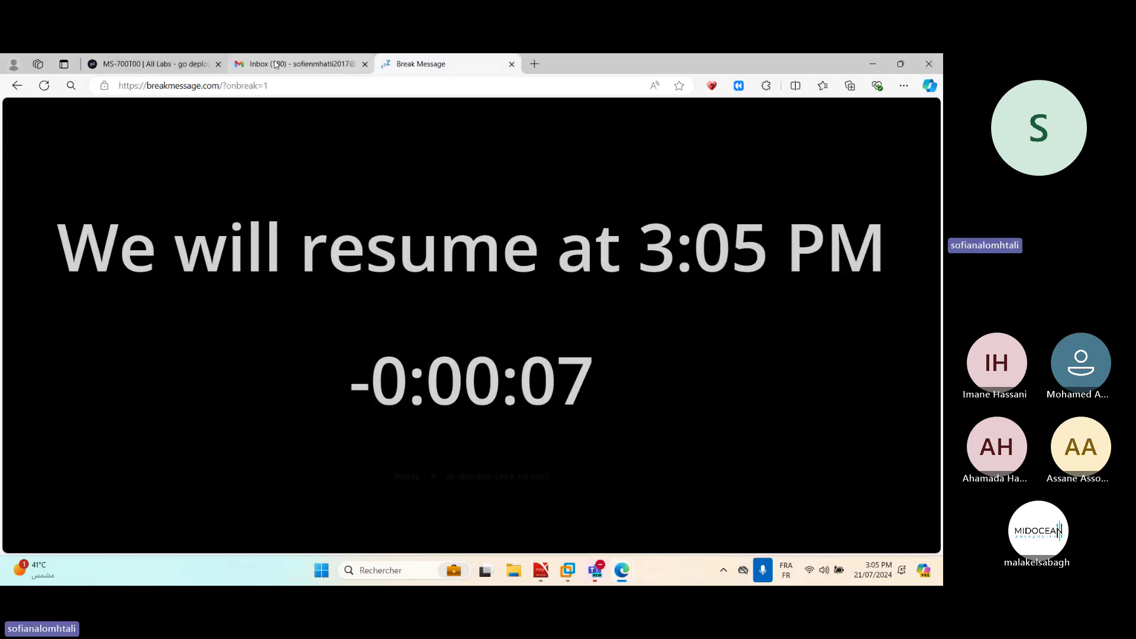
click(157, 64)
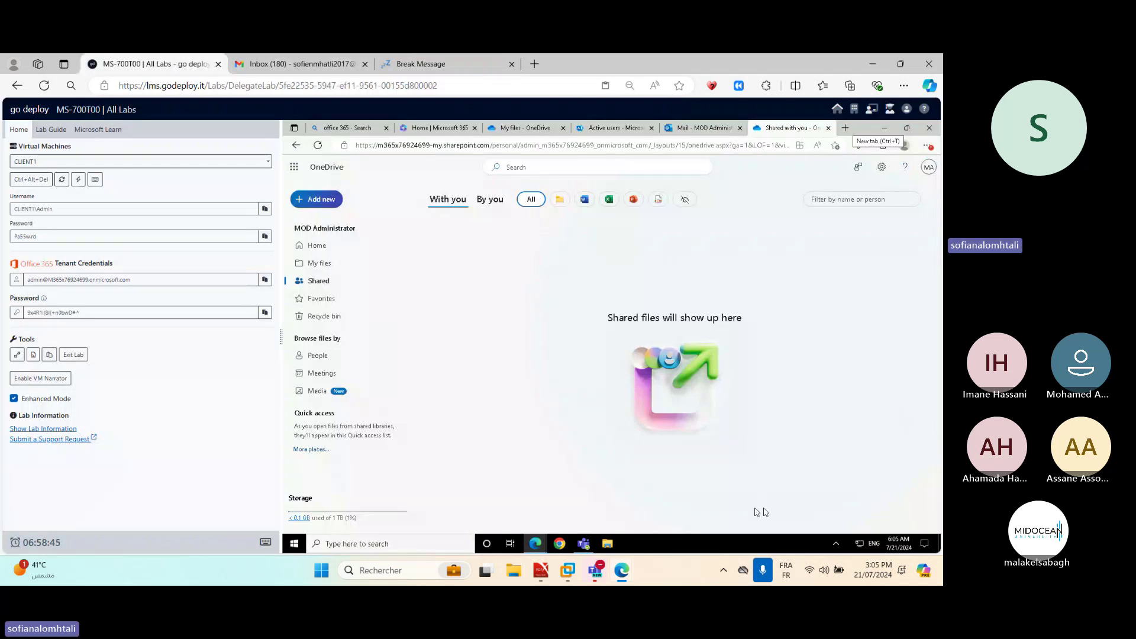
Step: Launch Teams in the VM, dismiss the welcome and warning, view General's Files, then return to the meeting
click(584, 544)
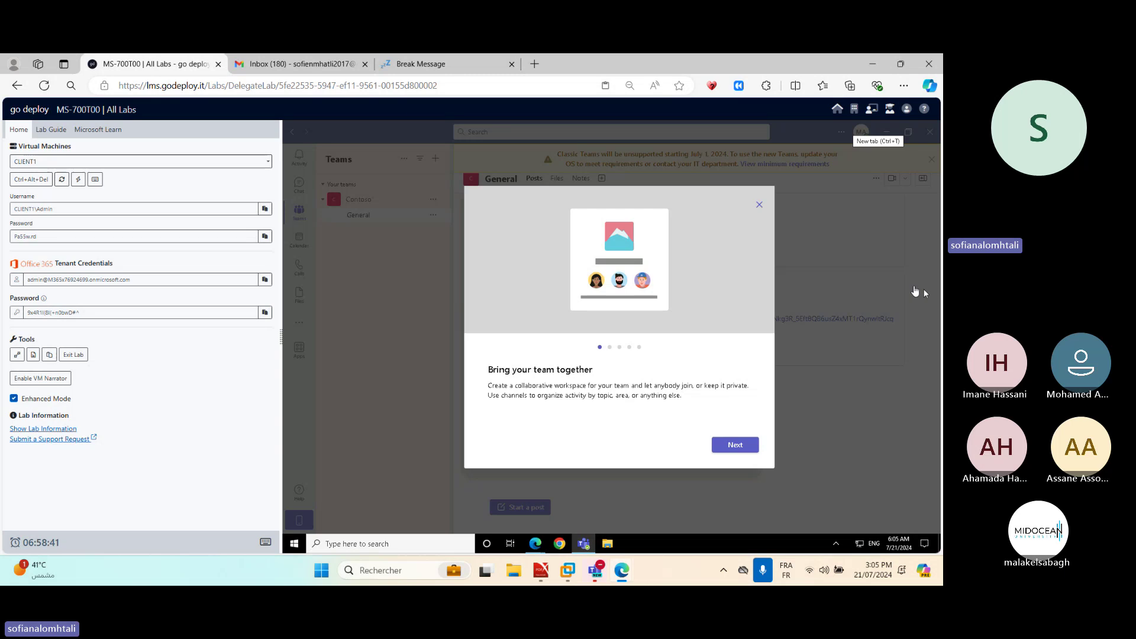
click(759, 207)
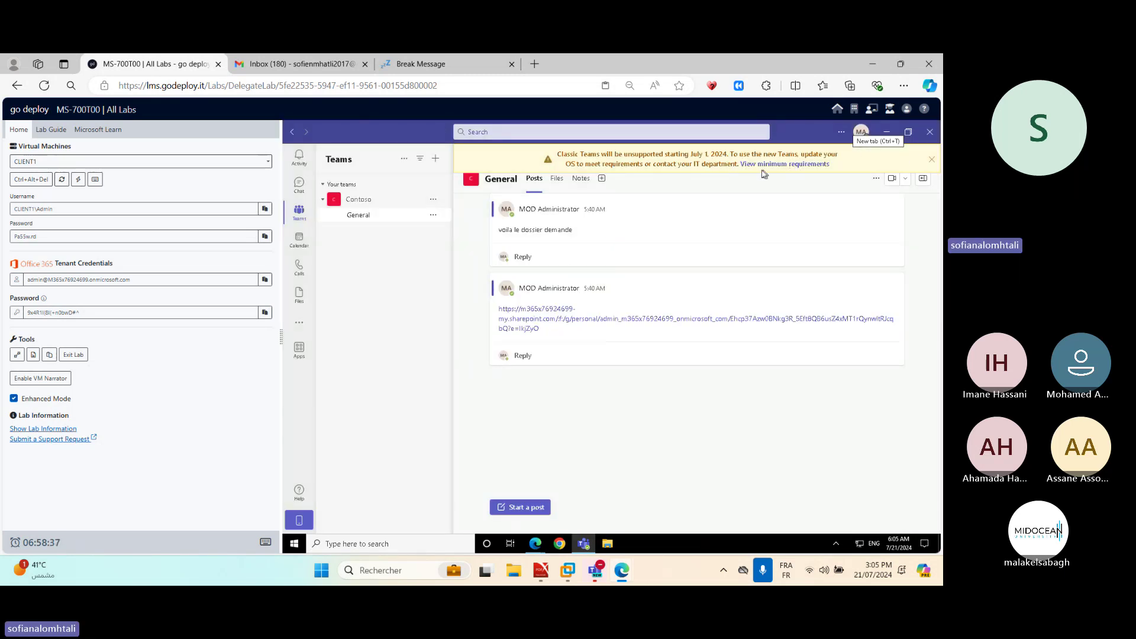
click(931, 159)
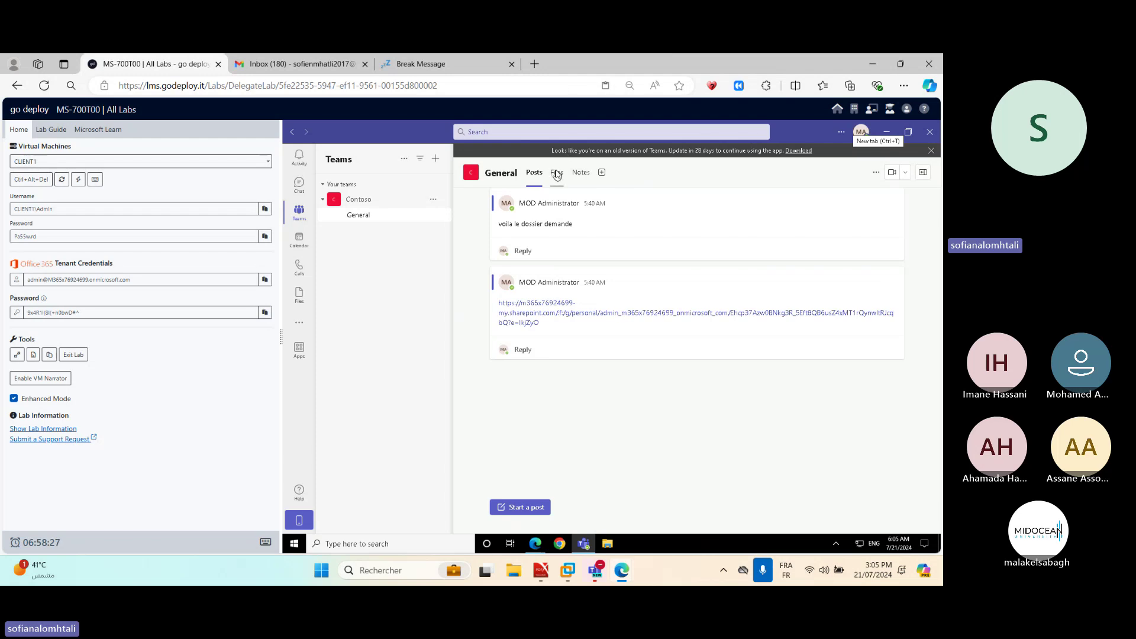
click(557, 173)
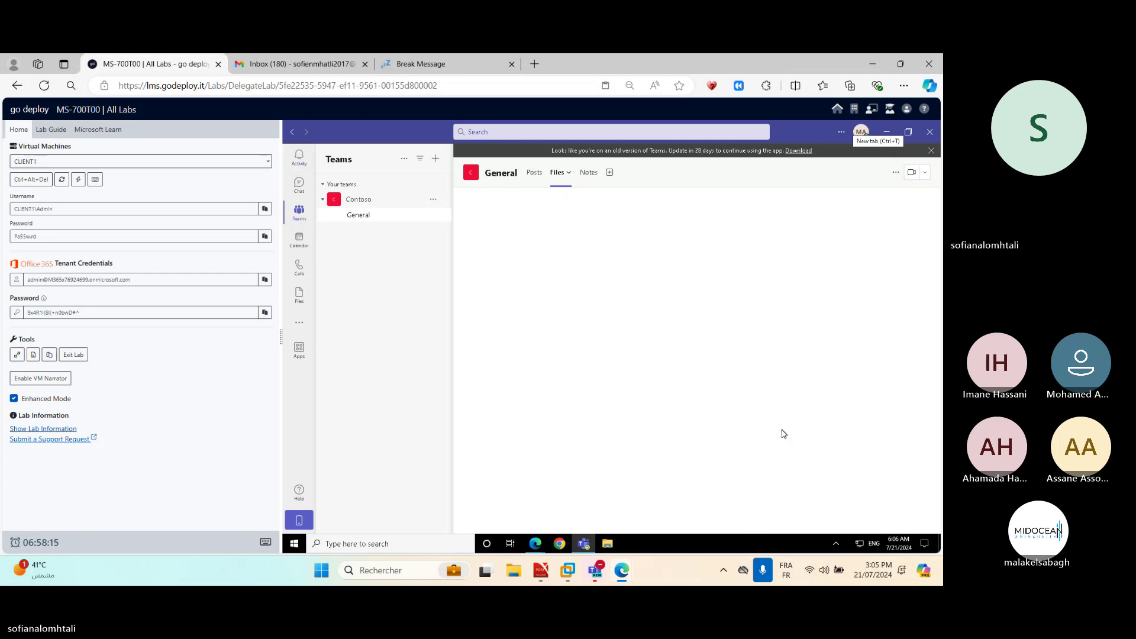
mouse_move(608, 574)
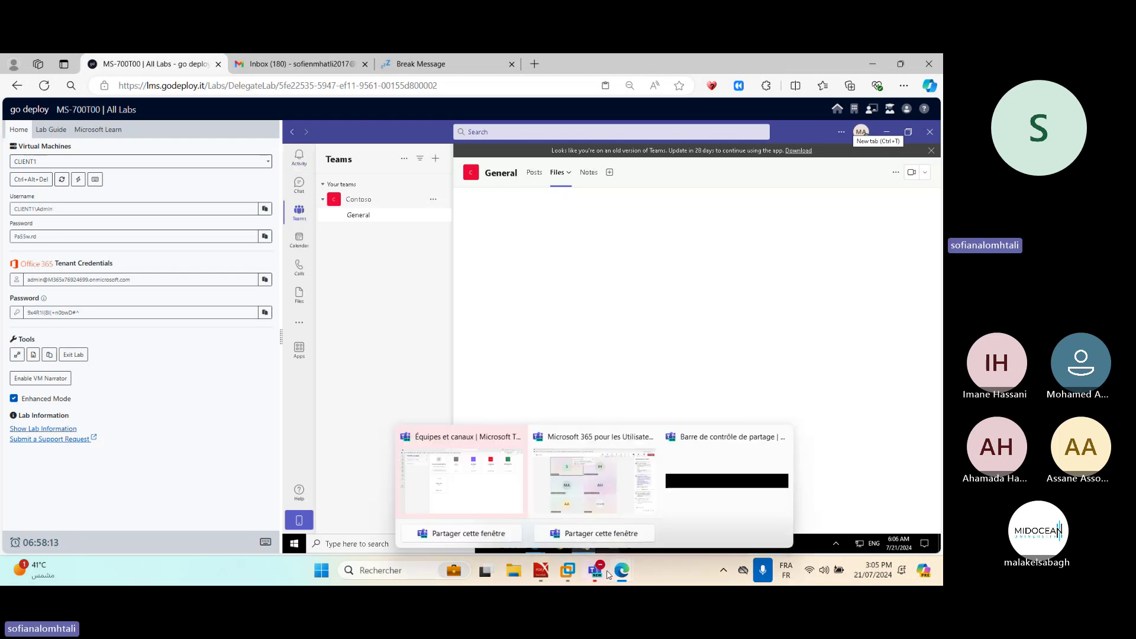
click(594, 479)
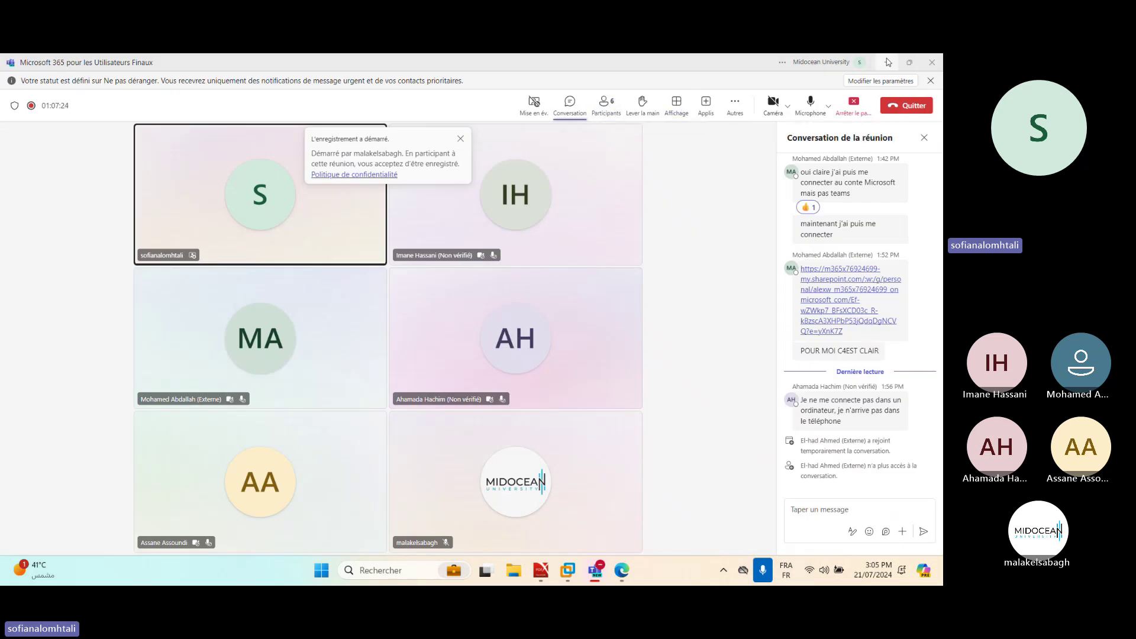
Step: Join Midocean Team, الدعم الفني, Test Microsoft and Test Microsoft Public, then view the Équipes list
mouse_move(595, 570)
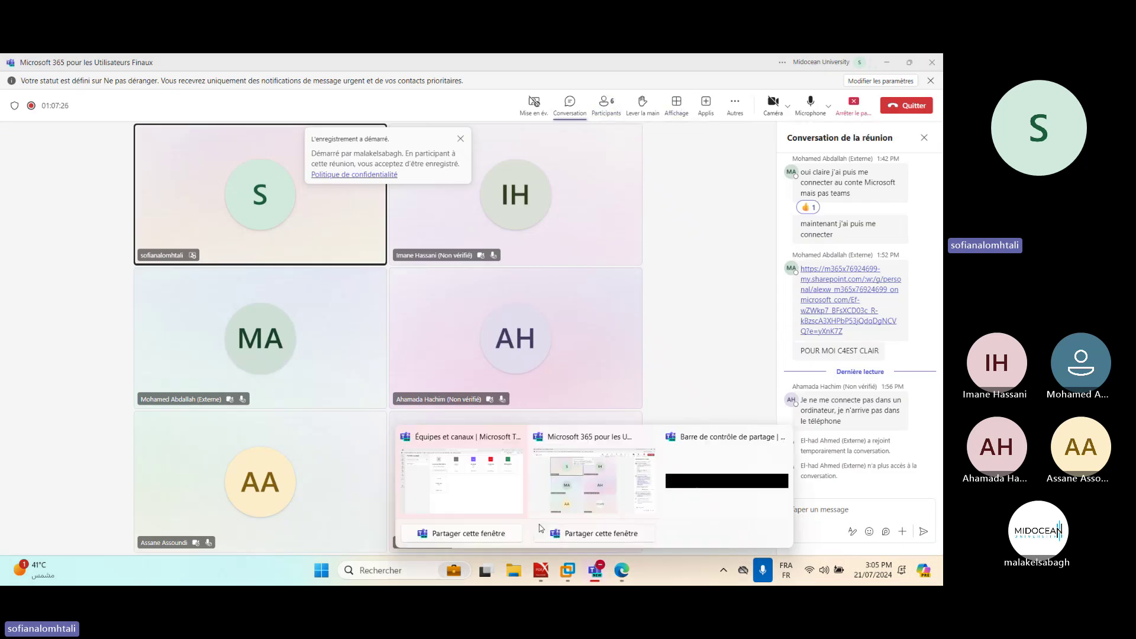
click(483, 488)
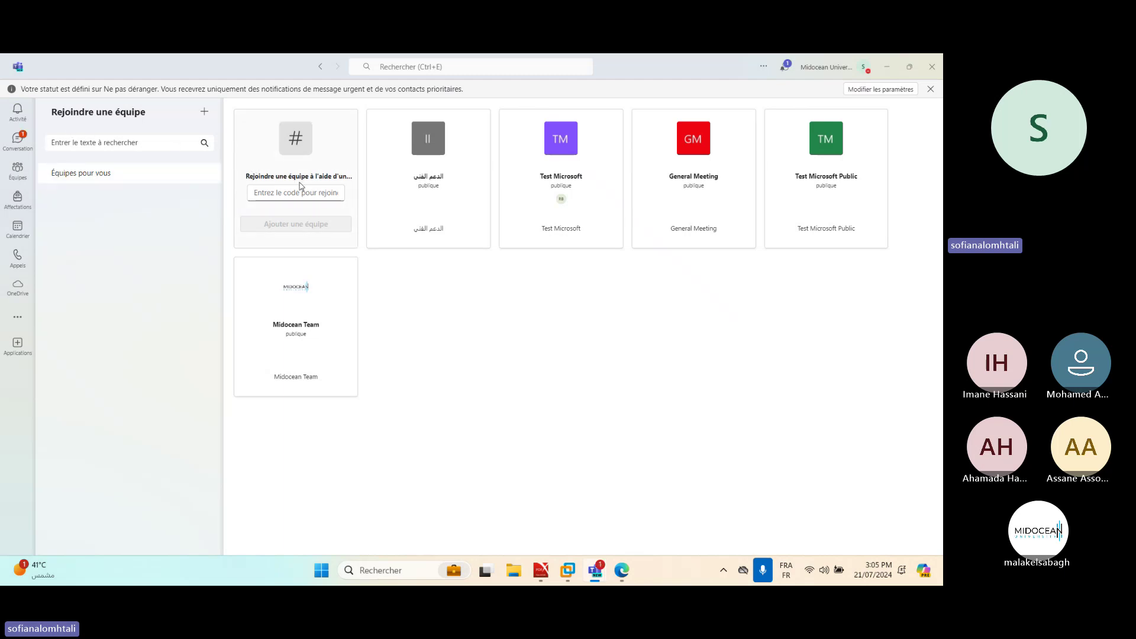
mouse_move(457, 196)
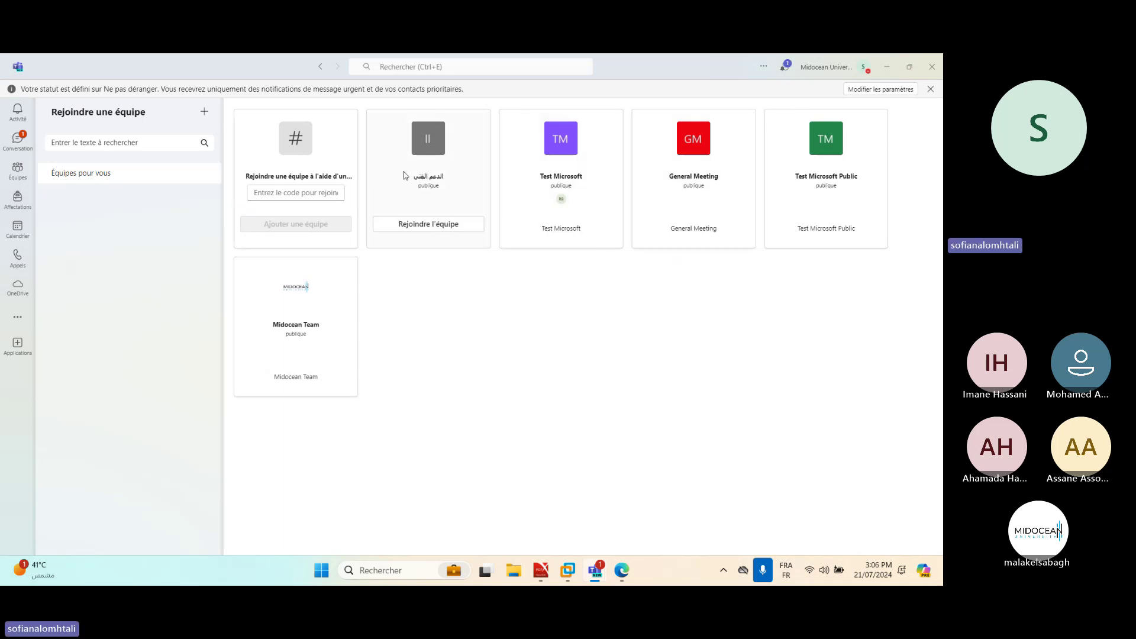
mouse_move(509, 215)
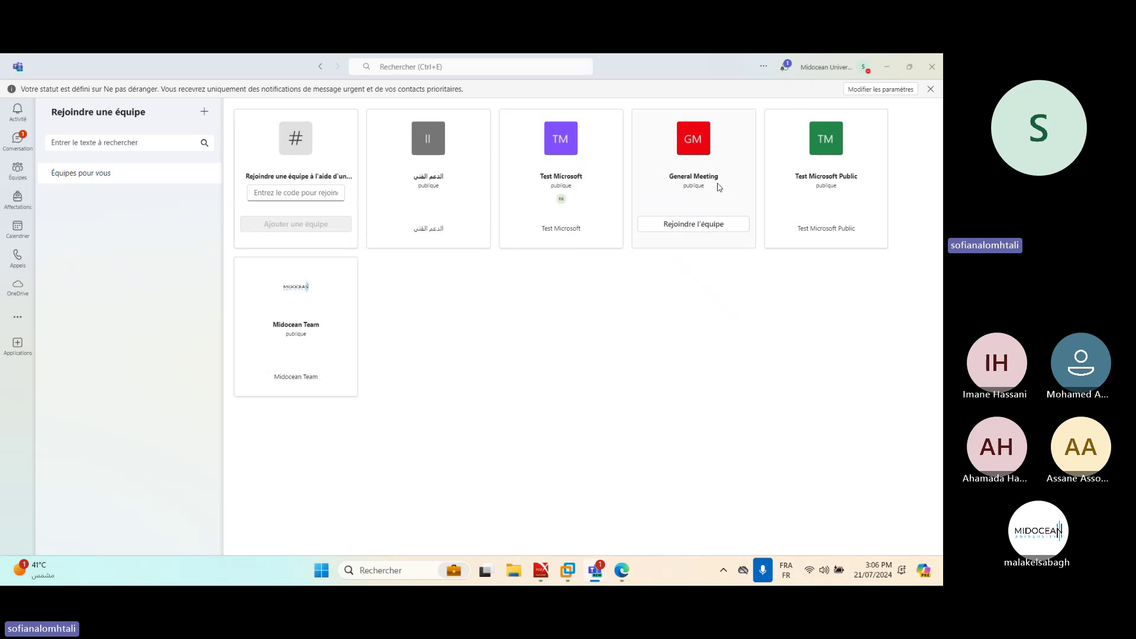
mouse_move(325, 371)
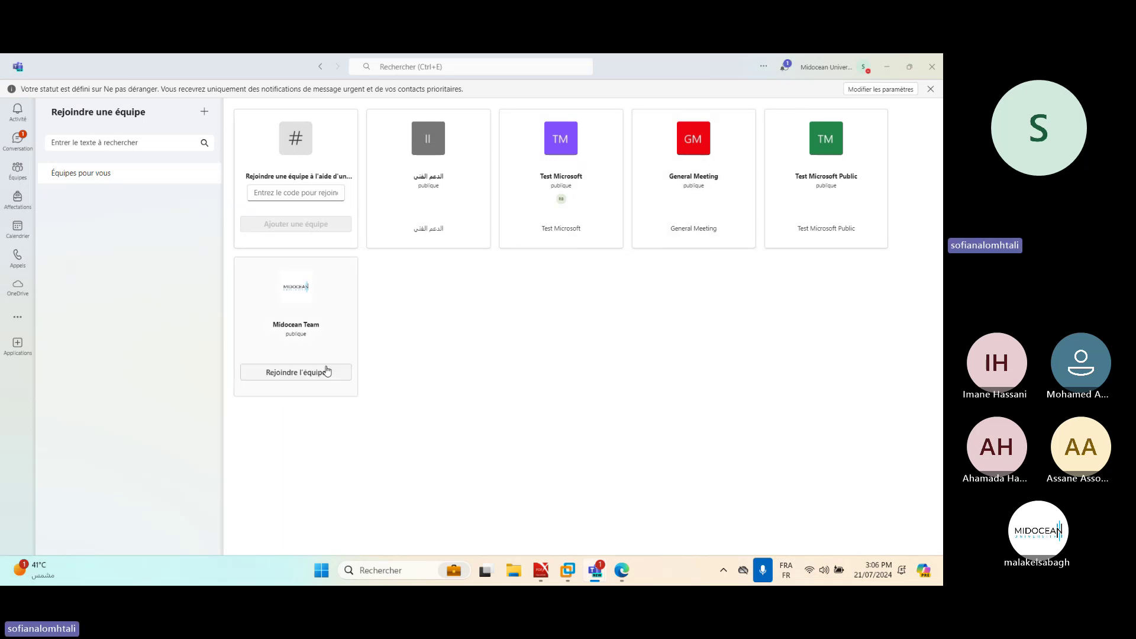
click(311, 373)
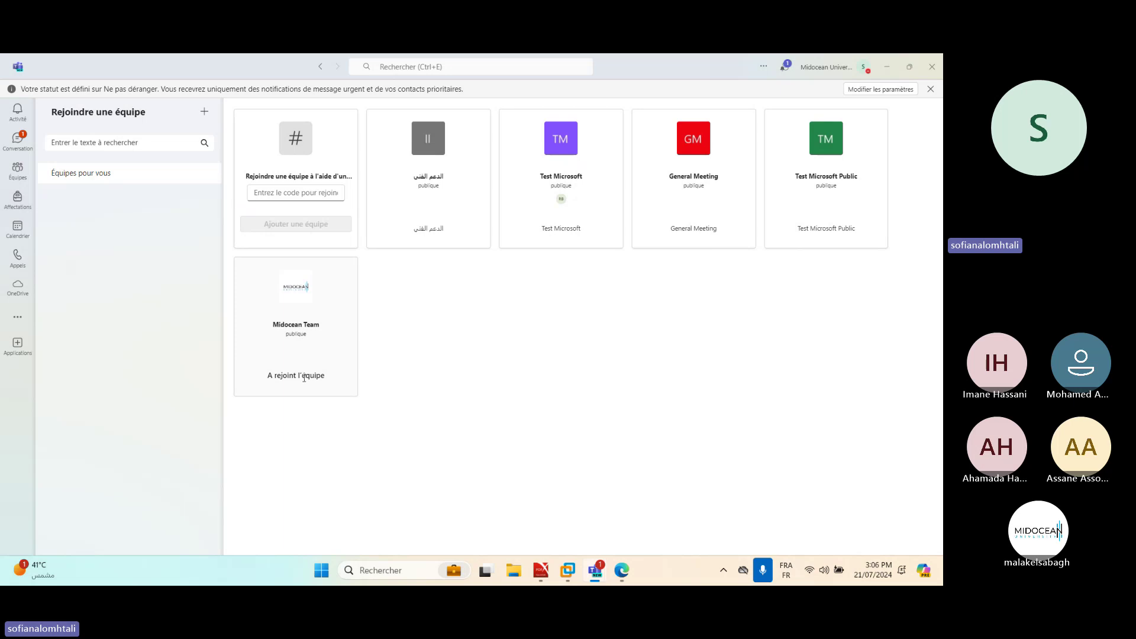
click(429, 223)
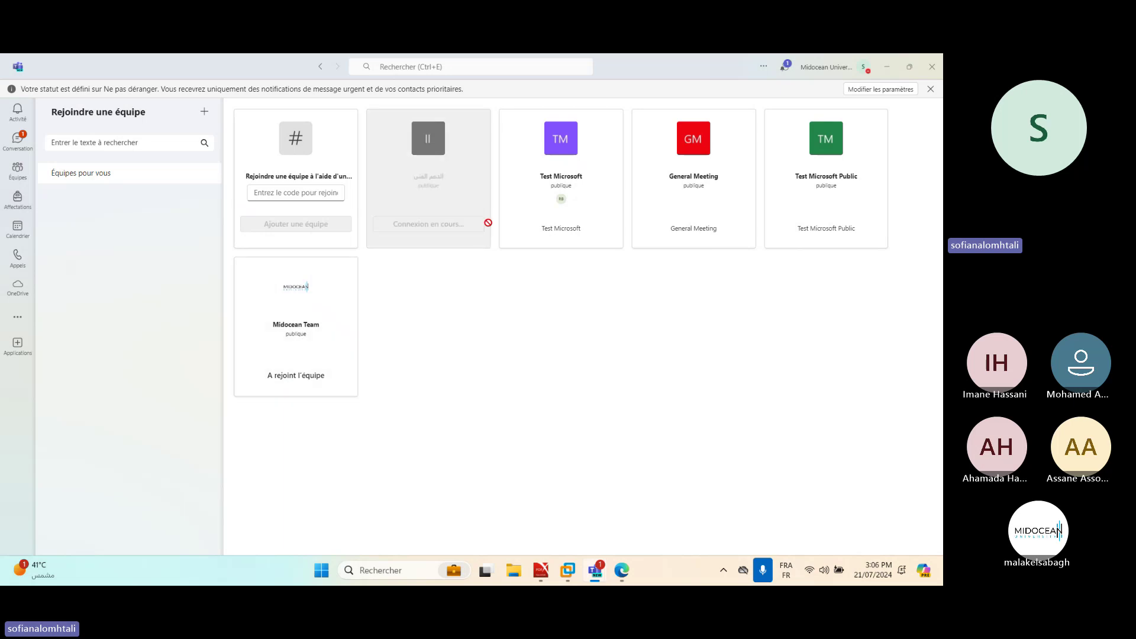
click(543, 225)
mouse_move(836, 246)
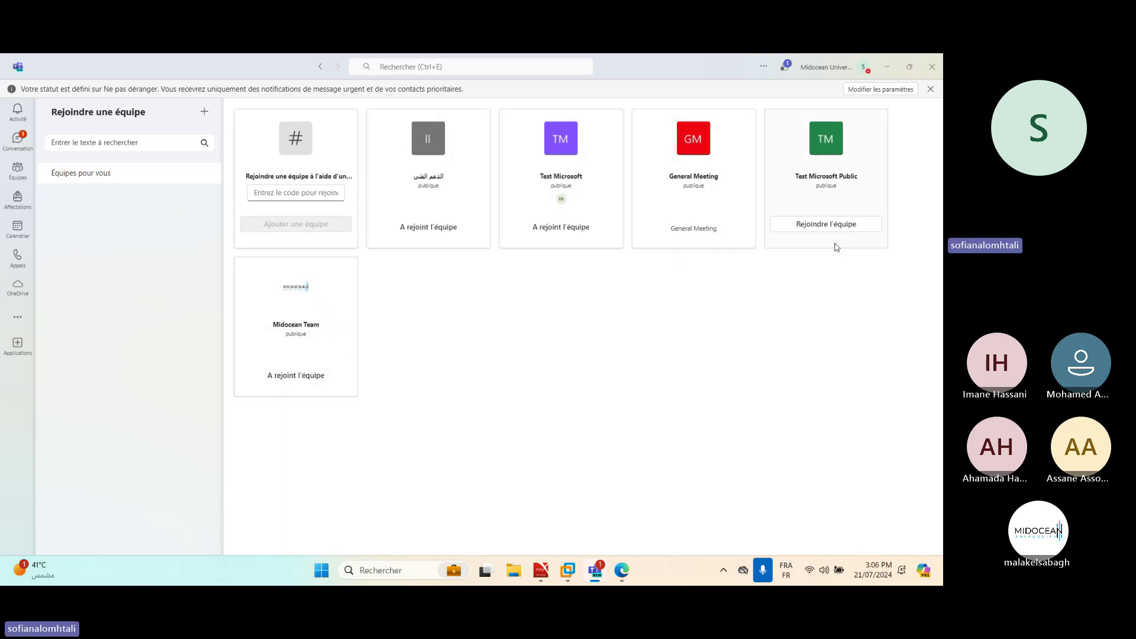
click(839, 225)
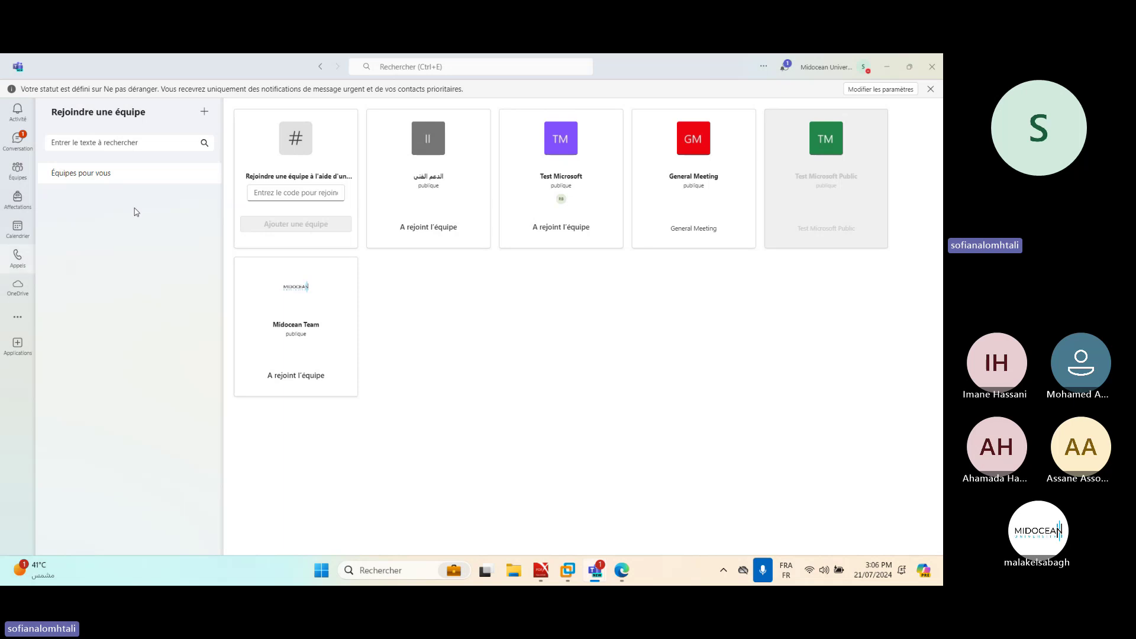
click(19, 179)
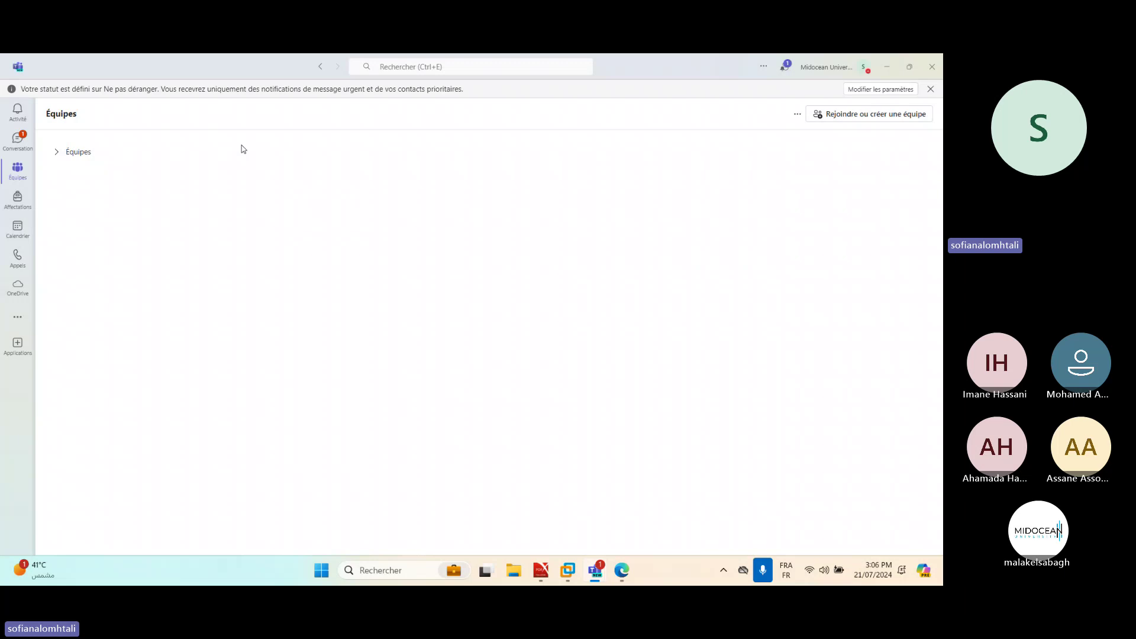
Step: Create a new team from the Classe template named 'formation teams'
click(904, 116)
click(886, 135)
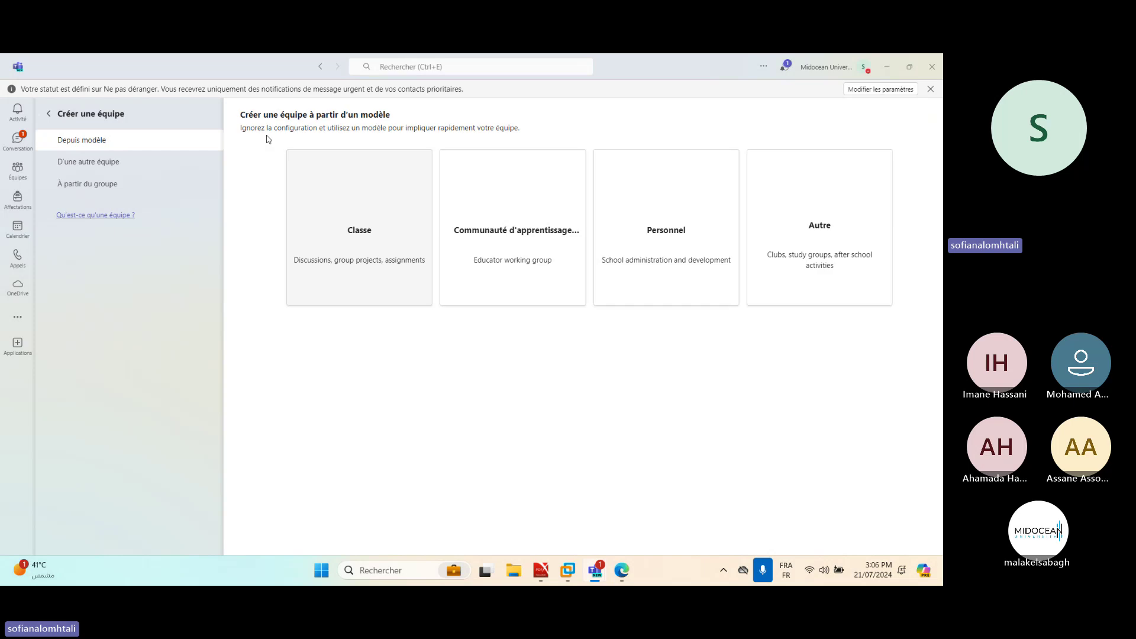
click(380, 255)
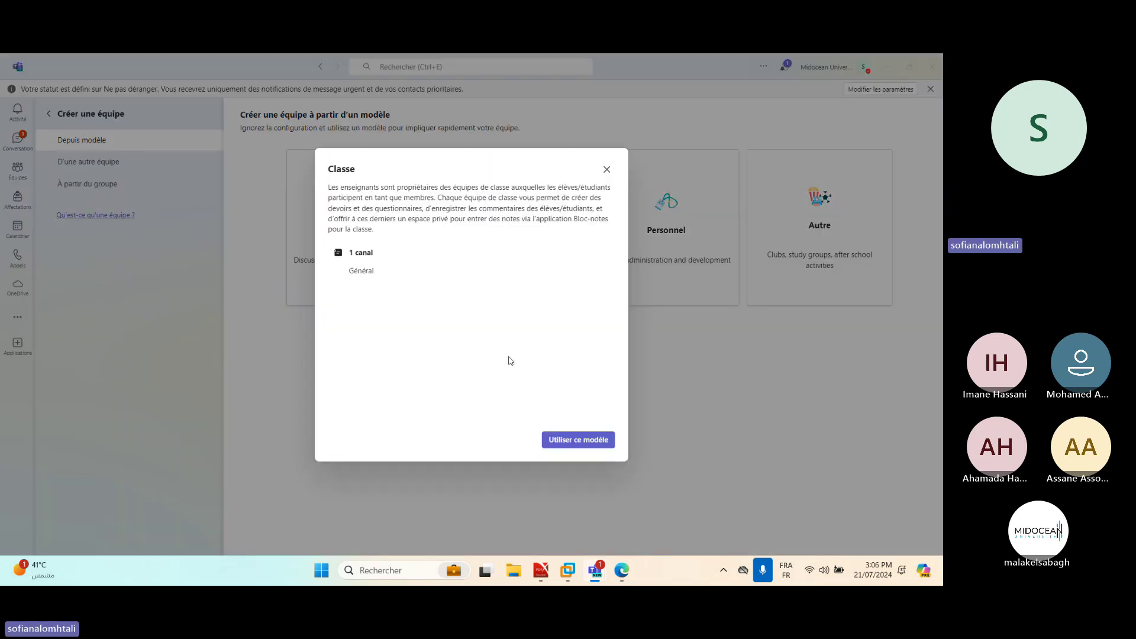
click(545, 436)
click(385, 199)
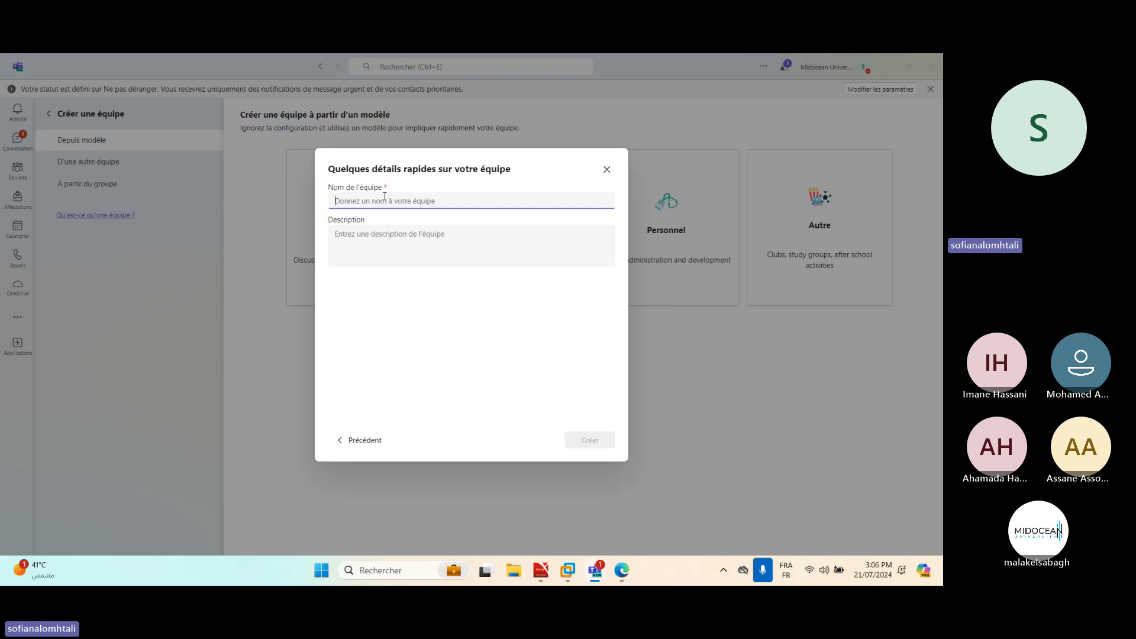
text(format)
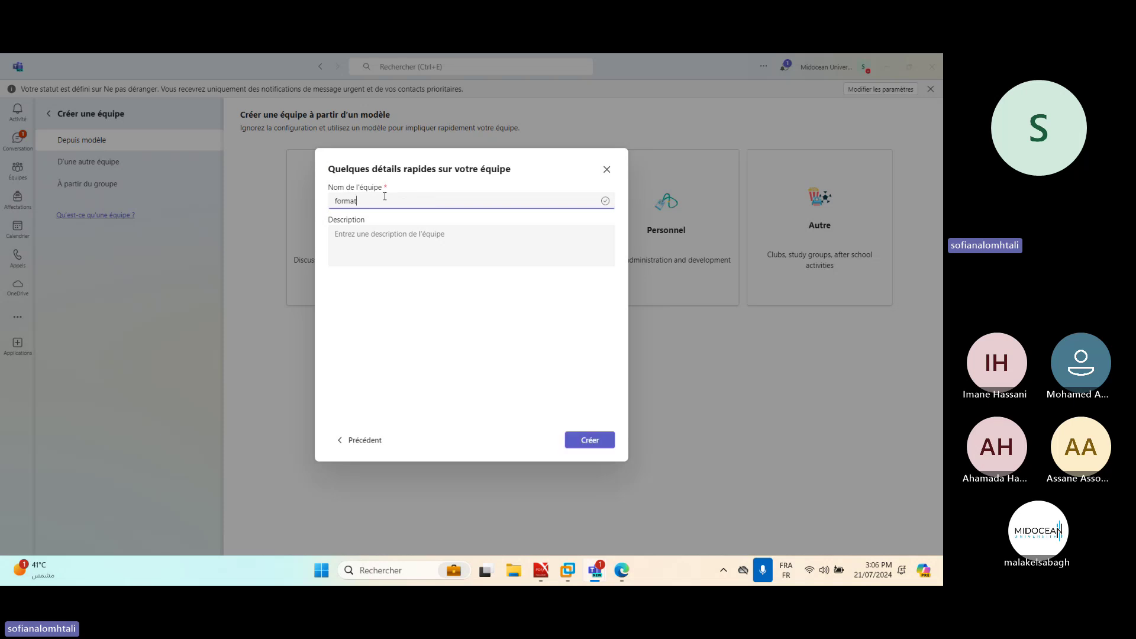
text(ion teams)
click(590, 440)
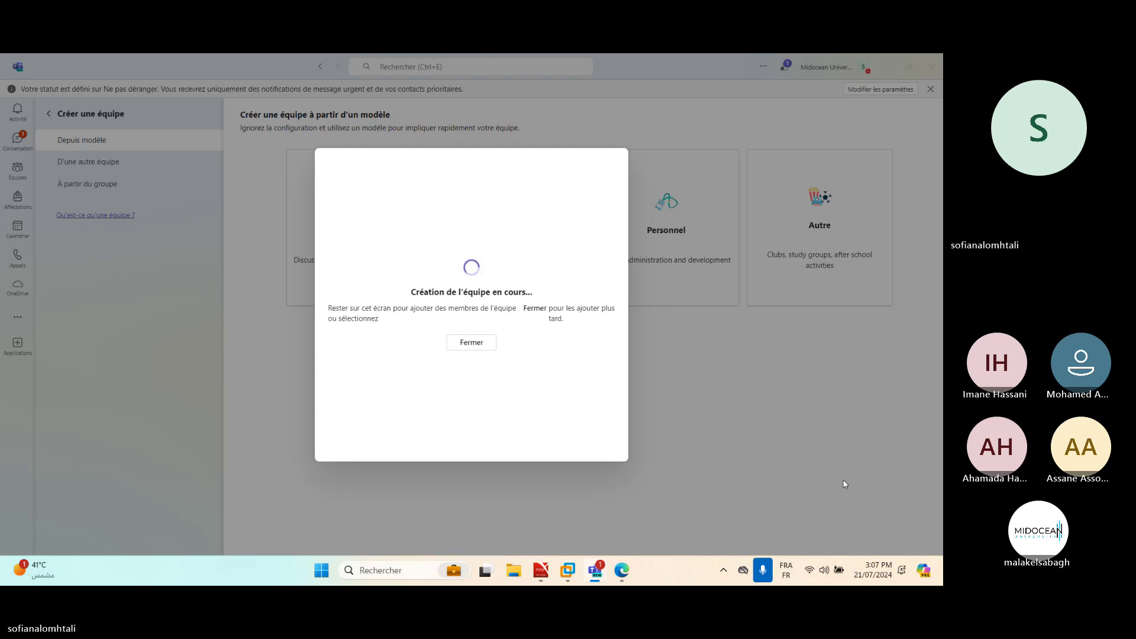
Step: In the lab window, pick the Website app for a new tab in Contoso's General channel
mouse_move(621, 570)
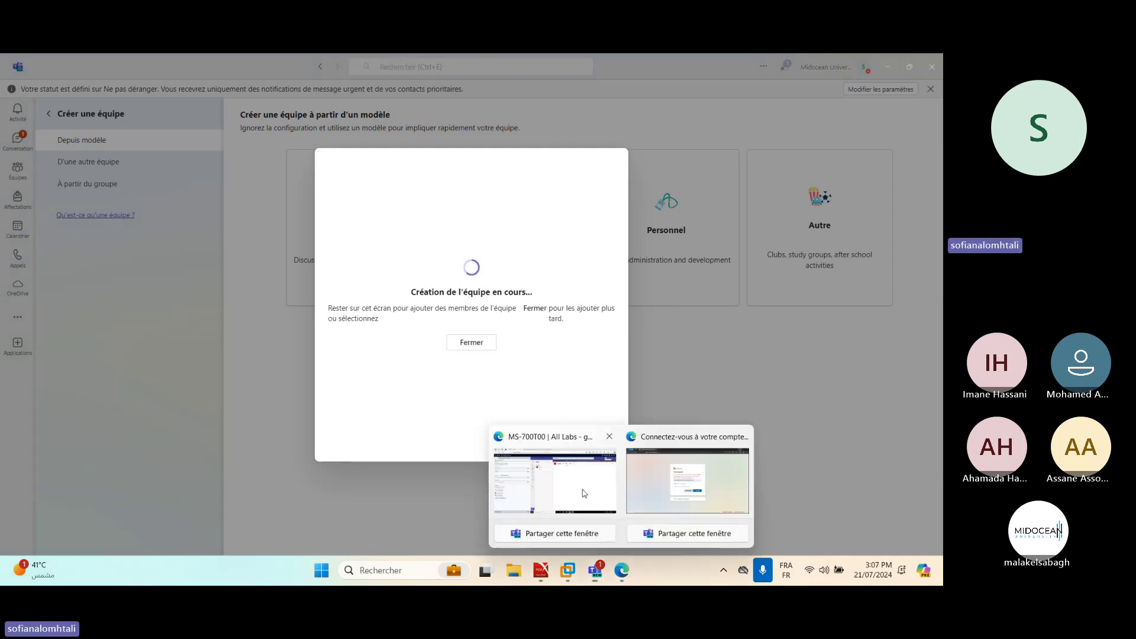
click(577, 496)
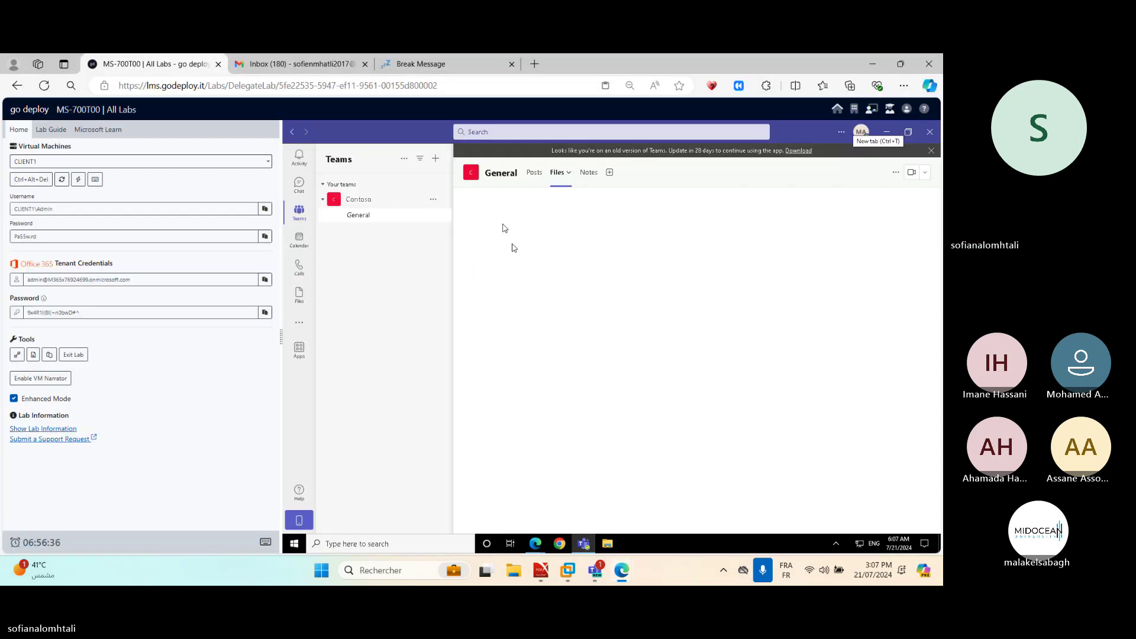
click(569, 175)
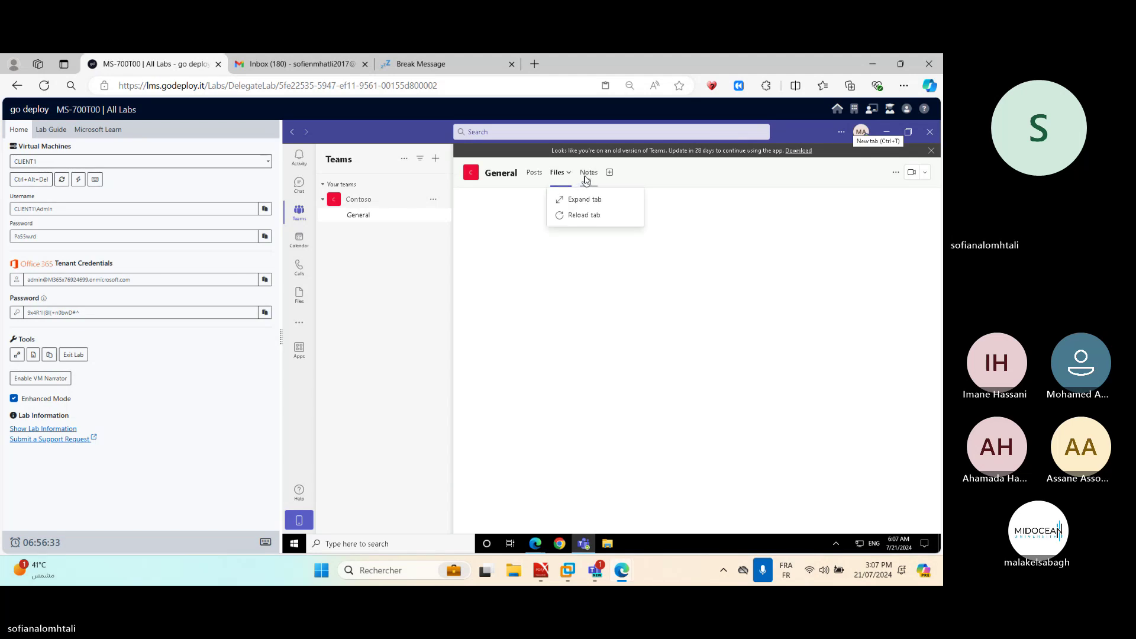
click(588, 173)
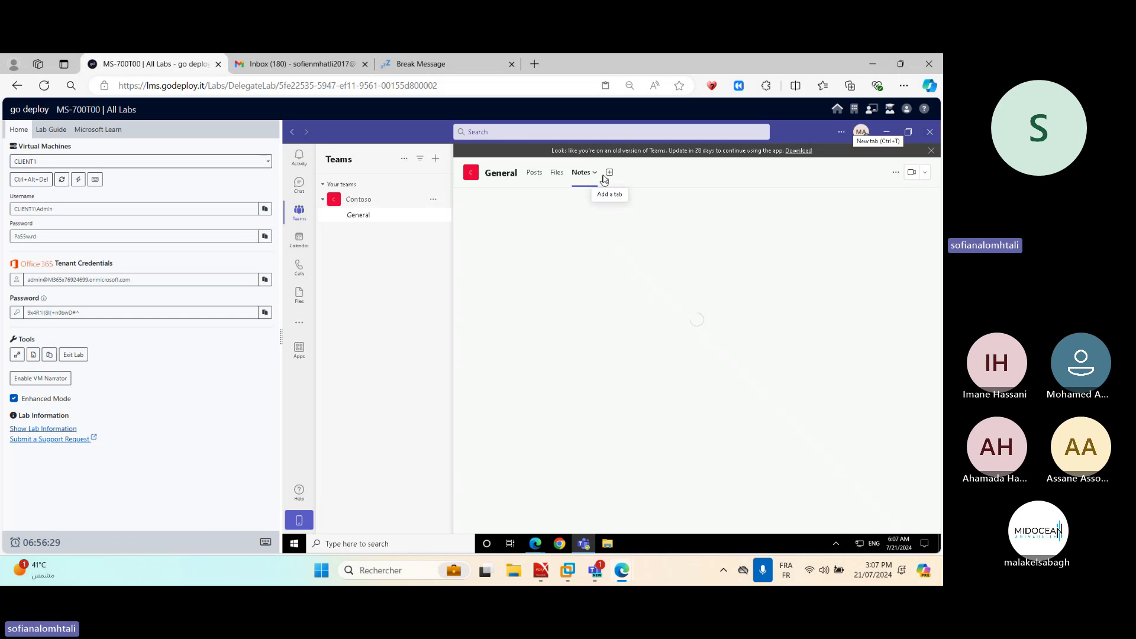
click(608, 172)
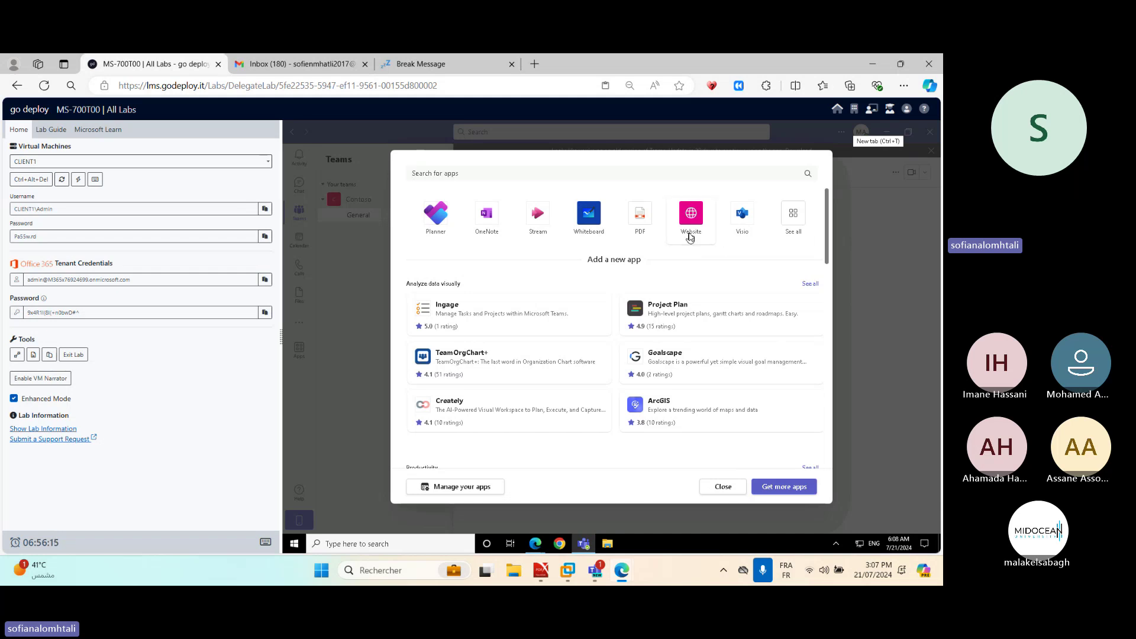
key(Escape)
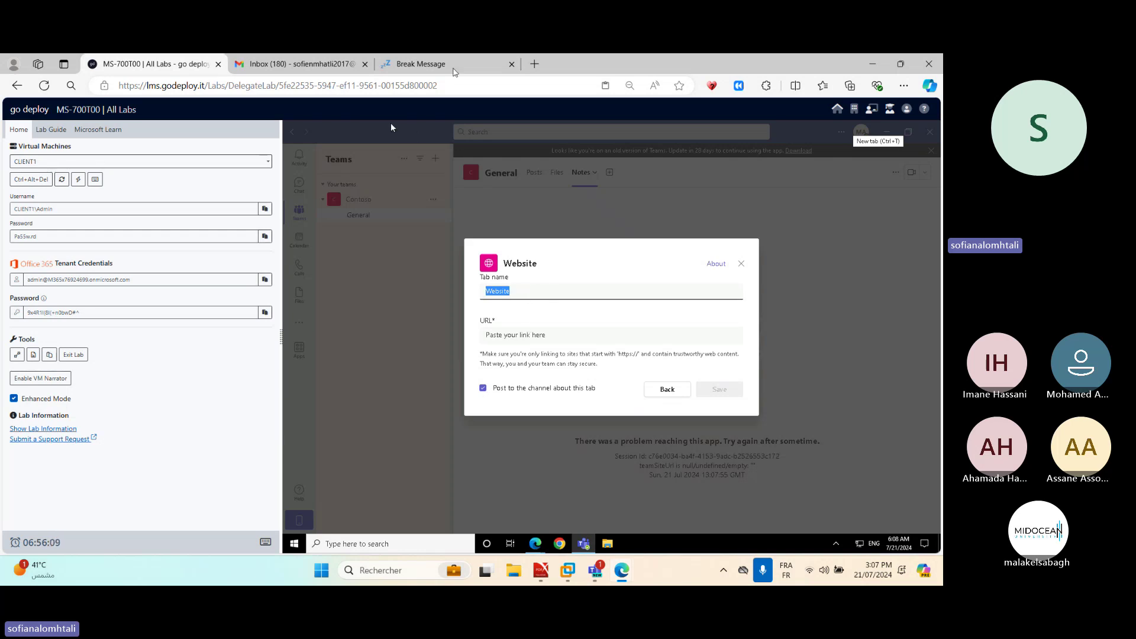
Step: Search Google for Midocean University and open its site
click(308, 62)
click(261, 86)
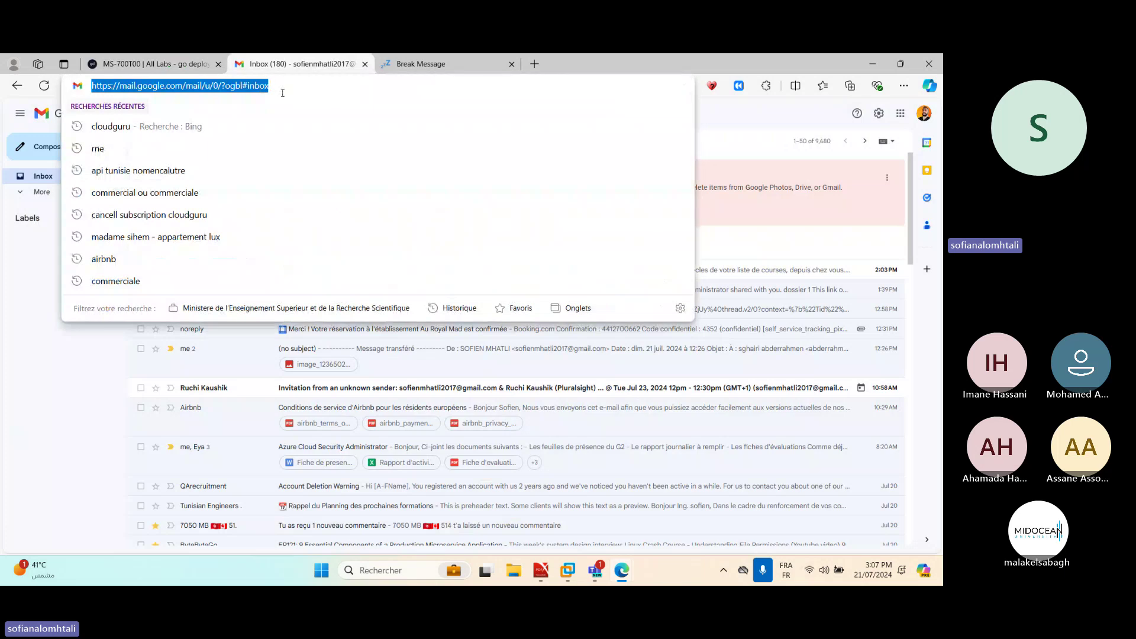
text(mid)
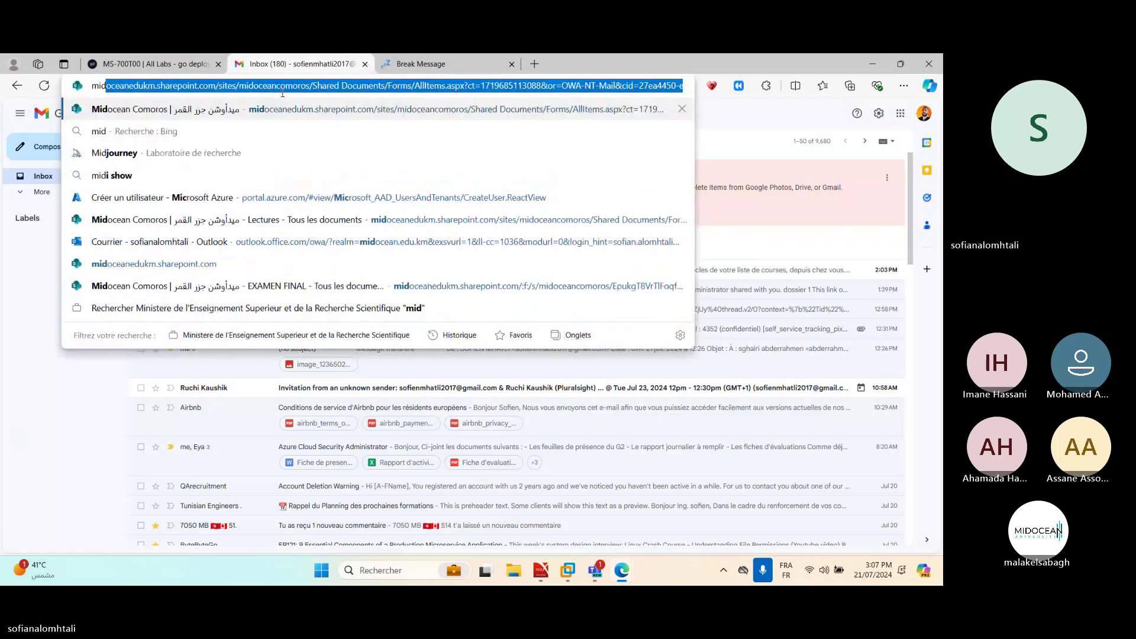
text(oc)
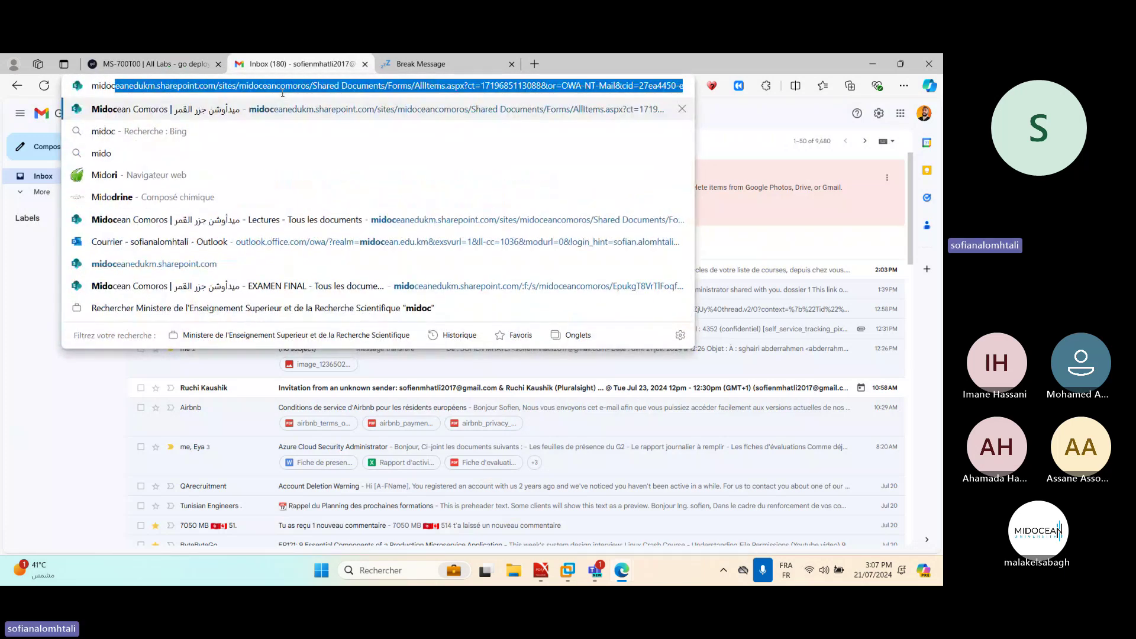
text(ean)
key(Return)
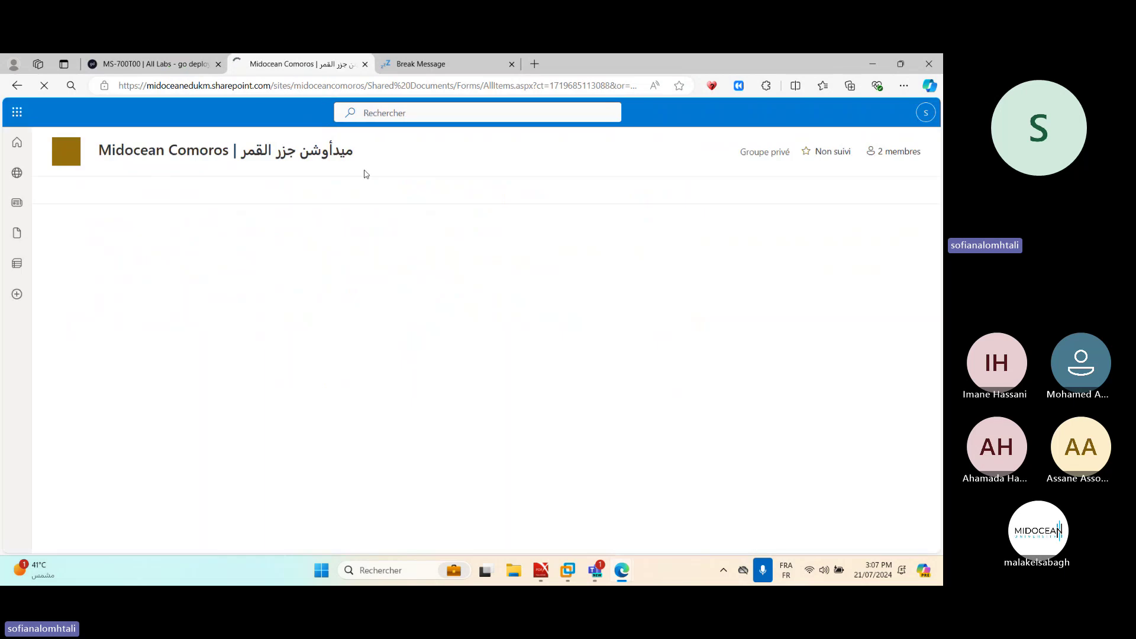
click(212, 88)
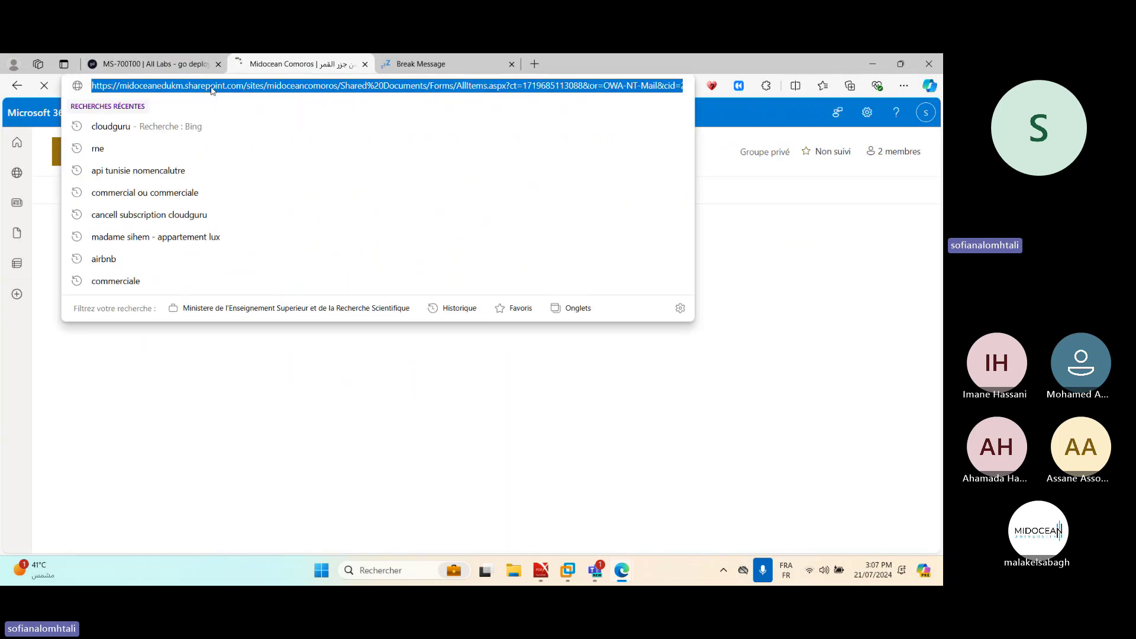
text(g)
key(Return)
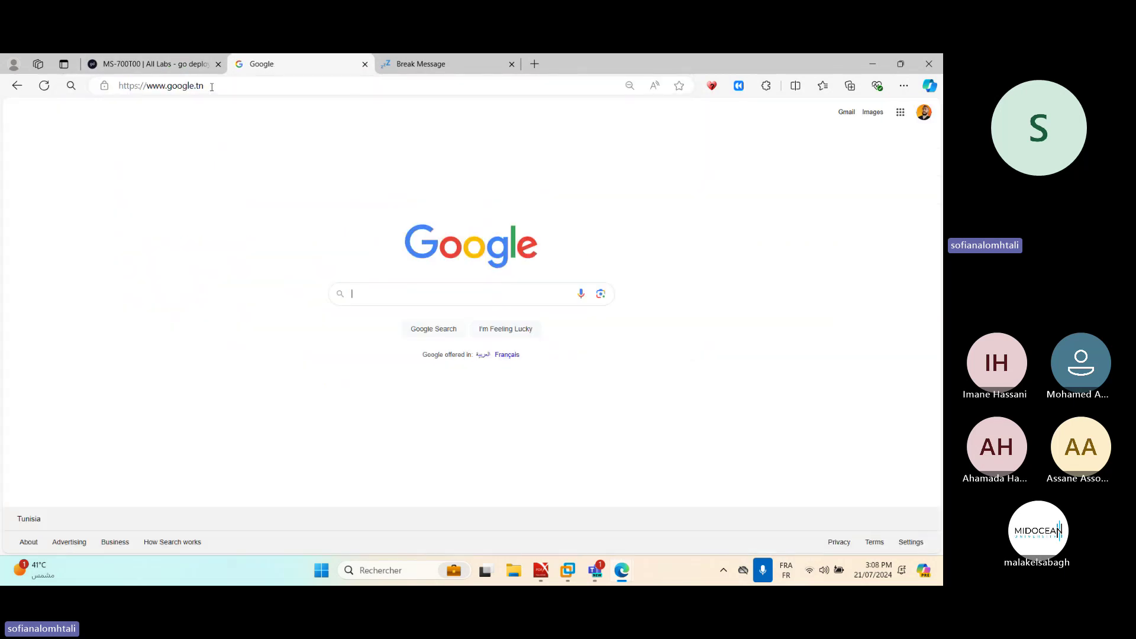
text(midocean)
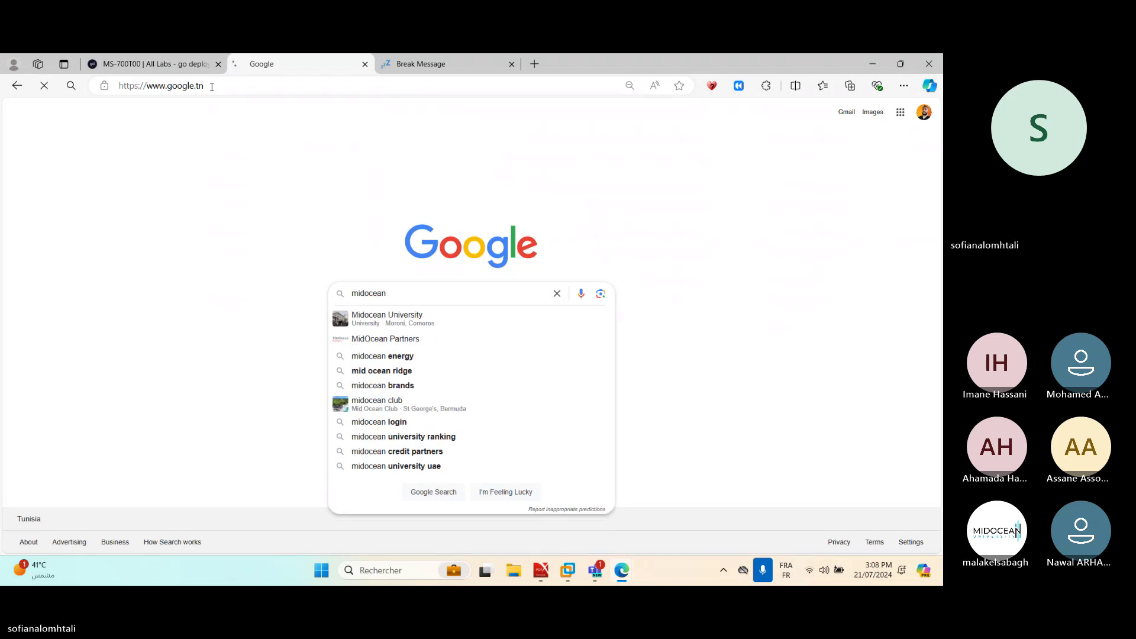
key(Return)
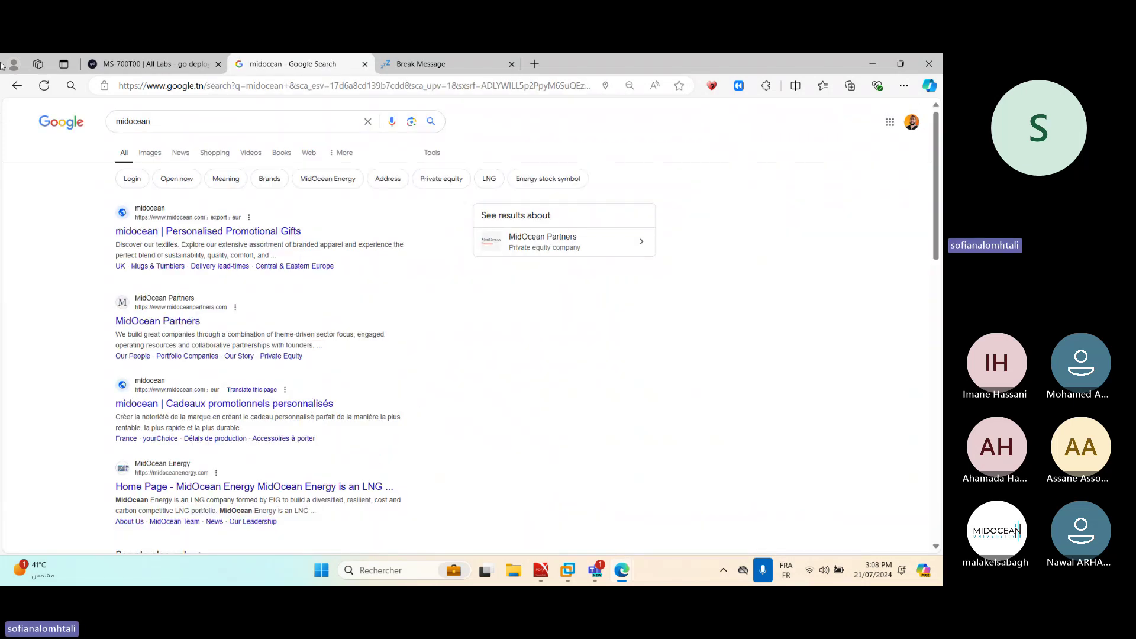
click(232, 234)
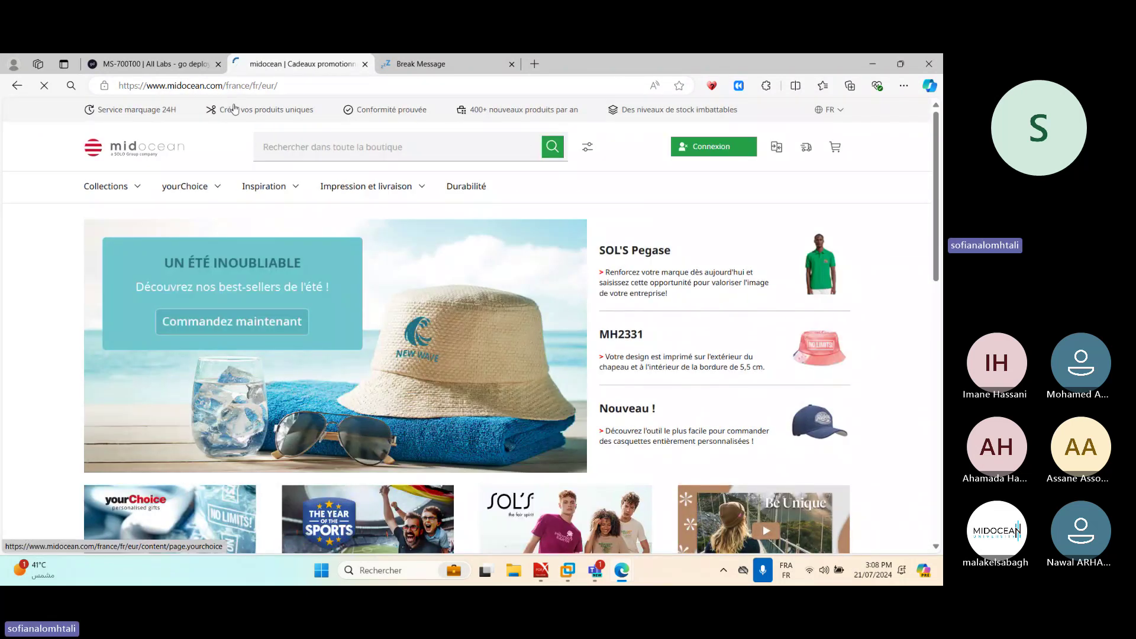
key(alt+Left)
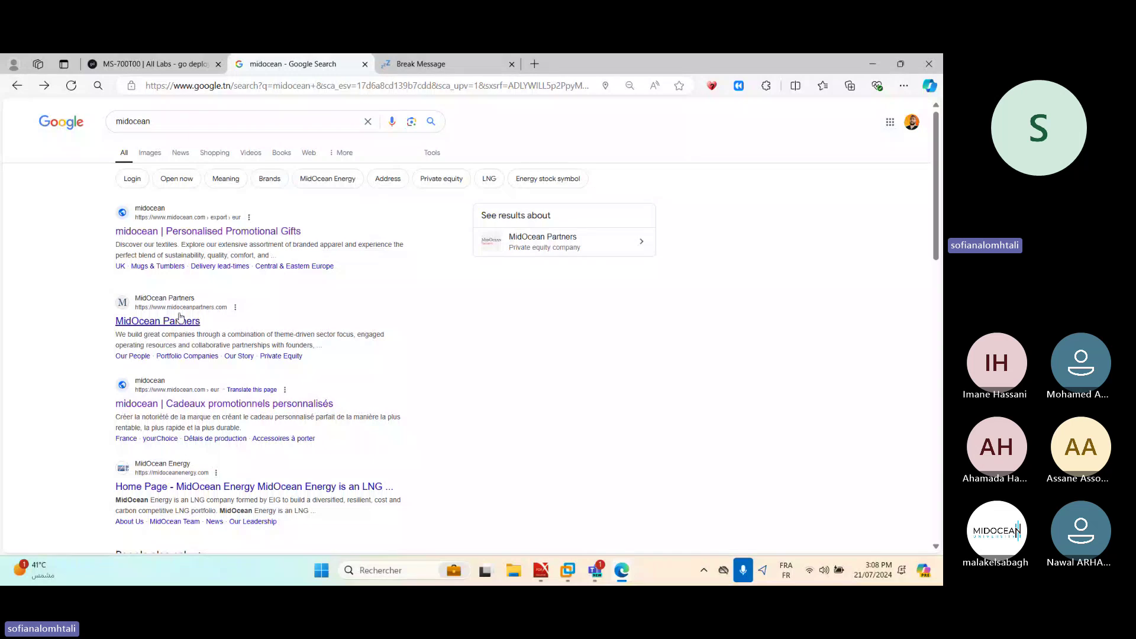
click(219, 123)
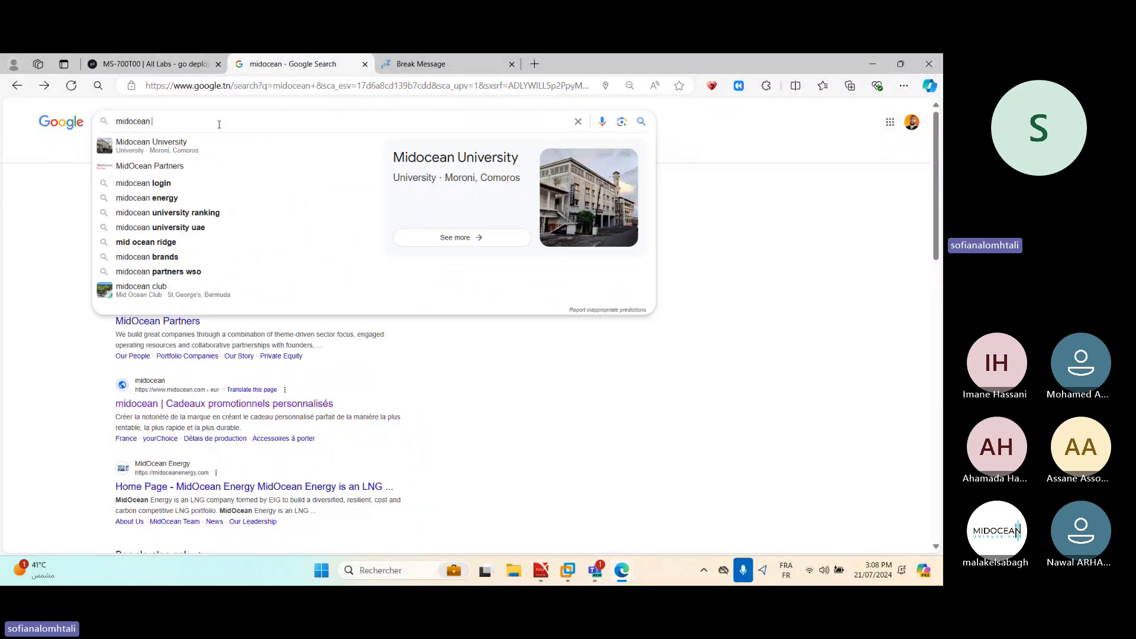
click(149, 145)
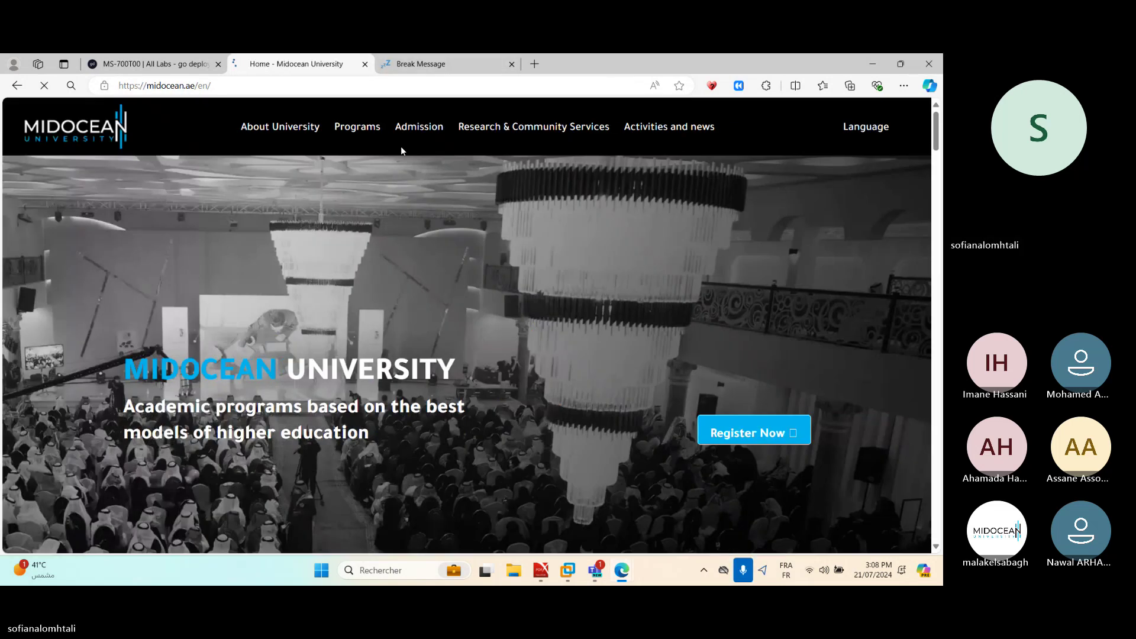
click(255, 86)
key(ctrl+c)
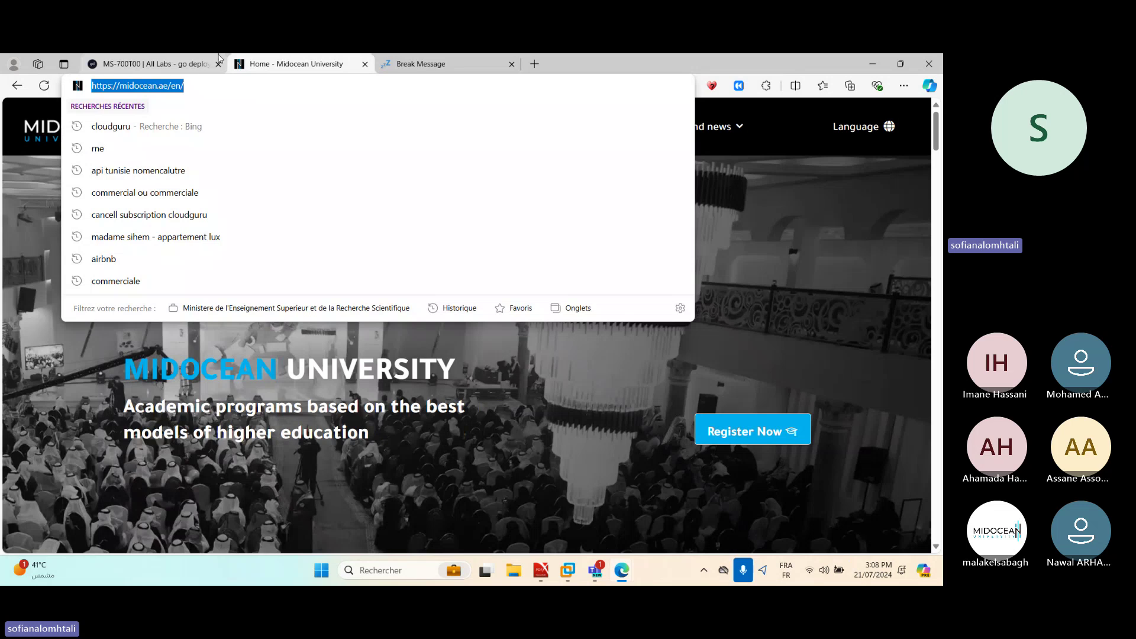
click(219, 58)
click(512, 334)
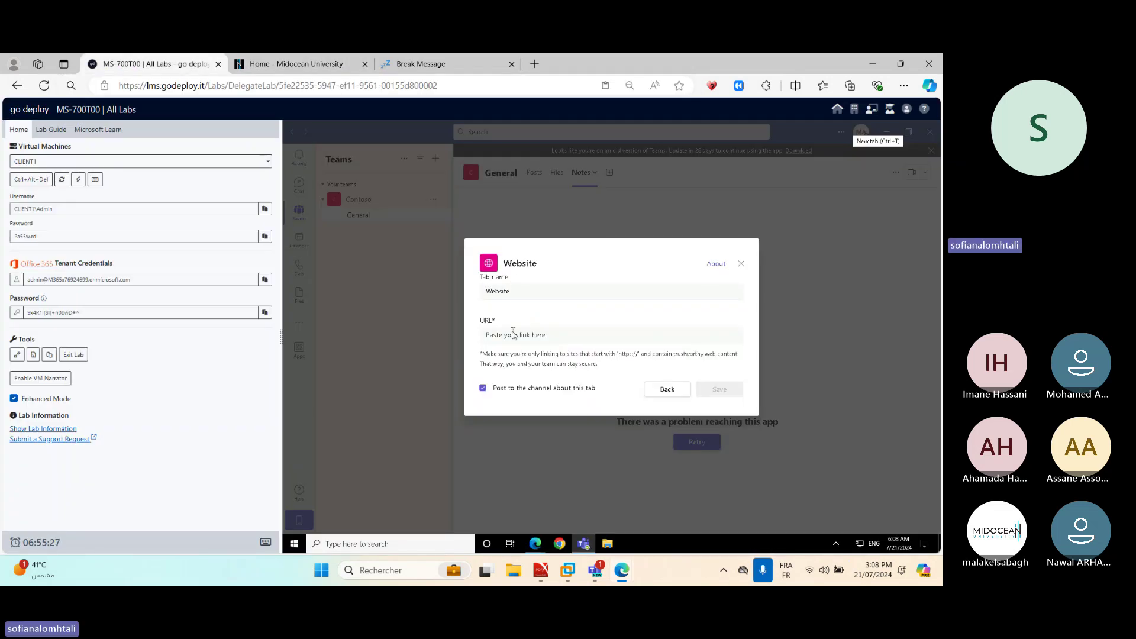
key(ctrl+v)
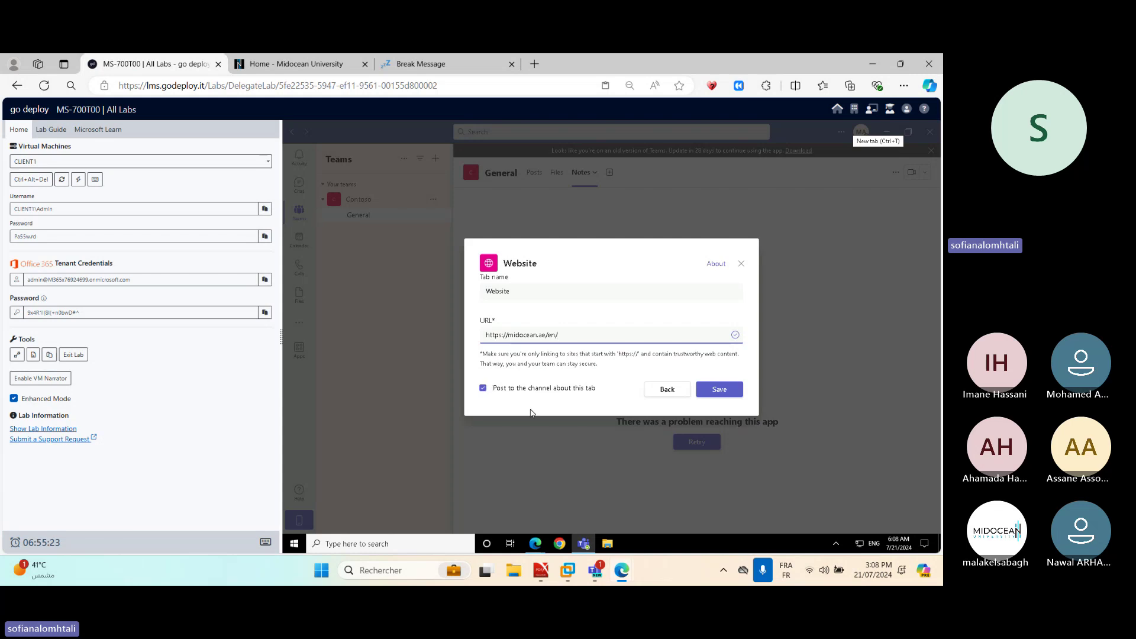
click(716, 390)
mouse_move(613, 577)
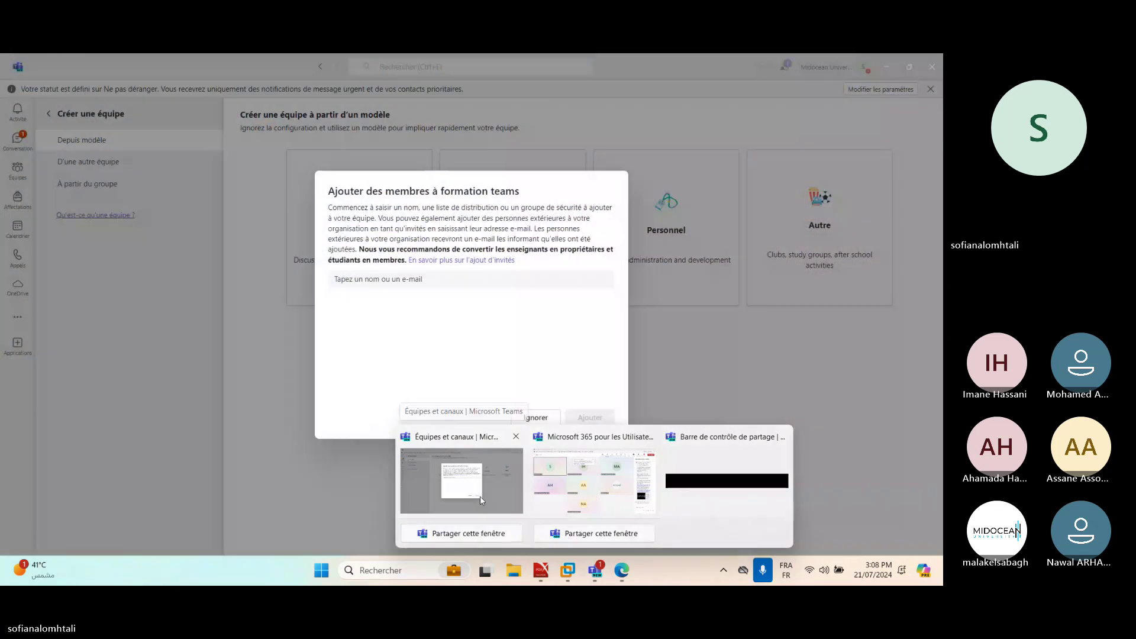
click(481, 496)
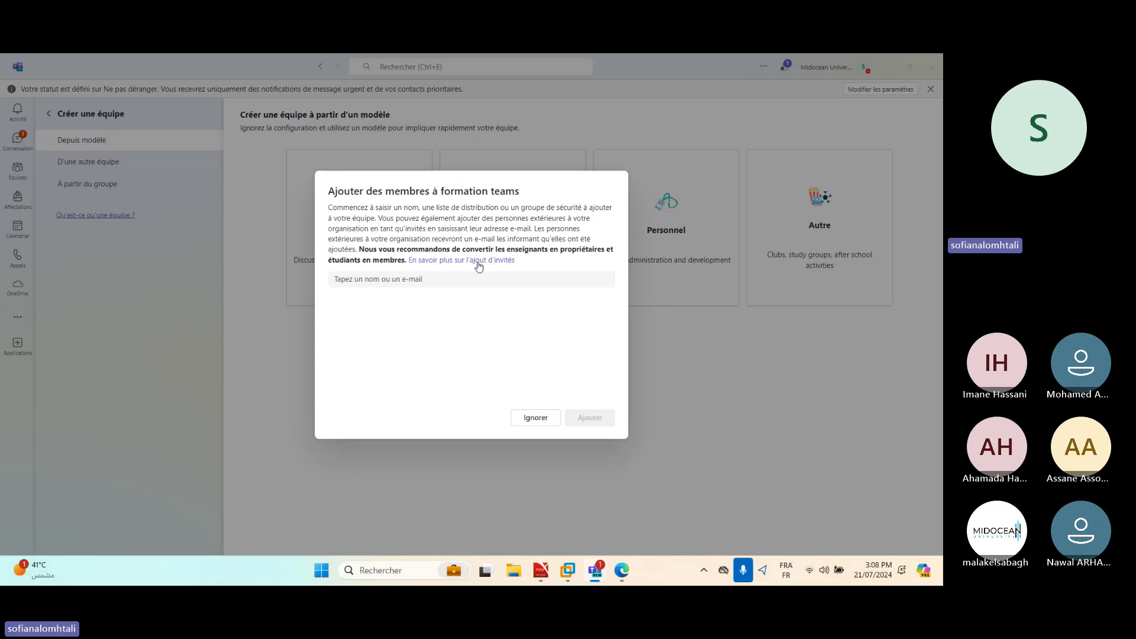
click(535, 418)
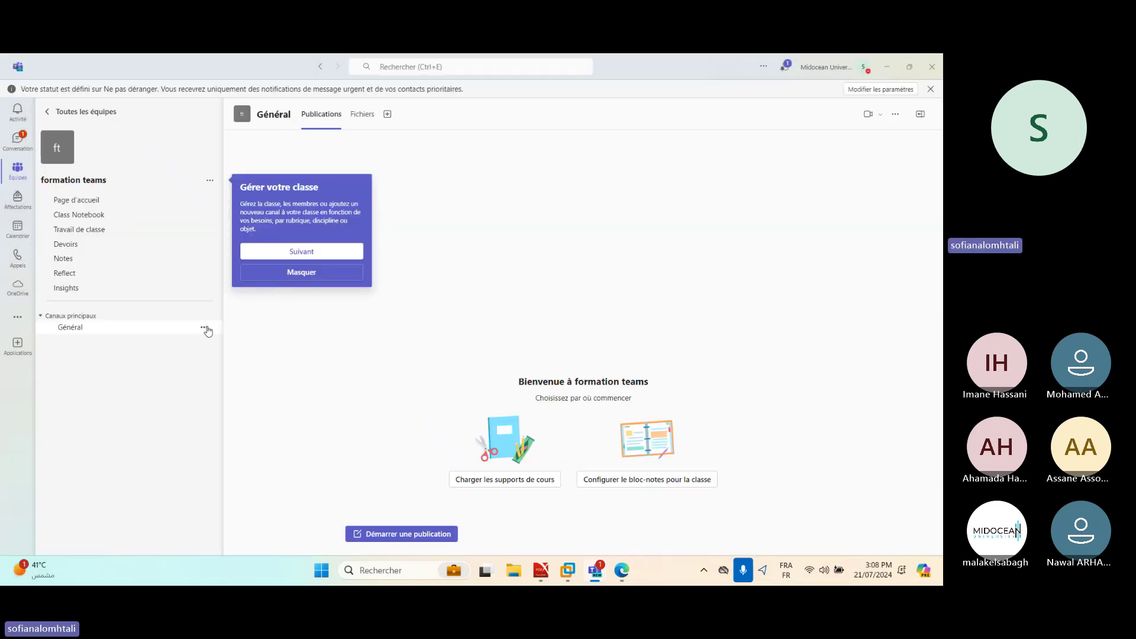
click(207, 329)
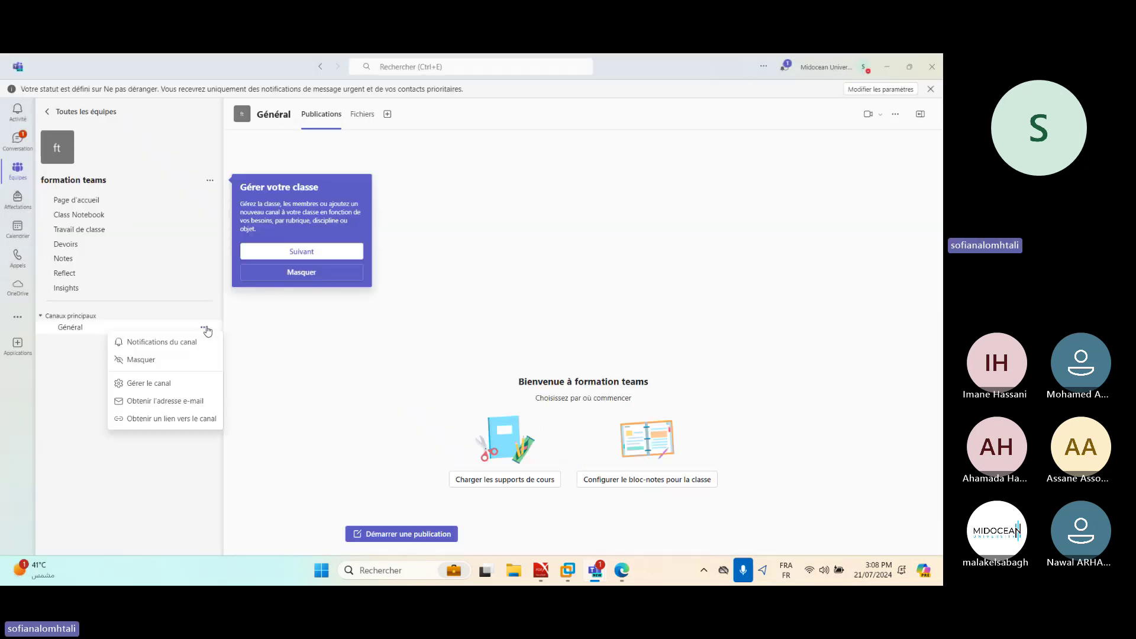
click(198, 387)
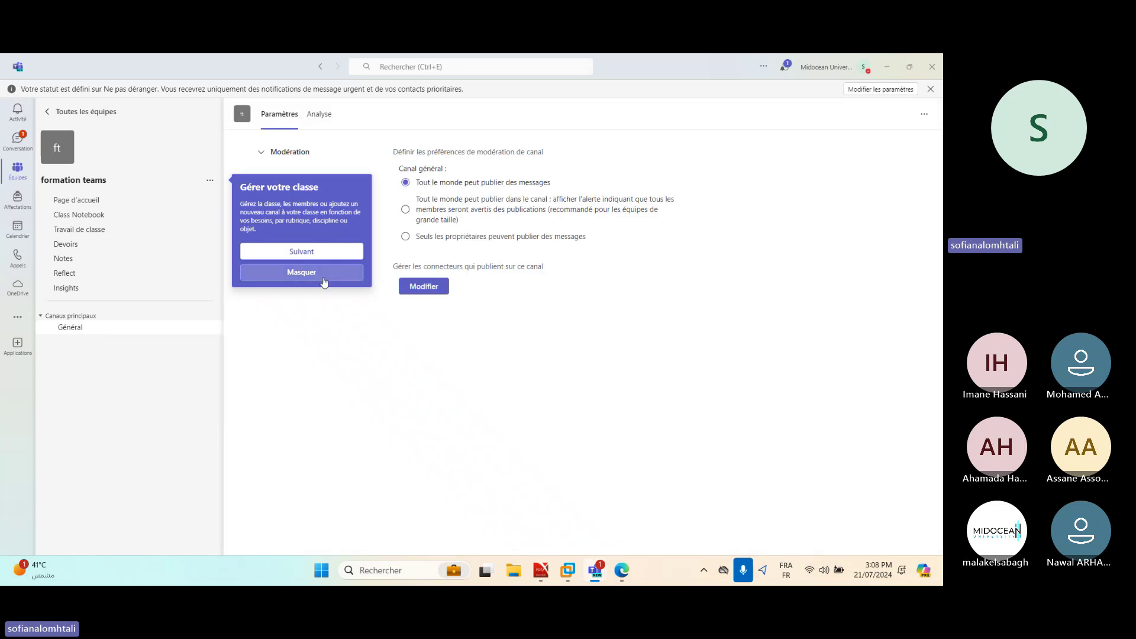
click(301, 272)
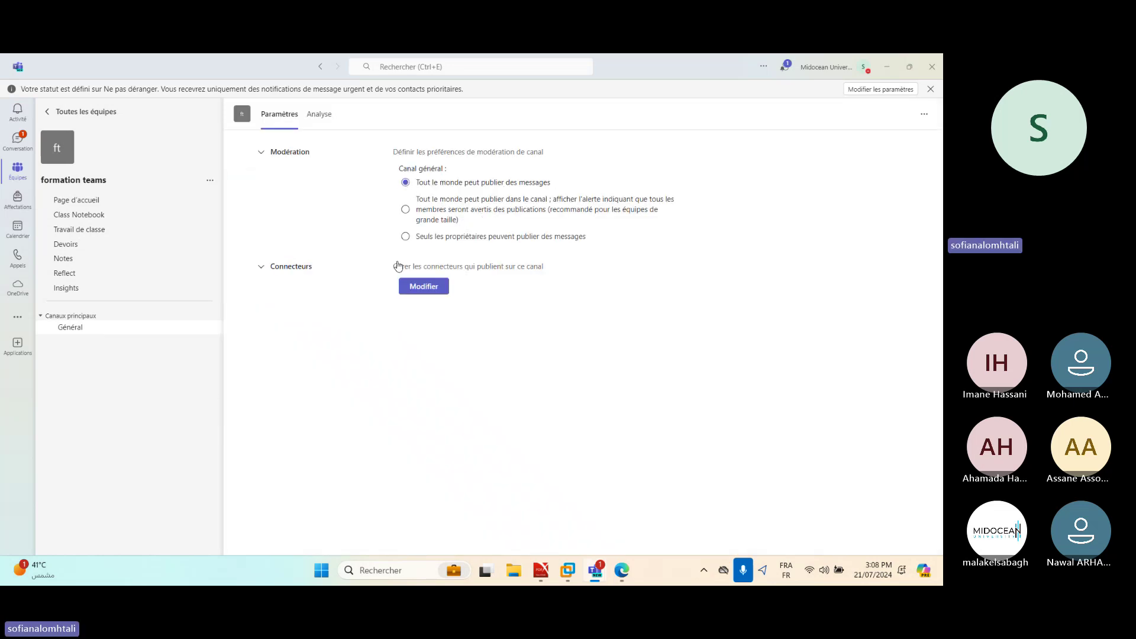
click(302, 267)
click(302, 268)
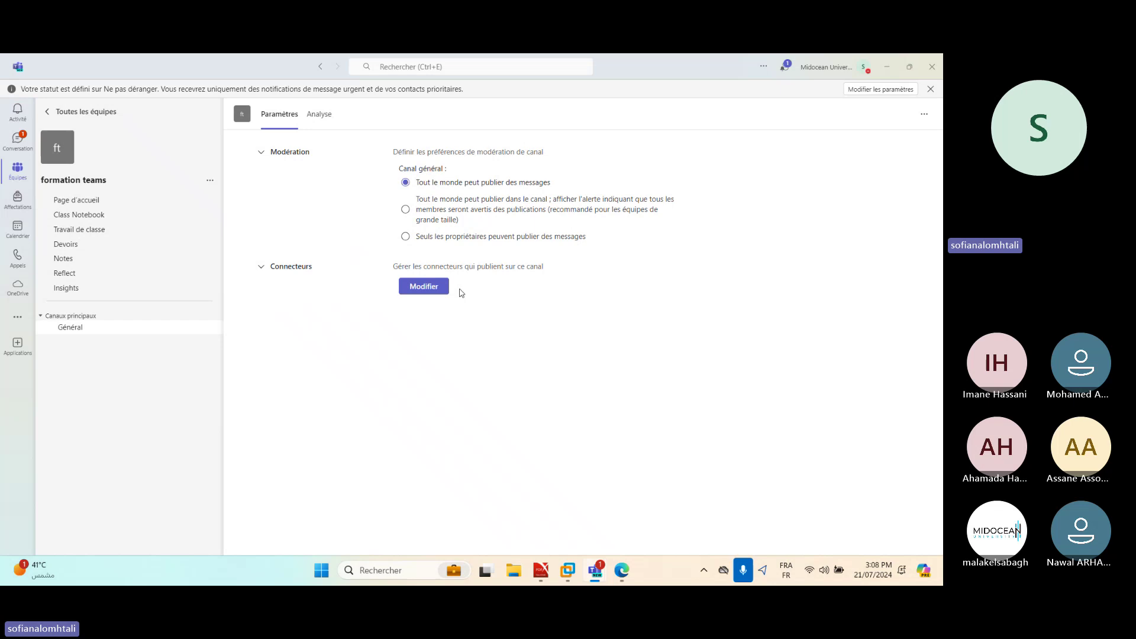
click(424, 286)
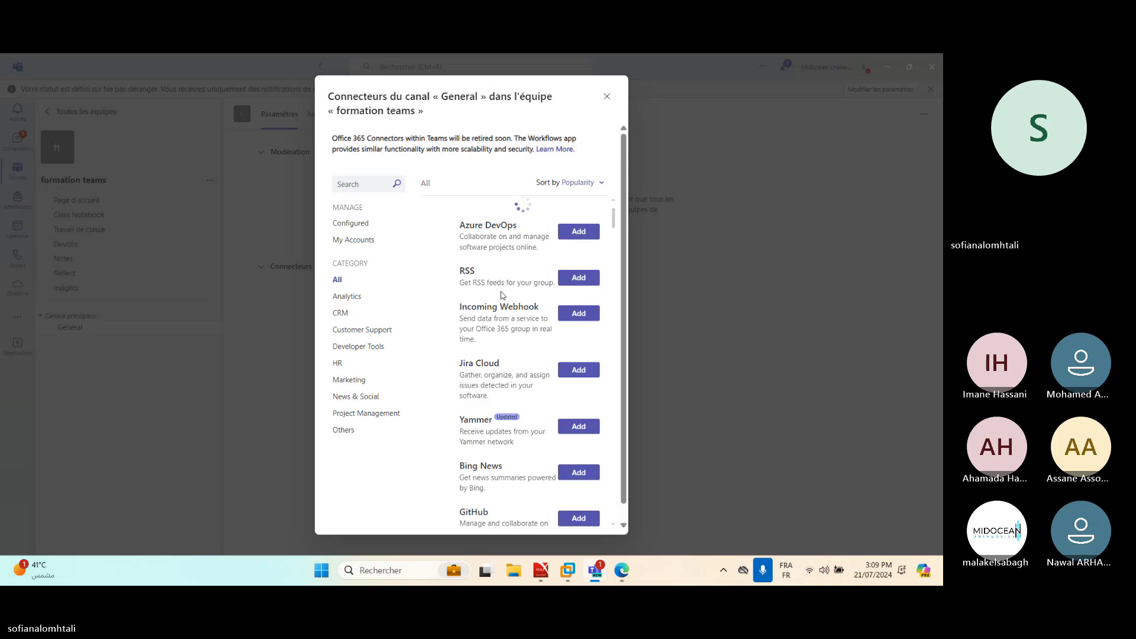
click(606, 96)
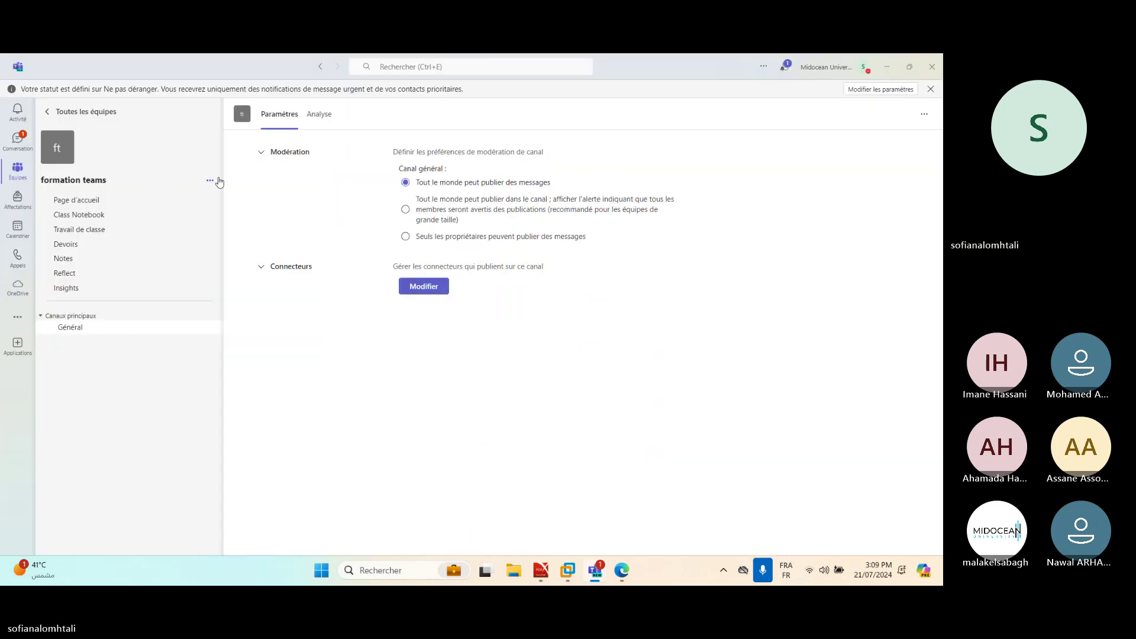
Step: Copy the formation teams link via Obtenir un lien vers l'équipe and send it in the meeting chat
click(211, 180)
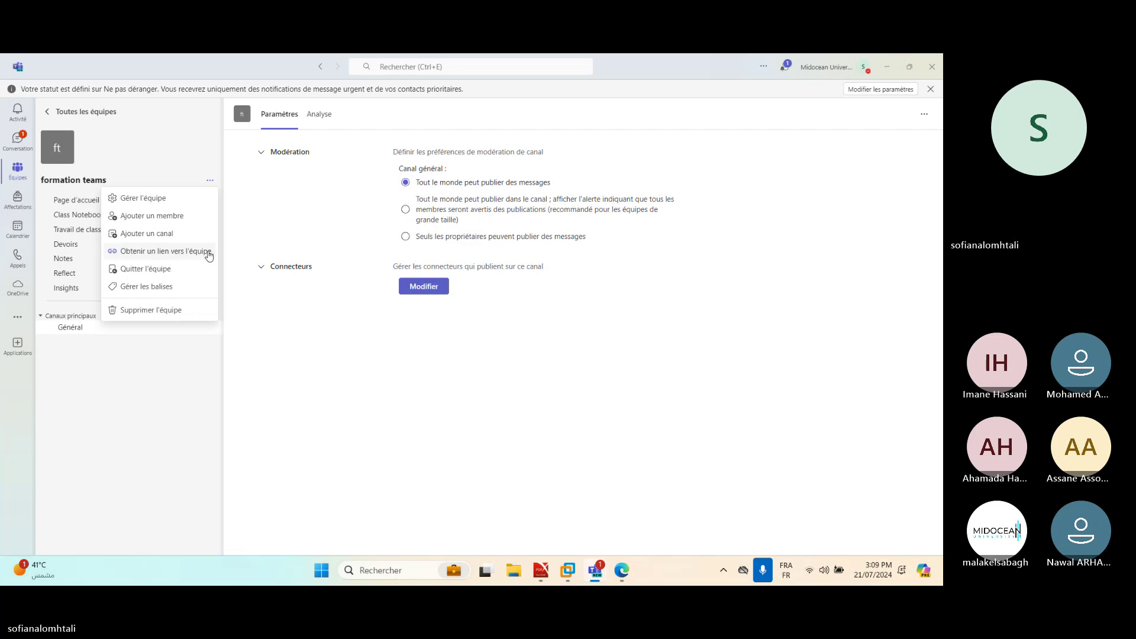
click(204, 251)
click(600, 326)
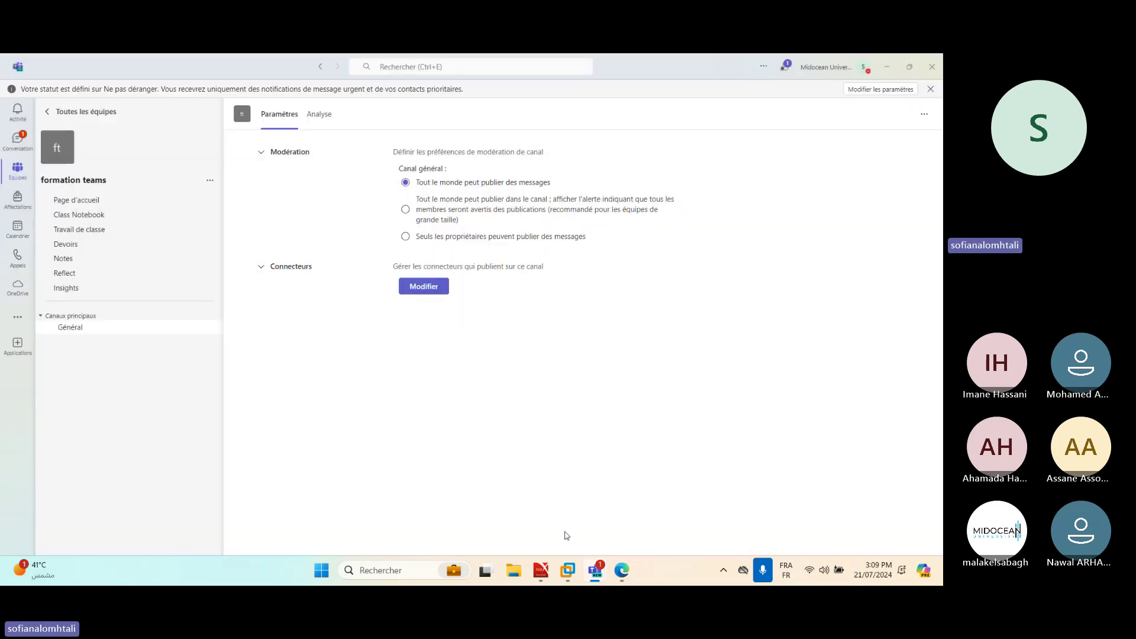
mouse_move(597, 565)
click(600, 484)
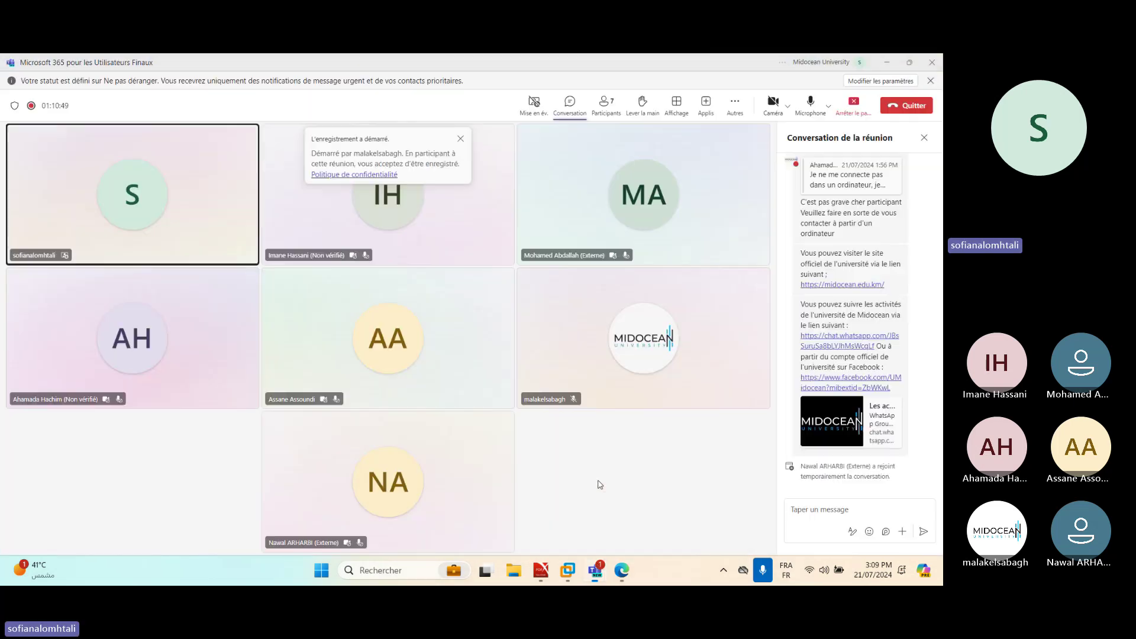
click(852, 512)
text(formation teams | Général | Microsoft Teams)
click(920, 532)
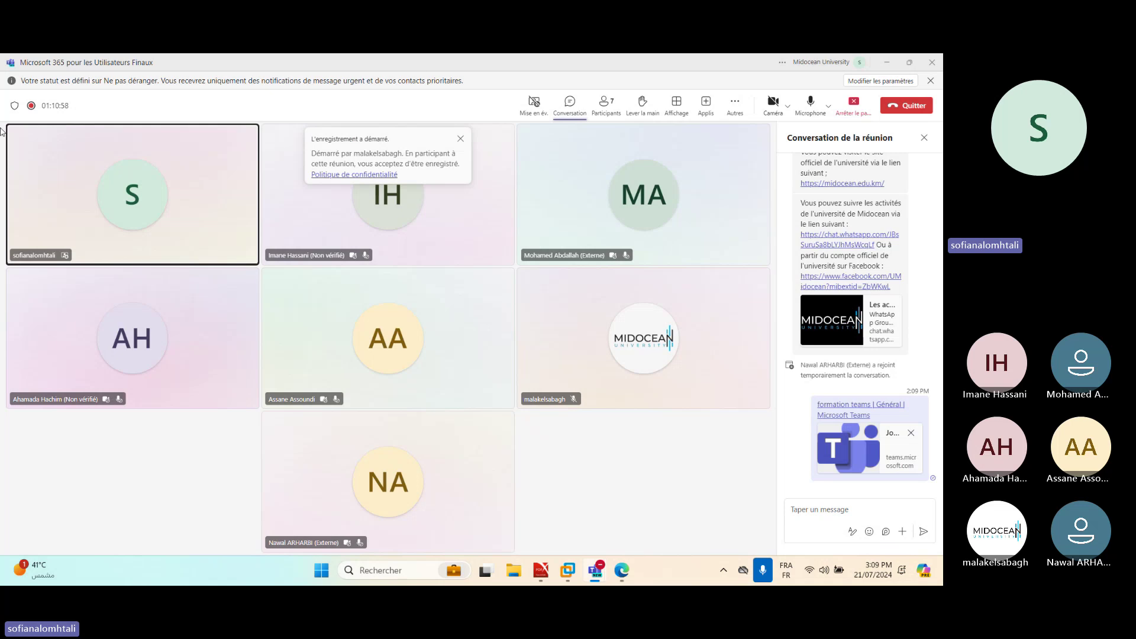
mouse_move(907, 417)
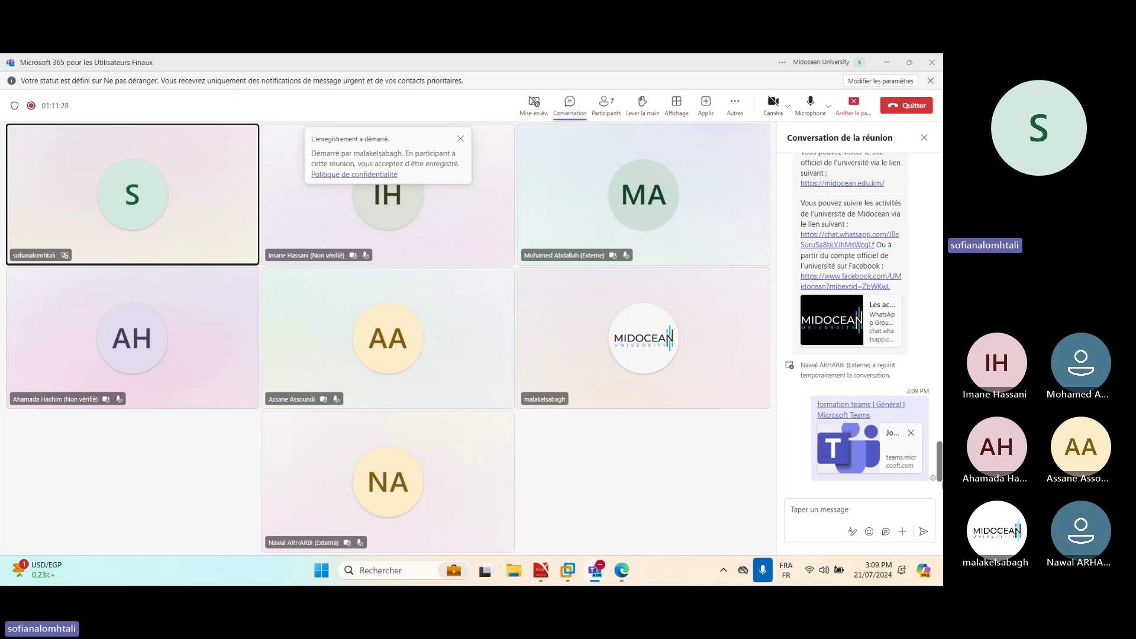
Step: Open the formation teams class from the teams list and glance at its General channel files
mouse_move(798, 268)
mouse_move(599, 570)
click(481, 490)
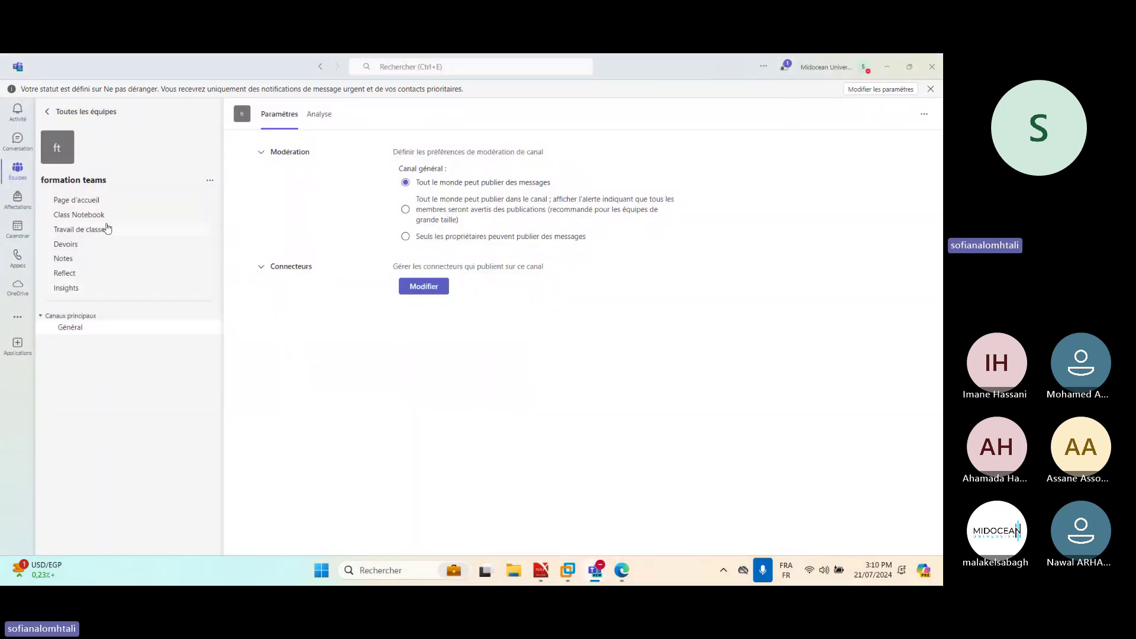
click(102, 206)
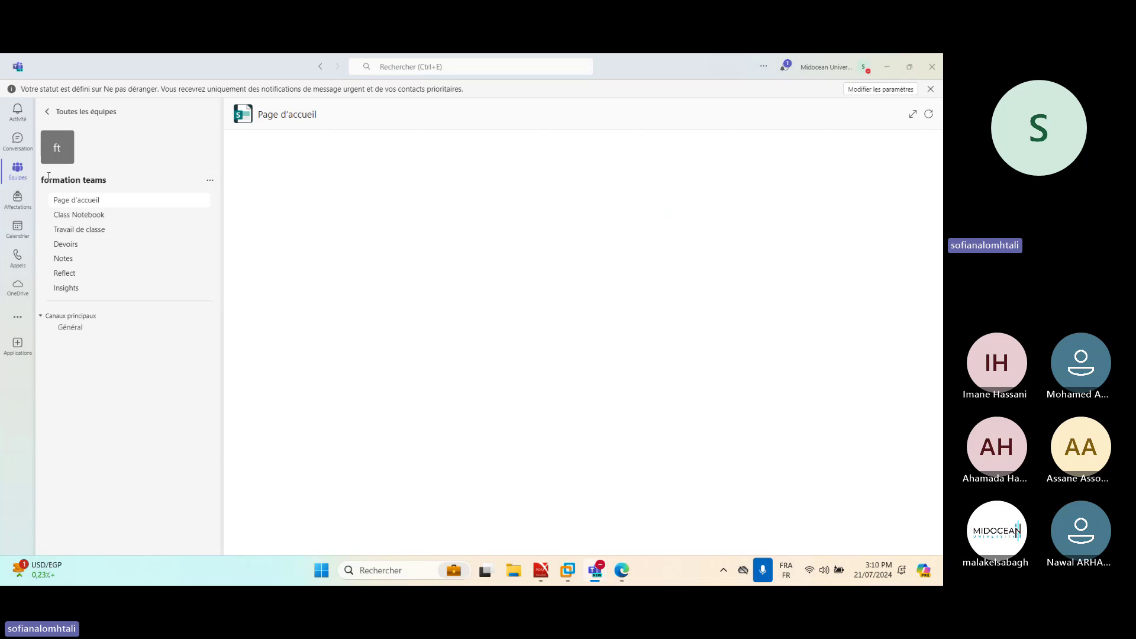
click(18, 171)
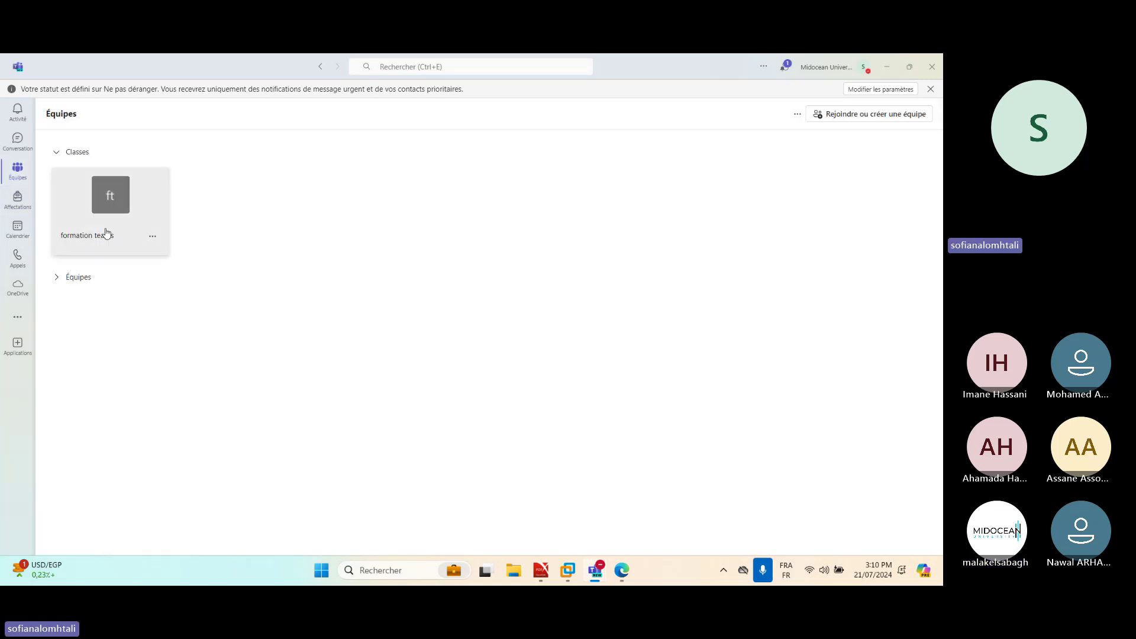
click(104, 233)
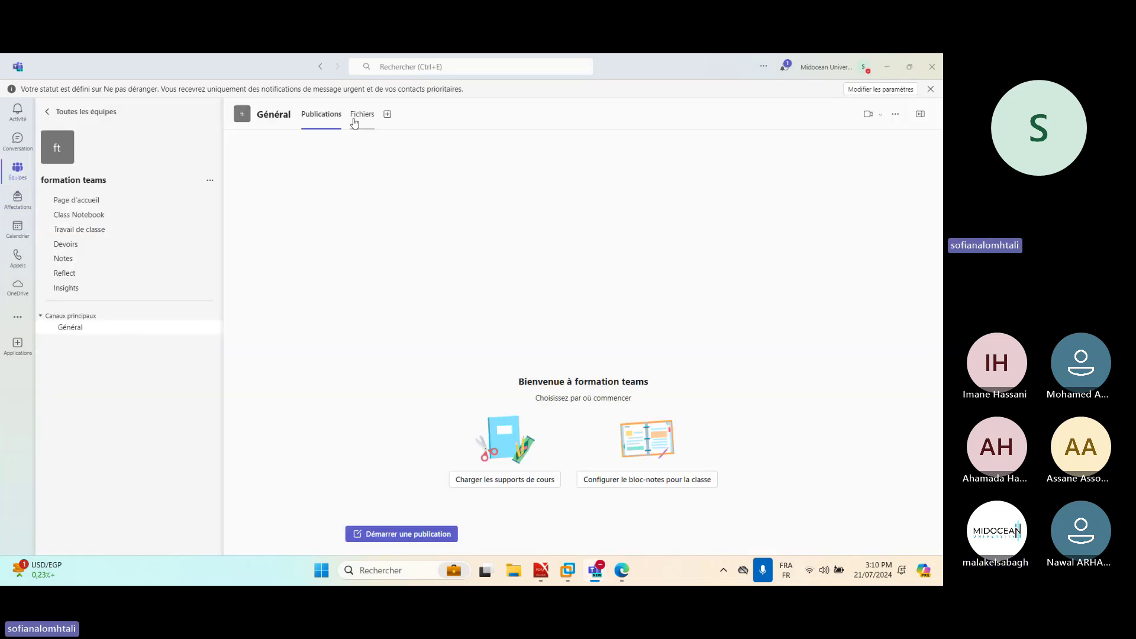
click(362, 115)
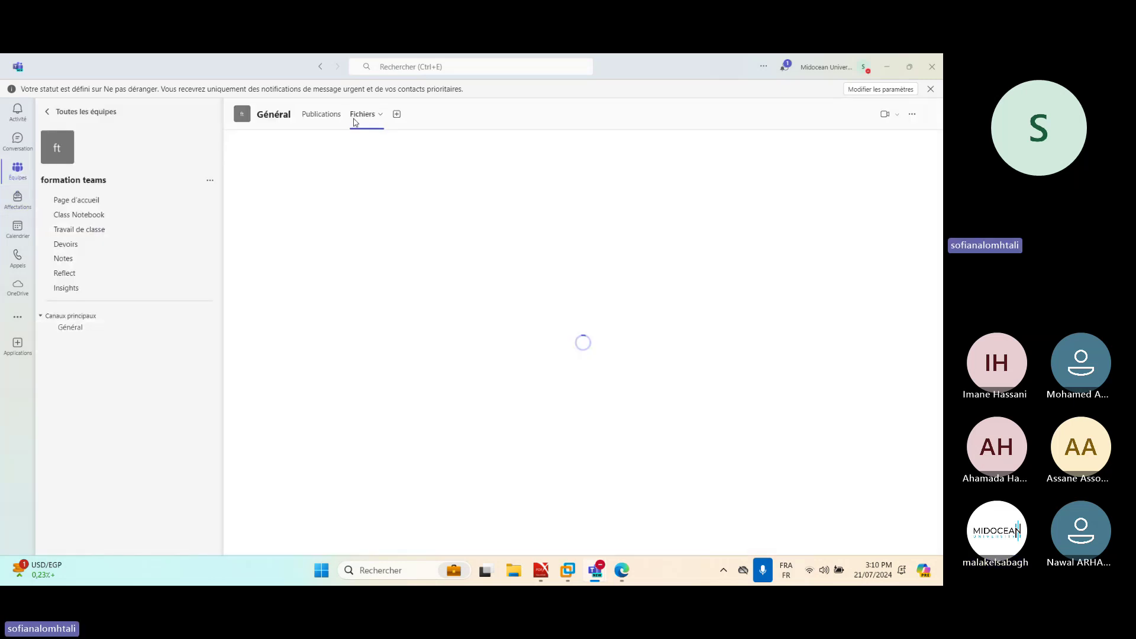
click(320, 116)
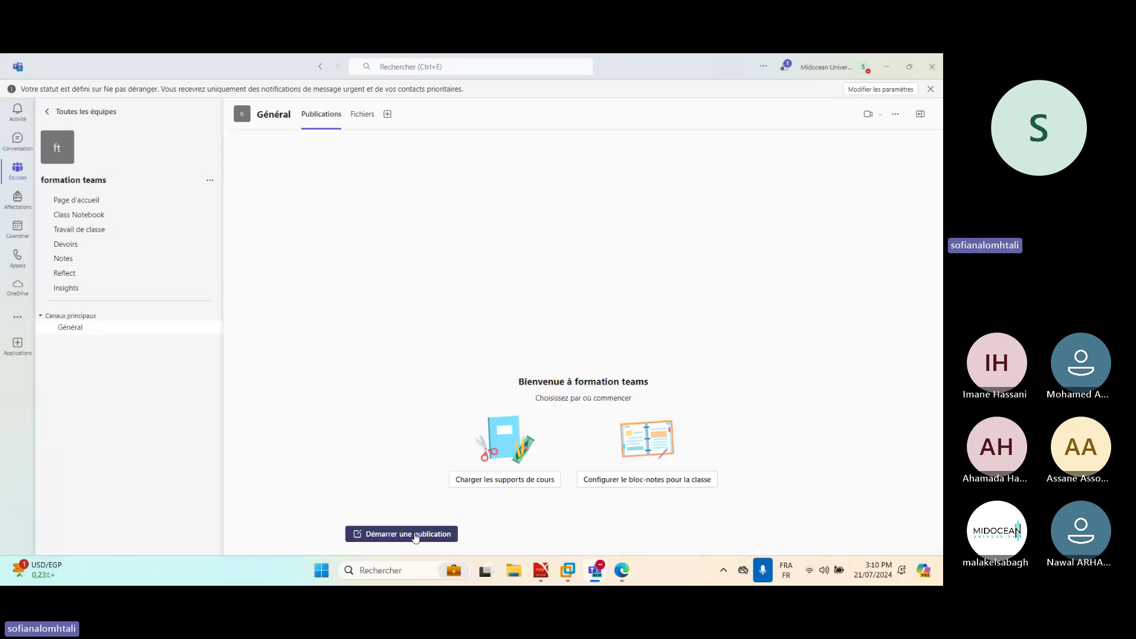
Step: Try the Publications composer's link, formatting and post-type options, then go to Fichiers
click(414, 536)
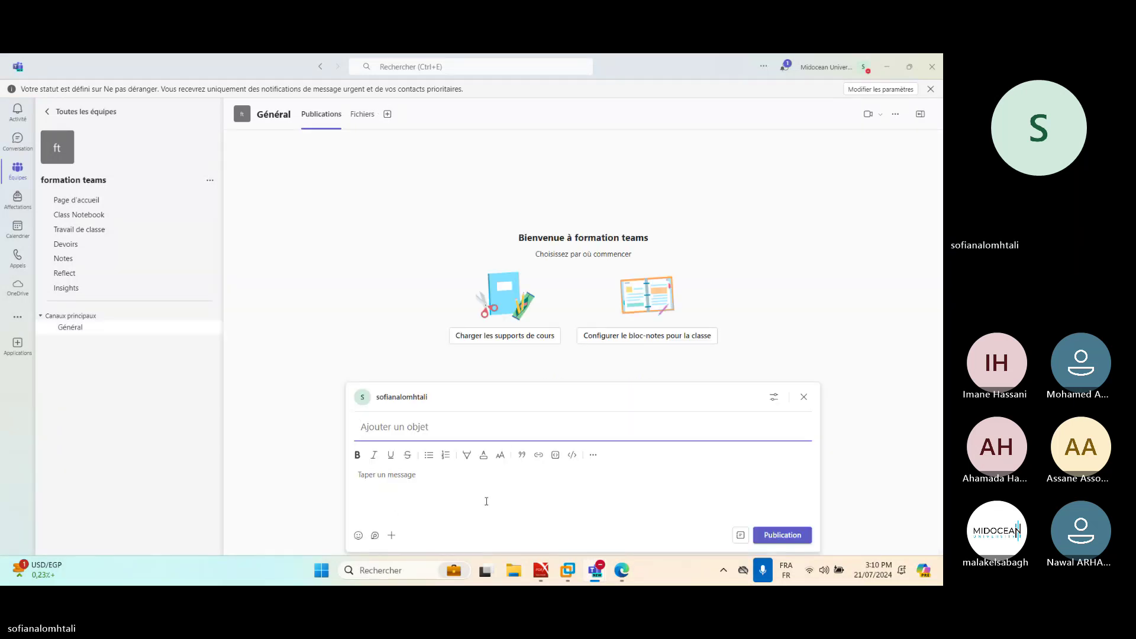
click(539, 455)
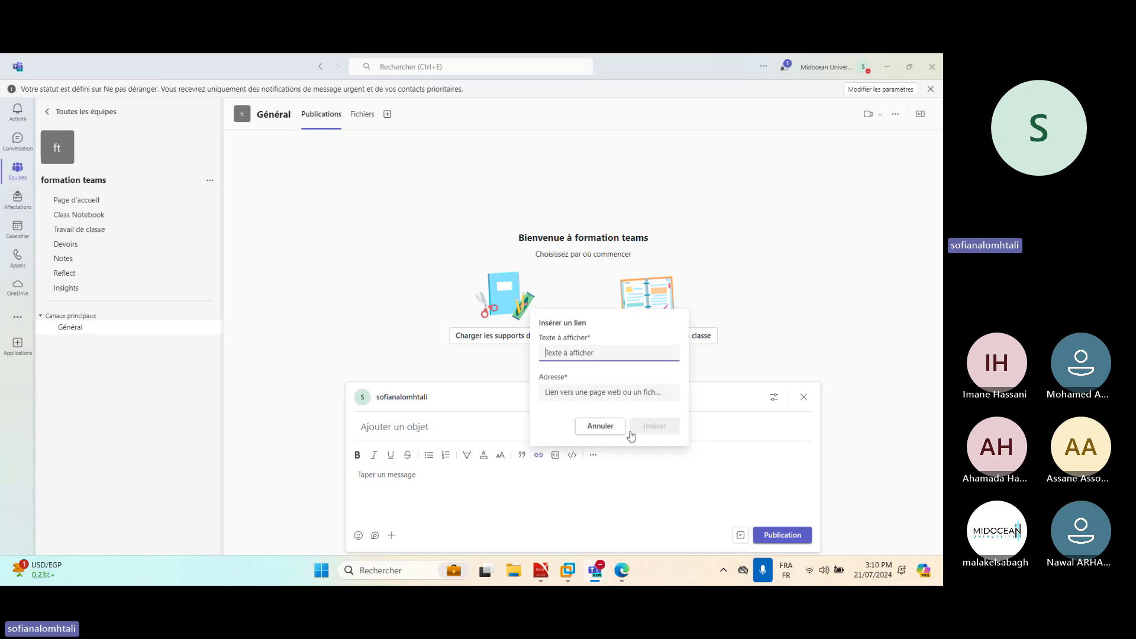
click(592, 424)
mouse_move(626, 574)
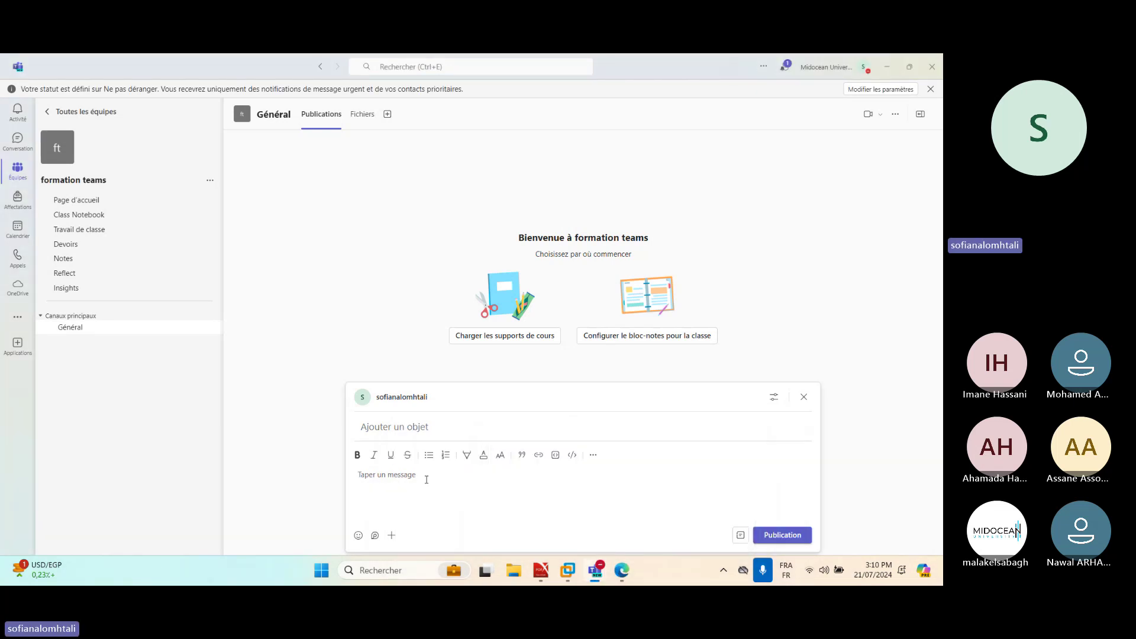
click(592, 455)
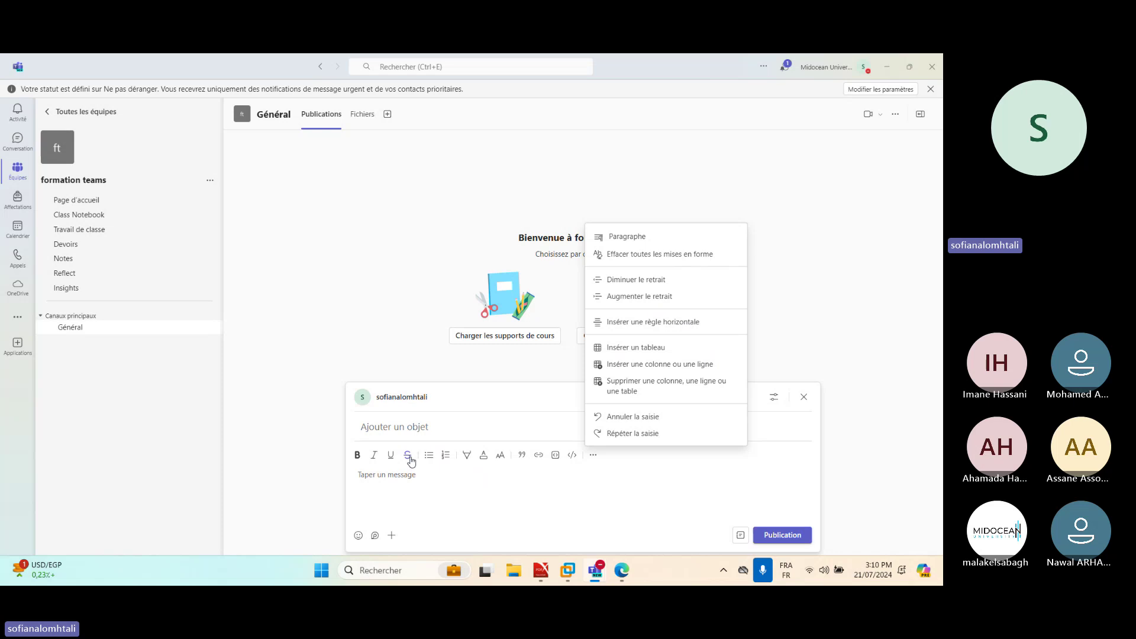
click(448, 507)
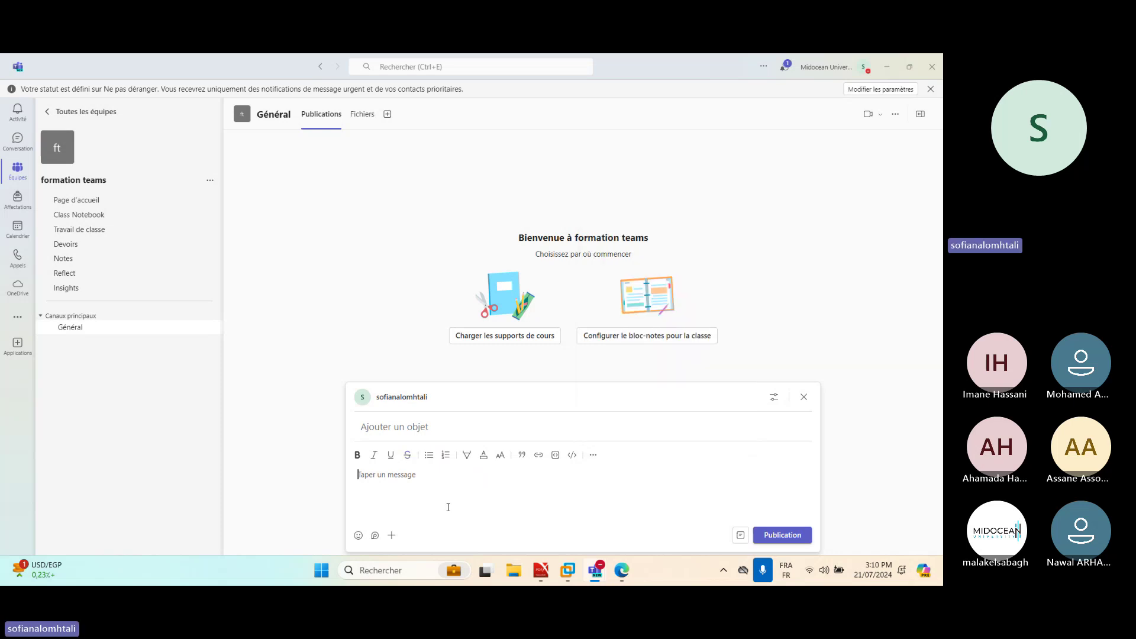
click(740, 535)
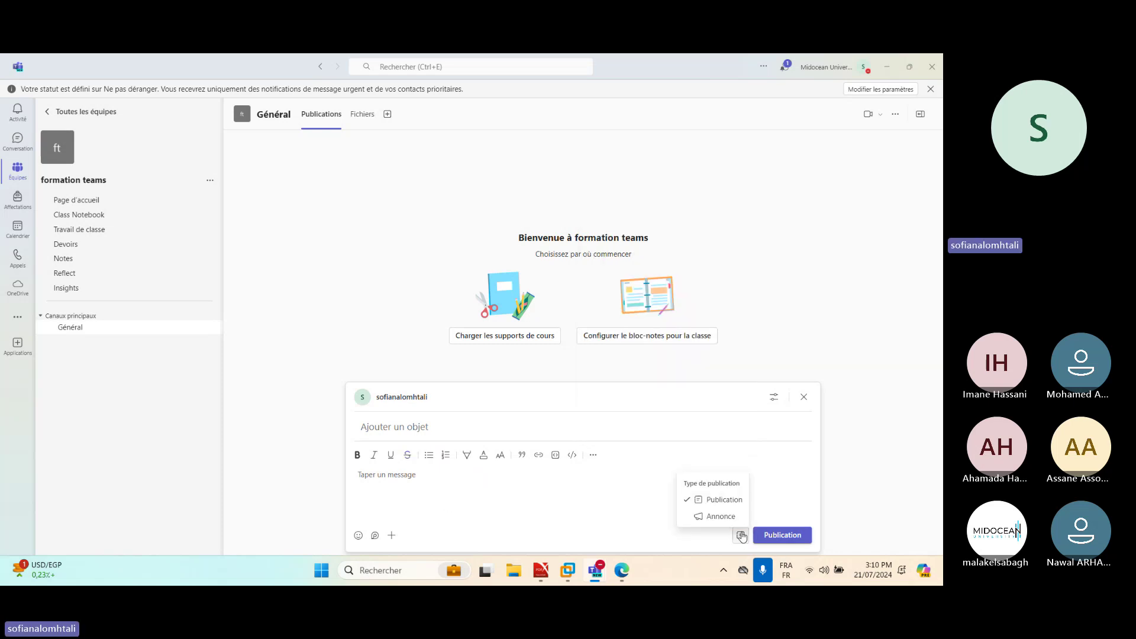
click(774, 397)
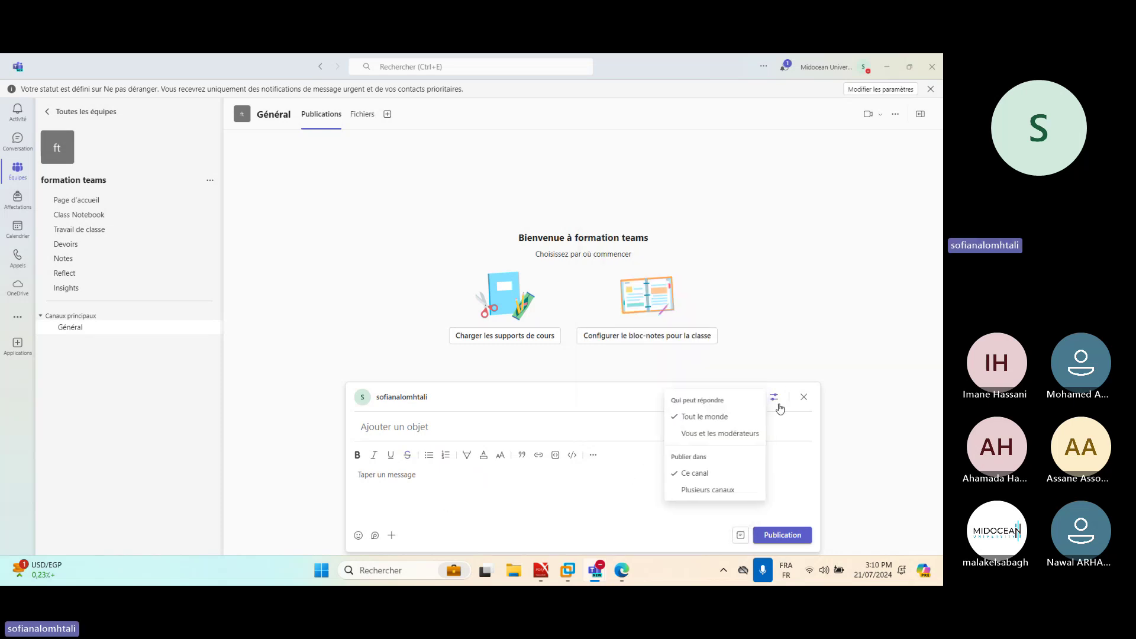
click(526, 492)
click(592, 455)
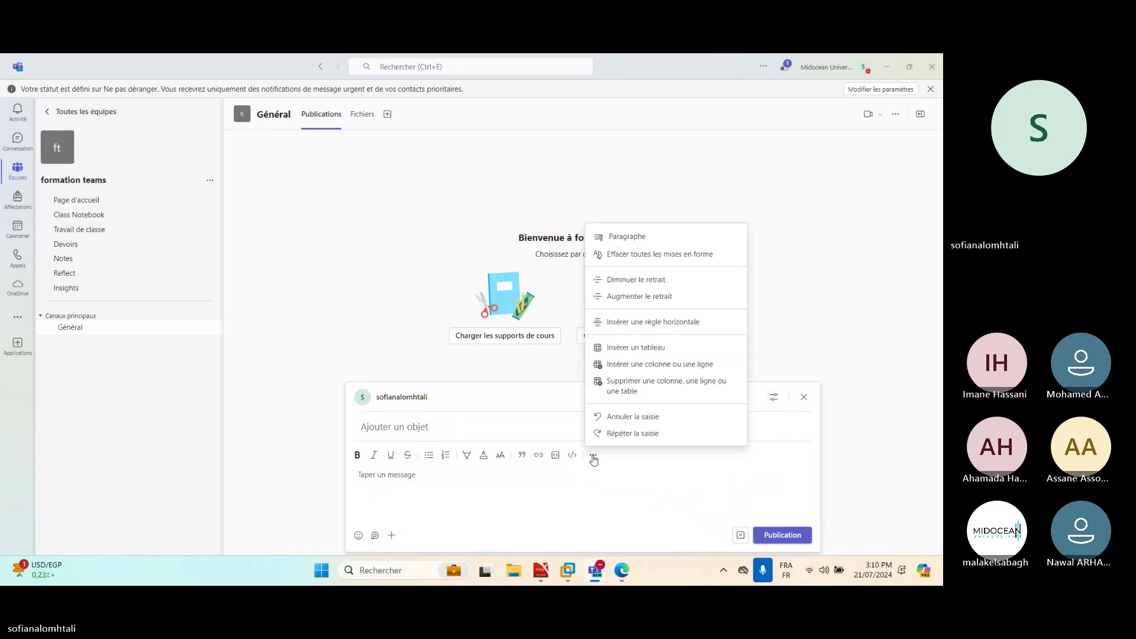
click(360, 114)
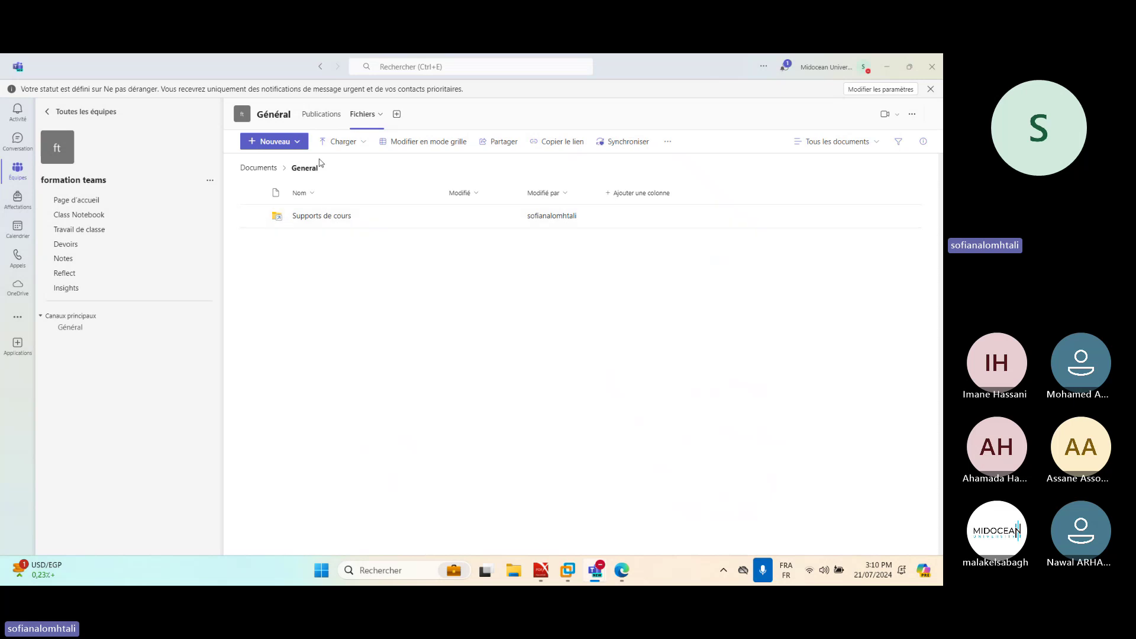
Step: Start uploading files to General's Fichiers and browse to the Desktop in the Open dialog
click(273, 141)
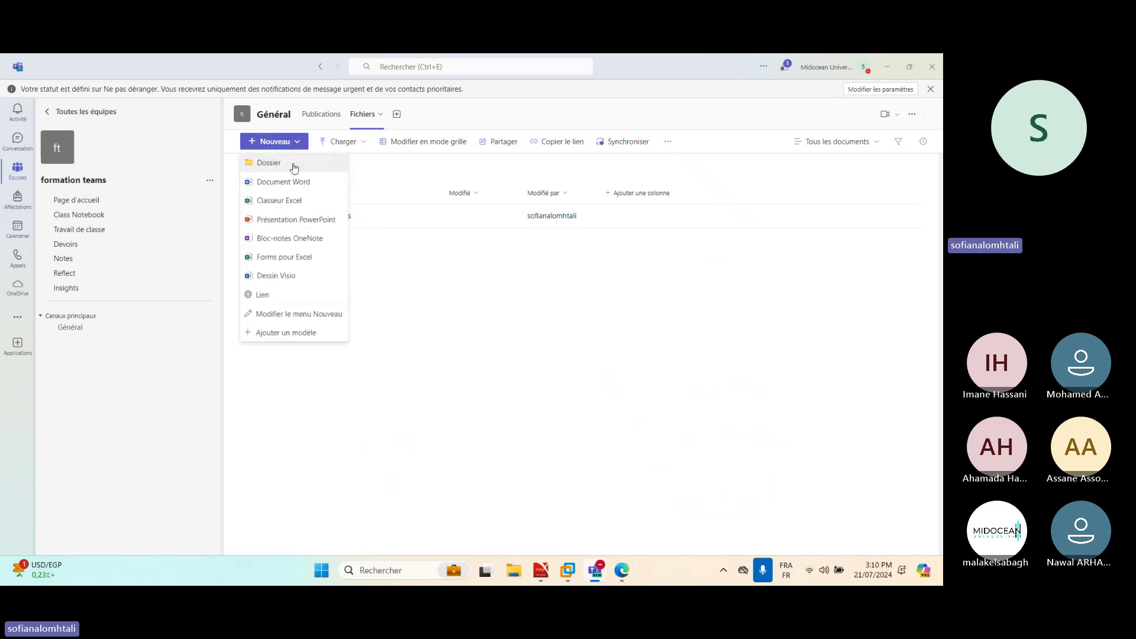
click(344, 141)
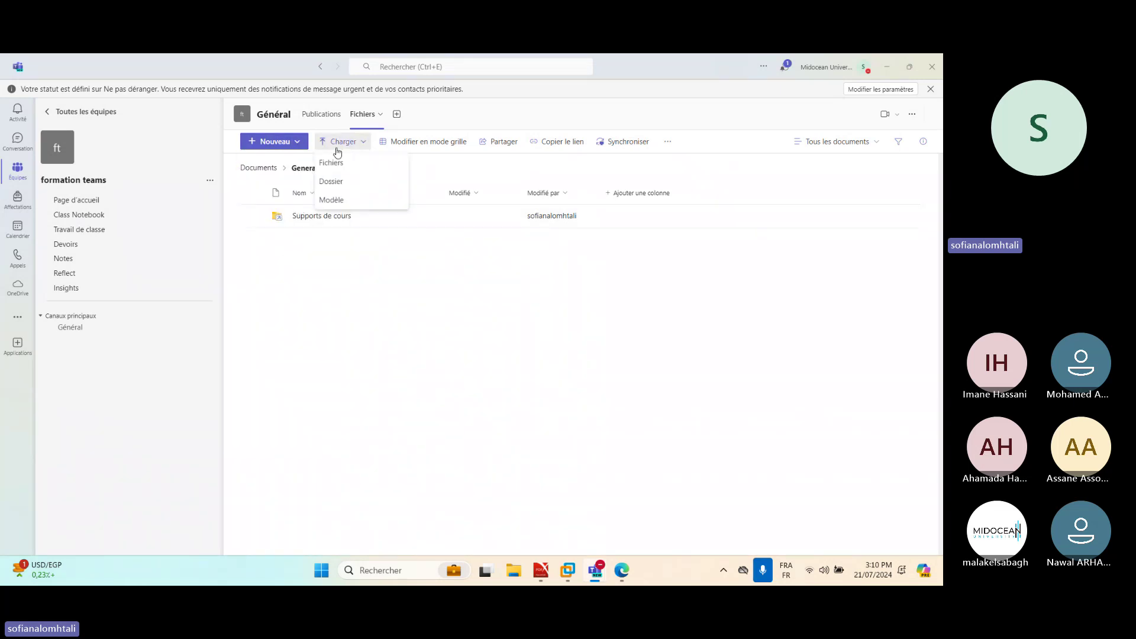
click(338, 167)
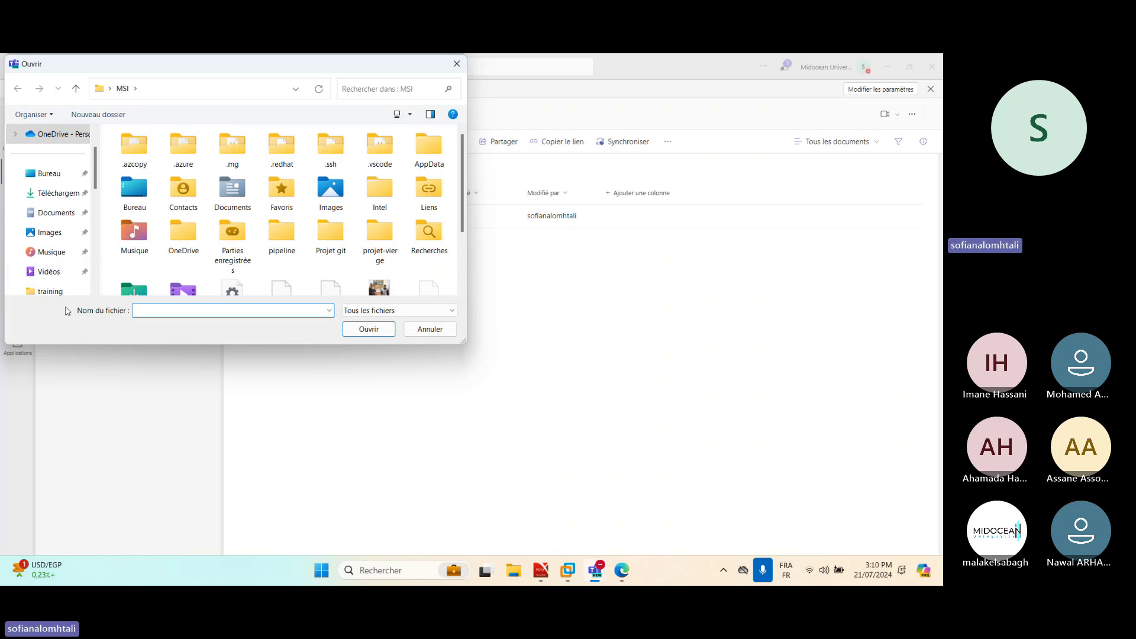
click(56, 193)
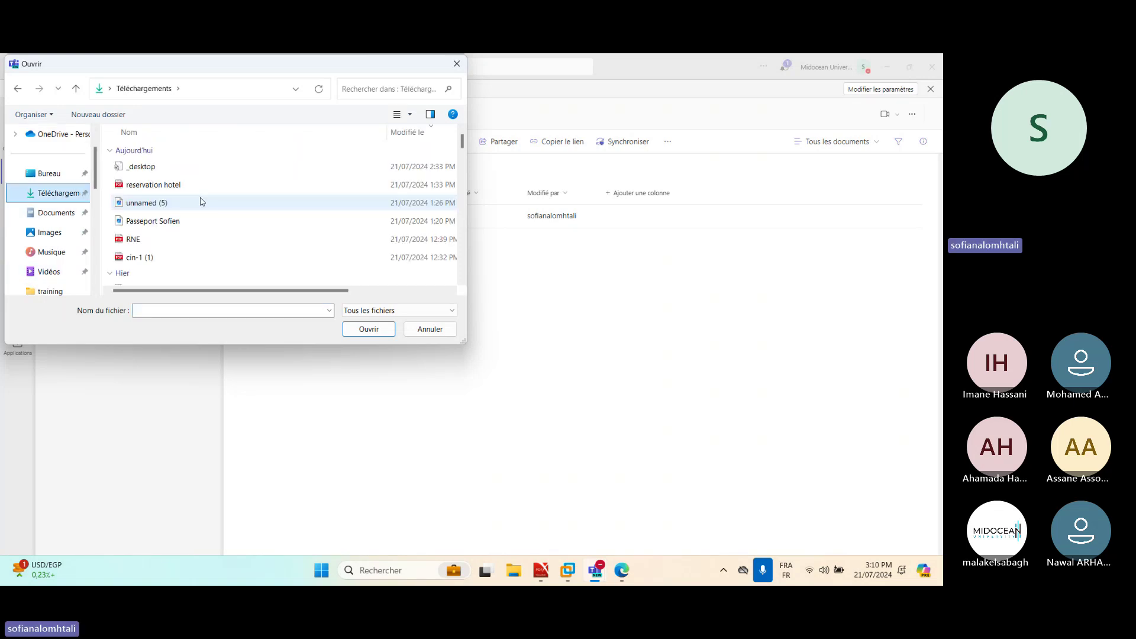
scroll(201, 203, down, 5)
scroll(201, 202, down, 6)
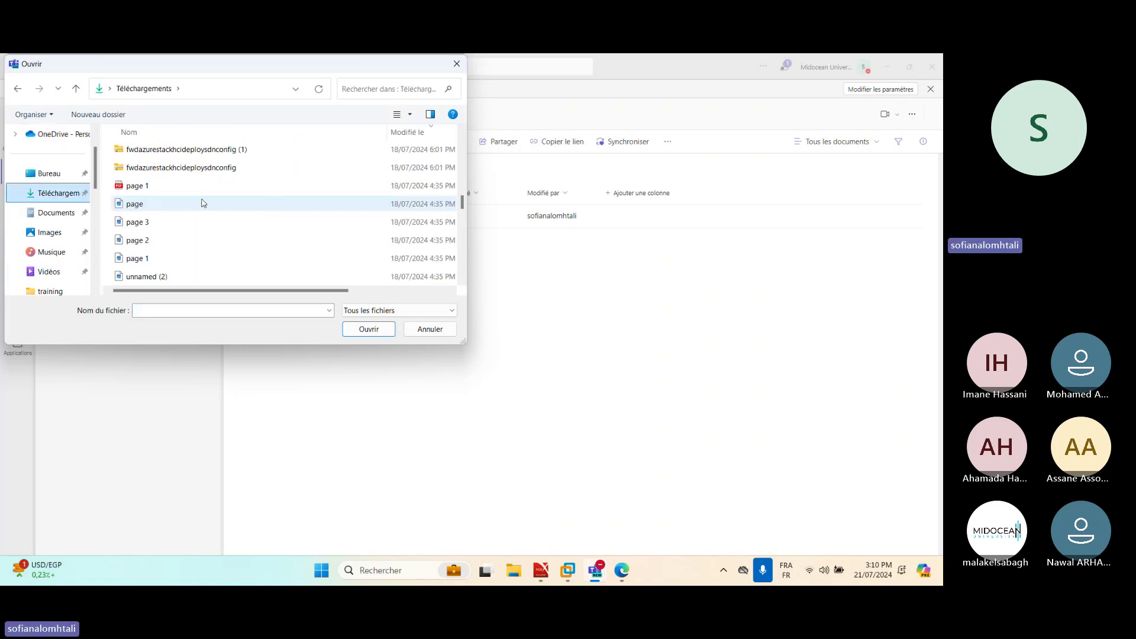
scroll(201, 203, down, 5)
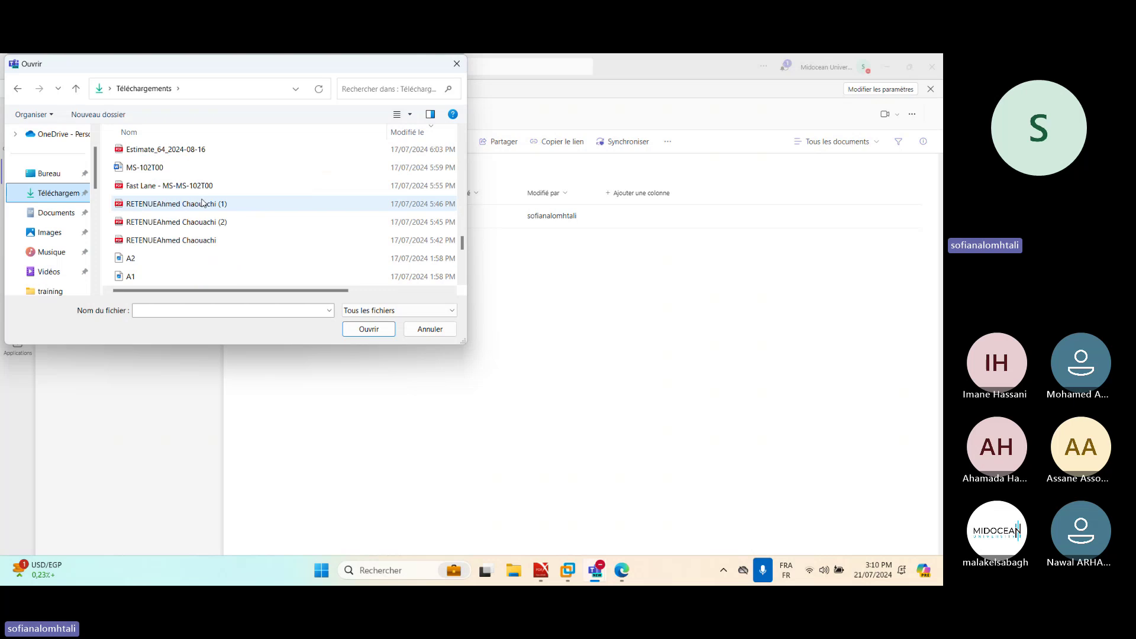
scroll(203, 203, down, 1)
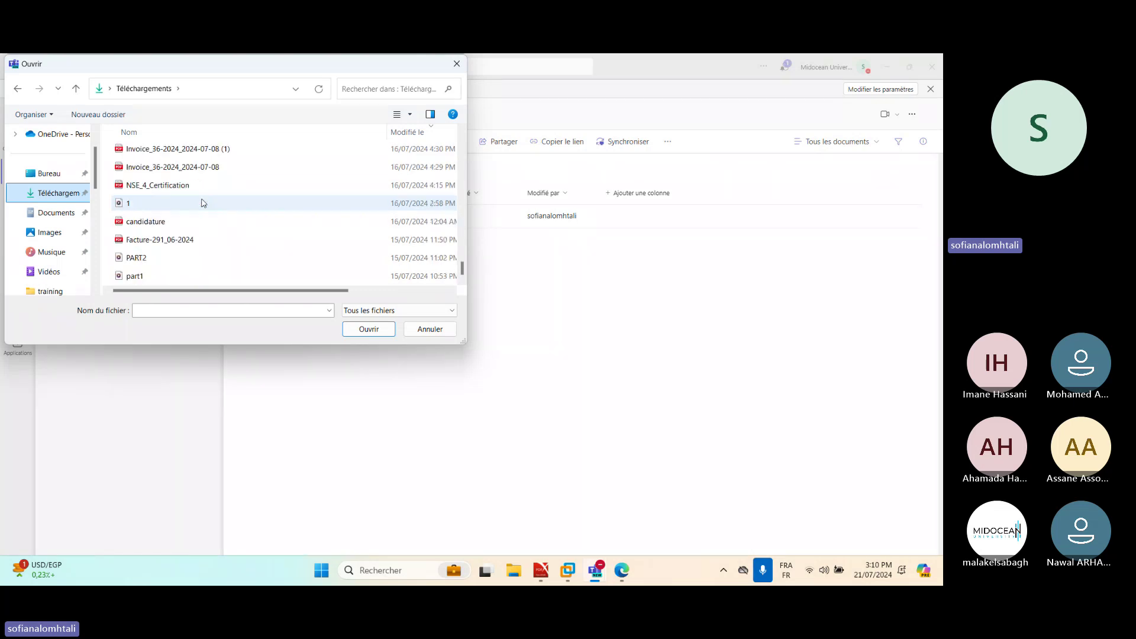
click(49, 173)
scroll(227, 225, down, 5)
scroll(223, 221, up, 4)
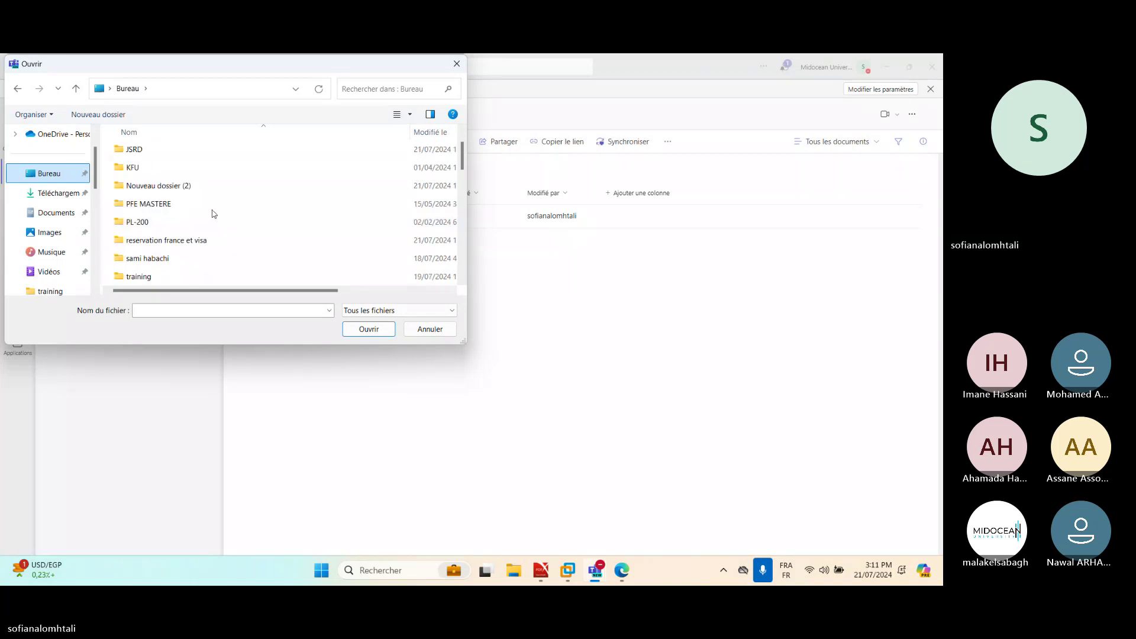
Step: Go through training > oradist > audit > audi and upload LA27001-EN (1).docx
double_click(190, 277)
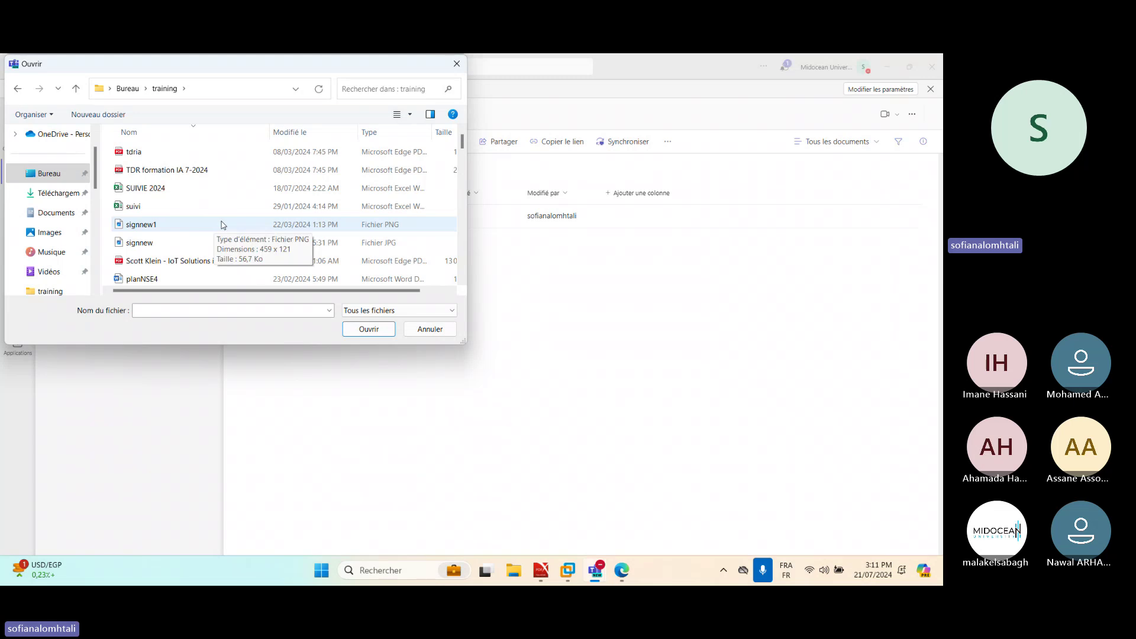
scroll(222, 225, down, 3)
scroll(226, 223, down, 3)
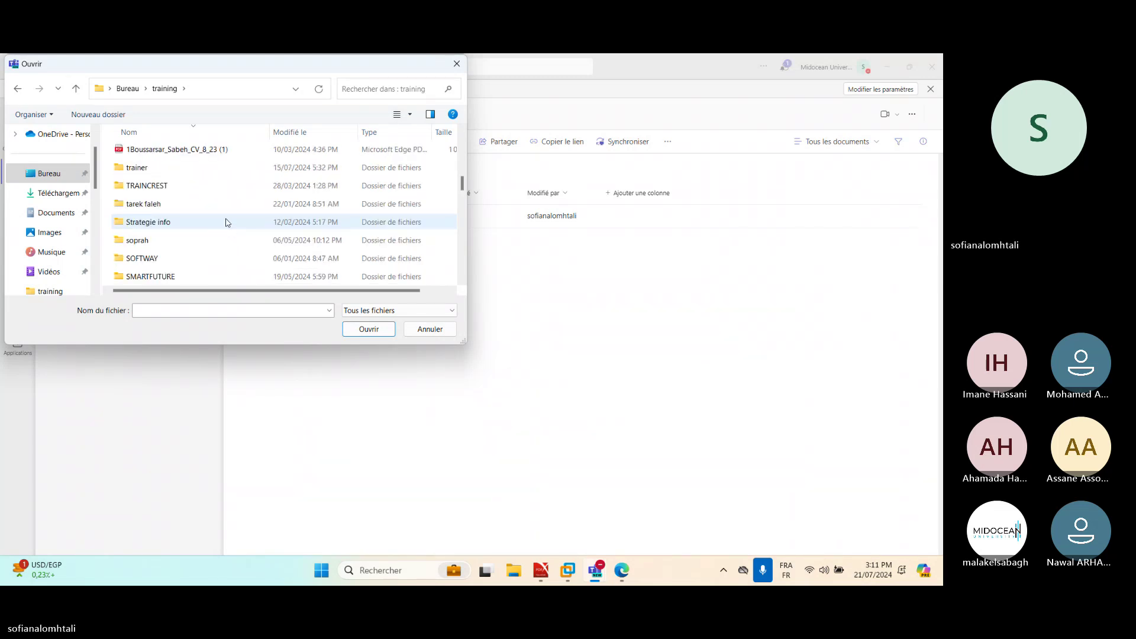
scroll(227, 219, down, 1)
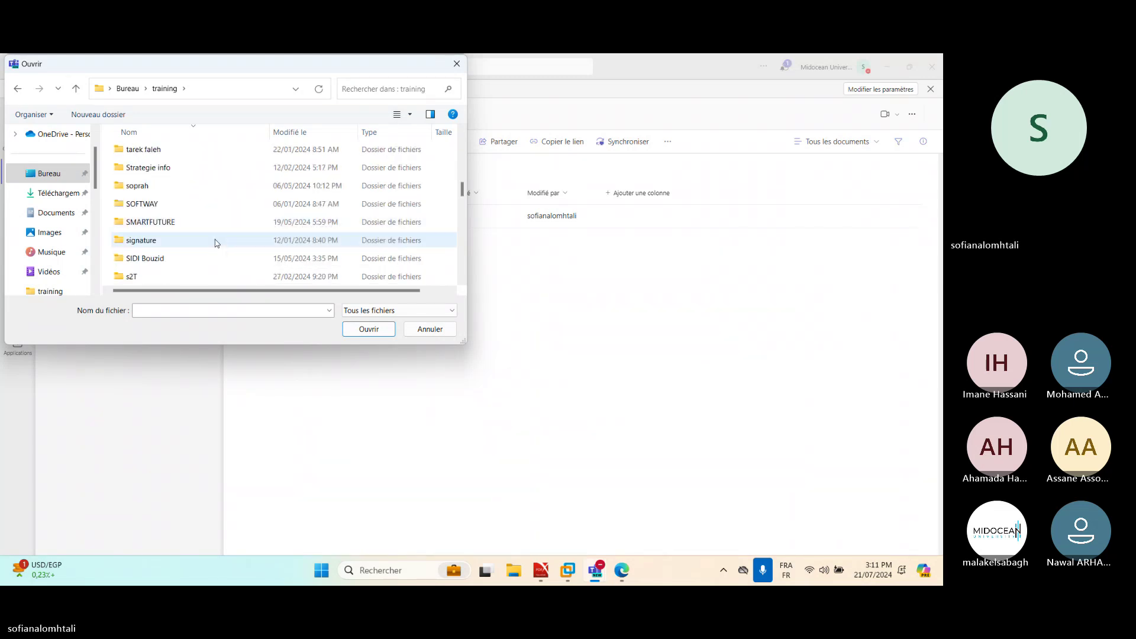
scroll(240, 272, down, 3)
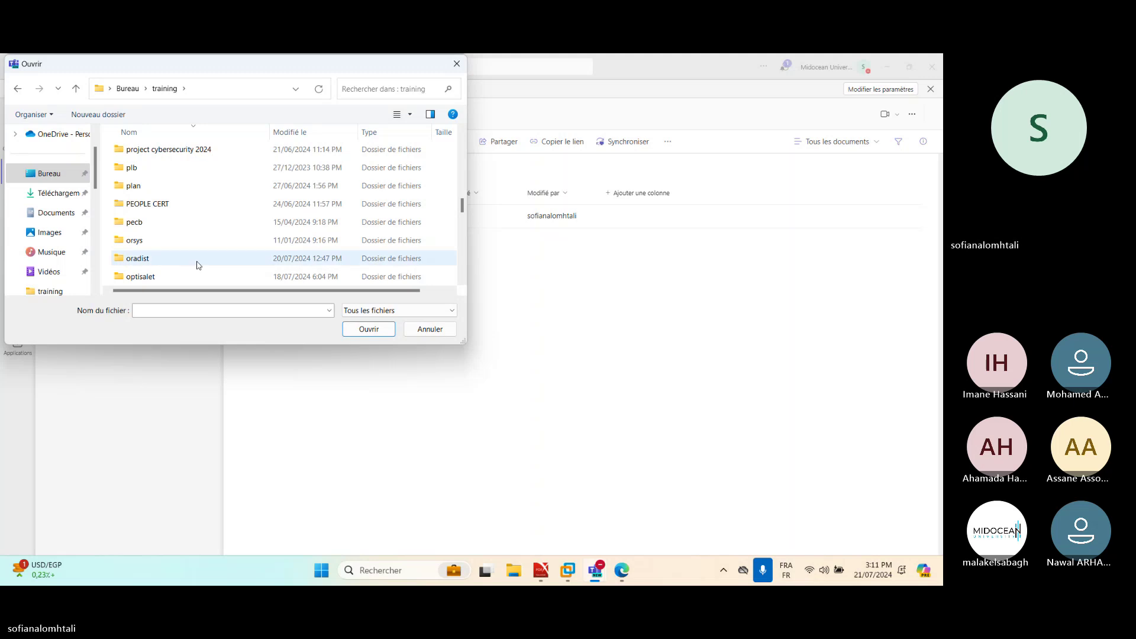
double_click(198, 264)
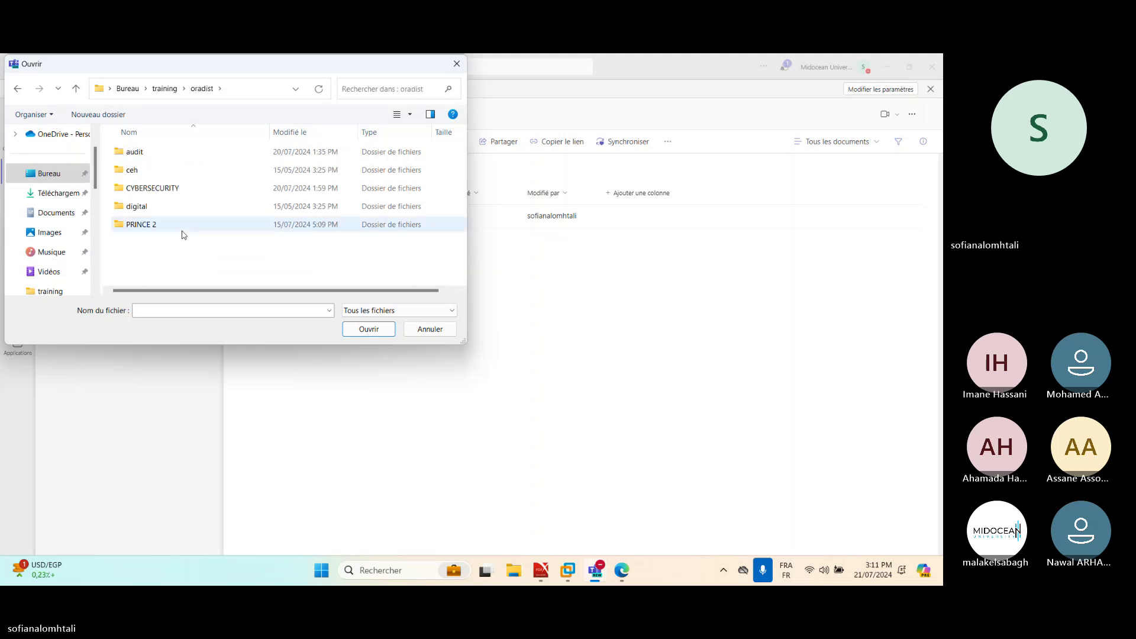
double_click(161, 152)
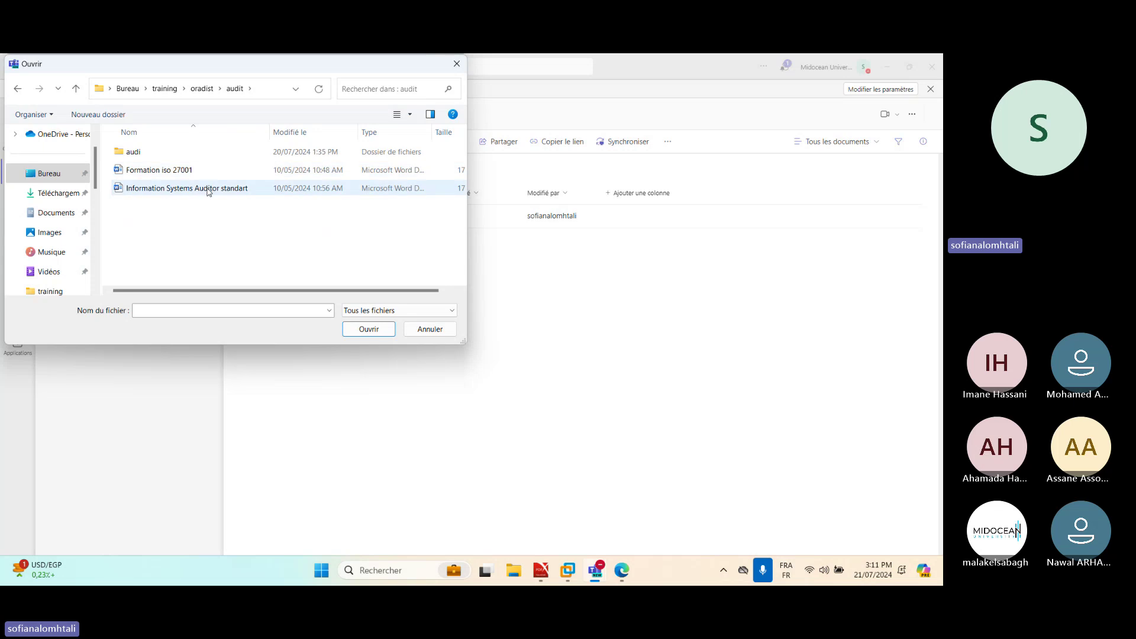
double_click(191, 152)
double_click(191, 152)
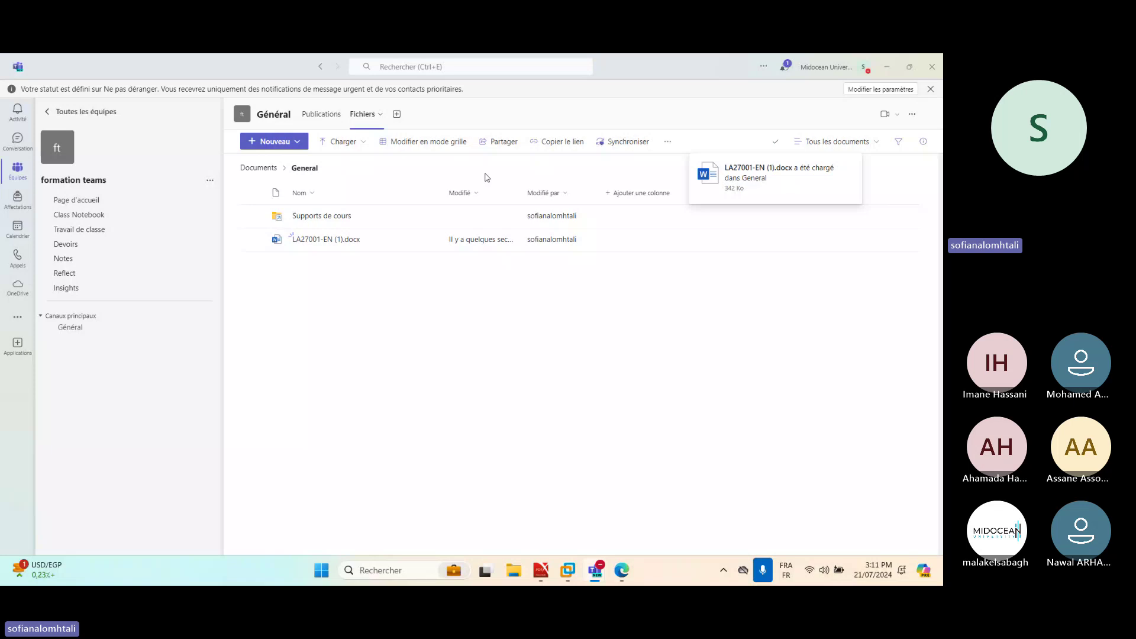
Step: Create a Copier le lien link for the files, then view and close the Partager options
click(536, 143)
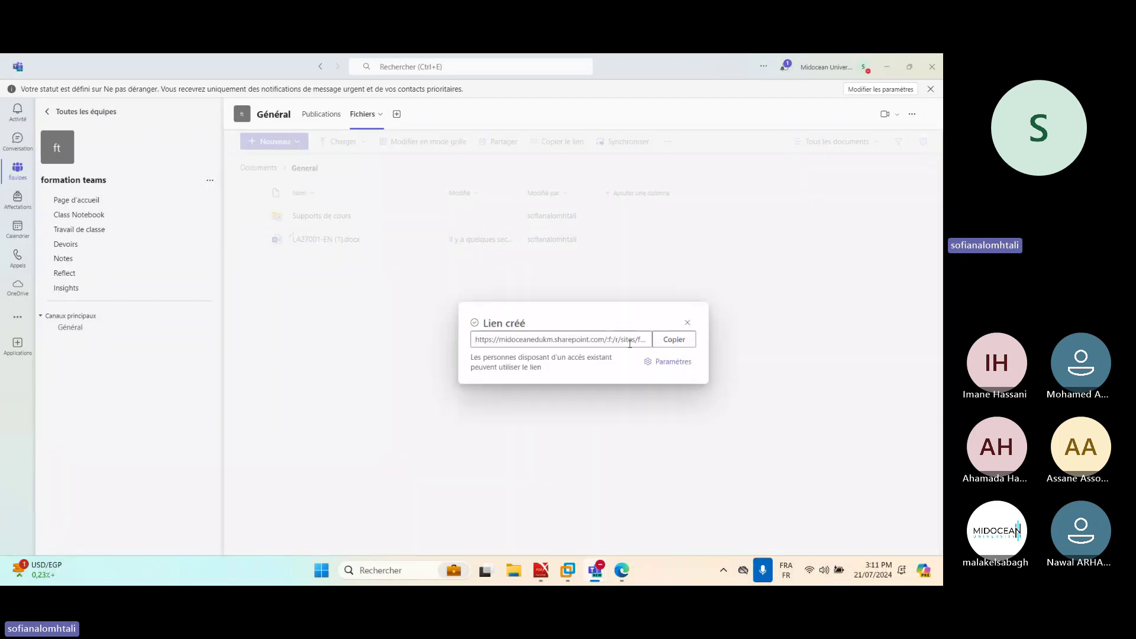
click(687, 323)
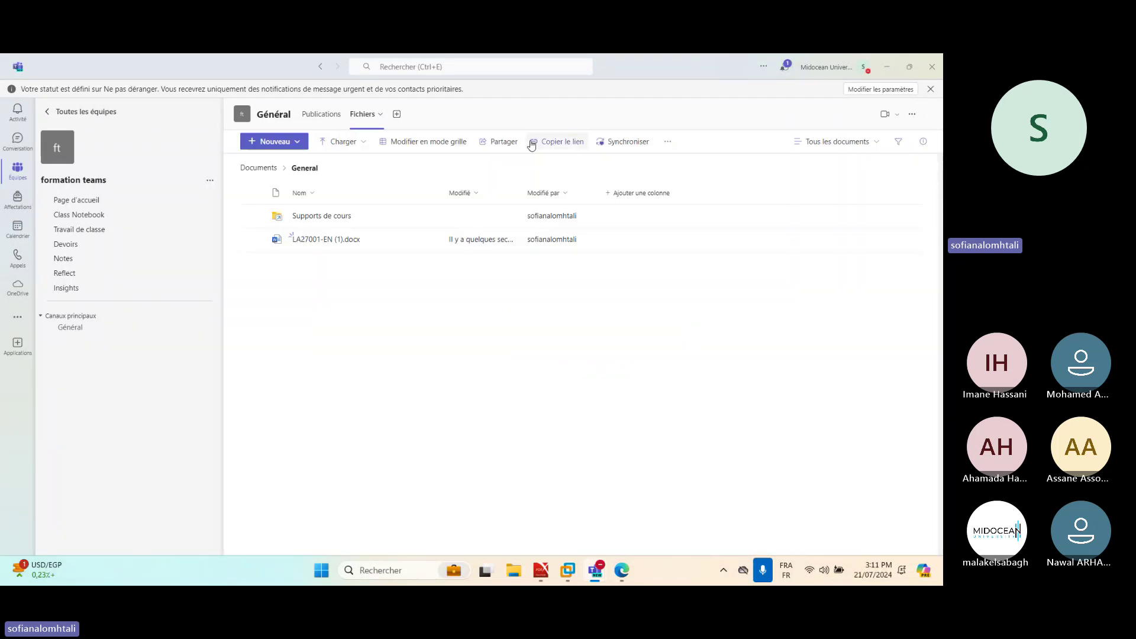
click(499, 145)
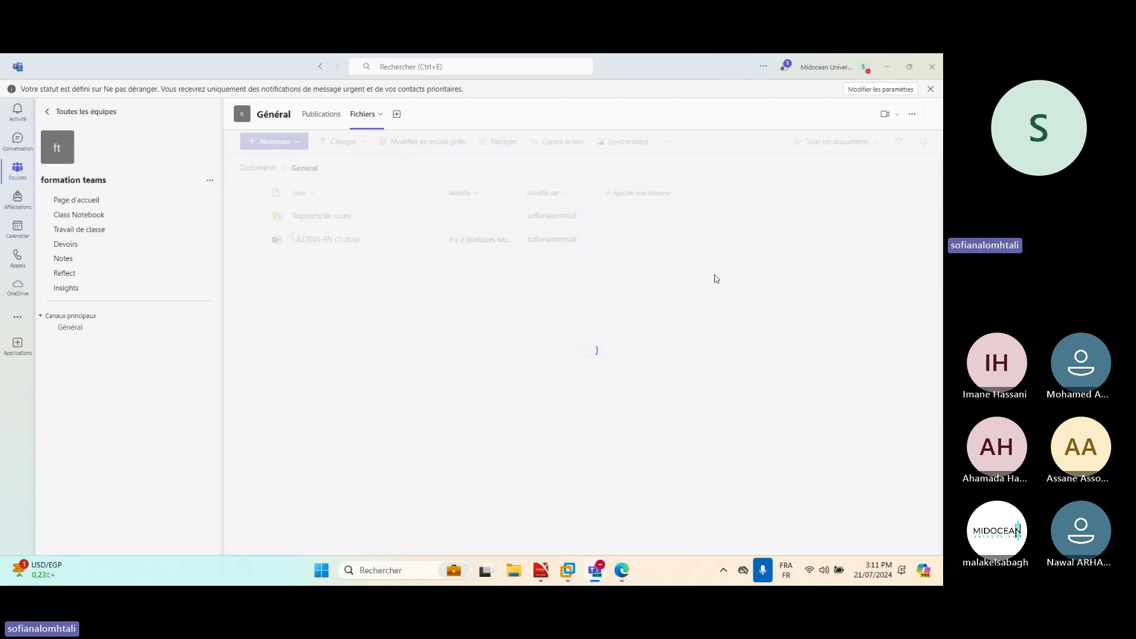
click(685, 280)
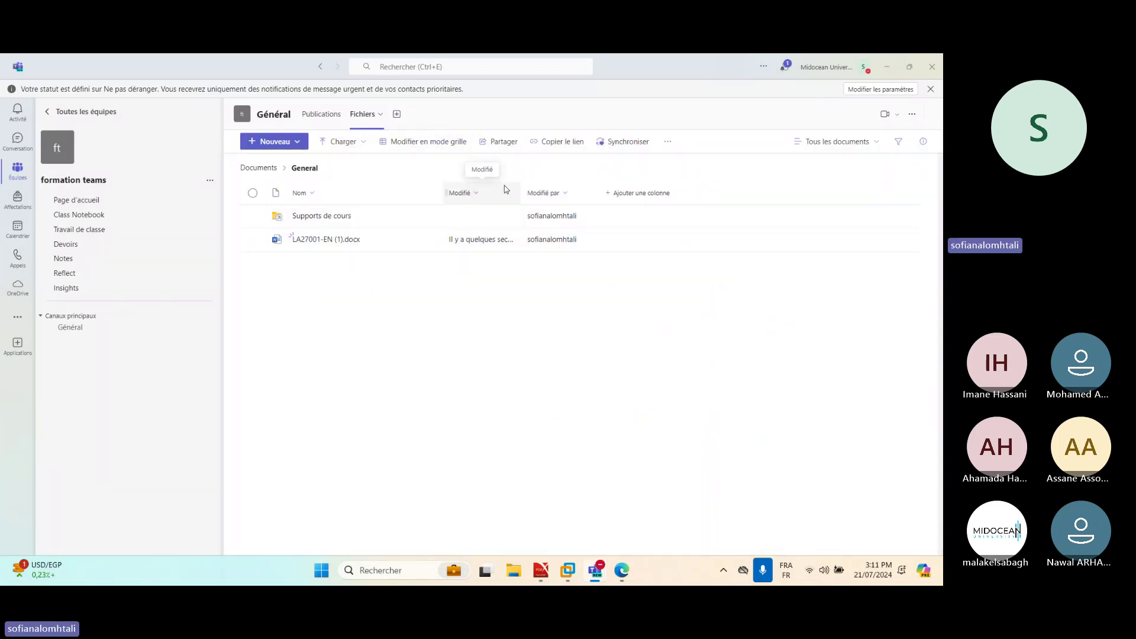
click(397, 114)
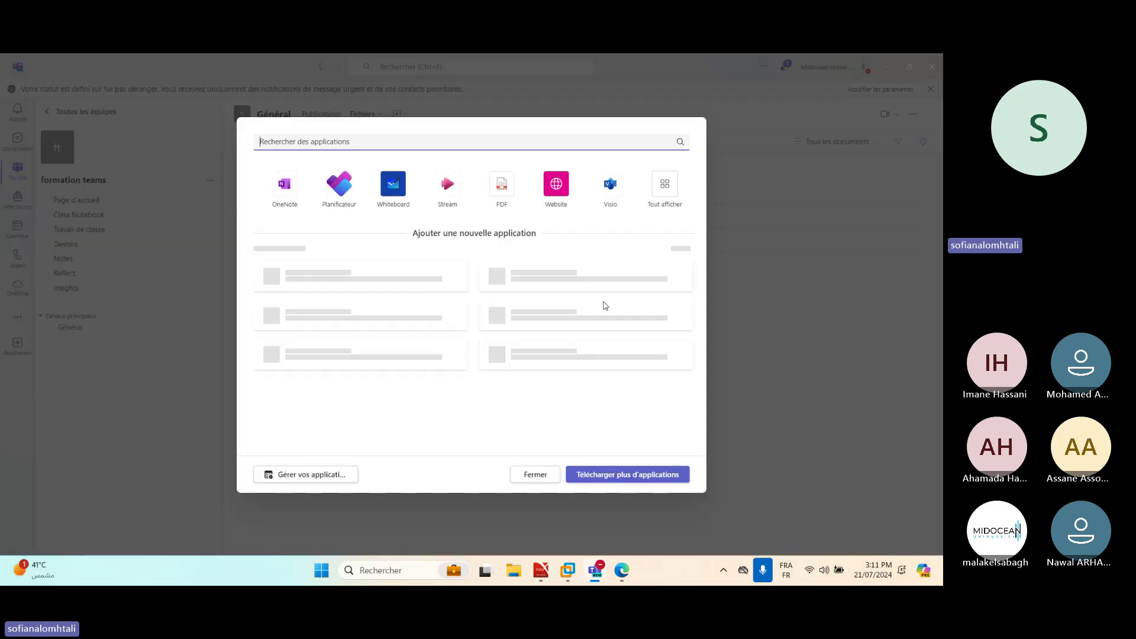
click(542, 178)
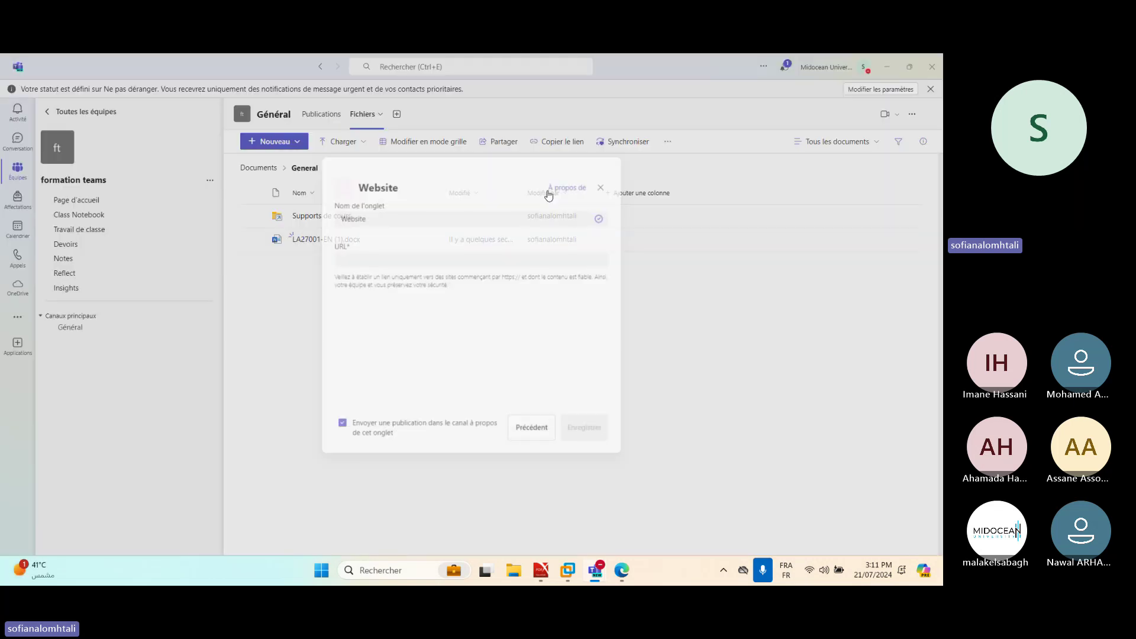
click(405, 256)
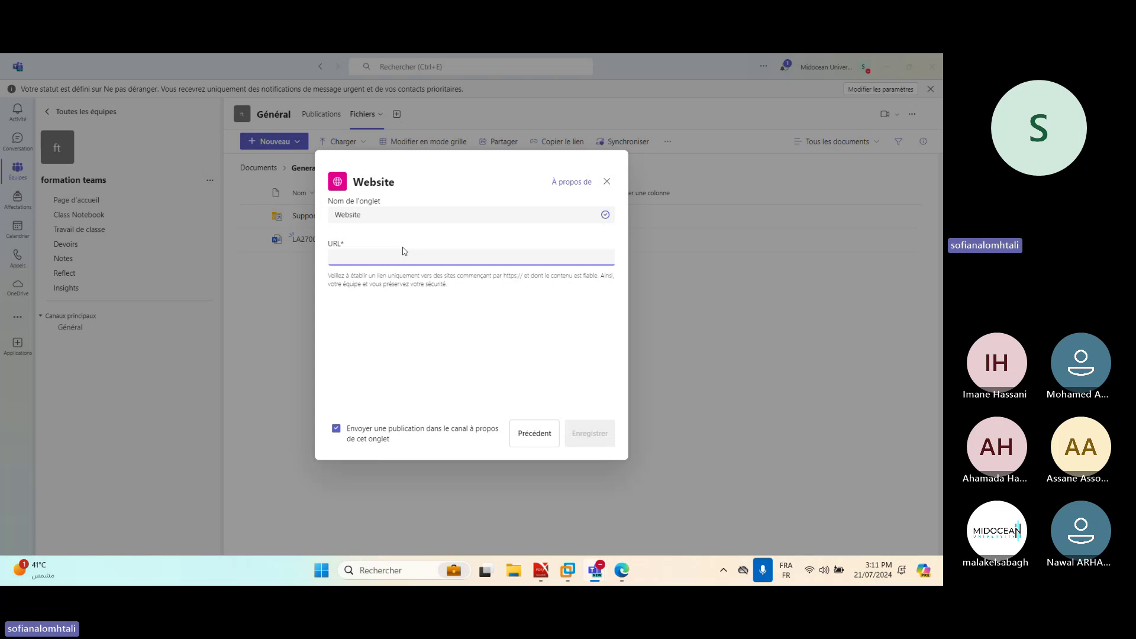
key(ctrl+v)
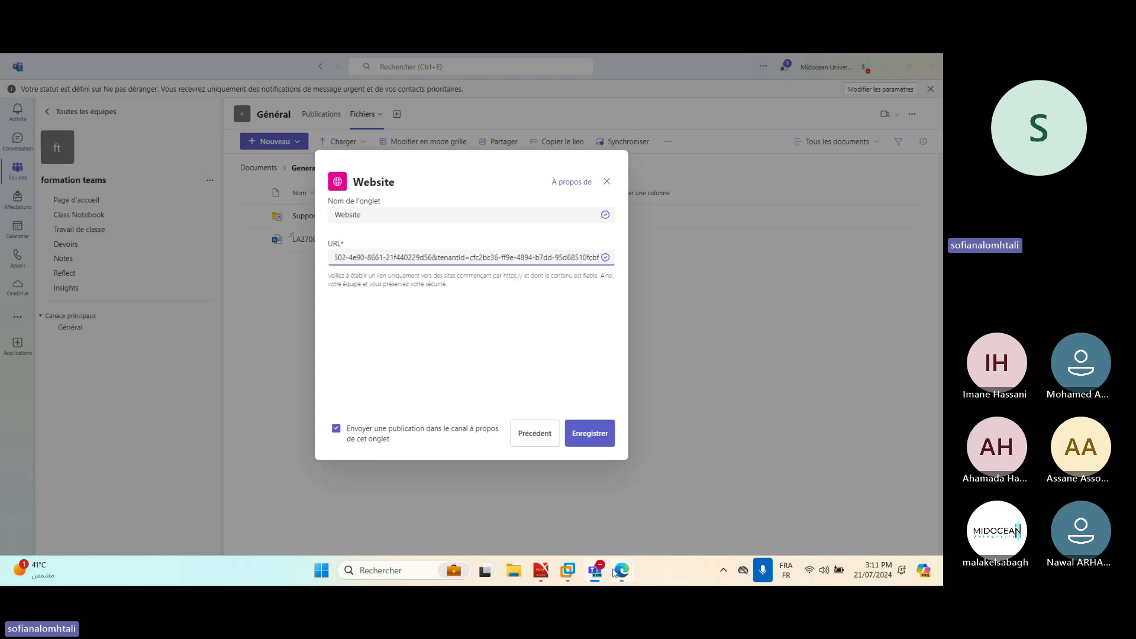
click(621, 570)
click(571, 517)
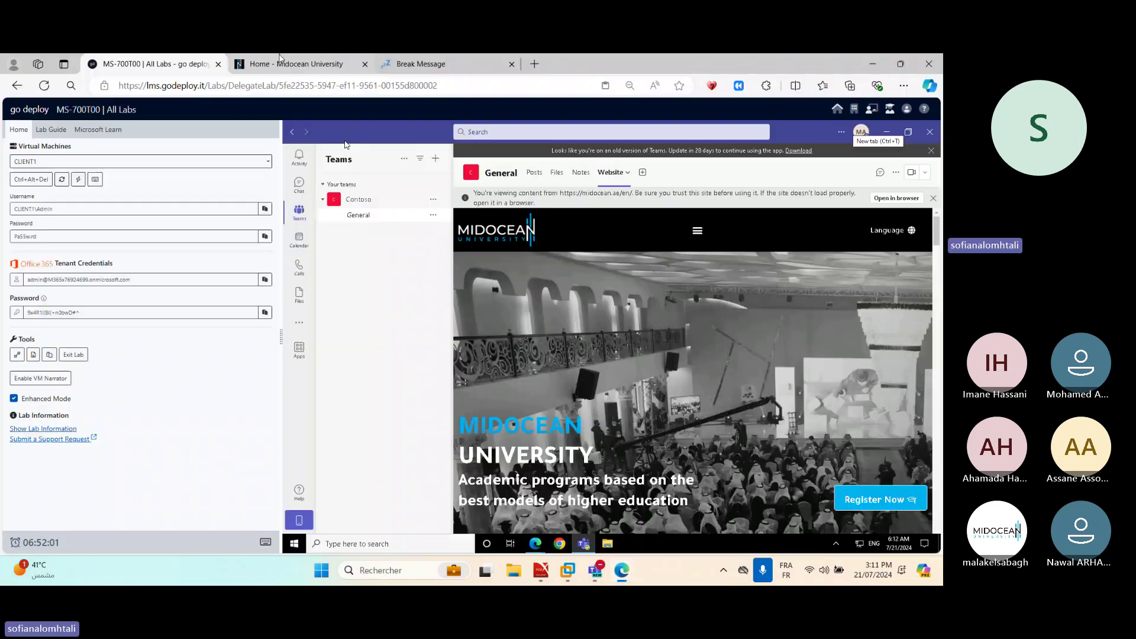
click(310, 62)
mouse_move(621, 569)
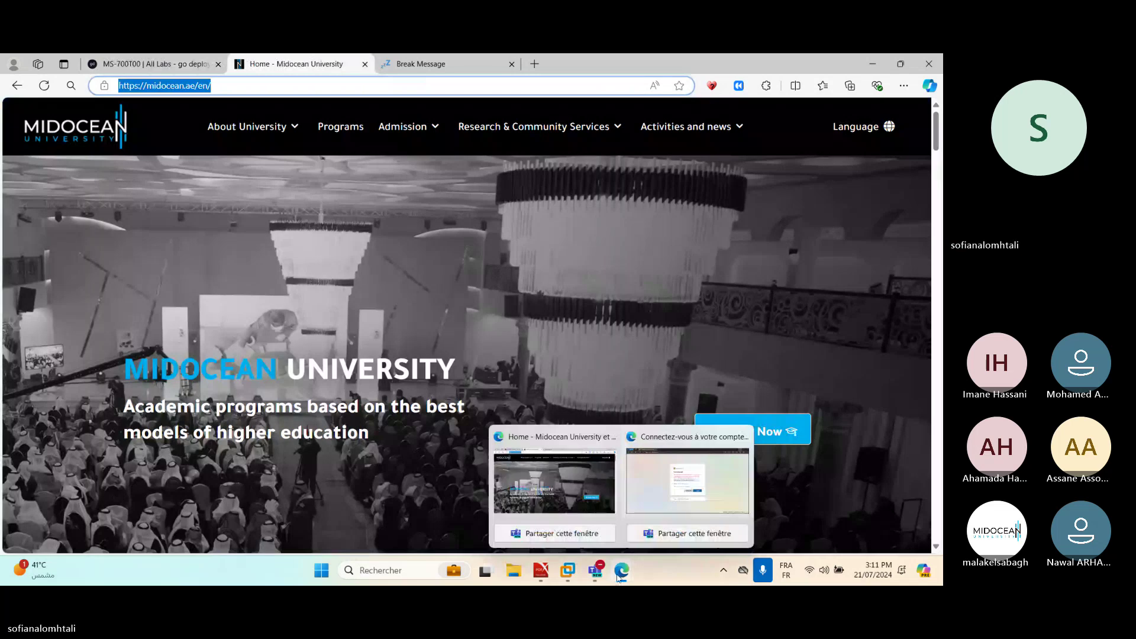
click(688, 480)
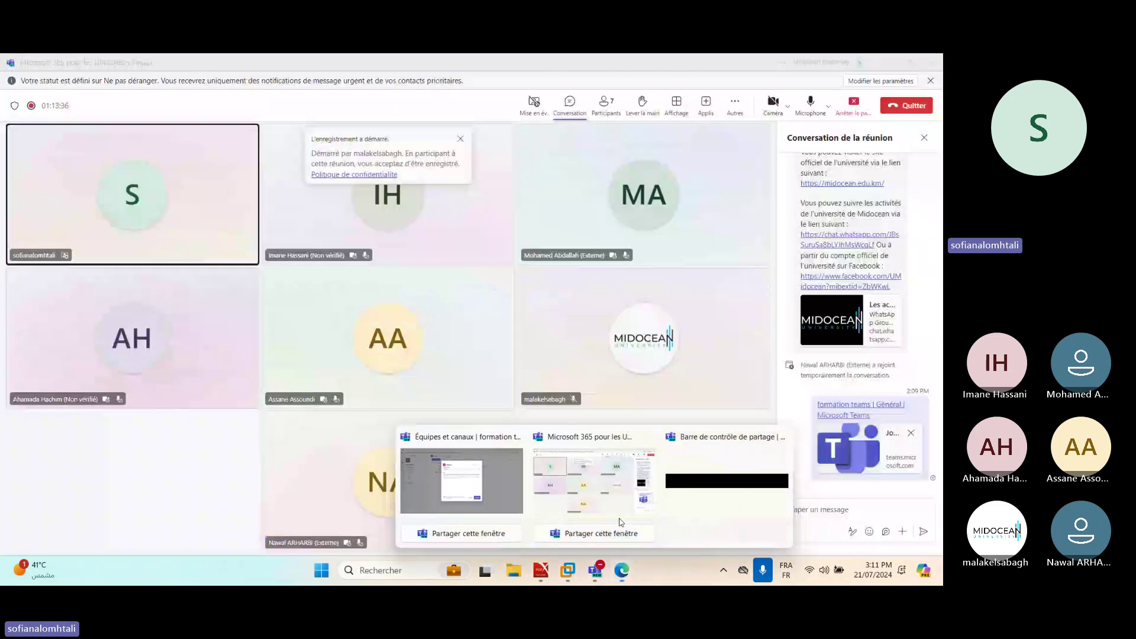
click(461, 480)
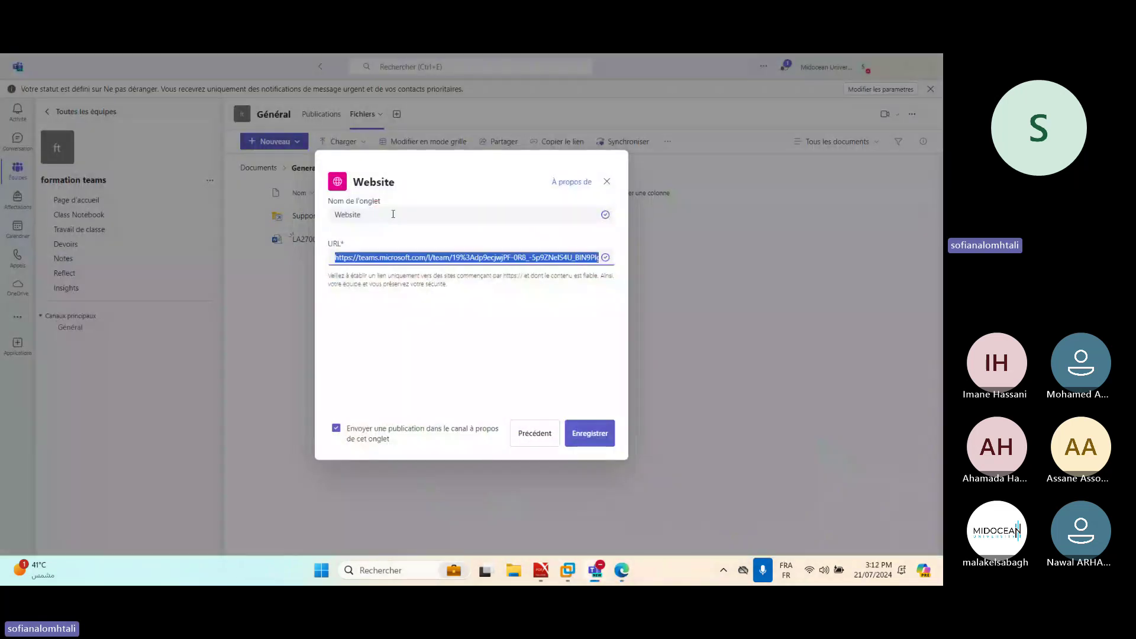
text(https://midocean.ae/en/)
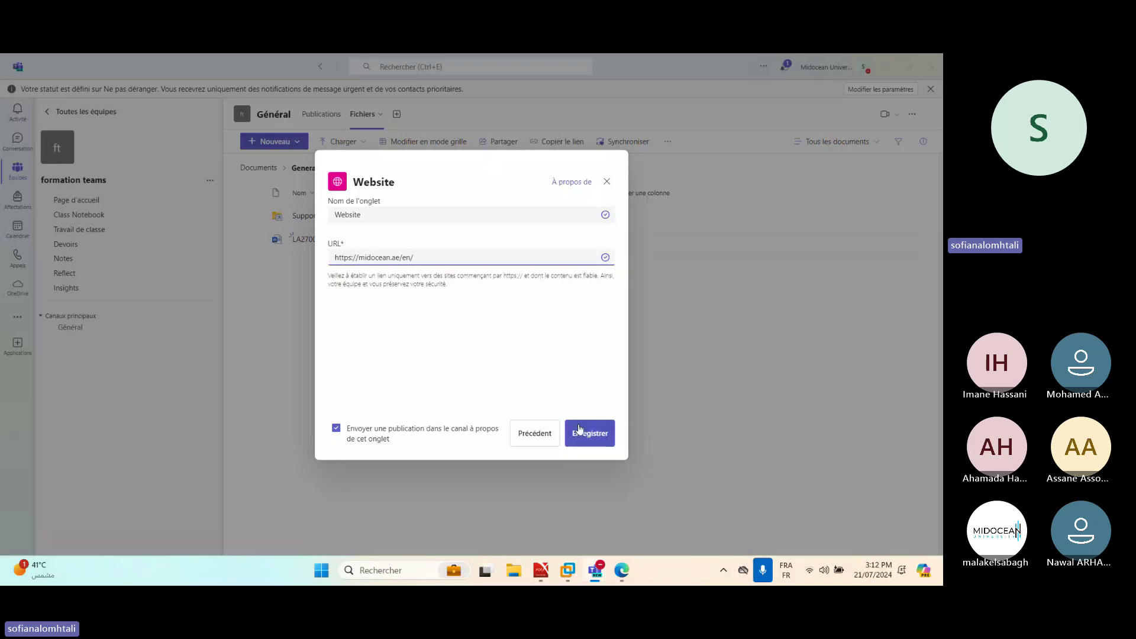
click(579, 428)
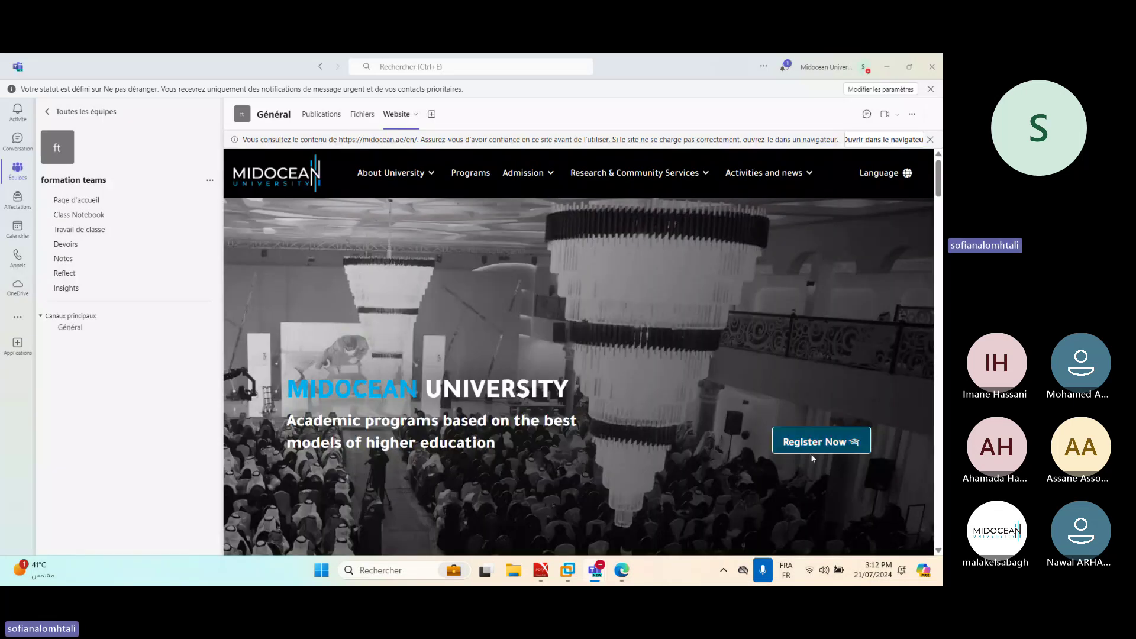
Step: Dismiss the channels-redesign notice in Publications and scroll through the Midocean site in the Website tab
click(72, 330)
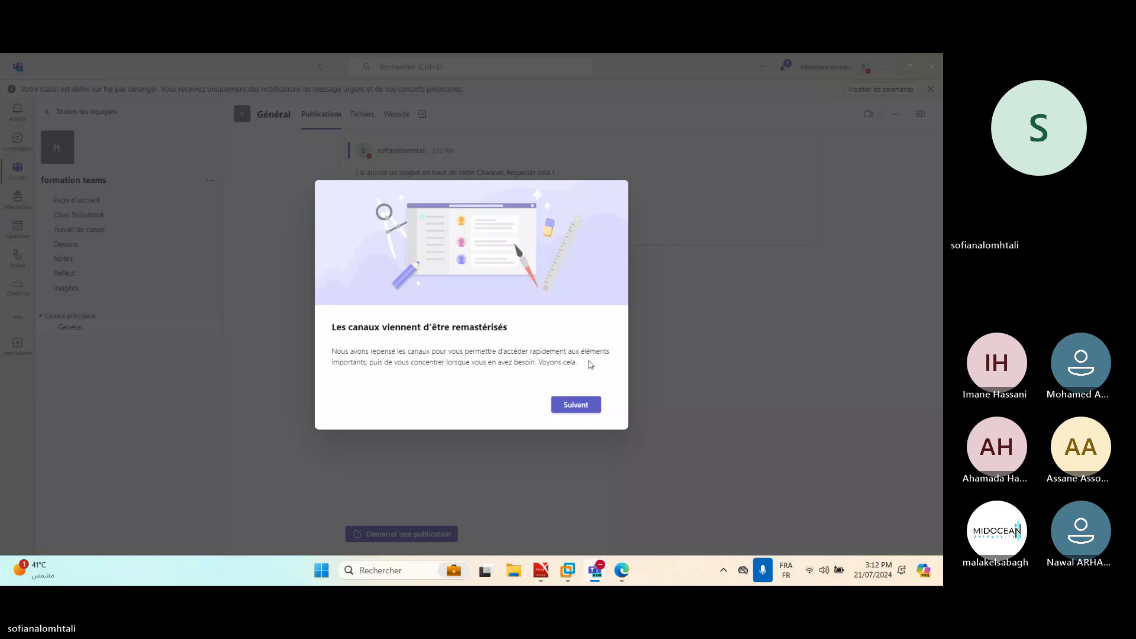
click(576, 404)
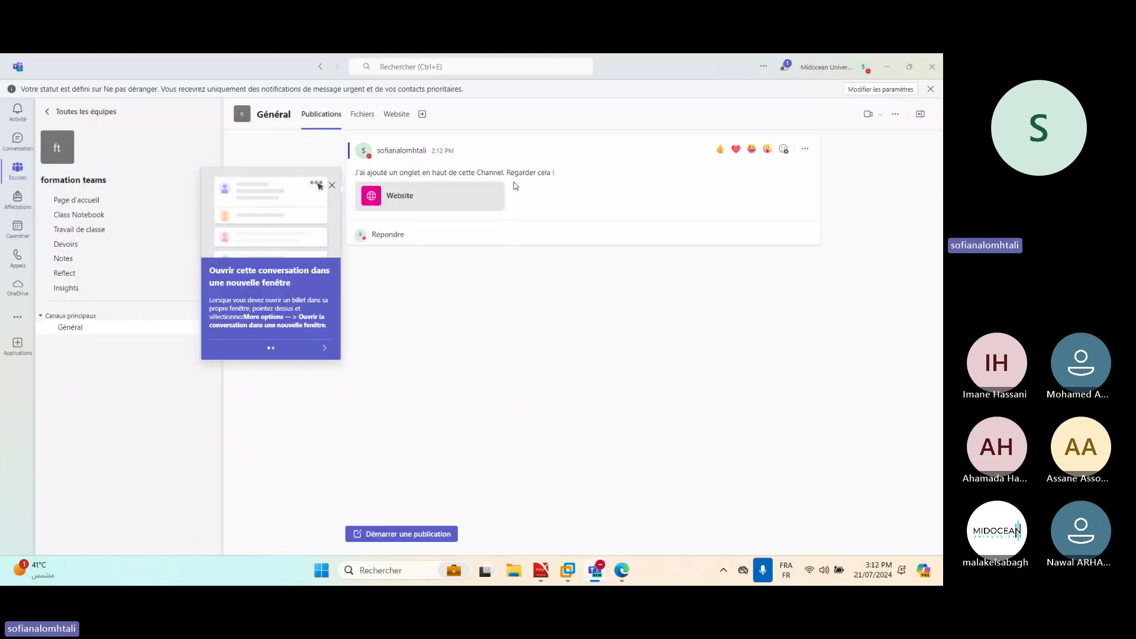
click(403, 114)
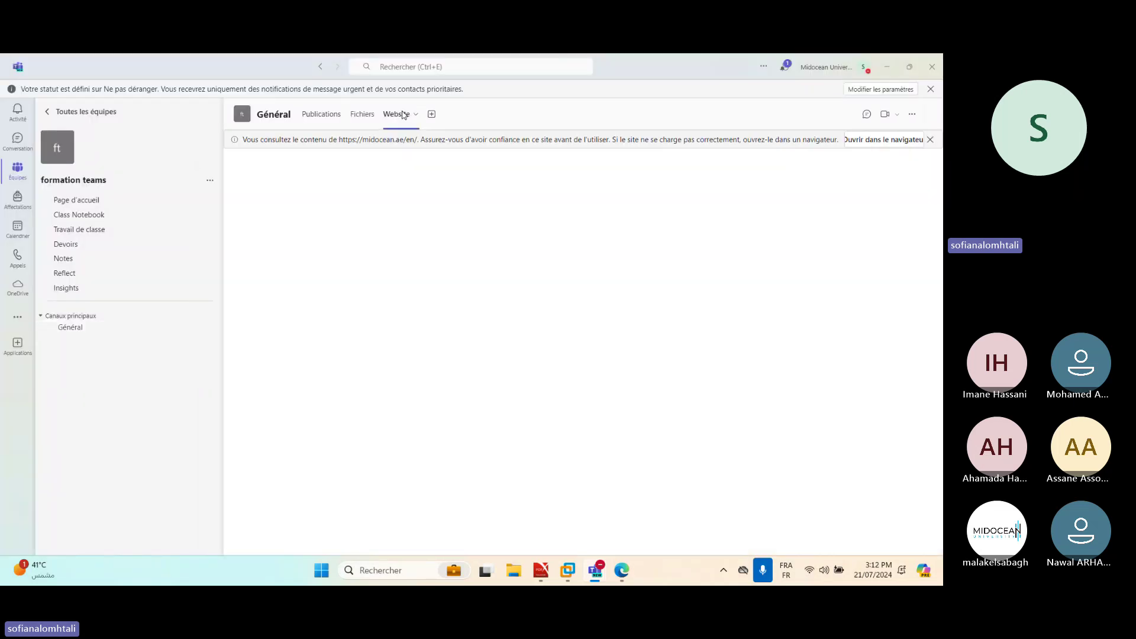
scroll(547, 227, down, 10)
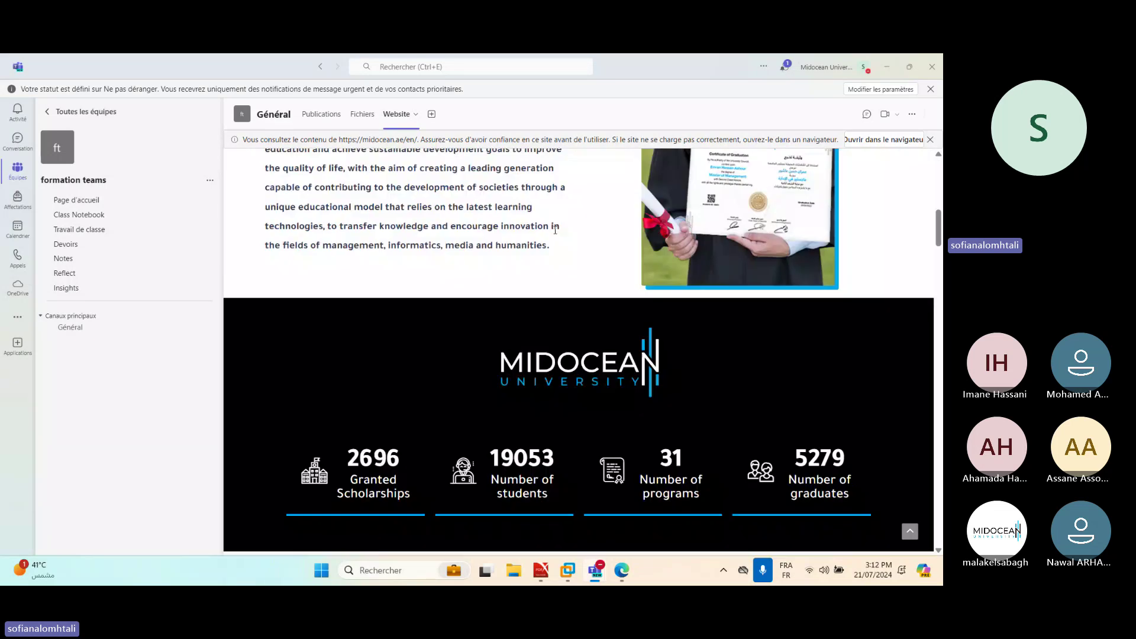
scroll(555, 230, down, 10)
scroll(733, 279, up, 10)
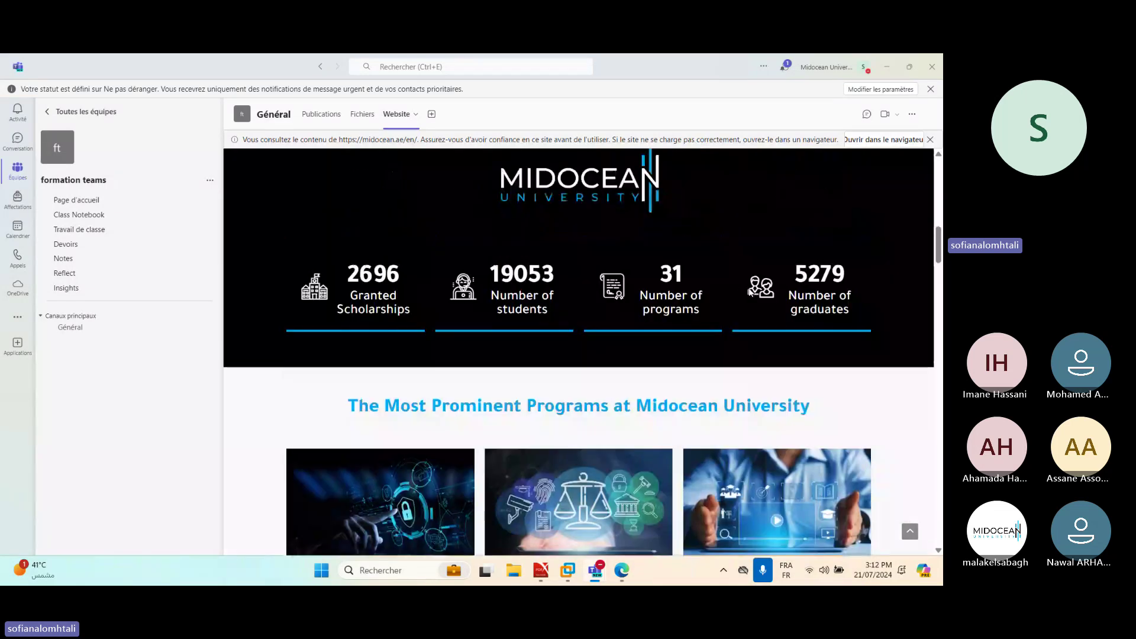
scroll(904, 333, up, 10)
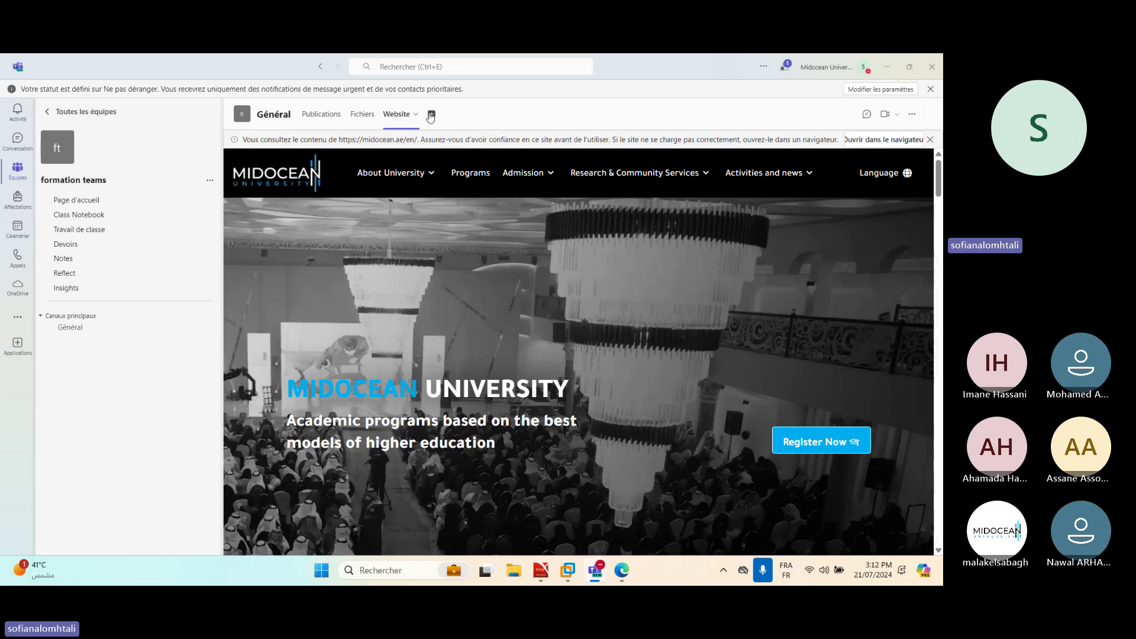
scroll(714, 277, down, 1)
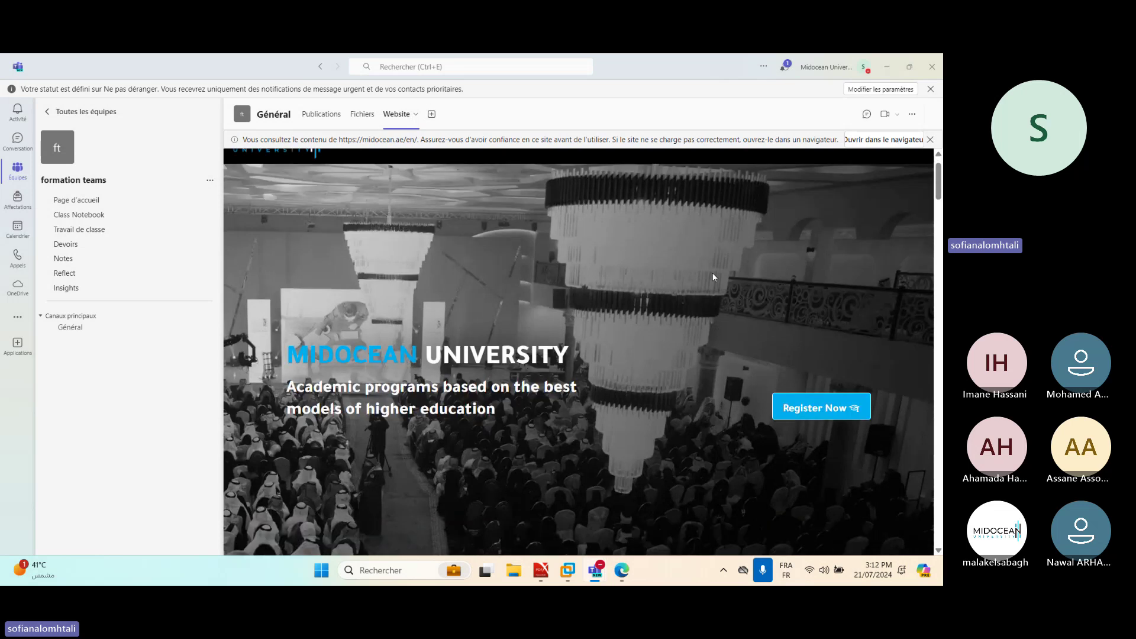
scroll(714, 277, down, 10)
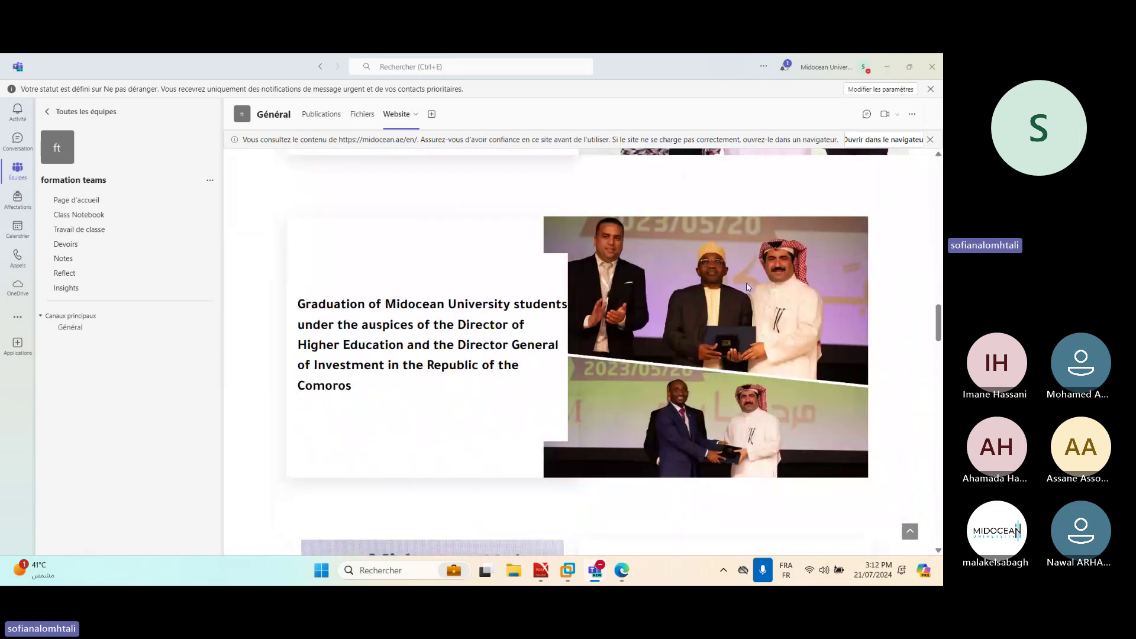
scroll(746, 287, down, 1)
scroll(747, 287, down, 10)
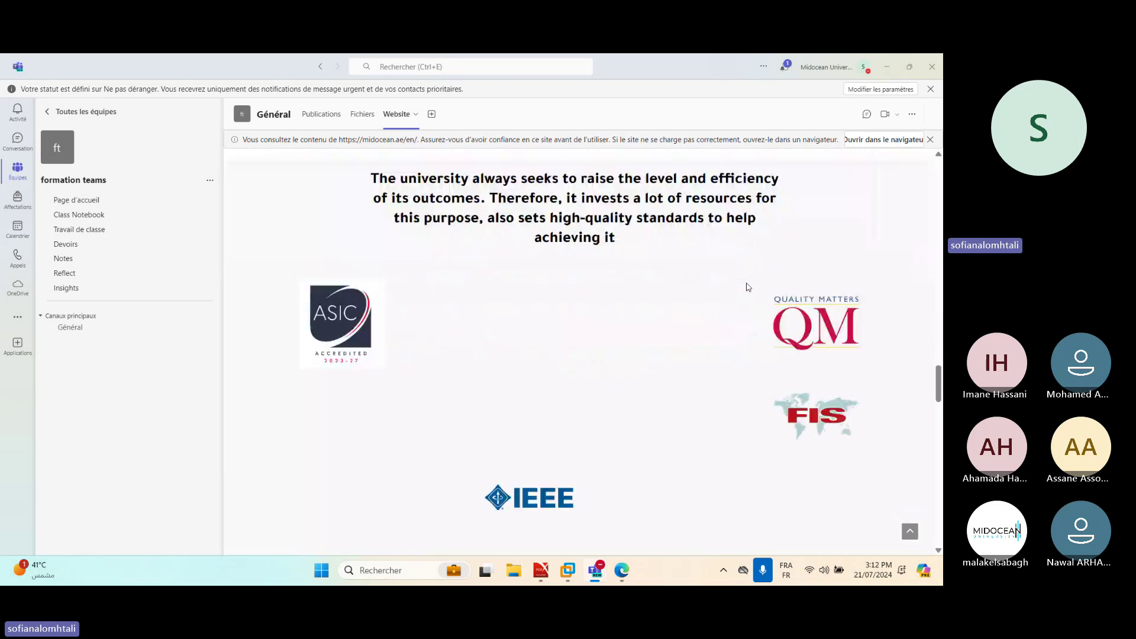
scroll(746, 287, up, 4)
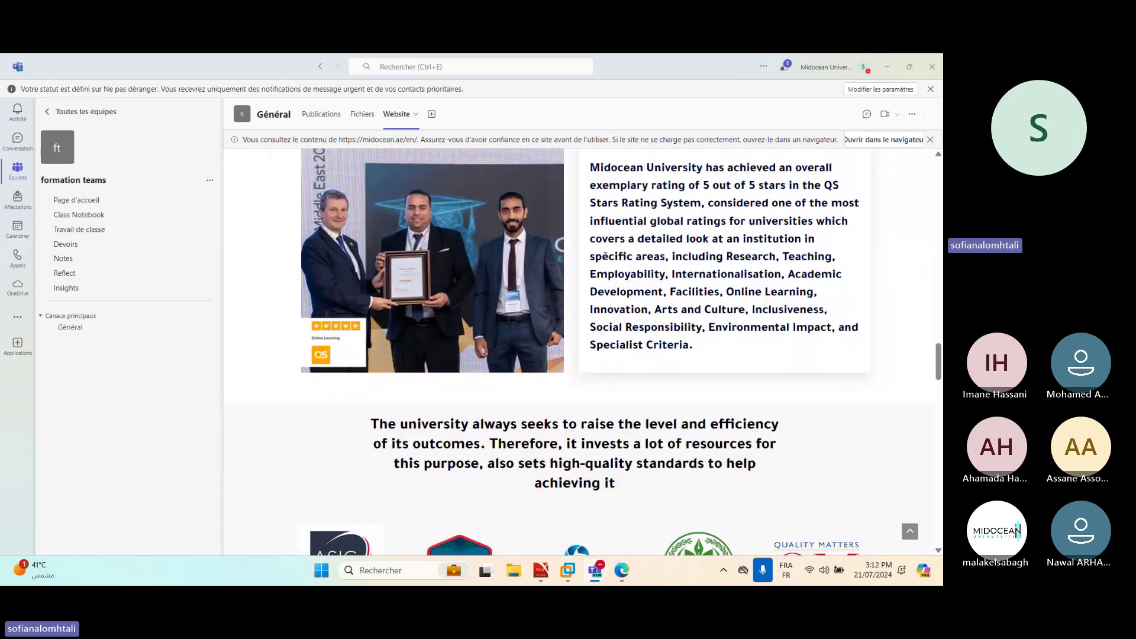
scroll(621, 370, down, 7)
scroll(598, 176, up, 1)
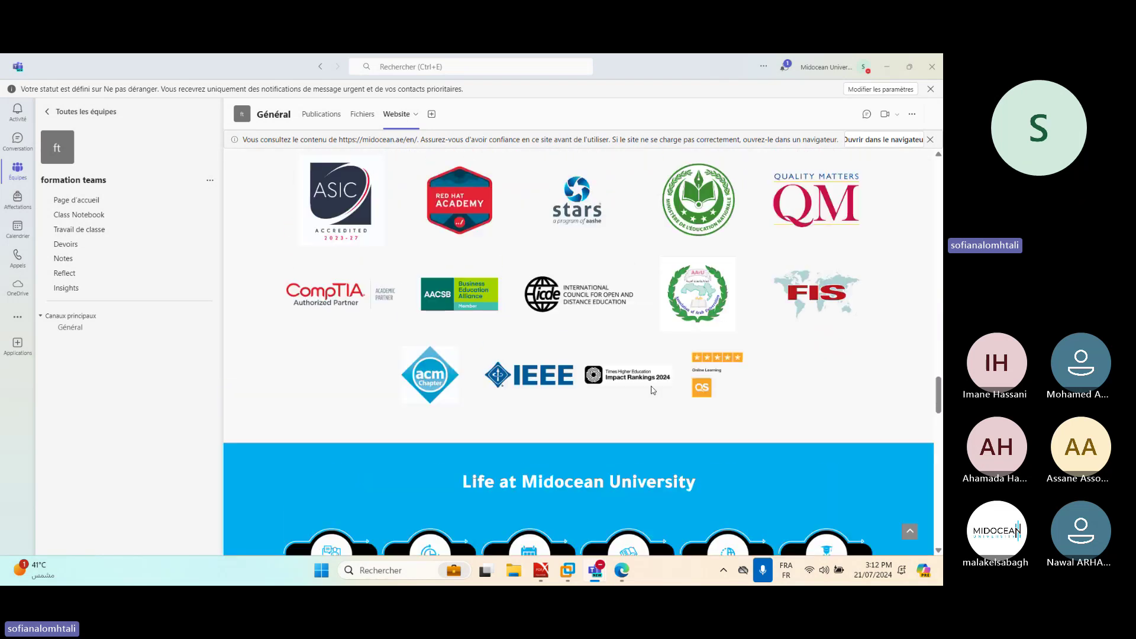
scroll(651, 394, up, 2)
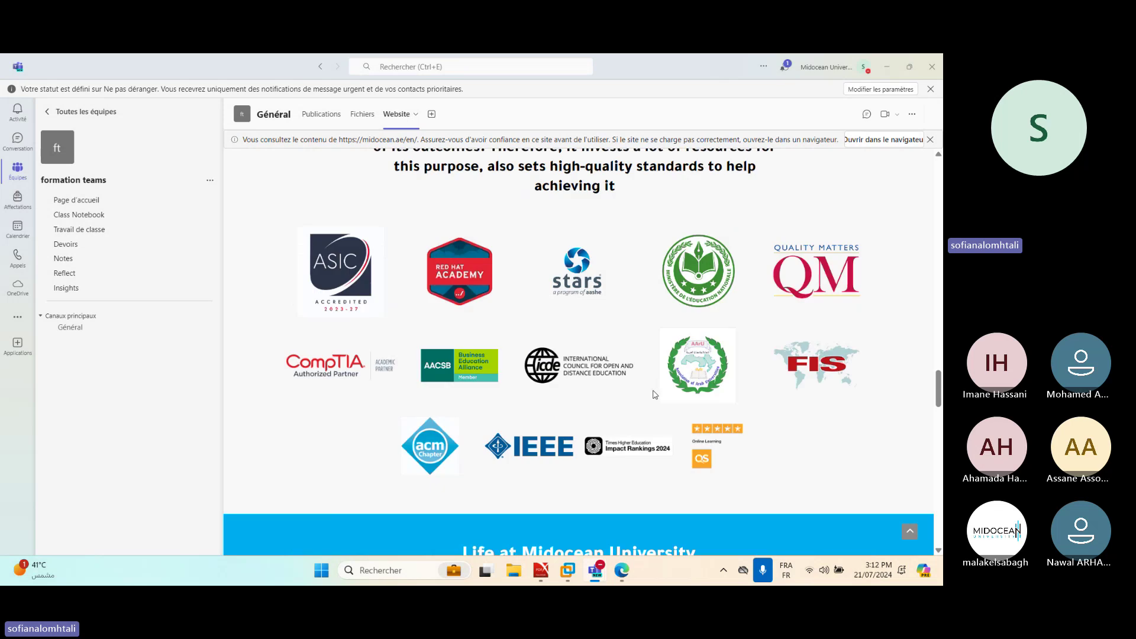
scroll(743, 423, down, 10)
scroll(745, 425, down, 5)
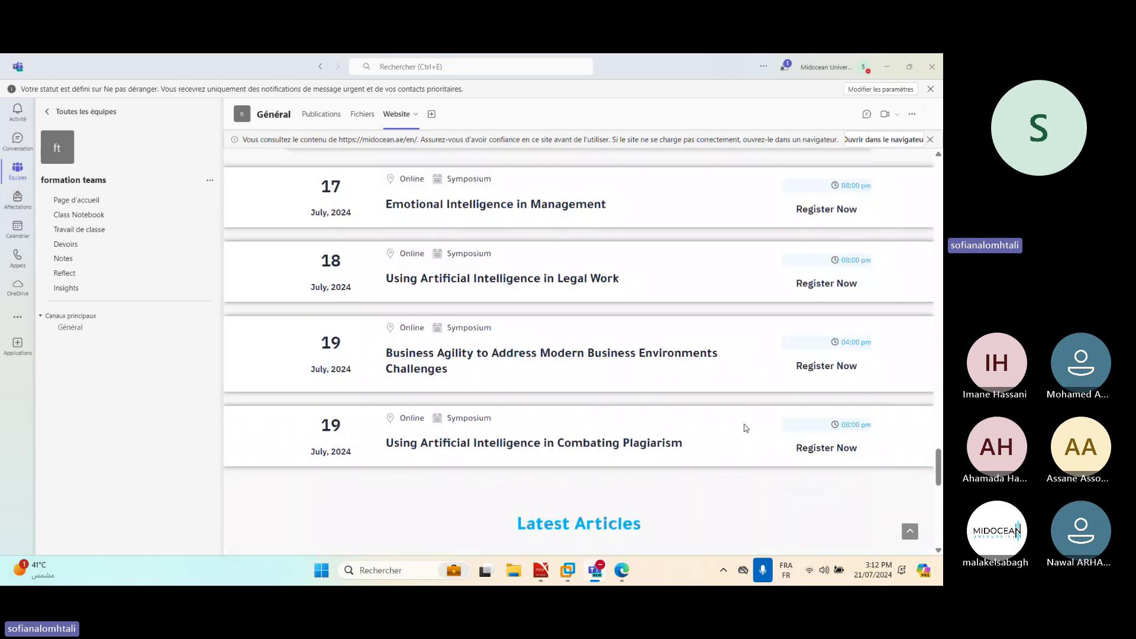
scroll(746, 427, down, 6)
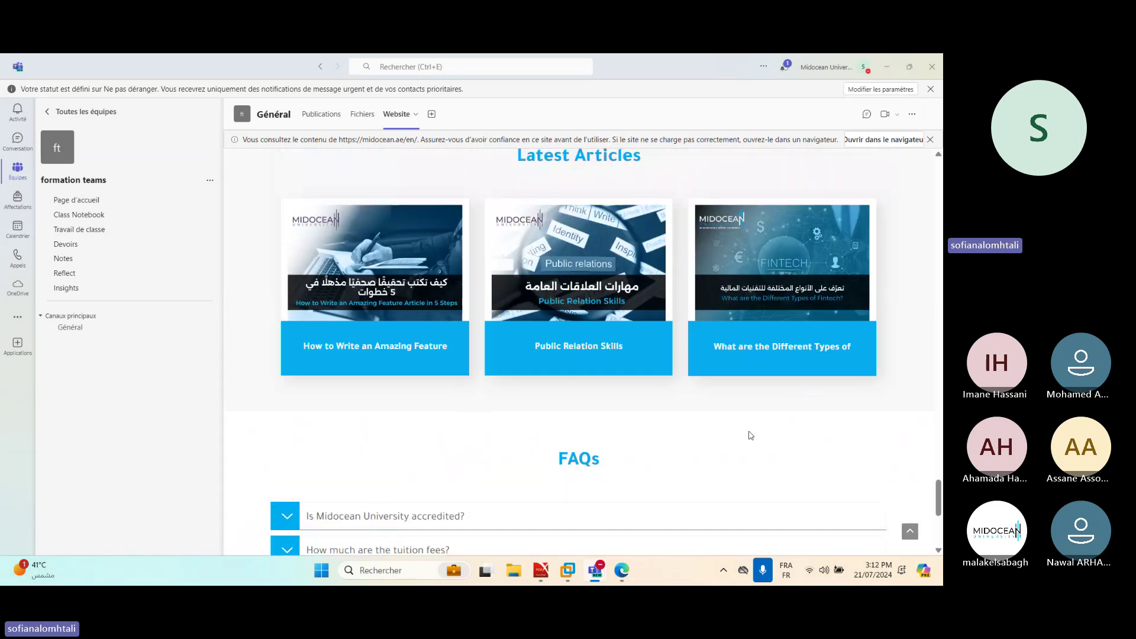
scroll(752, 434, down, 5)
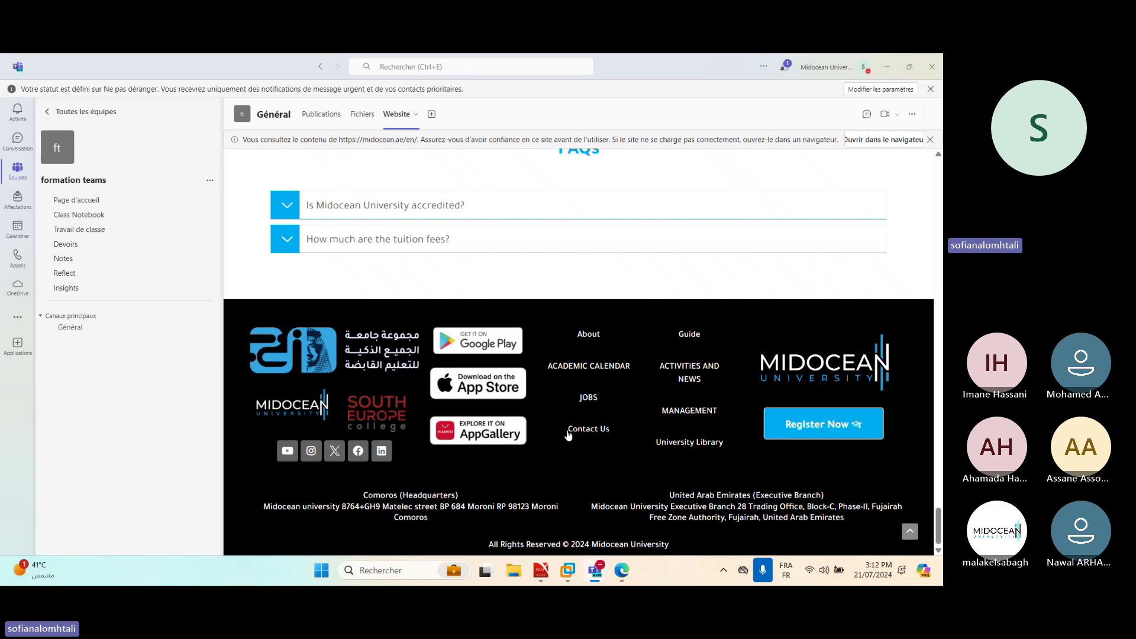
scroll(589, 406, up, 1)
scroll(590, 408, up, 20)
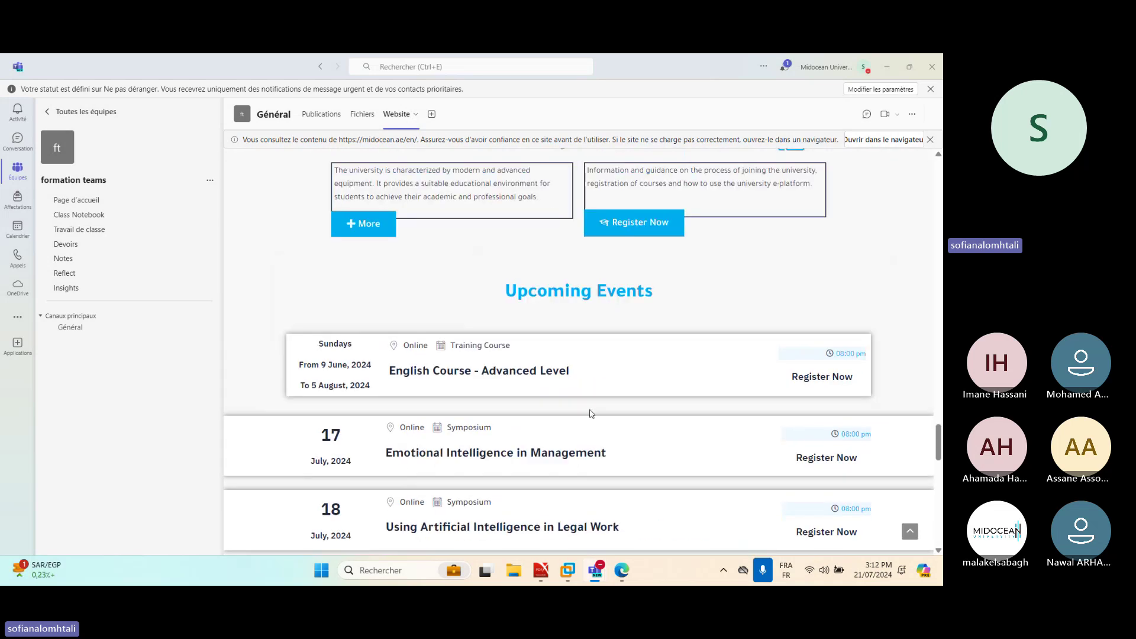
scroll(588, 420, up, 15)
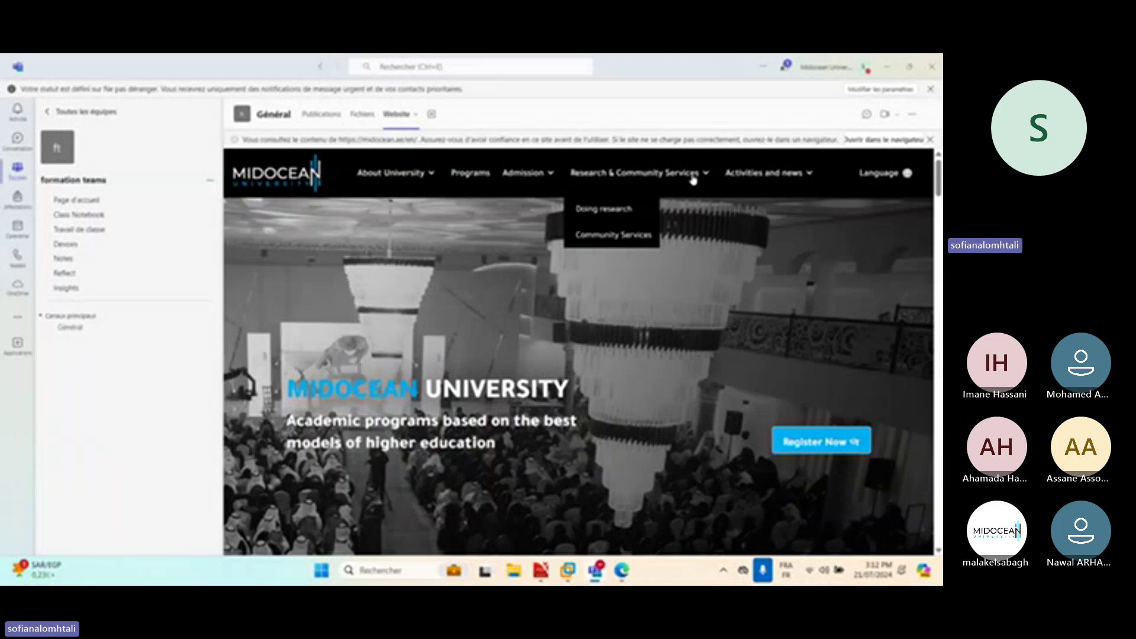
Step: Open the site's Arabic research-project participation form under Research & Community Services > Doing research
click(666, 257)
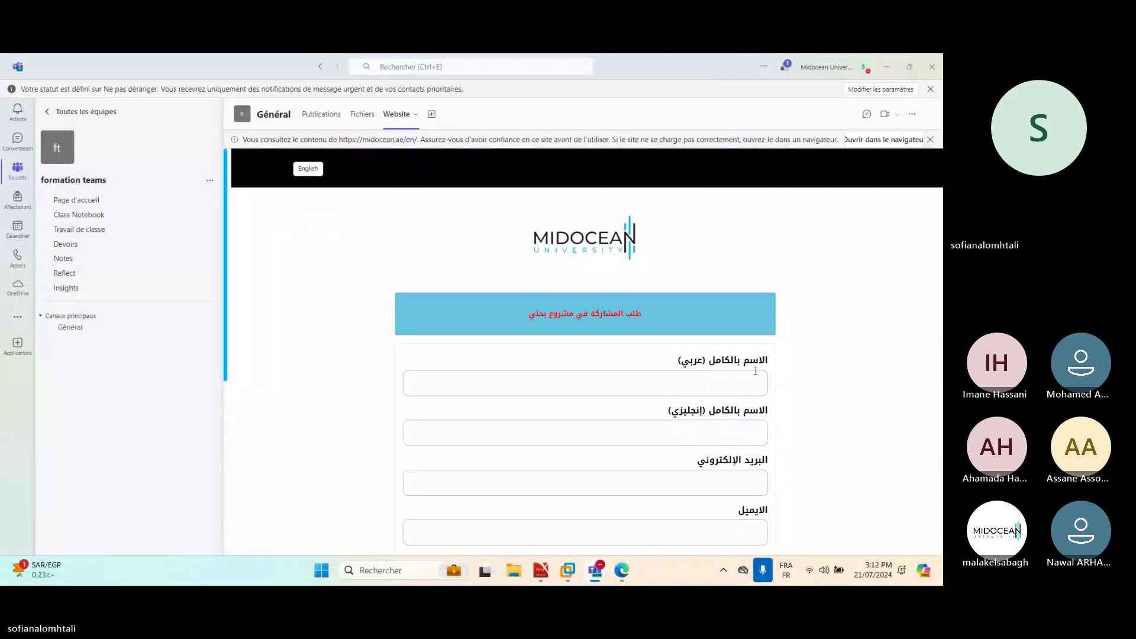
scroll(773, 374, down, 5)
scroll(843, 358, up, 5)
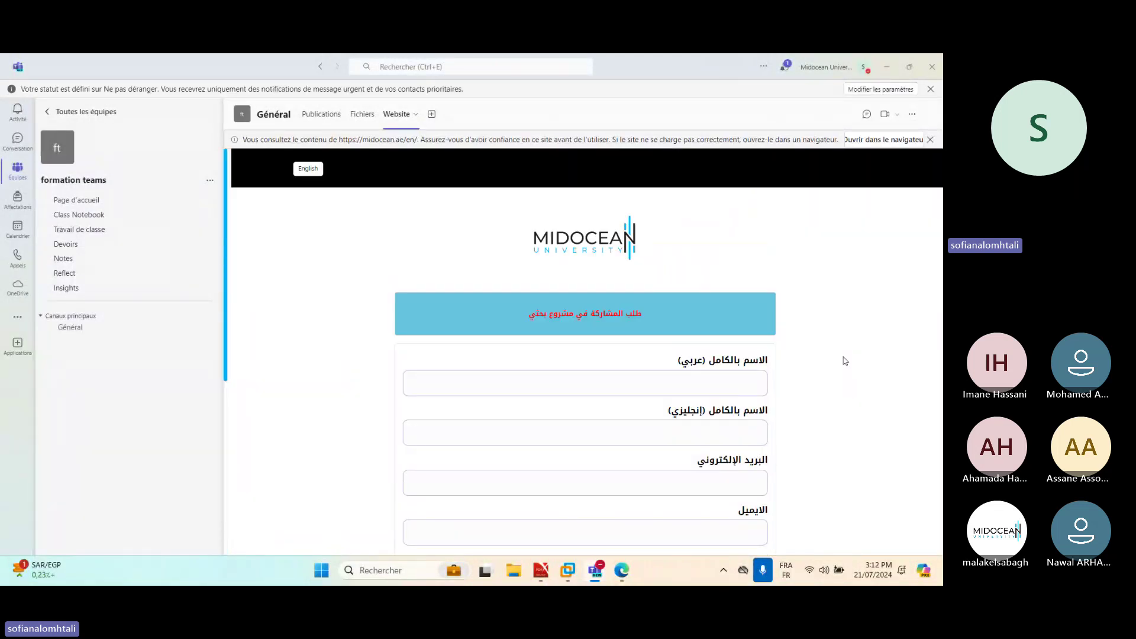
scroll(530, 317, down, 5)
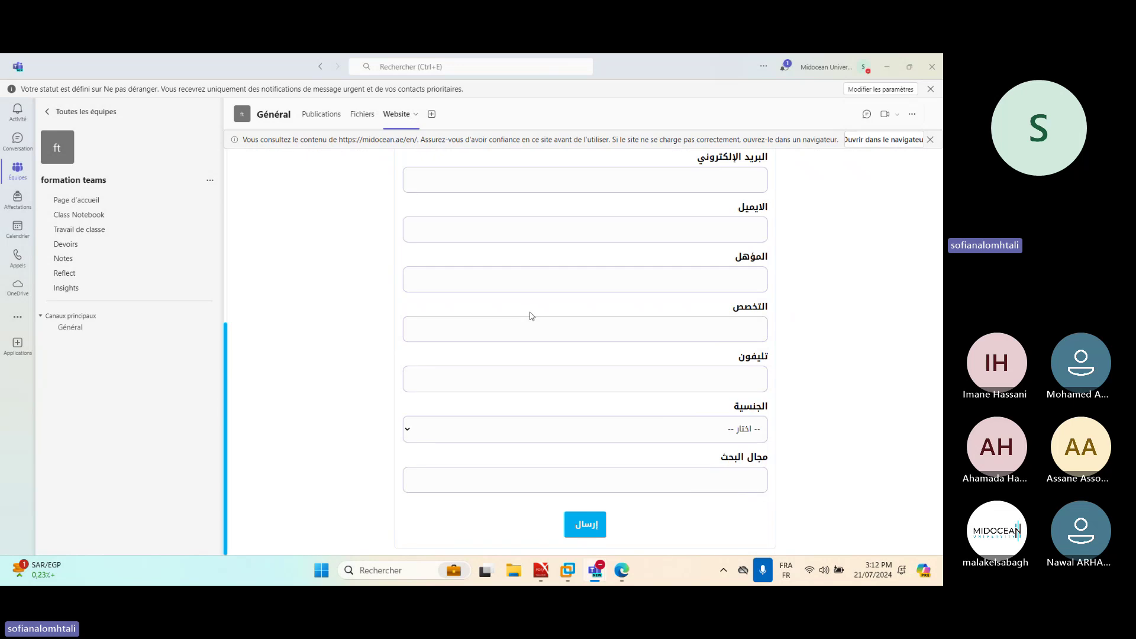
scroll(284, 317, up, 5)
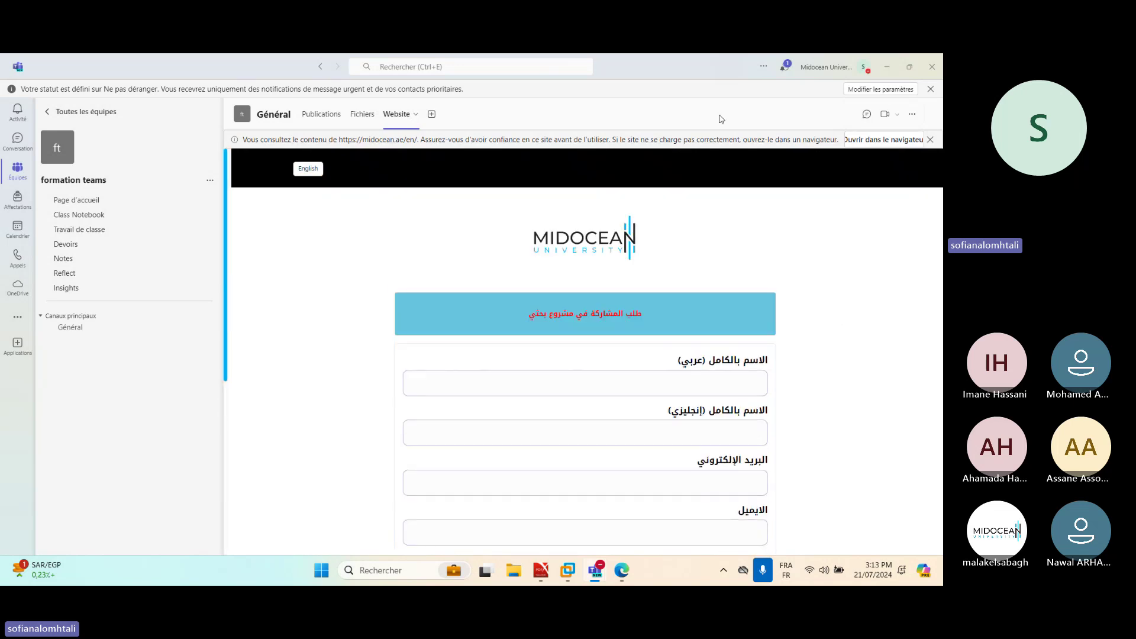
Step: Search the add-a-tab app catalogue for 'devop' to find Azure DevOps for the Général channel
click(434, 114)
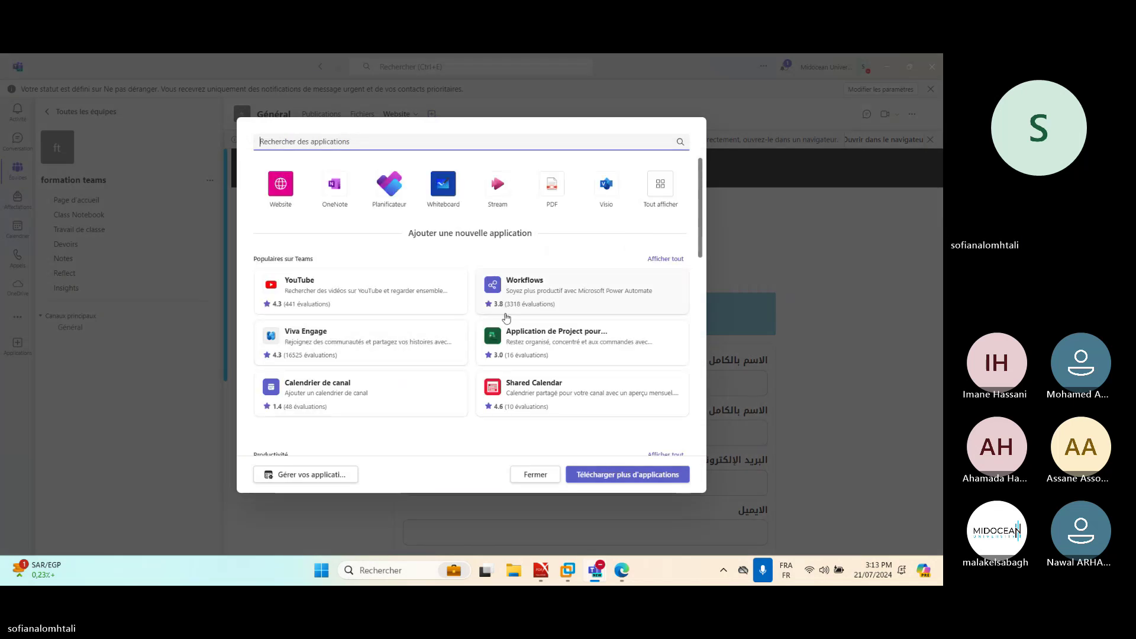
scroll(495, 322, down, 6)
scroll(599, 305, up, 10)
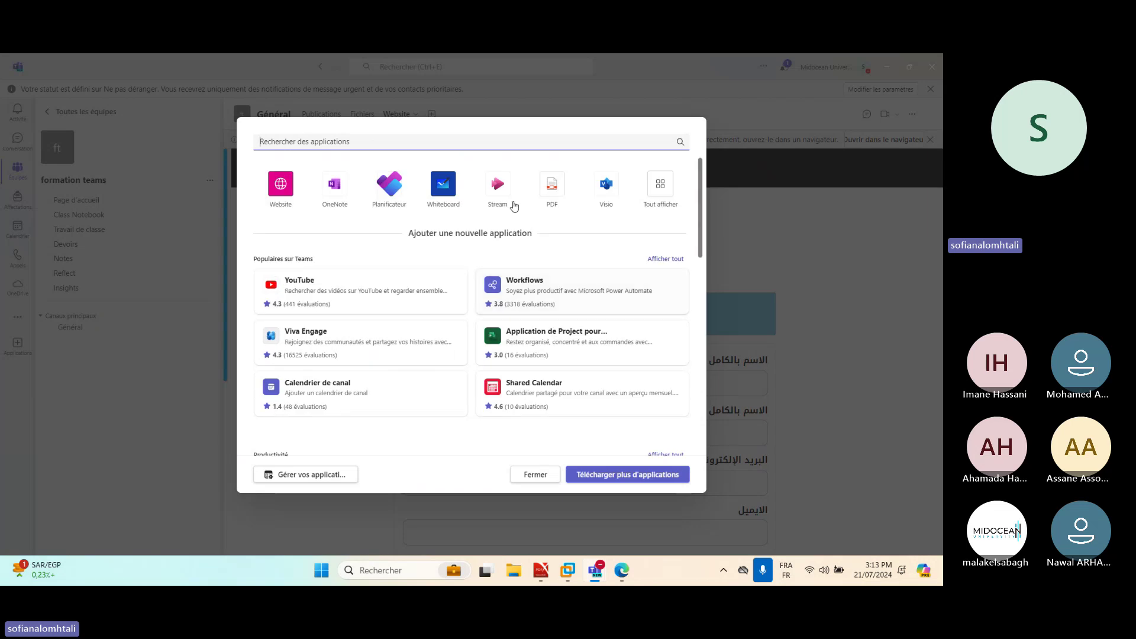
click(379, 143)
text(dev)
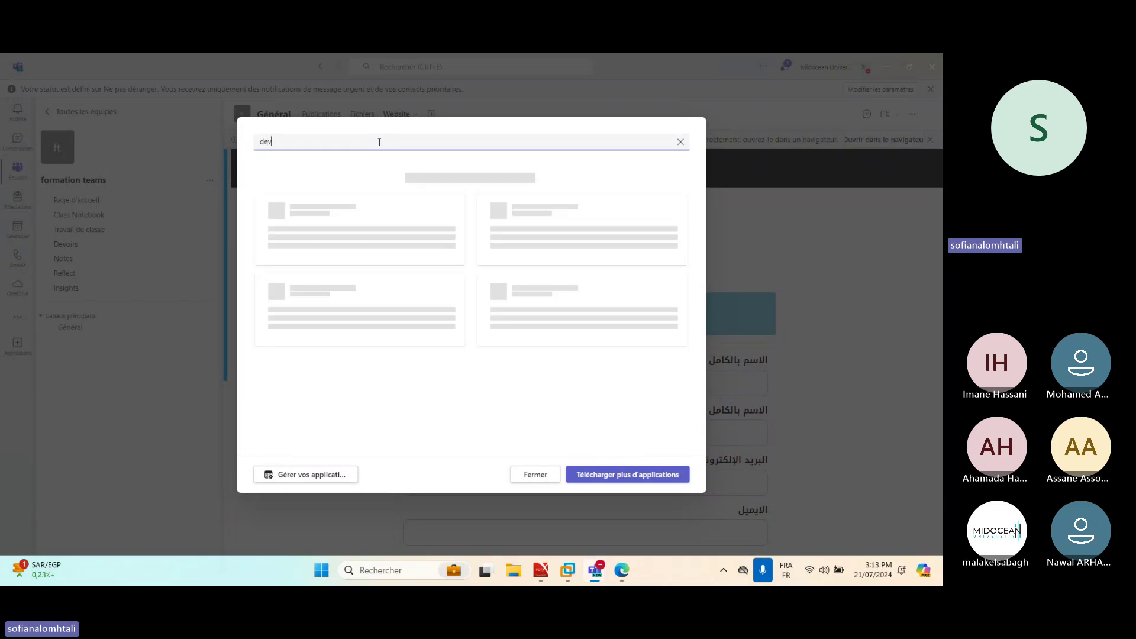
text(op)
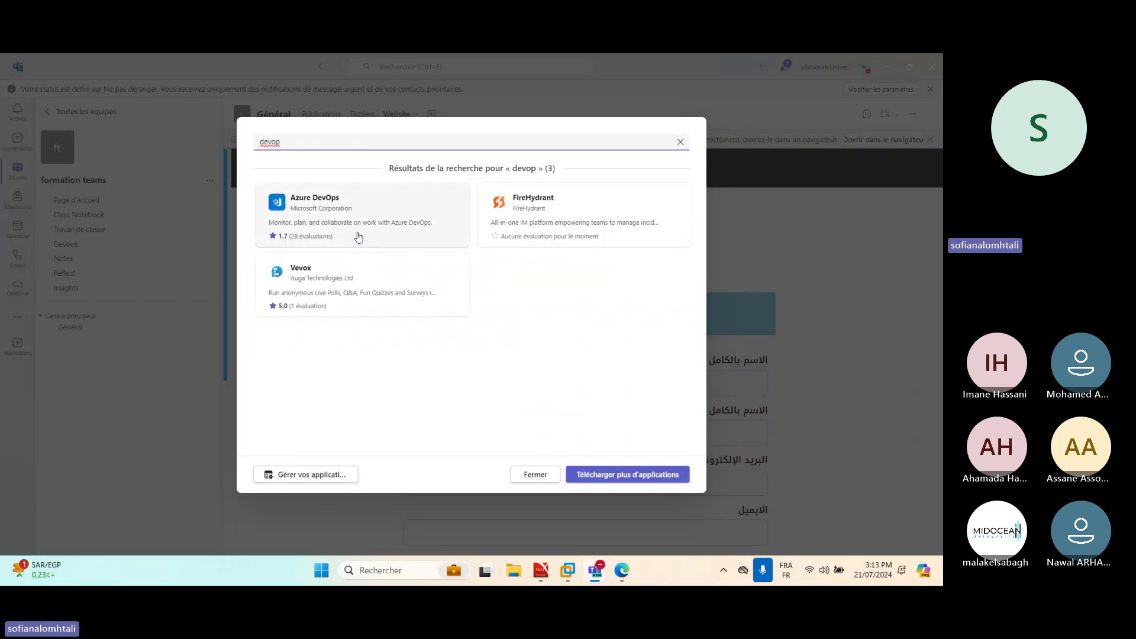